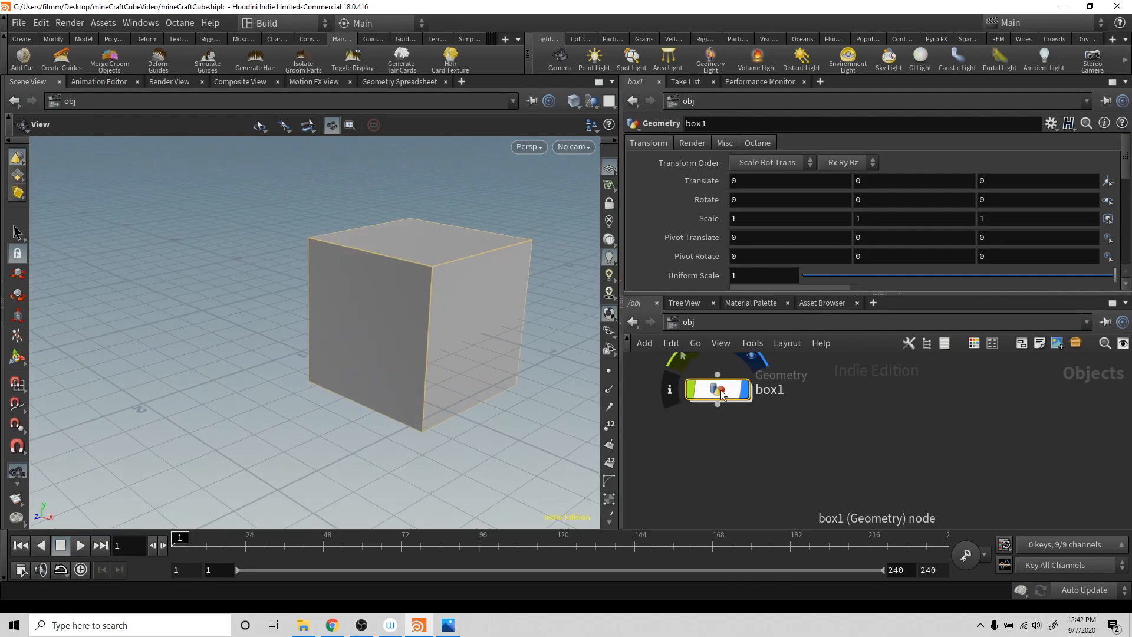
# - Rename the box geometry object as minecraftCube and save the scene
pyautogui.doubleClick(771, 389)
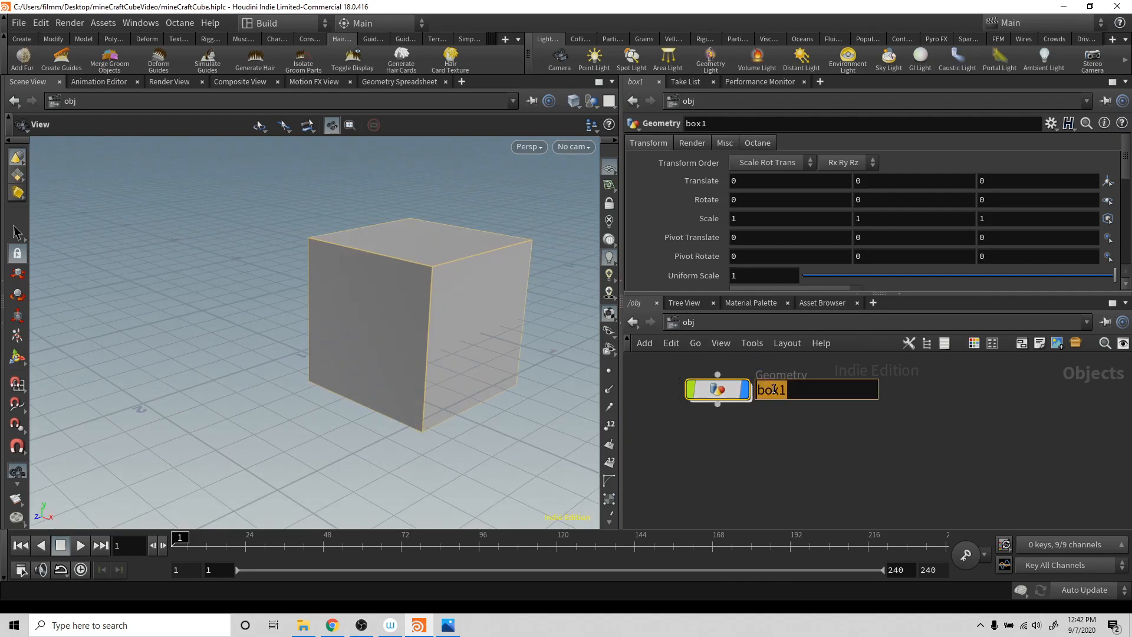
pyautogui.write('minecra')
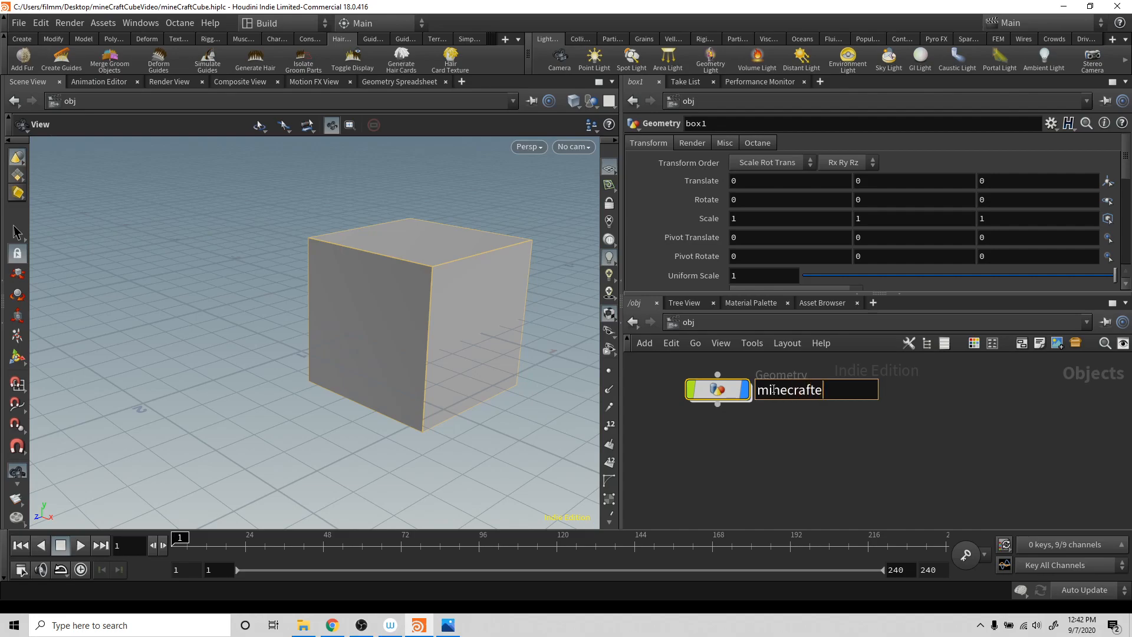
pyautogui.write('ftCube')
pyautogui.press('Return')
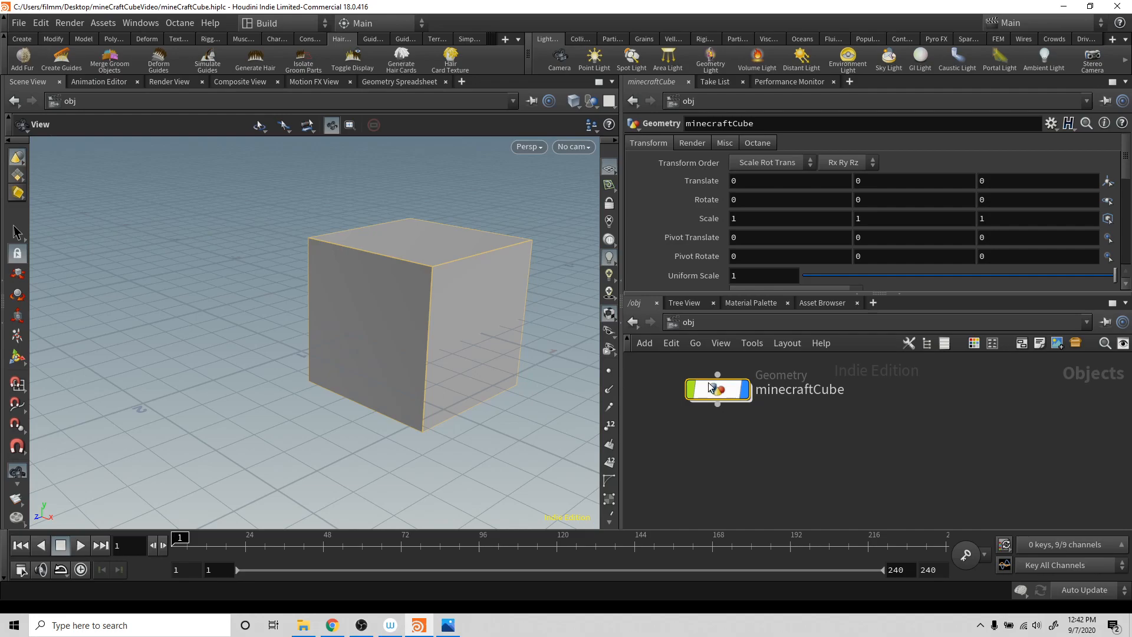
pyautogui.moveTo(702, 383)
pyautogui.hotkey('ctrl', 's')
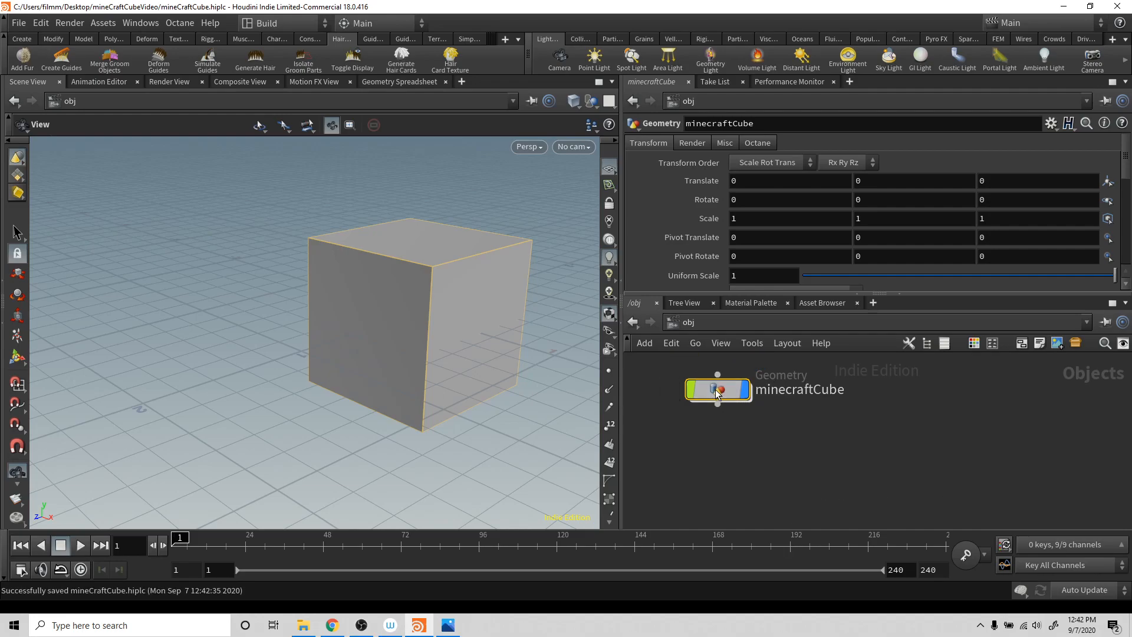
# - Enter the minecraftCube object and set the box's Y size to 0.9
pyautogui.doubleClick(723, 393)
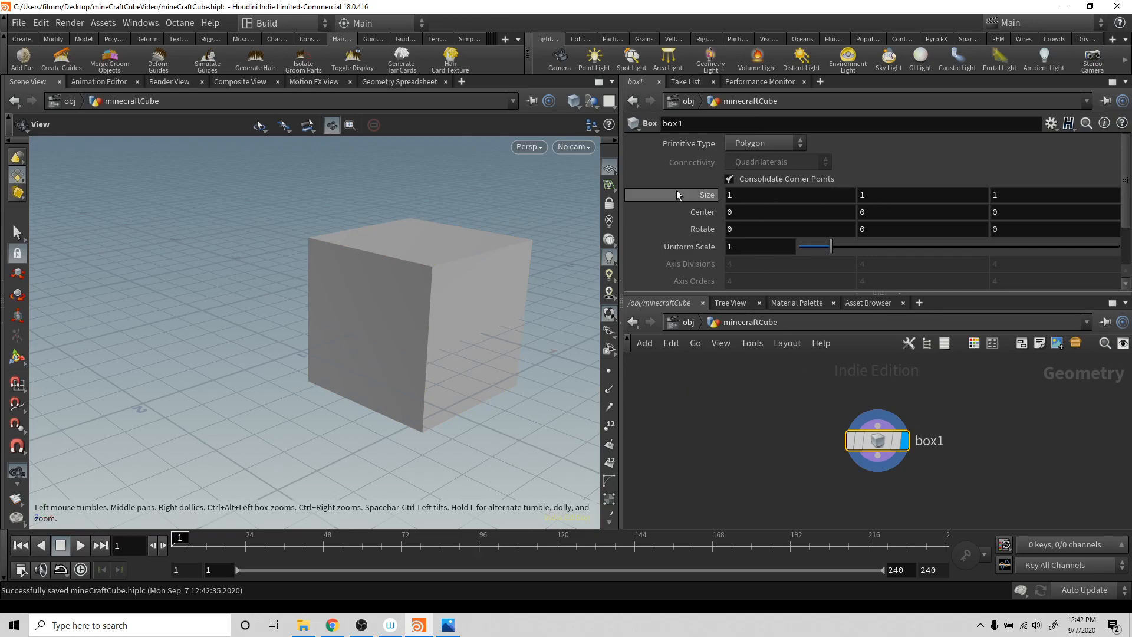
pyautogui.moveTo(469, 258); pyautogui.dragTo(437, 252)
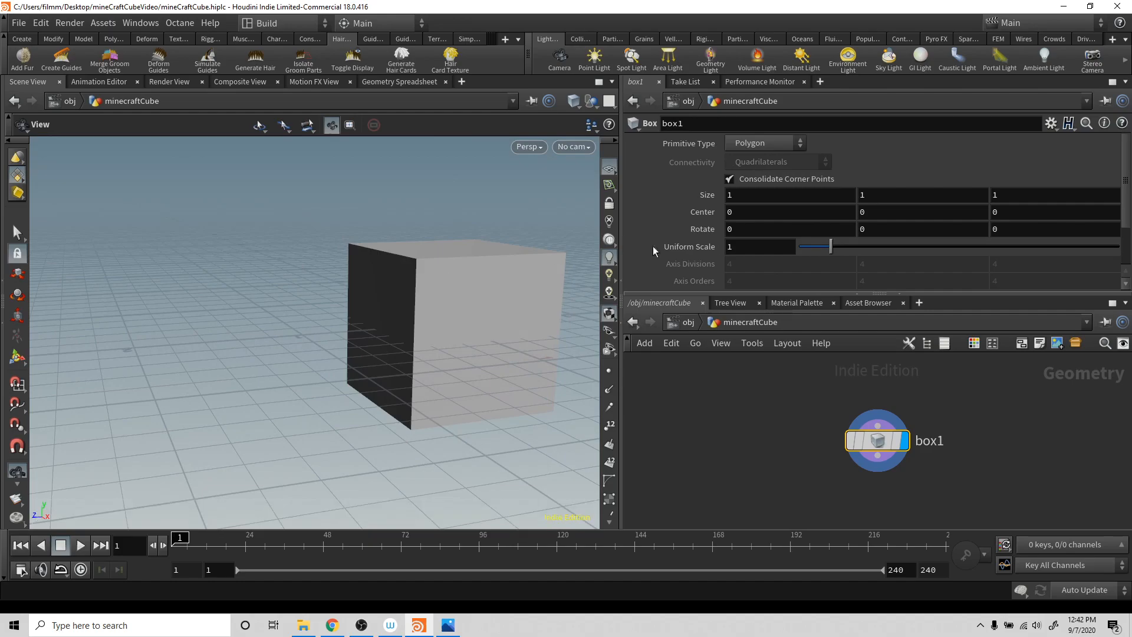
pyautogui.click(942, 202)
pyautogui.write('.9')
pyautogui.press('Return')
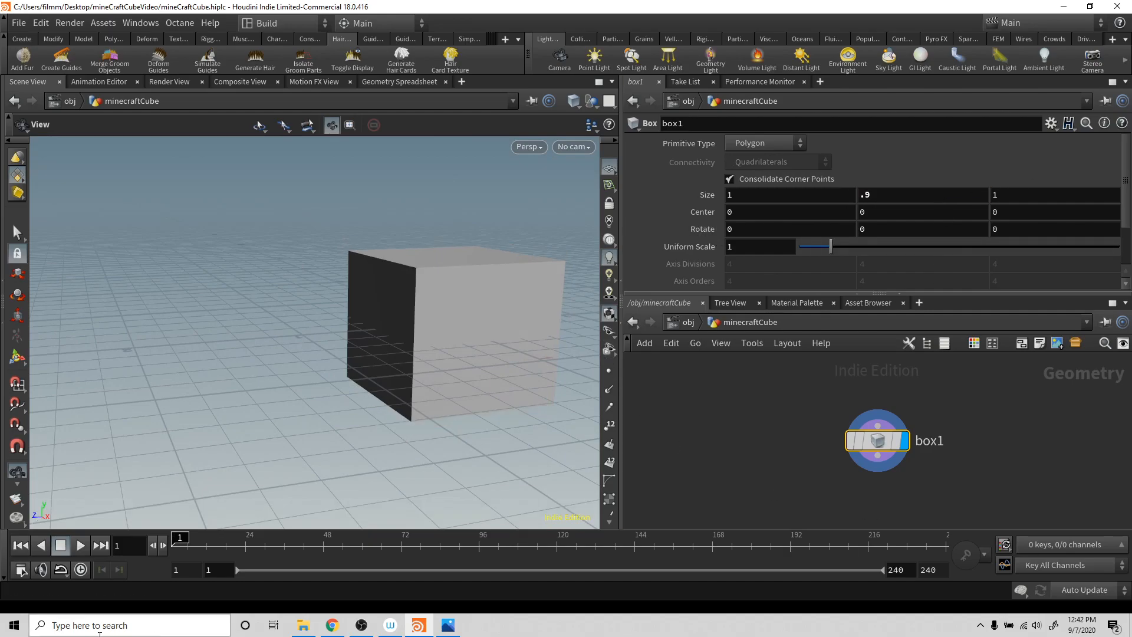
# - Look at the reference picture iso-grassblock.png in Photos and return to Houdini's node network
pyautogui.click(460, 625)
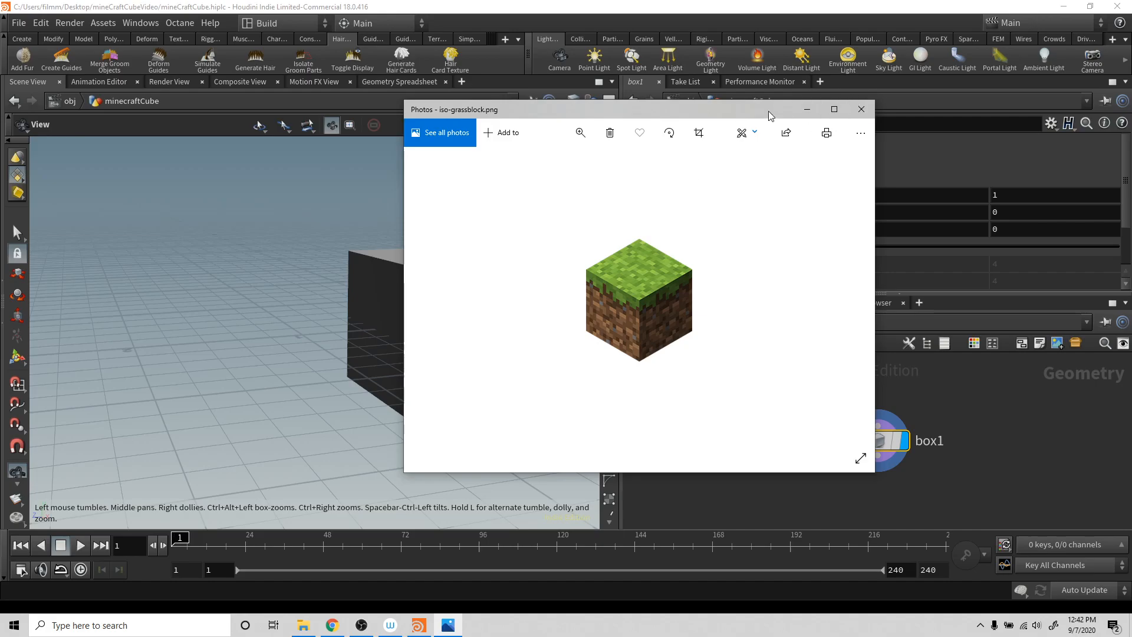
pyautogui.click(806, 109)
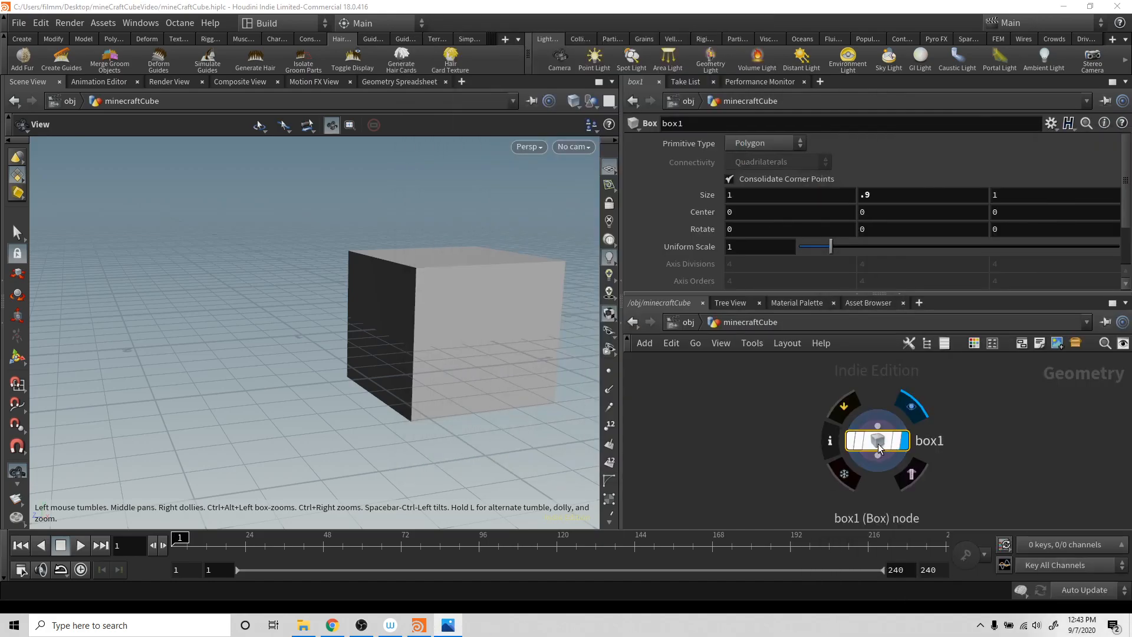
pyautogui.click(879, 459)
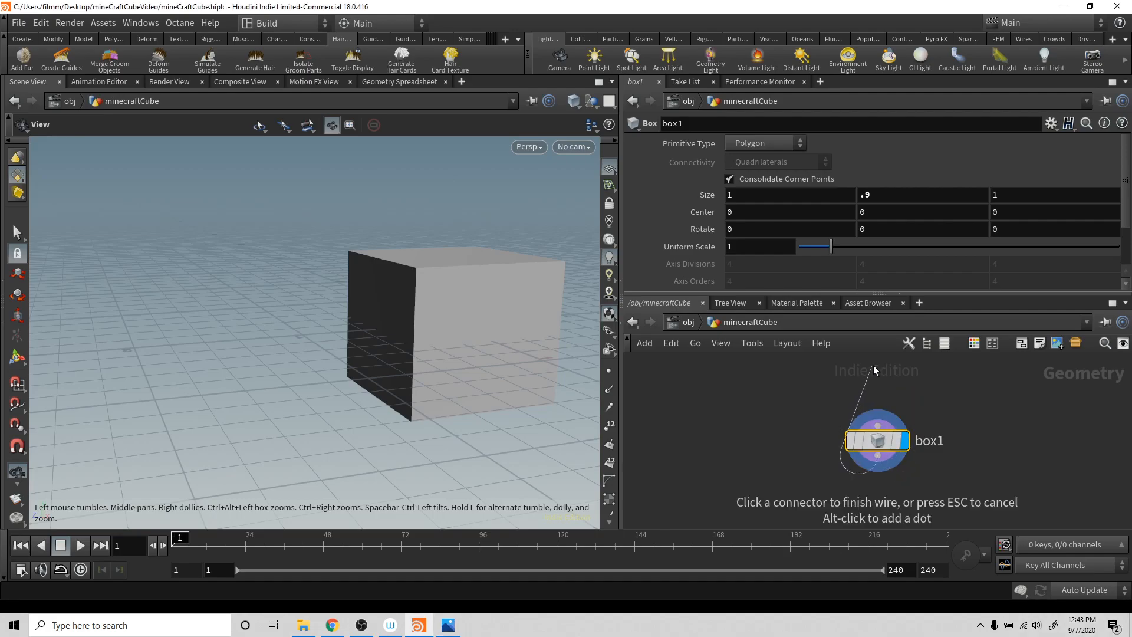
pyautogui.press('Escape')
# - Set the box's primitive type to Polygon Mesh with axis divisions of 100, 100 and 100
pyautogui.click(760, 144)
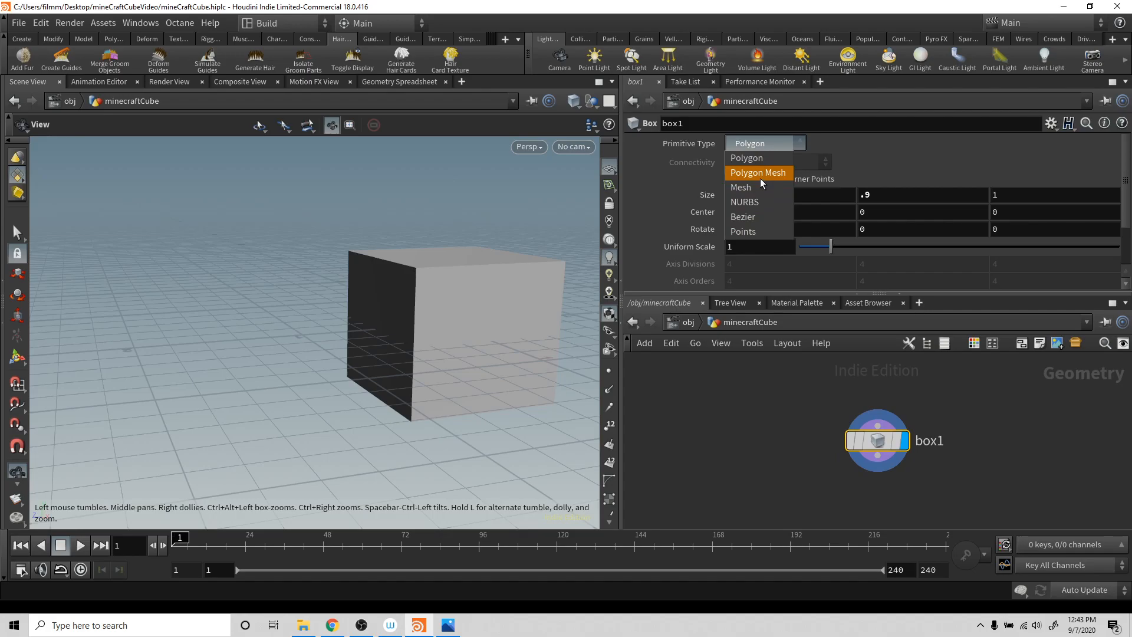
pyautogui.click(760, 176)
pyautogui.click(747, 261)
pyautogui.write('100')
pyautogui.press('Tab')
pyautogui.write('100')
pyautogui.press('Tab')
pyautogui.press('Return')
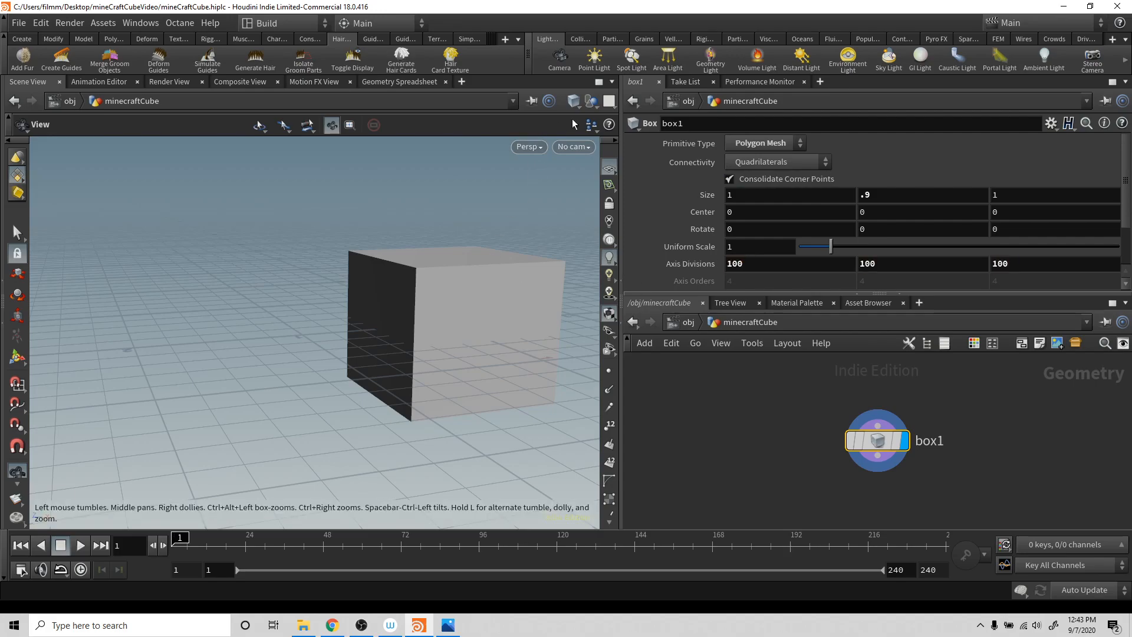
# - Display the box as Flat Wire Shaded and inspect the density of its mesh up close
pyautogui.click(573, 101)
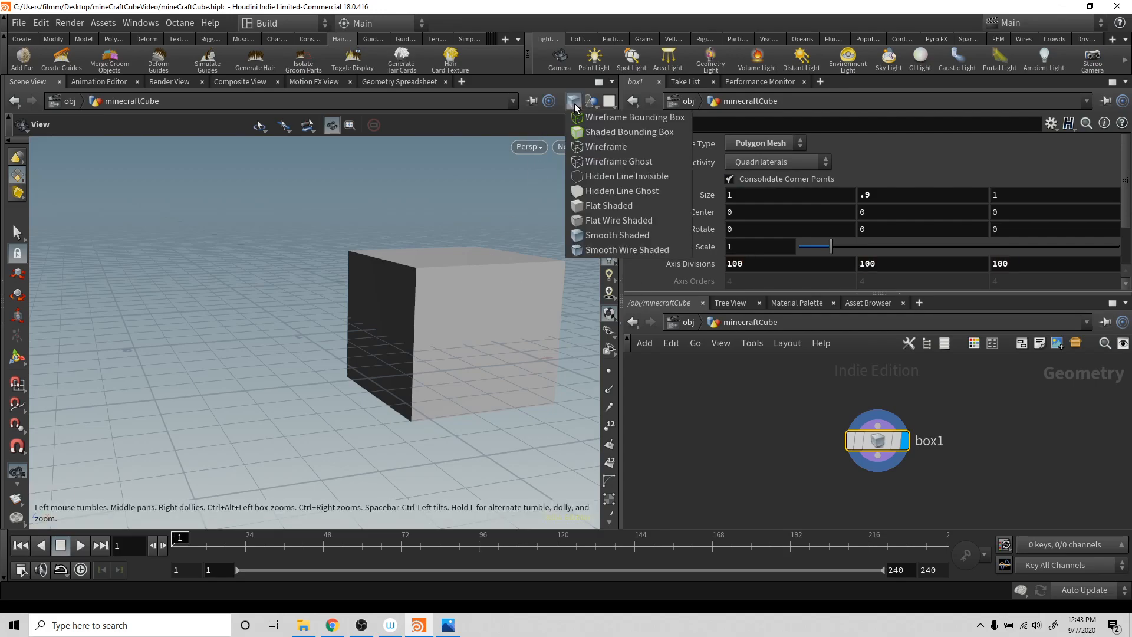
pyautogui.click(598, 223)
pyautogui.moveTo(465, 290); pyautogui.dragTo(511, 311)
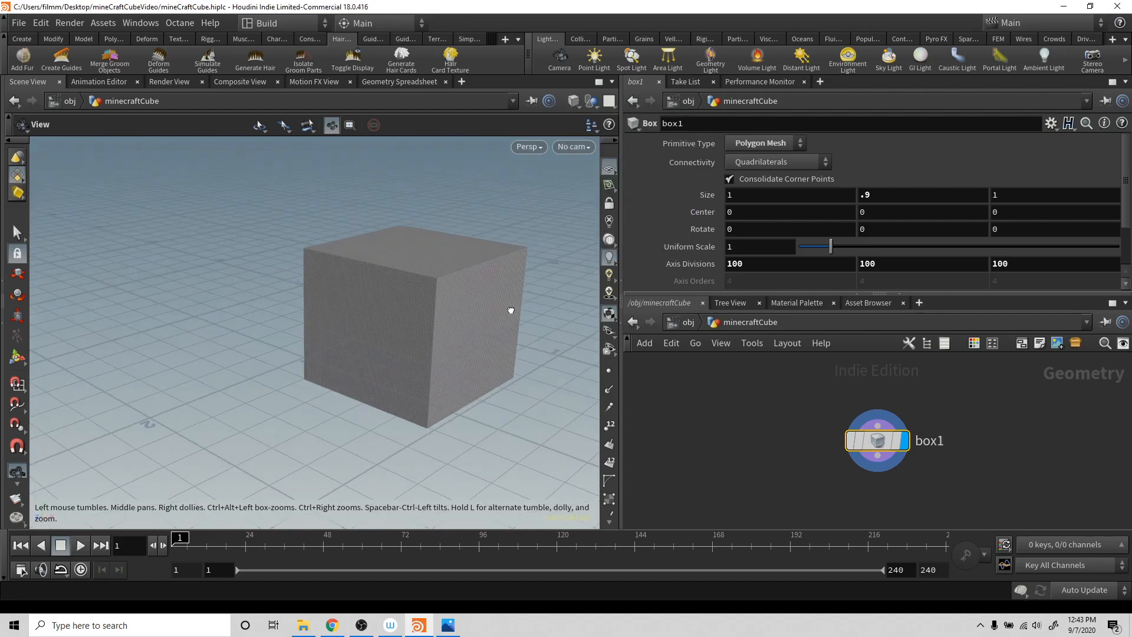
pyautogui.scroll(10, 425, 277)
pyautogui.scroll(-10, 434, 309)
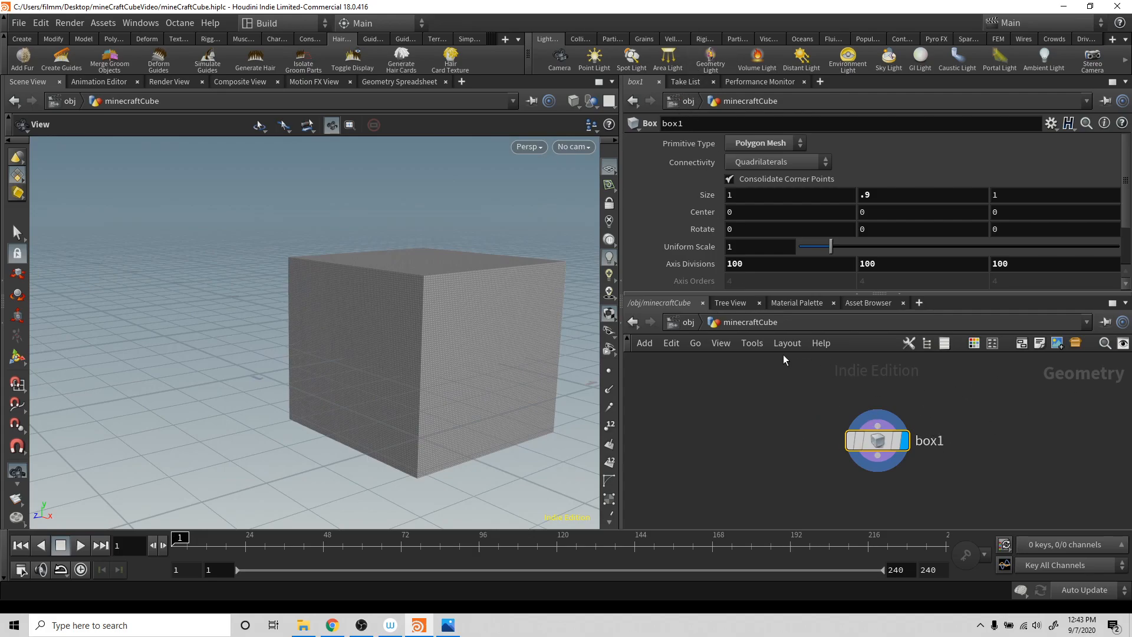
# - Set the viewport shading to Smooth Shaded
pyautogui.click(575, 104)
pyautogui.click(619, 247)
pyautogui.click(574, 103)
pyautogui.click(625, 237)
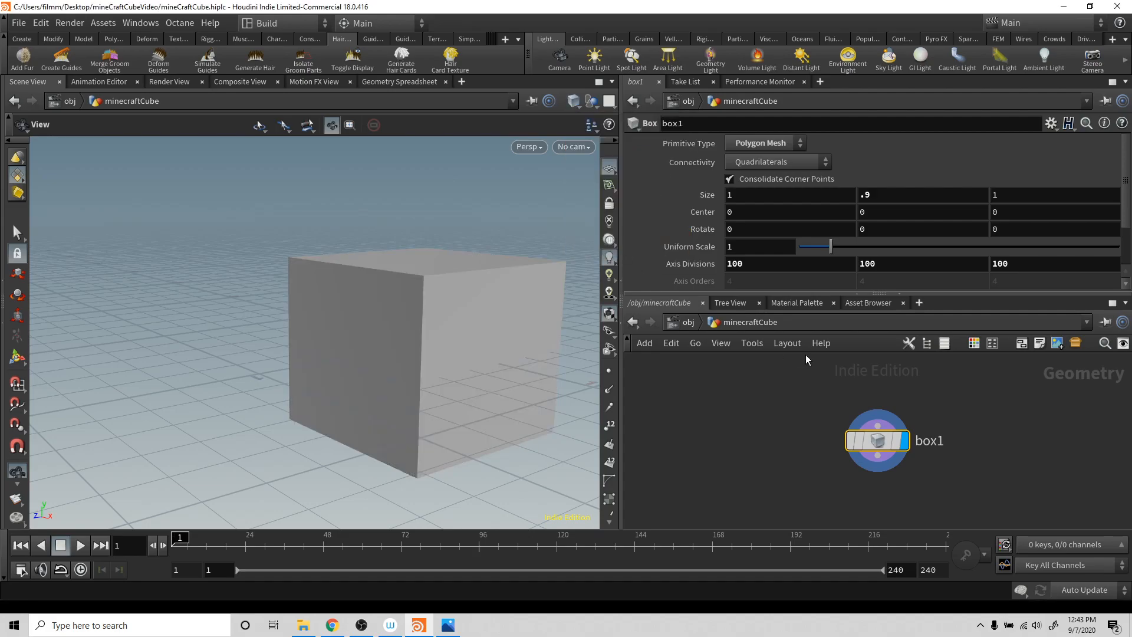
# - Add an Attribute VOP node wired from the output of box1
pyautogui.moveTo(877, 456); pyautogui.dragTo(827, 482)
pyautogui.write('attrb')
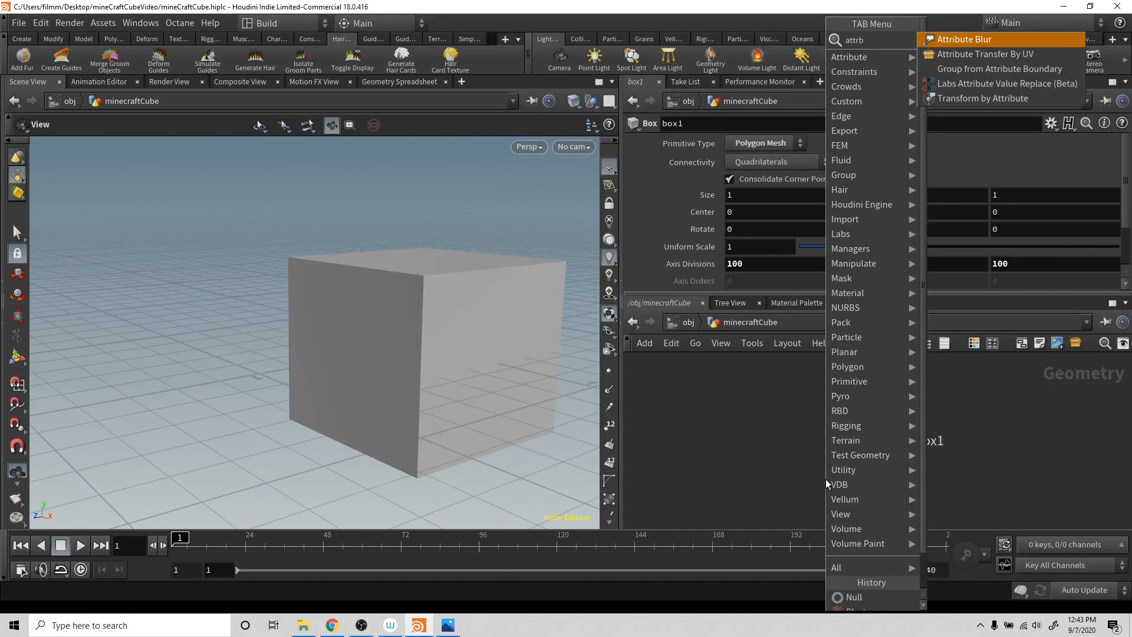
pyautogui.press('BackSpace')
pyautogui.write('vo')
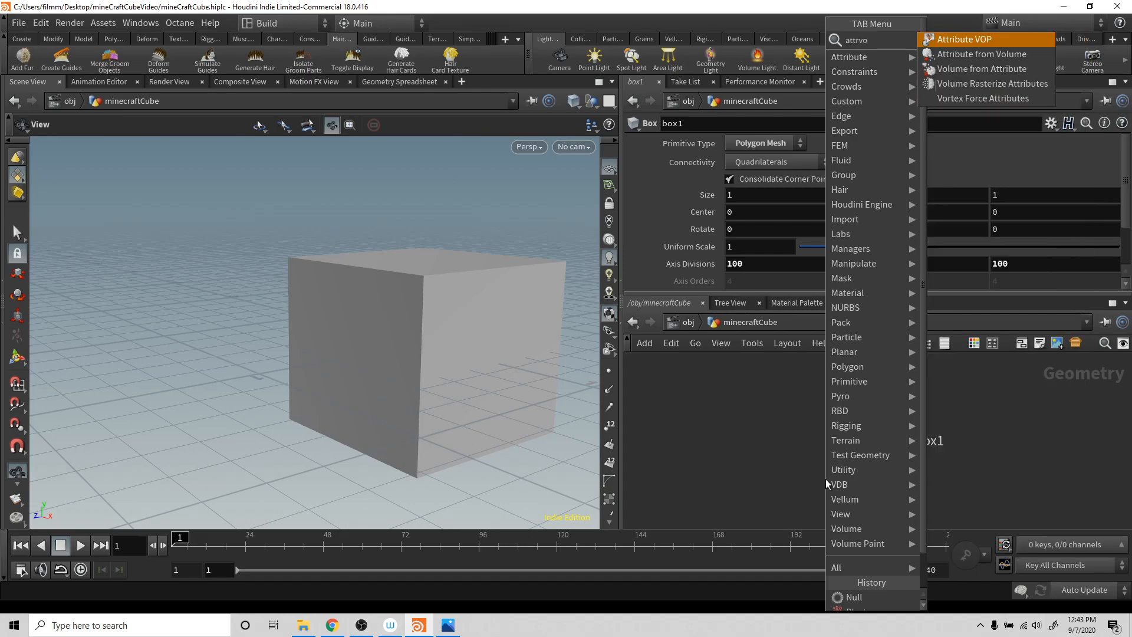
pyautogui.press('Return')
pyautogui.press('Return')
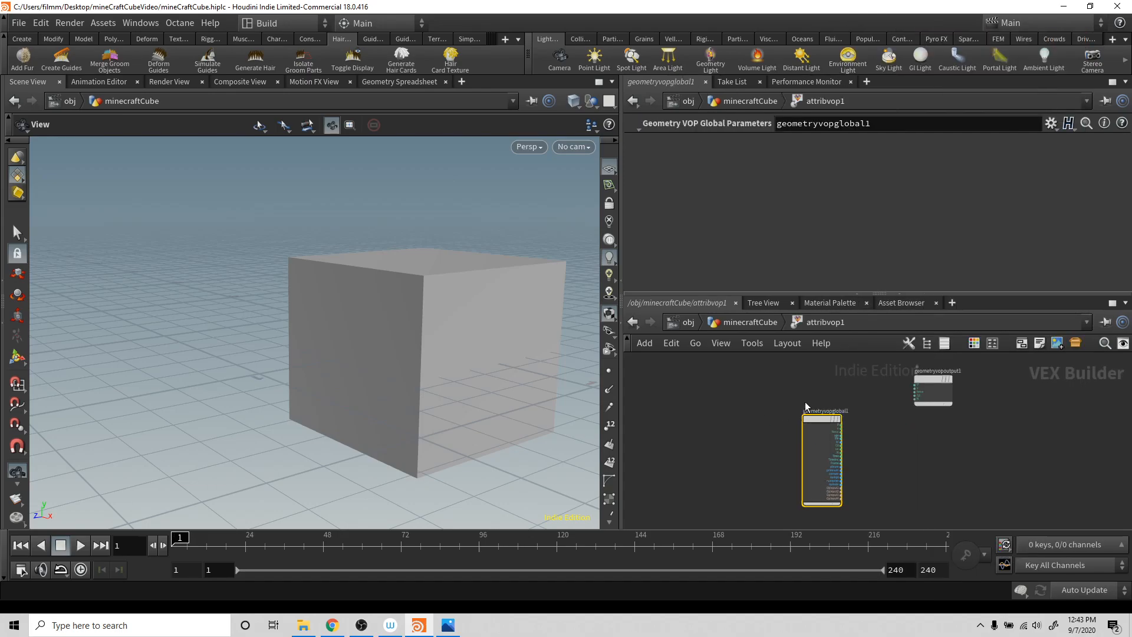
# - Turn on the display flag of attribvop1 and space its global and output nodes apart inside its network
pyautogui.moveTo(809, 419); pyautogui.dragTo(741, 388)
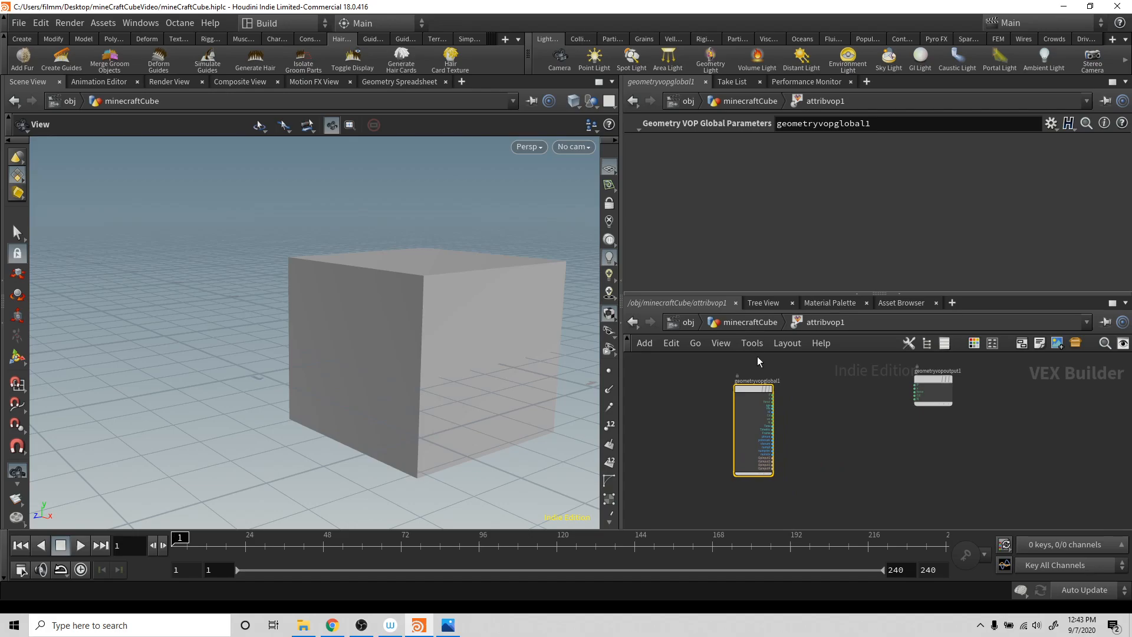
pyautogui.click(744, 325)
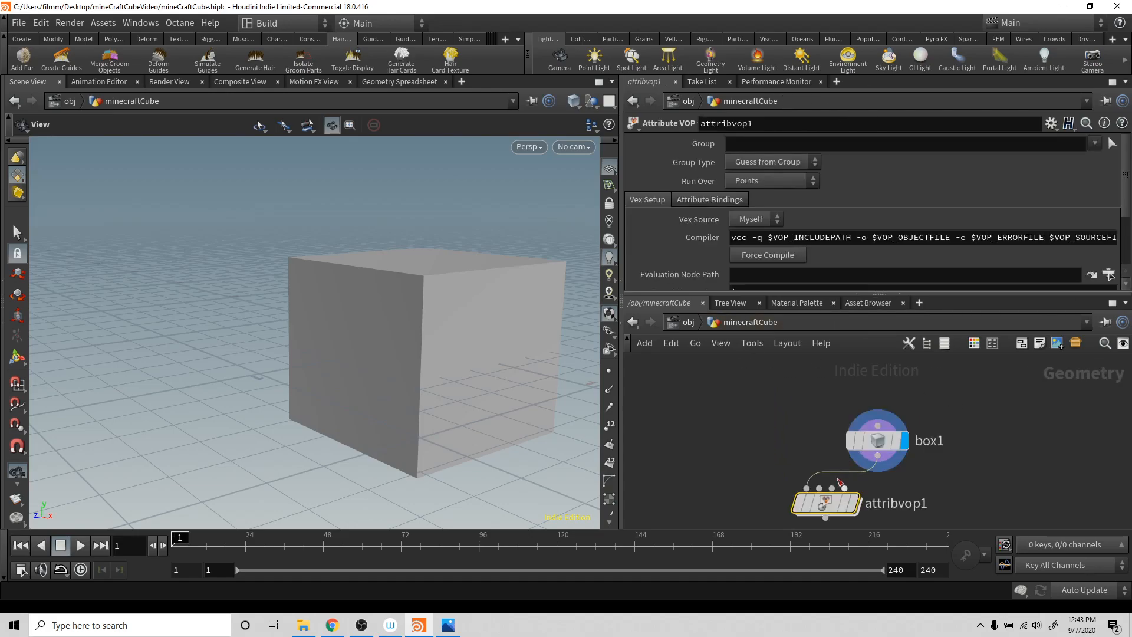
pyautogui.click(856, 503)
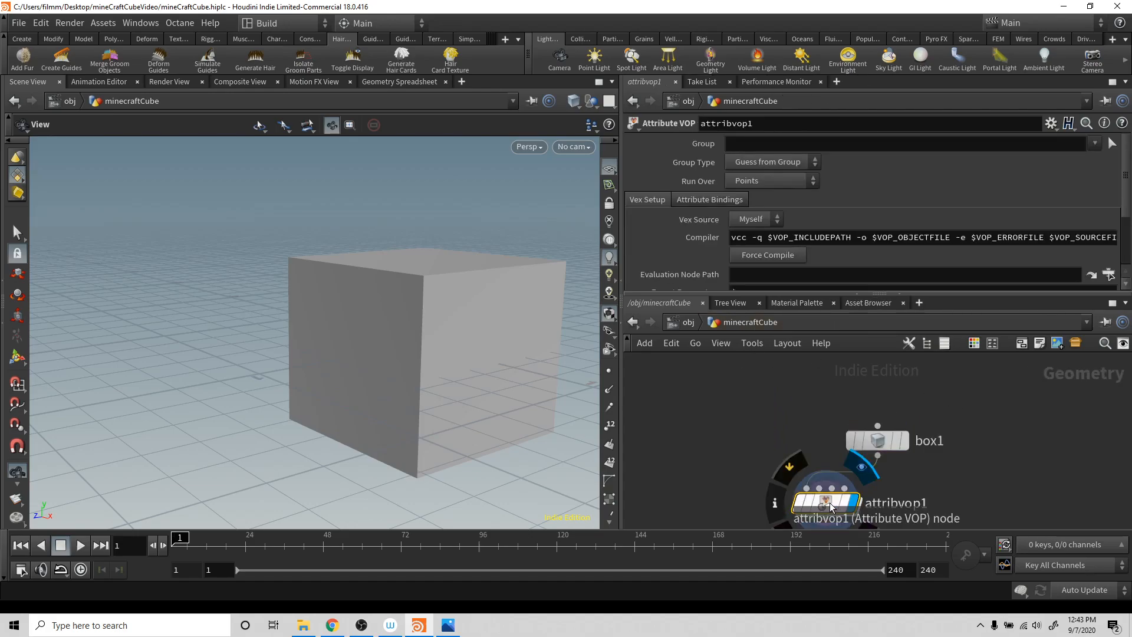
pyautogui.doubleClick(832, 503)
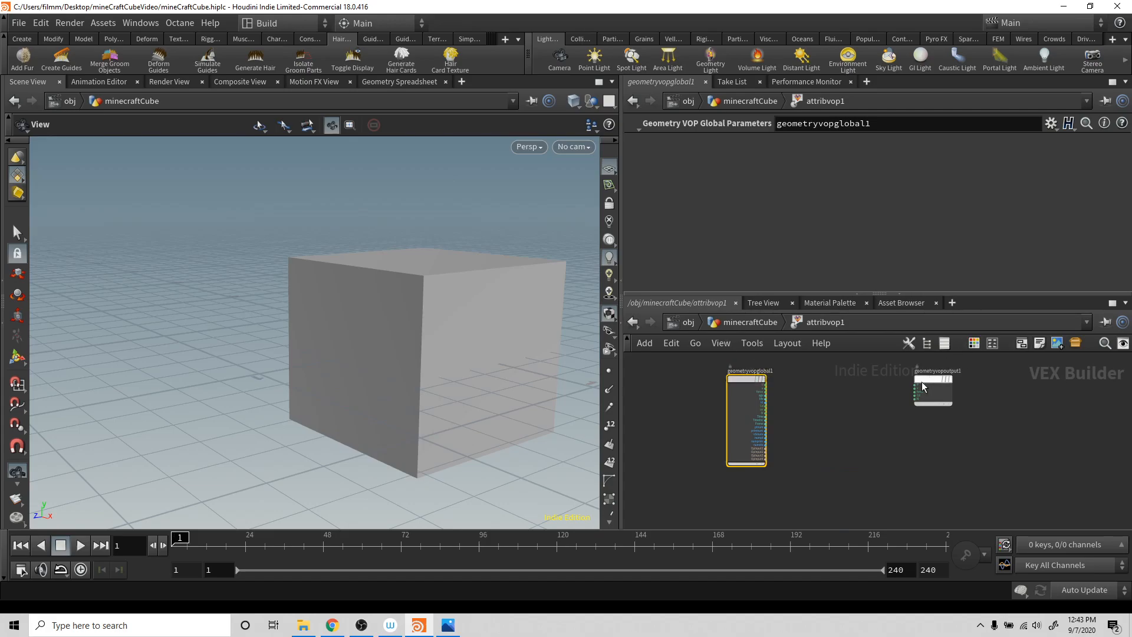
pyautogui.scroll(2, 892, 423)
pyautogui.moveTo(973, 379); pyautogui.dragTo(995, 407)
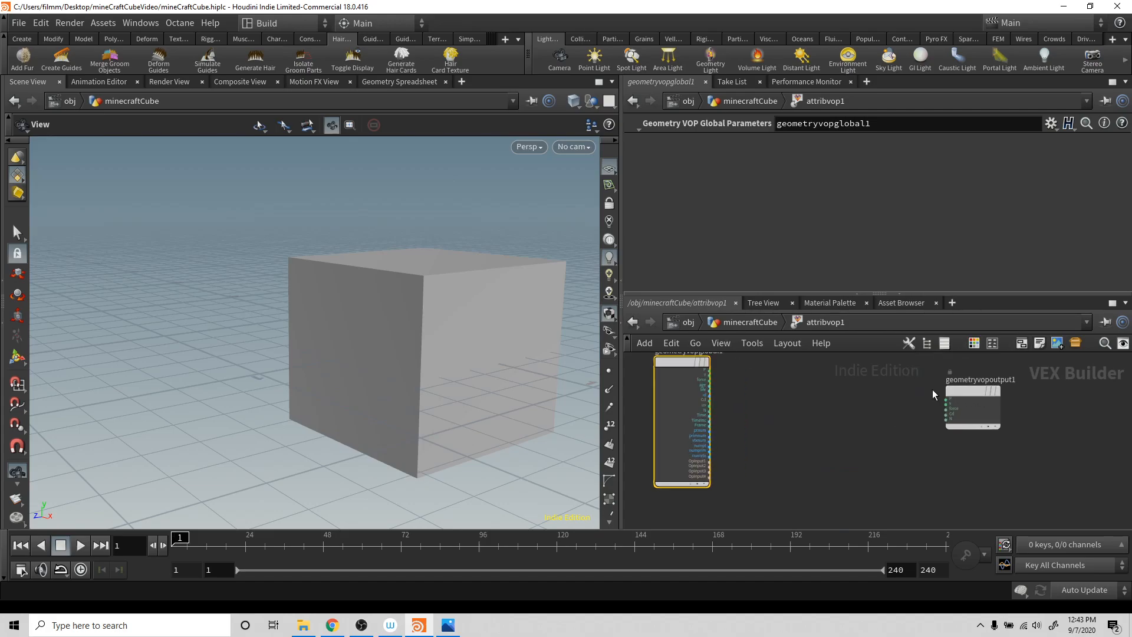
# - Add a Turbulent Noise node fed by the global P output and wire its noise into the Cd input of geometryvopoutput1
pyautogui.click(707, 373)
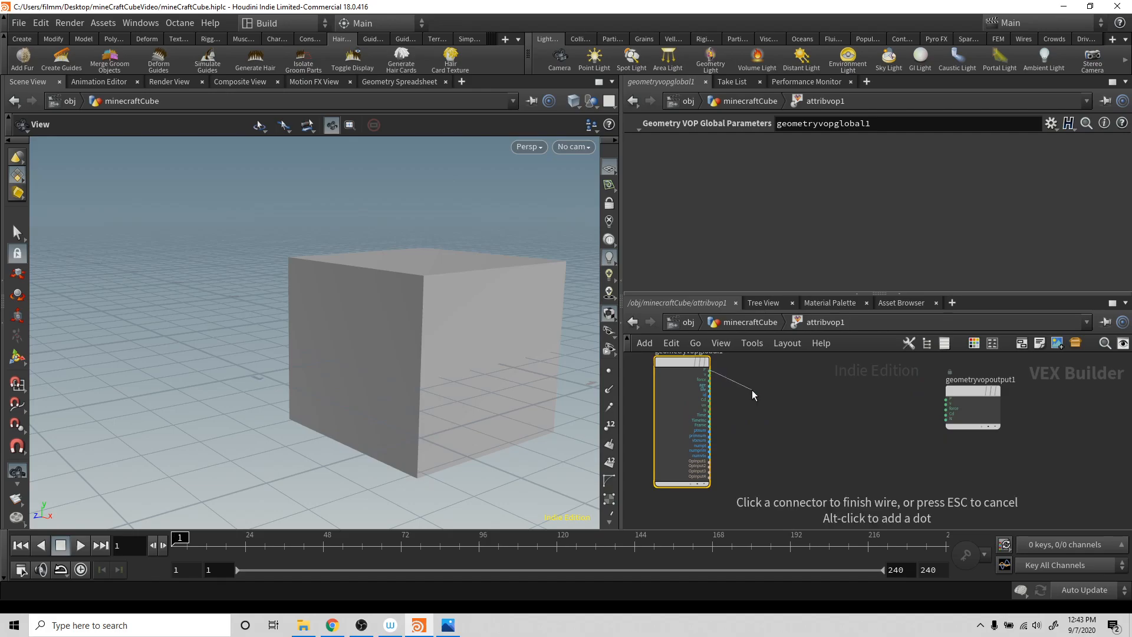
pyautogui.click(753, 390)
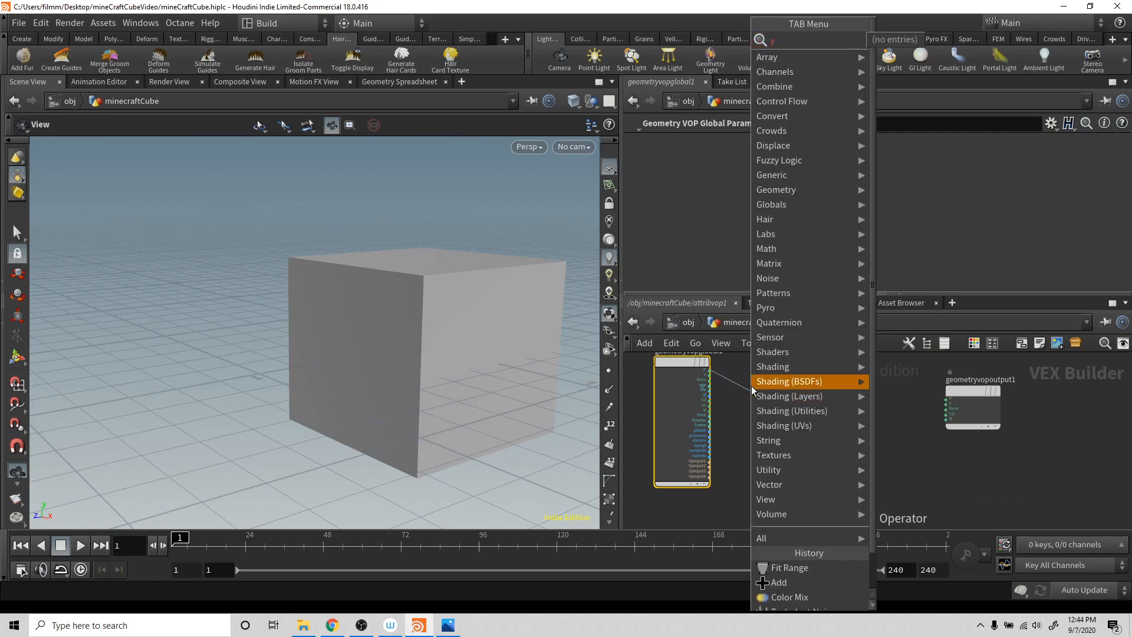
pyautogui.write('ti')
pyautogui.press('BackSpace')
pyautogui.write('ub')
pyautogui.press('Escape')
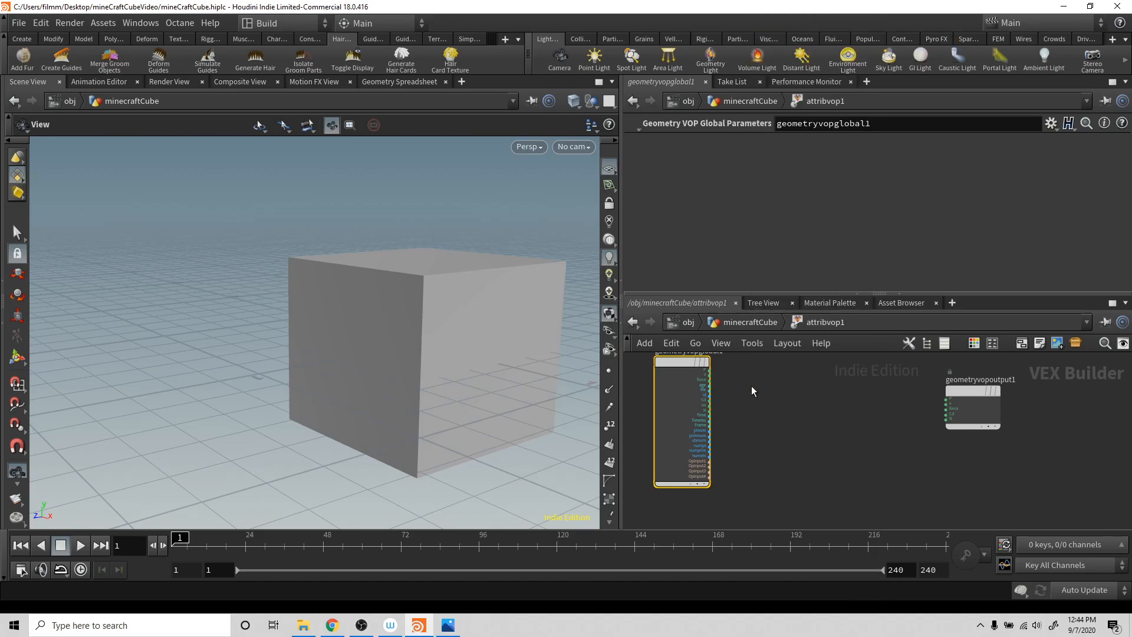
pyautogui.click(748, 393)
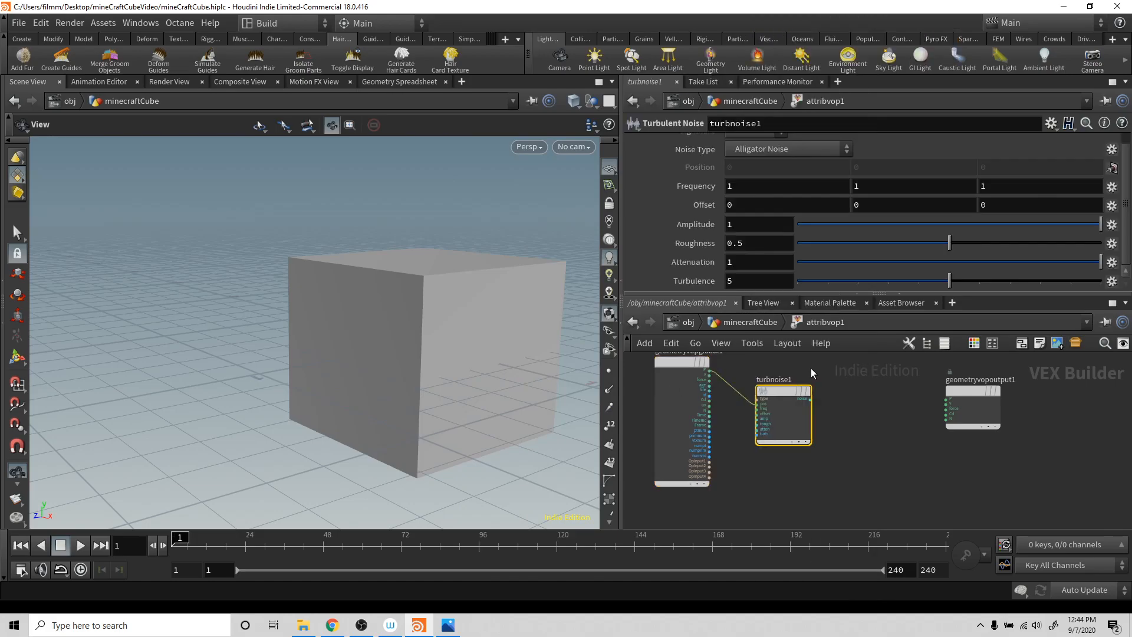
pyautogui.moveTo(810, 400); pyautogui.dragTo(949, 416)
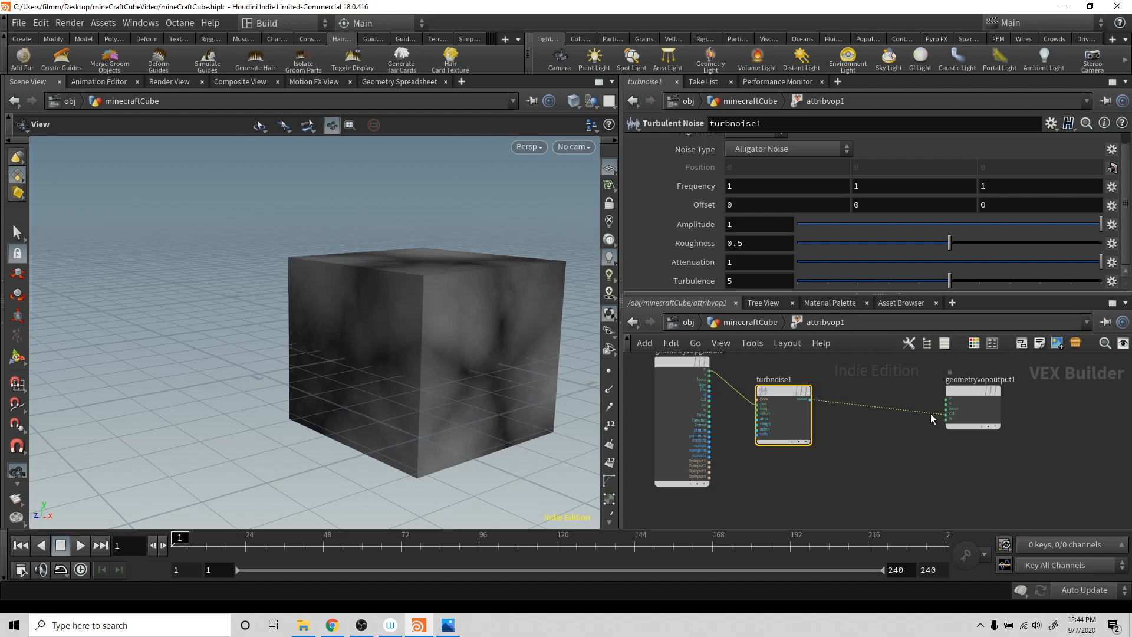
# - Set the turbulent noise frequency to 10 and its offset to 3.3 on all three axes
pyautogui.moveTo(439, 336)
pyautogui.mouseDown()
pyautogui.moveTo(456, 357)
pyautogui.moveTo(470, 331)
pyautogui.mouseUp()
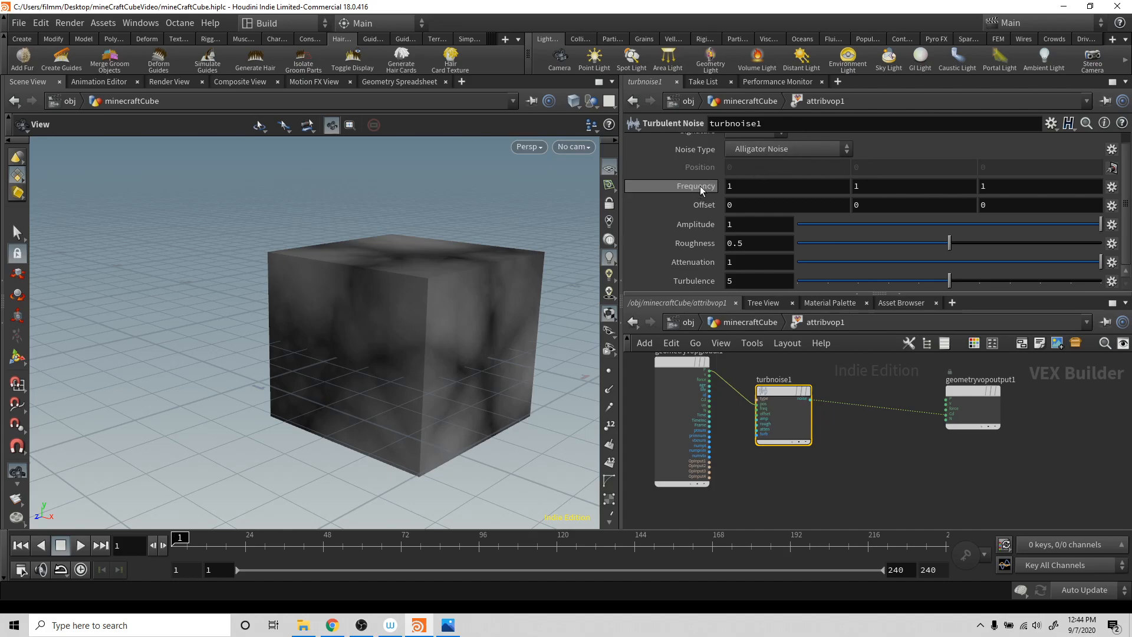
pyautogui.moveTo(696, 186); pyautogui.dragTo(1116, 175, button='middle')
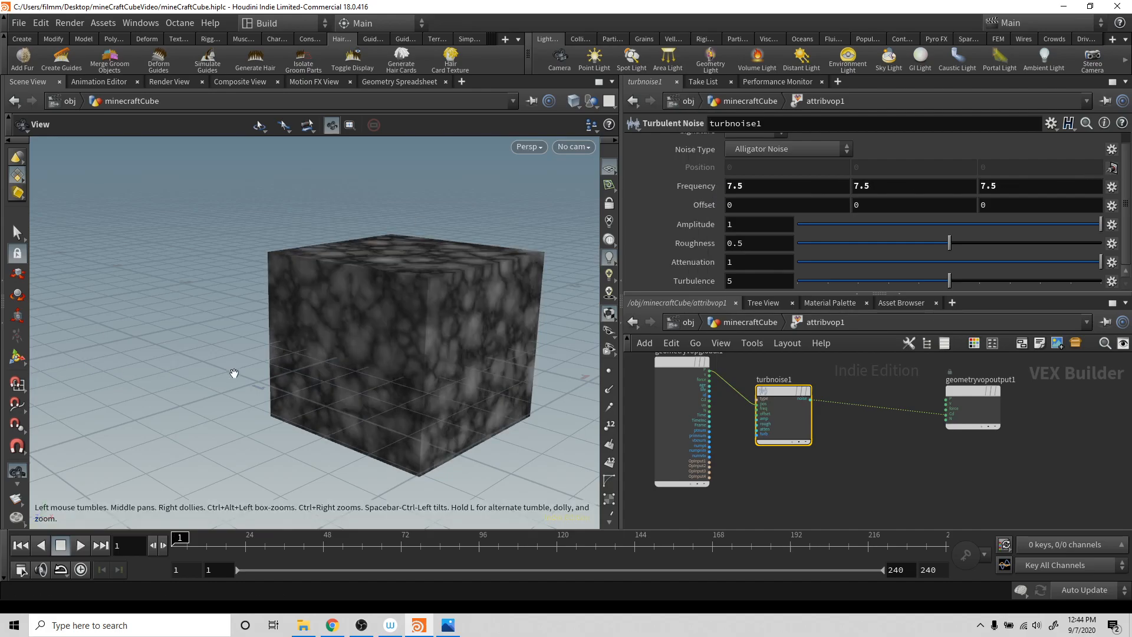
pyautogui.moveTo(397, 330); pyautogui.dragTo(468, 359)
pyautogui.moveTo(711, 187); pyautogui.dragTo(826, 180, button='middle')
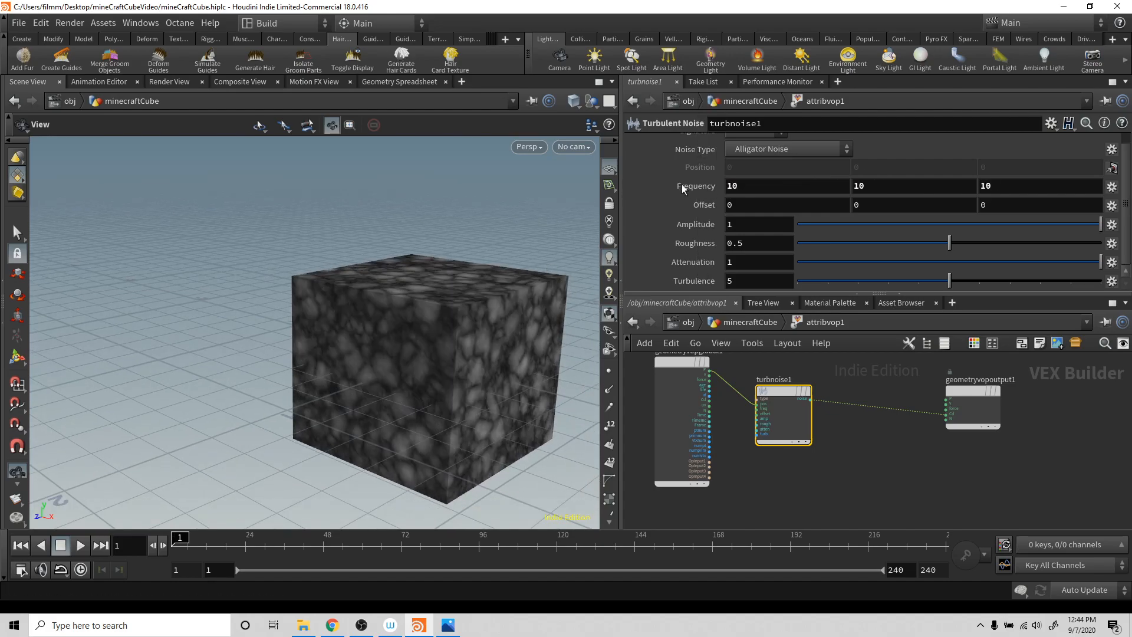
pyautogui.moveTo(702, 202); pyautogui.dragTo(921, 193, button='middle')
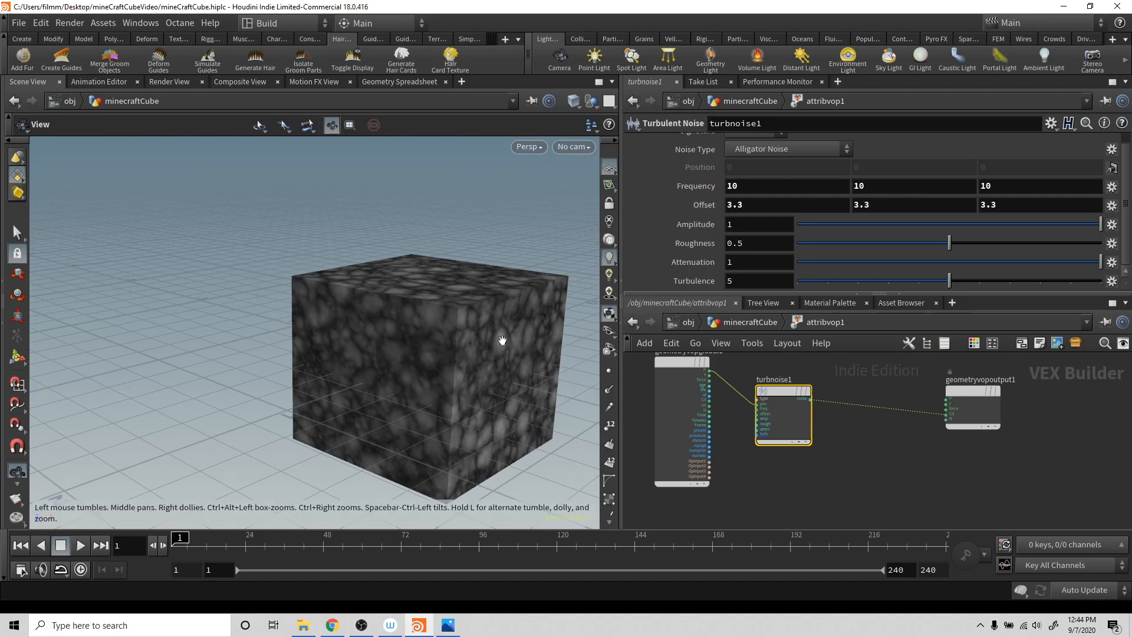
# - Move the turbulent noise node closer to the global node and set its noise type to Perlin Noise
pyautogui.moveTo(819, 395); pyautogui.dragTo(860, 416, button='middle')
pyautogui.moveTo(823, 410); pyautogui.dragTo(805, 387)
pyautogui.click(762, 151)
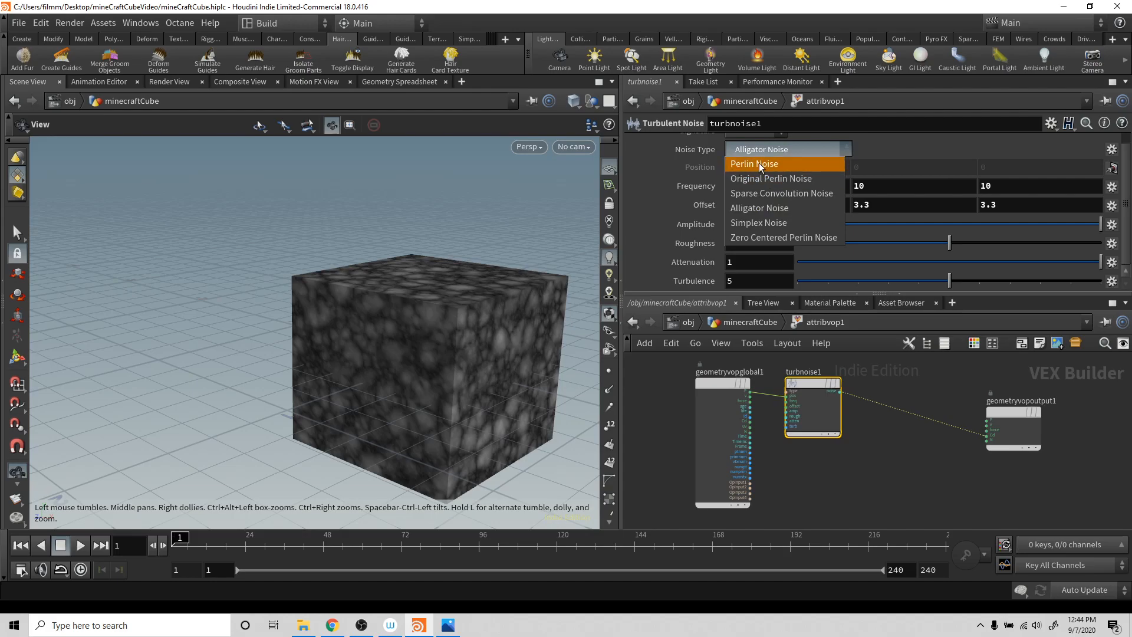
pyautogui.click(756, 164)
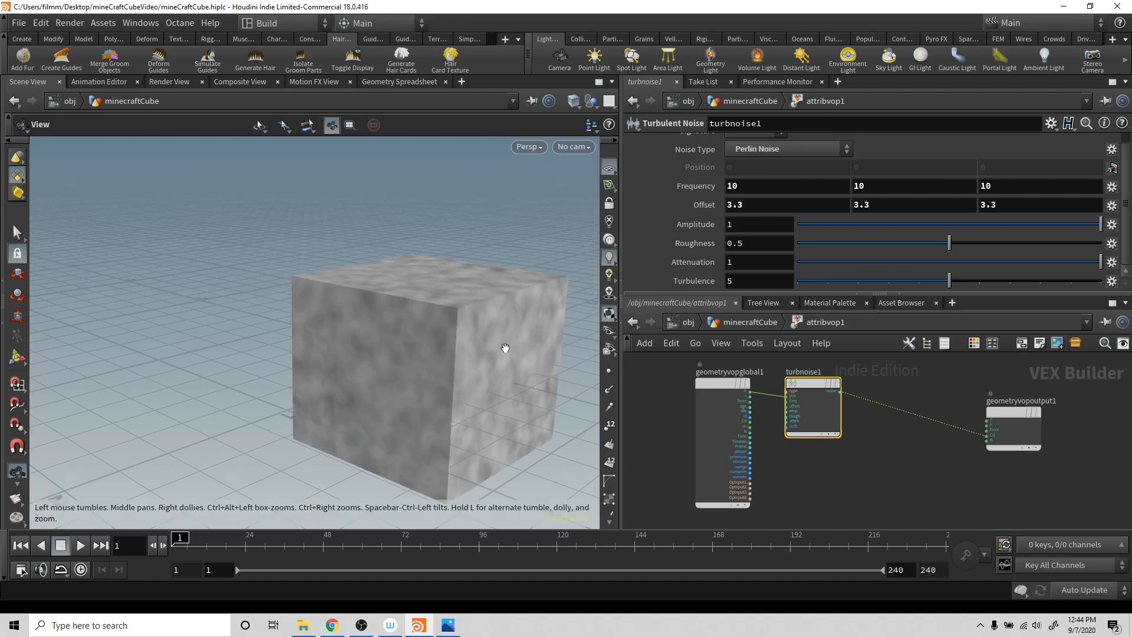
# - Change the turbulent noise type to Alligator Noise and check the pattern on the cube
pyautogui.click(794, 149)
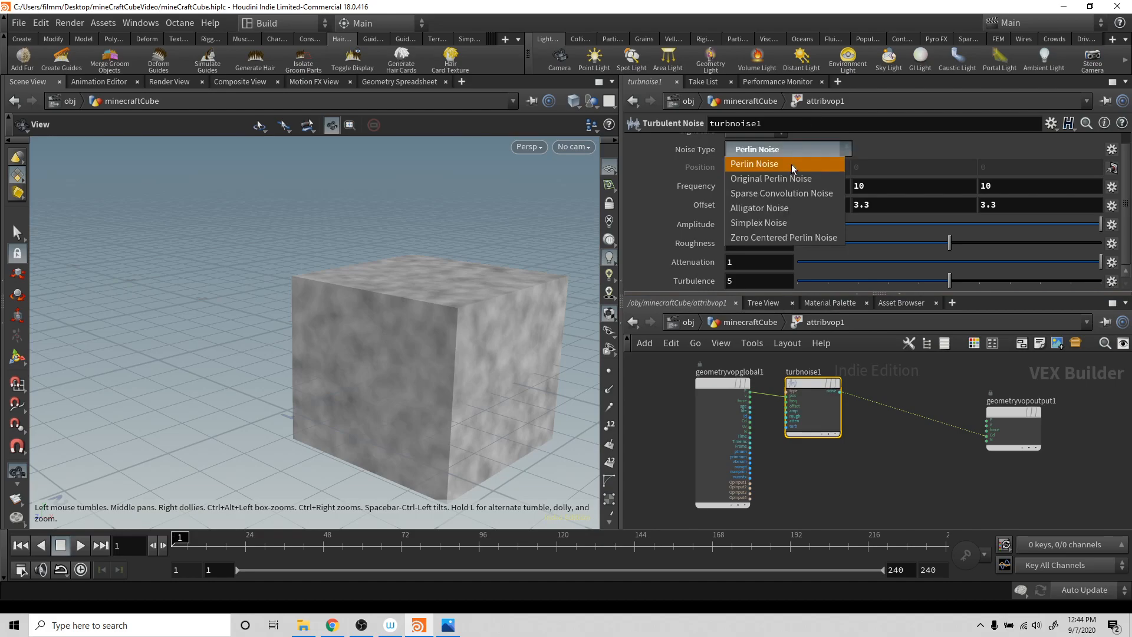
pyautogui.click(790, 203)
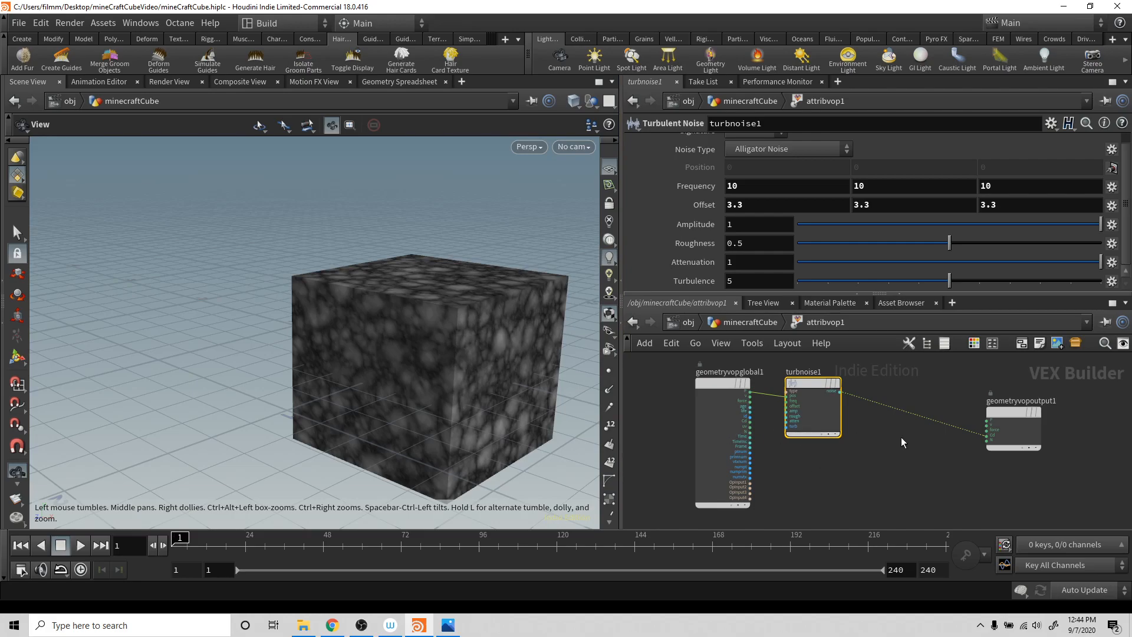
pyautogui.moveTo(498, 409); pyautogui.dragTo(456, 321)
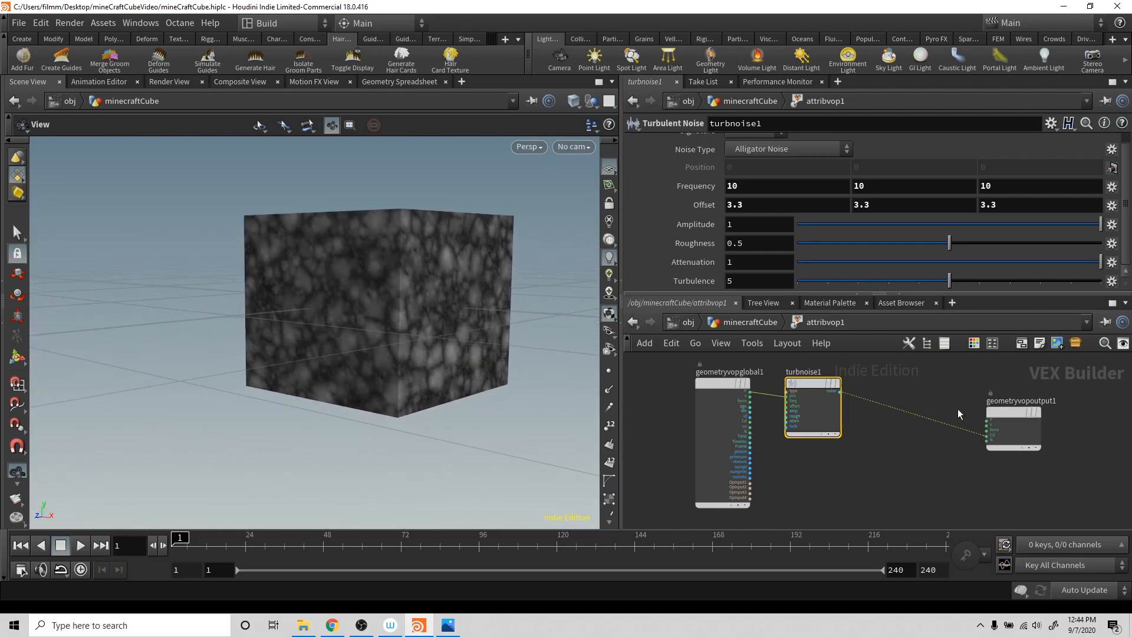
# - Add a Displace Along Normal node driven by the turbulent noise and wire its displaced position into the P input of geometryvopoutput1
pyautogui.moveTo(824, 379); pyautogui.dragTo(829, 430)
pyautogui.click(845, 443)
pyautogui.press('Tab')
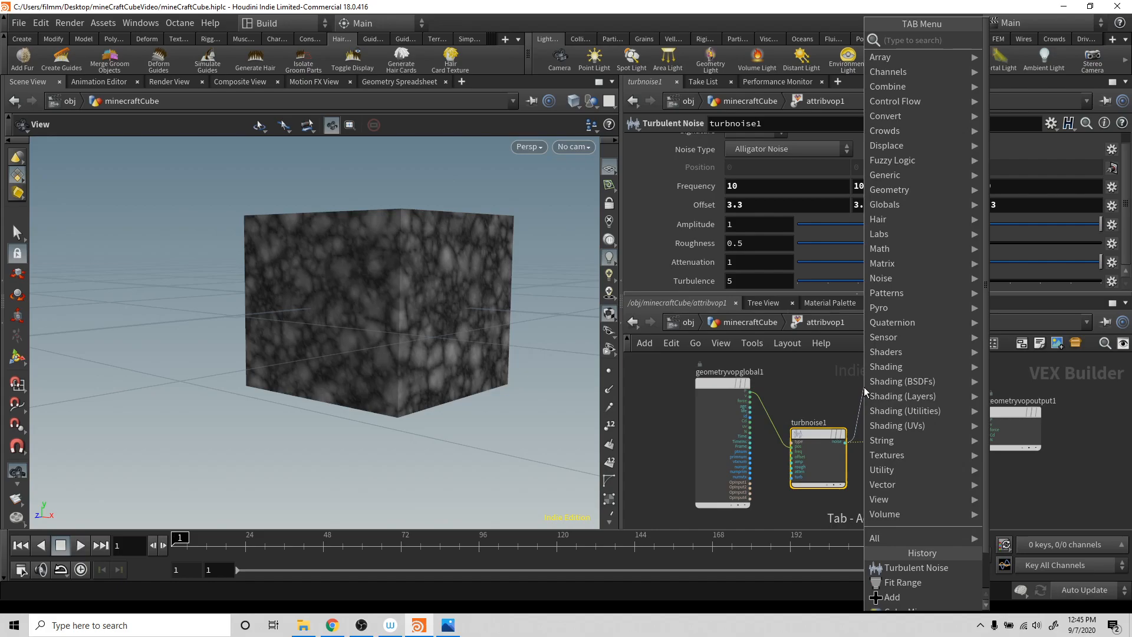
pyautogui.write('disp')
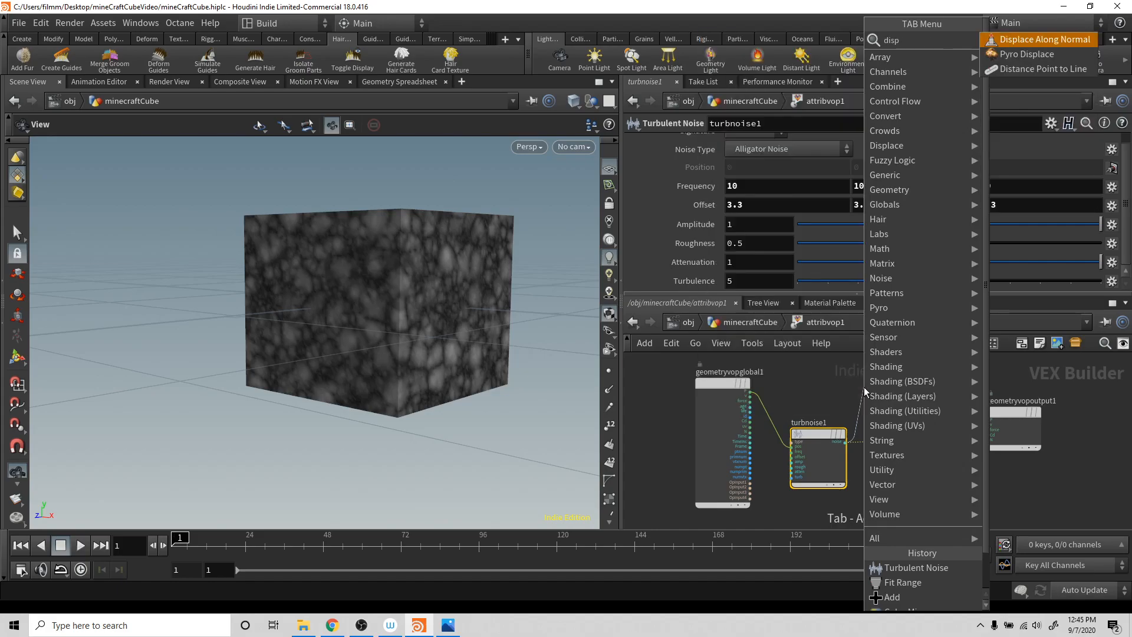
pyautogui.press('Return')
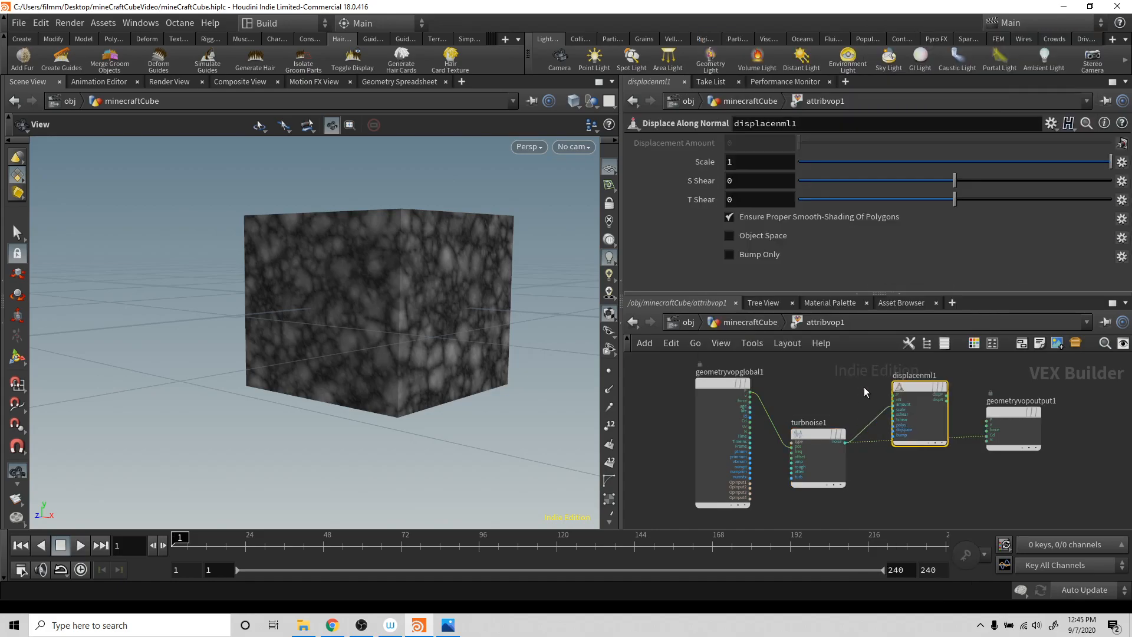
pyautogui.click(947, 396)
pyautogui.click(987, 419)
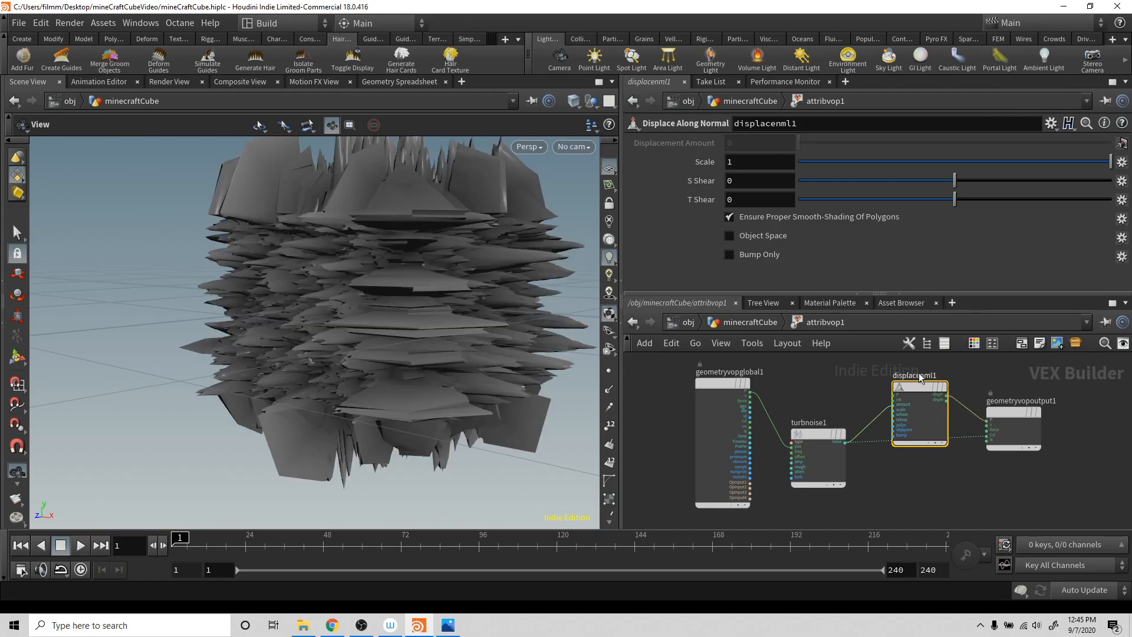
# - Try a displacement scale of 0.03 and inspect the cube's edges up close
pyautogui.doubleClick(752, 160)
pyautogui.write('.03')
pyautogui.press('Return')
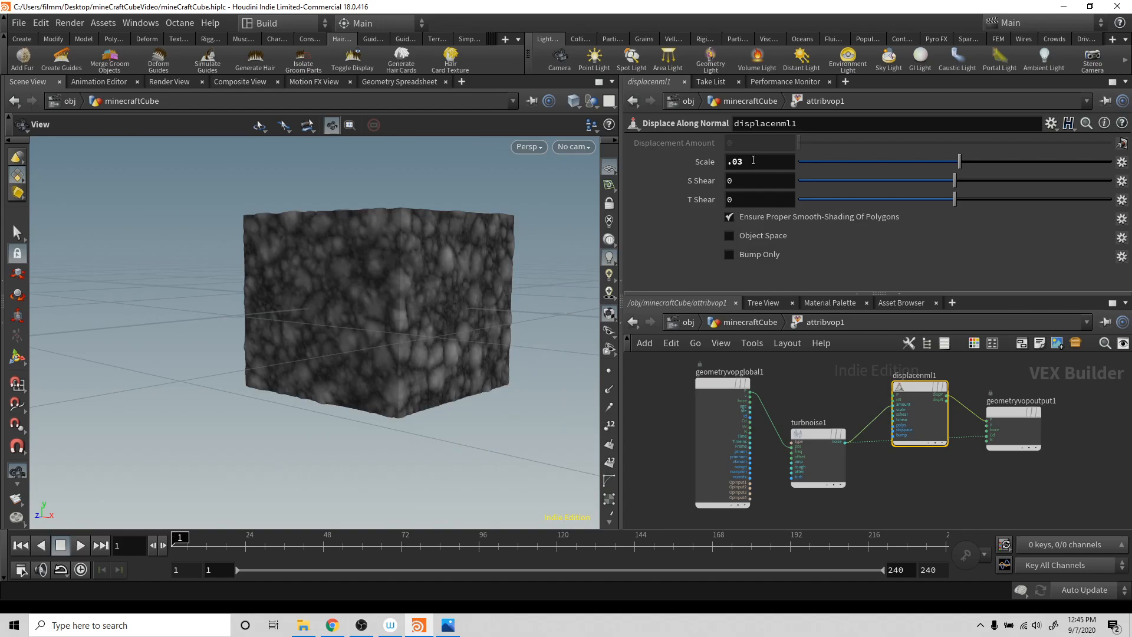
pyautogui.moveTo(474, 283); pyautogui.dragTo(521, 195)
pyautogui.scroll(5, 474, 262)
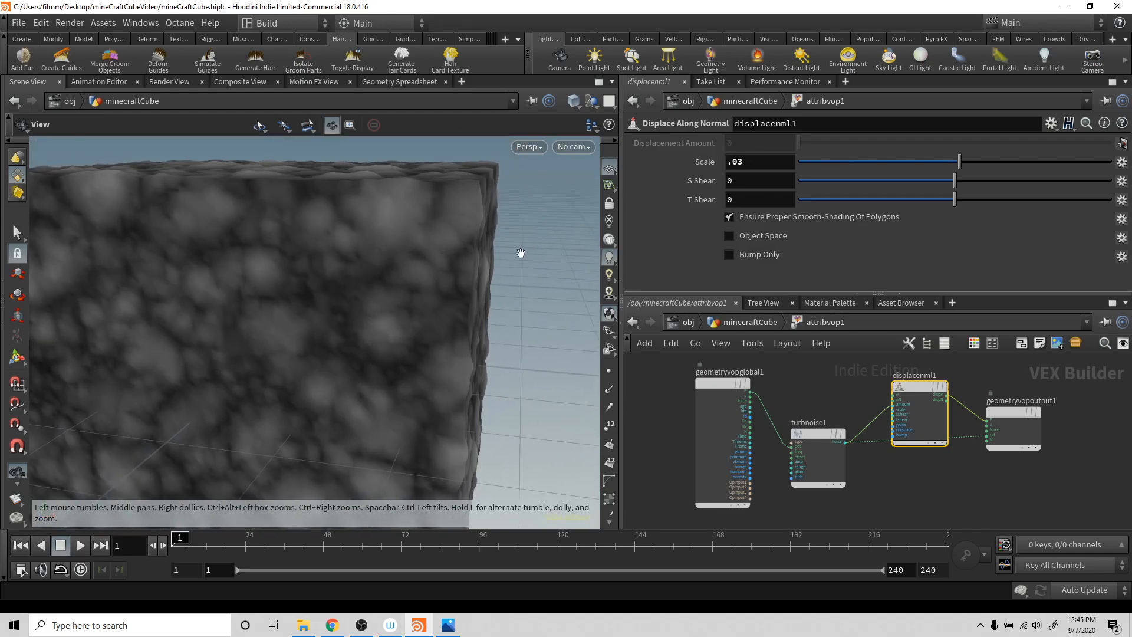
pyautogui.moveTo(452, 255); pyautogui.dragTo(278, 296)
# - Set the scale of the Displace Along Normal node to 0.04 and check the surface relief
pyautogui.doubleClick(776, 163)
pyautogui.write('.4')
pyautogui.press('Return')
pyautogui.doubleClick(772, 161)
pyautogui.write('.04')
pyautogui.press('Return')
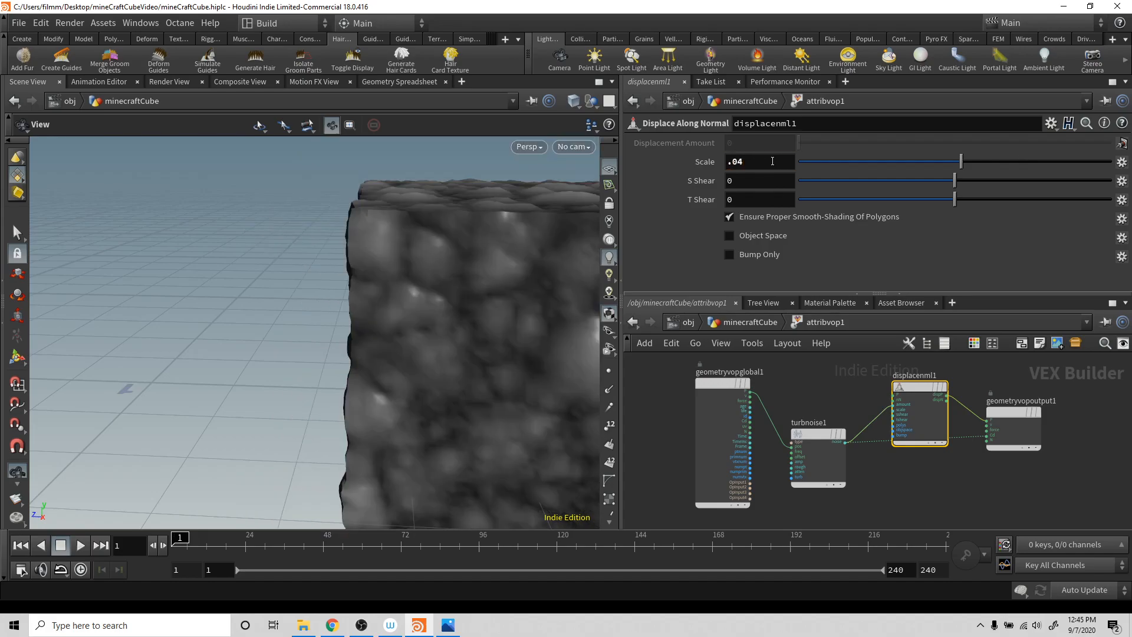
pyautogui.moveTo(543, 215); pyautogui.dragTo(458, 298)
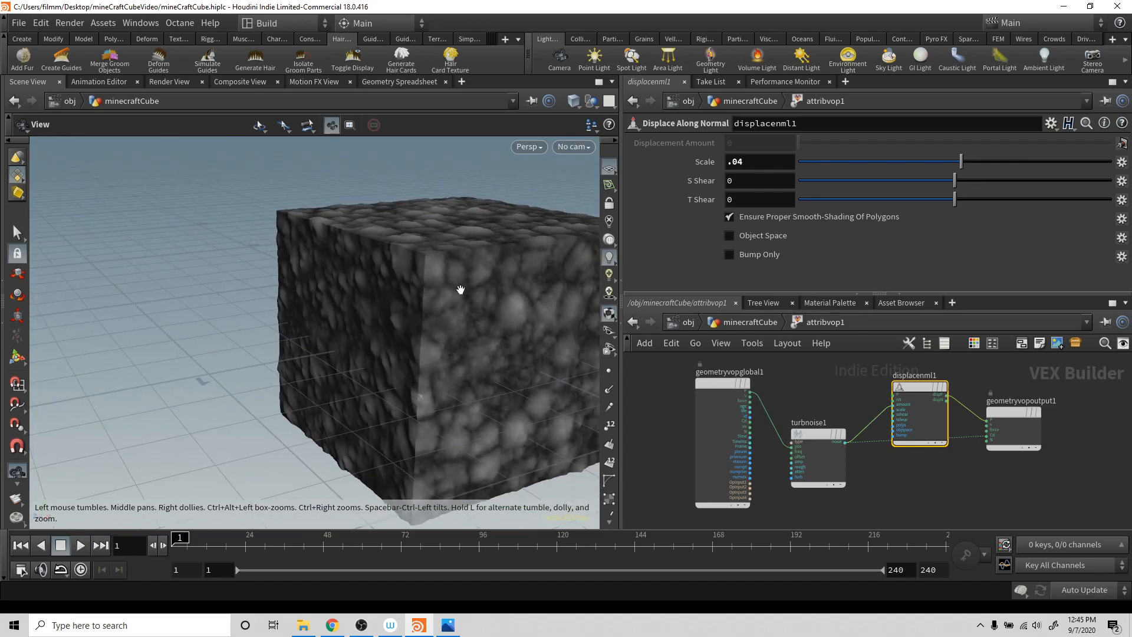
# - Shift the displace node aside and insert a Ramp Parameter on the wire between turbnoise1 and the Cd input of geometryvopoutput1
pyautogui.moveTo(924, 389)
pyautogui.mouseDown()
pyautogui.moveTo(913, 365)
pyautogui.moveTo(908, 393)
pyautogui.mouseUp()
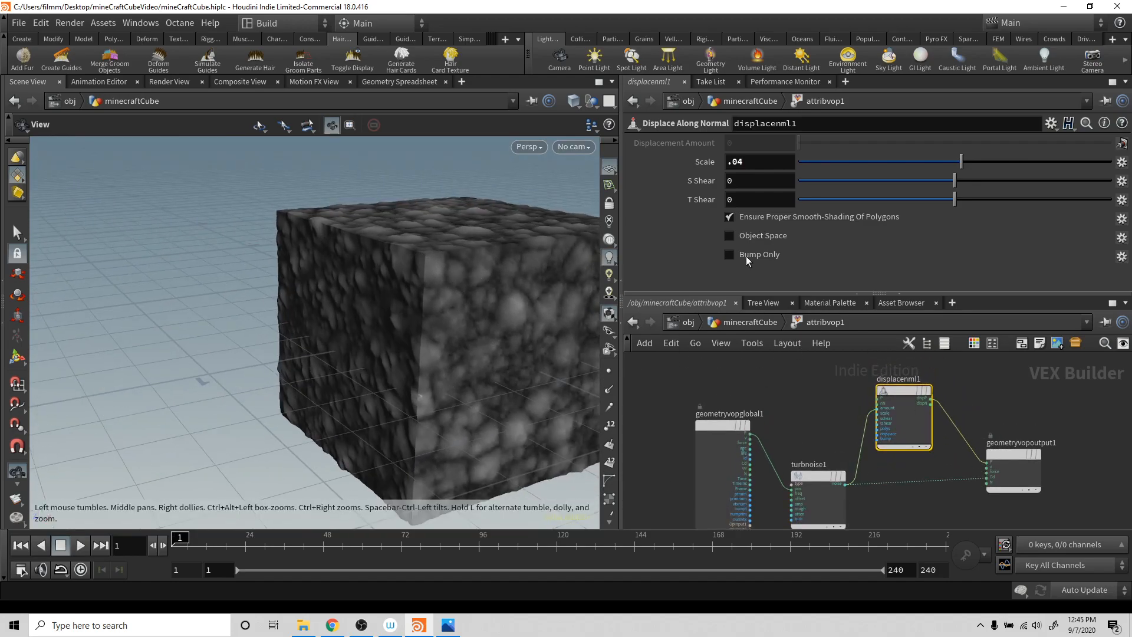
pyautogui.moveTo(483, 327); pyautogui.dragTo(462, 275)
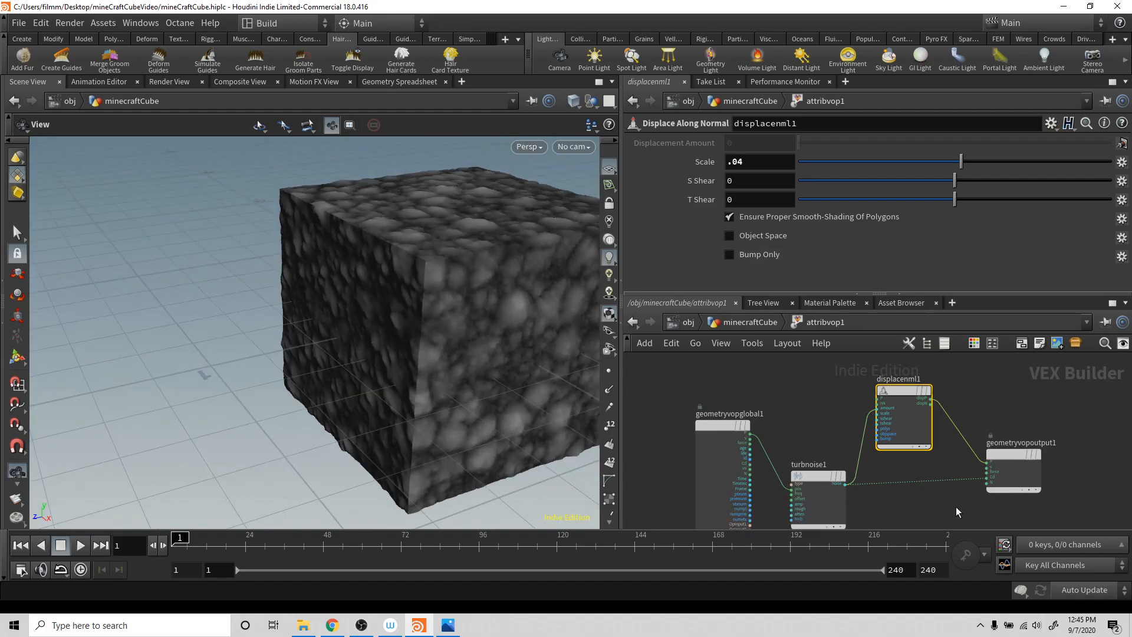
pyautogui.press('Tab')
pyautogui.write('s')
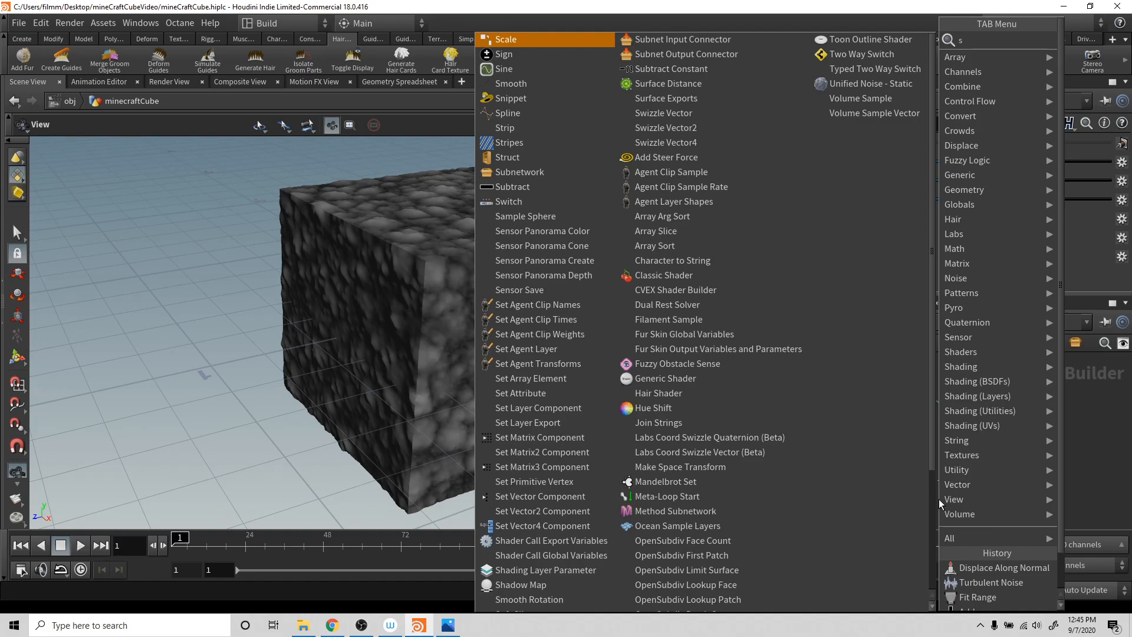
pyautogui.press('BackSpace')
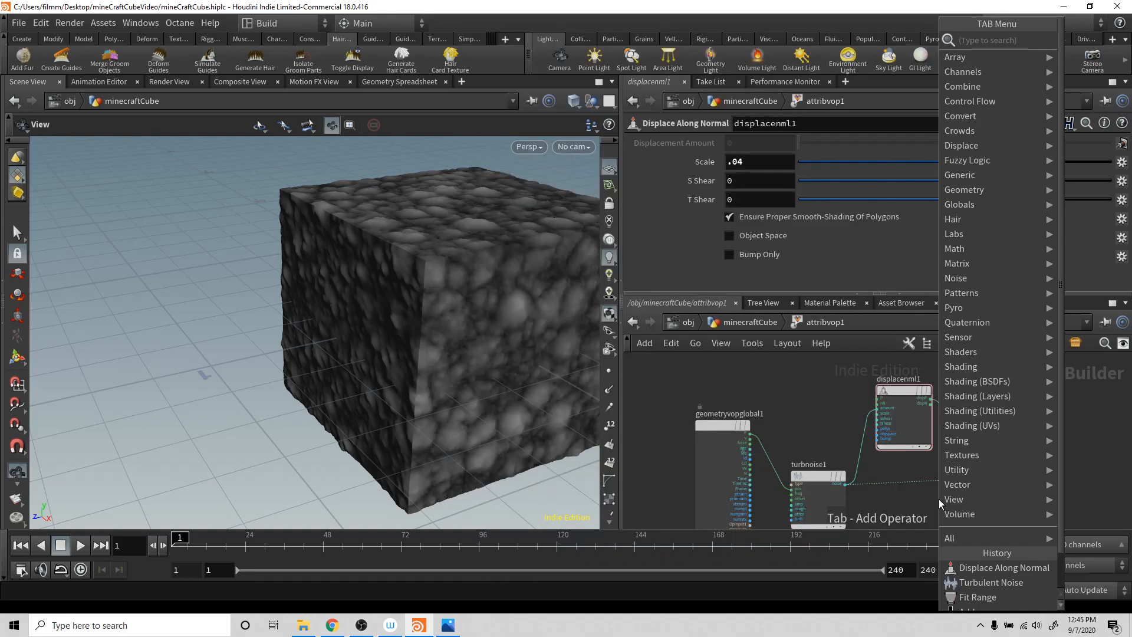
pyautogui.write('rampp')
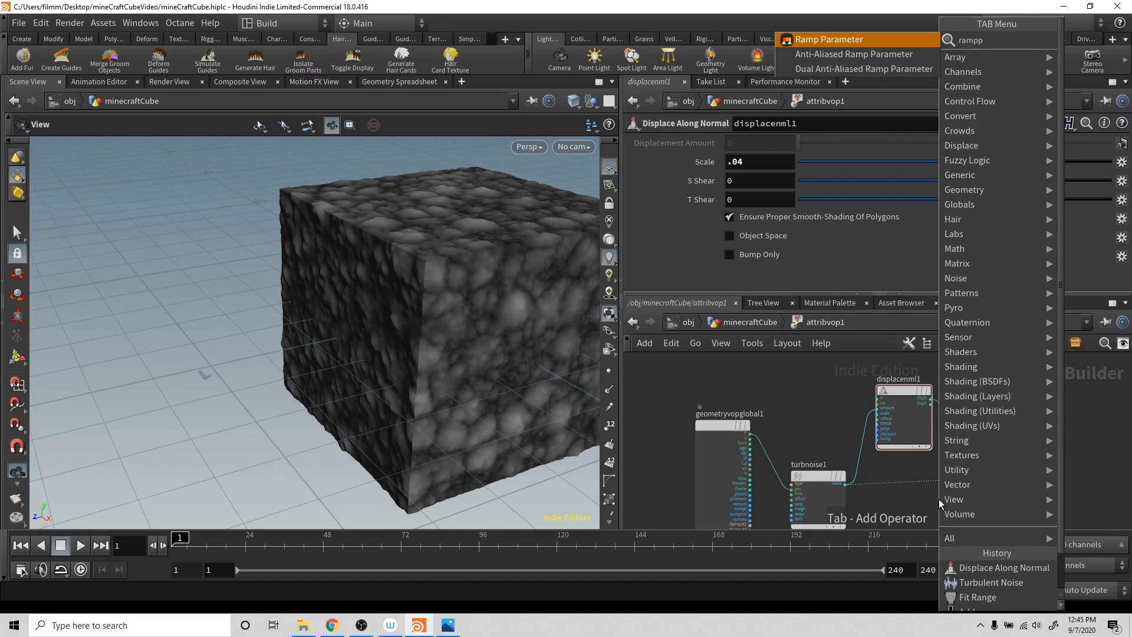
pyautogui.press('Return')
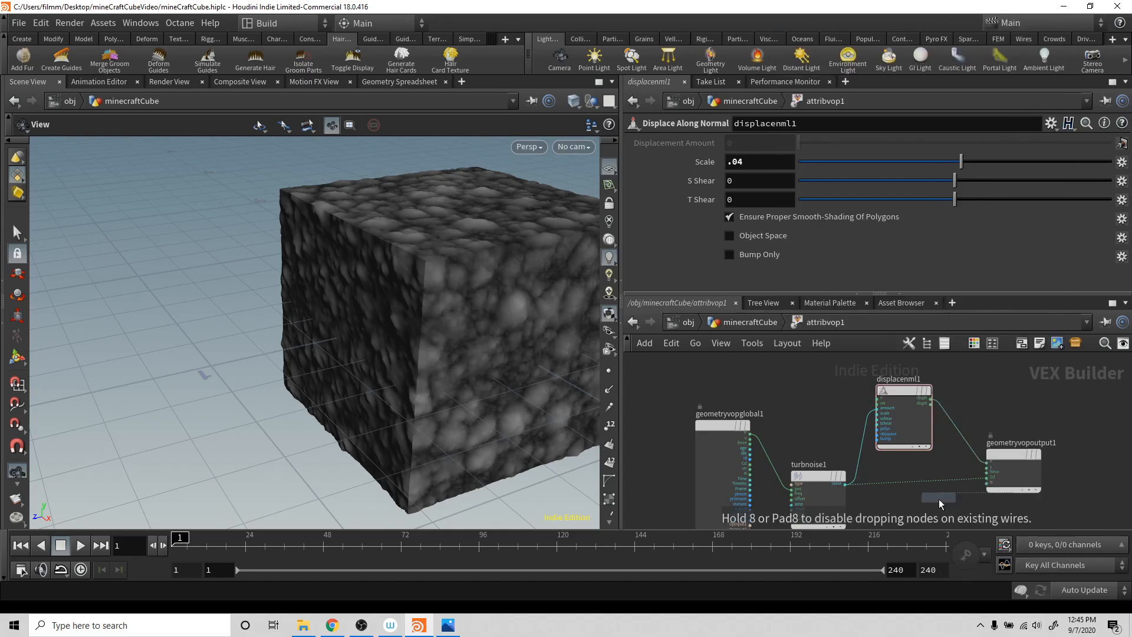
pyautogui.click(917, 486)
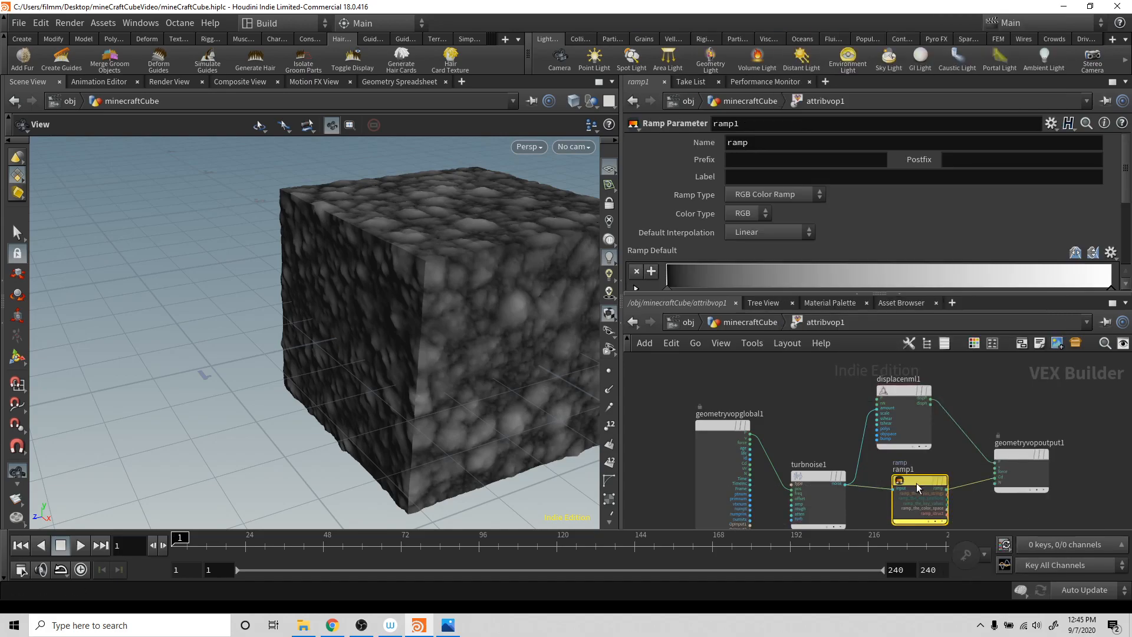
# - Name the ramp parameter dirtColor and place its node slightly lower in the network
pyautogui.doubleClick(762, 143)
pyautogui.write('d')
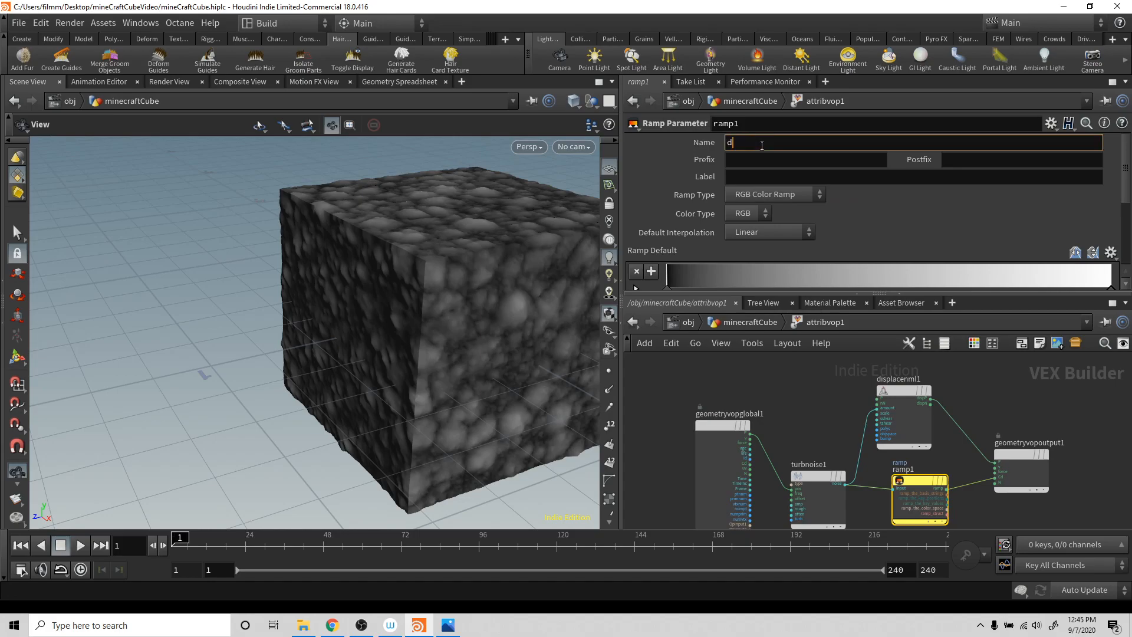
pyautogui.write('irtColor')
pyautogui.press('Return')
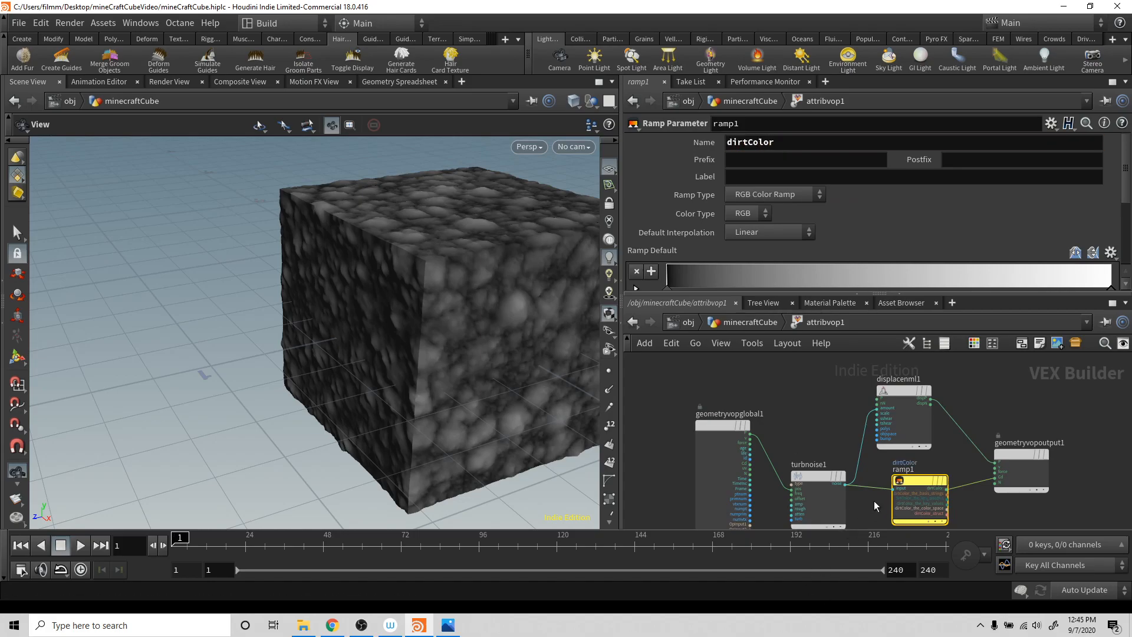
pyautogui.moveTo(908, 480); pyautogui.dragTo(903, 492)
# - Return to the minecraftCube level and set the first point of attribvop1's dirtColor ramp to dark brown, RGB about 0.069, 0.022, 0.0002
pyautogui.scroll(-2, 776, 265)
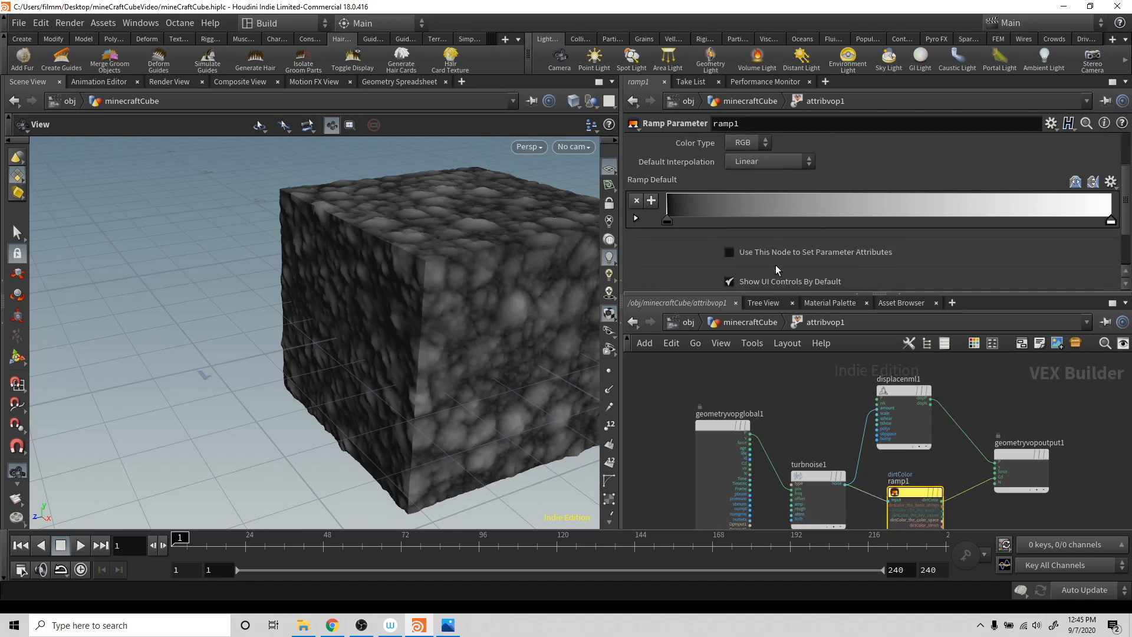
pyautogui.click(742, 322)
pyautogui.scroll(-5, 798, 263)
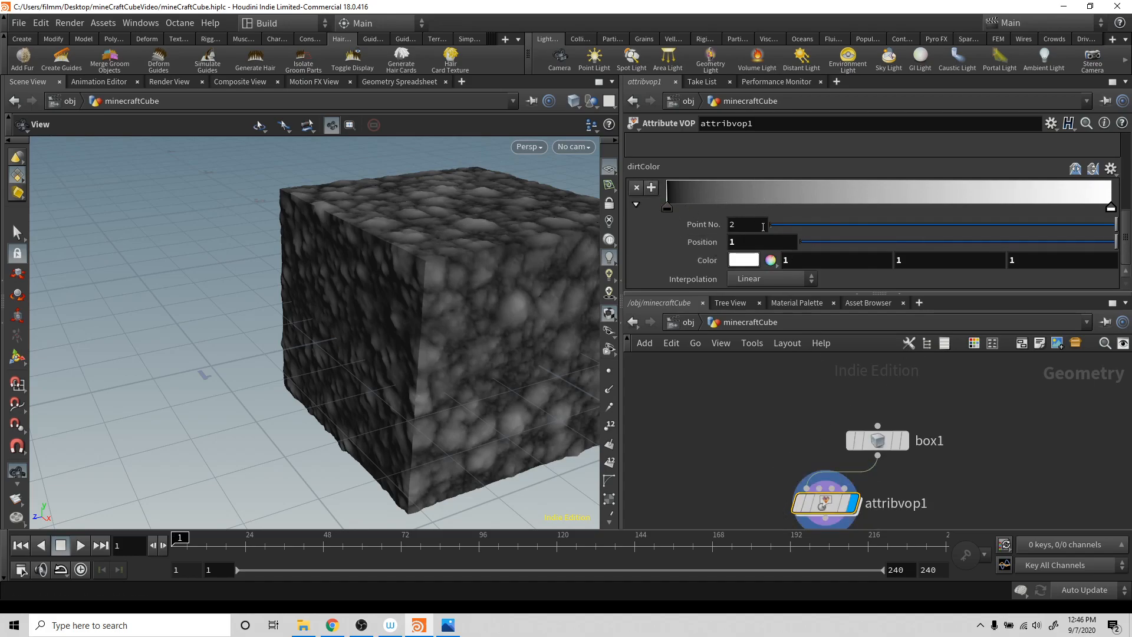
pyautogui.click(667, 210)
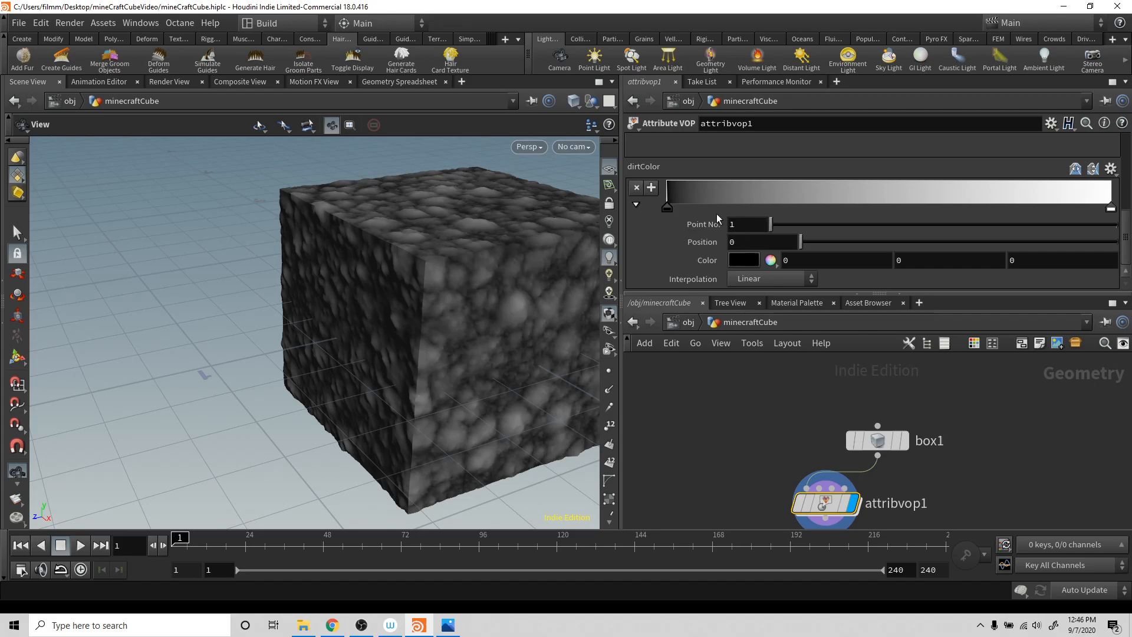
pyautogui.click(741, 260)
pyautogui.click(705, 140)
pyautogui.moveTo(753, 316); pyautogui.dragTo(754, 320)
pyautogui.moveTo(649, 157); pyautogui.dragTo(653, 167)
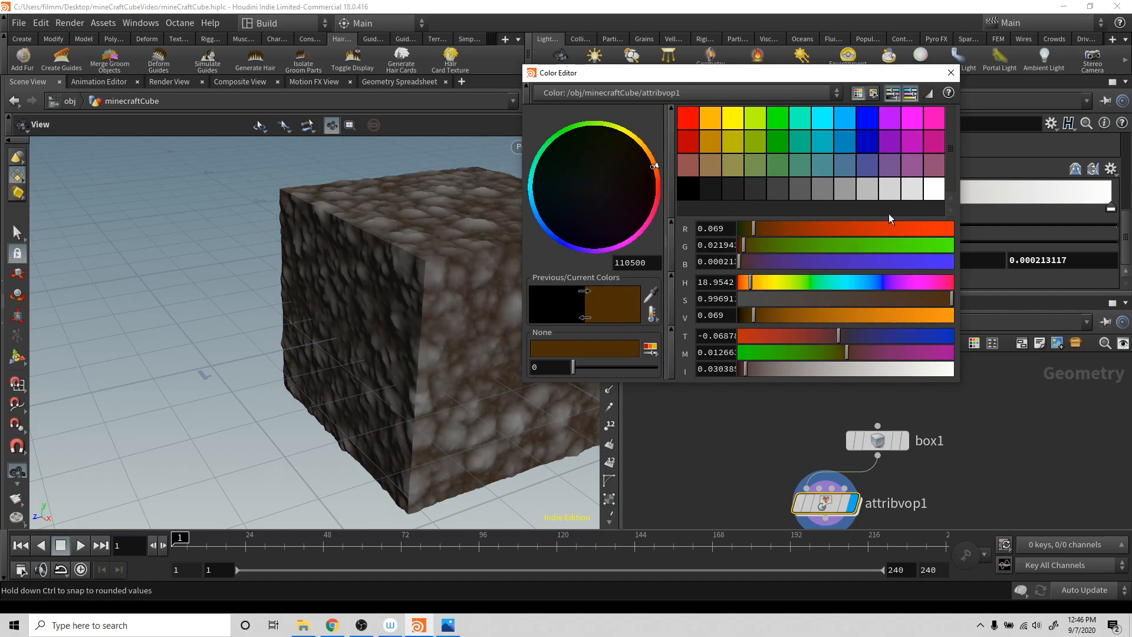
pyautogui.click(950, 72)
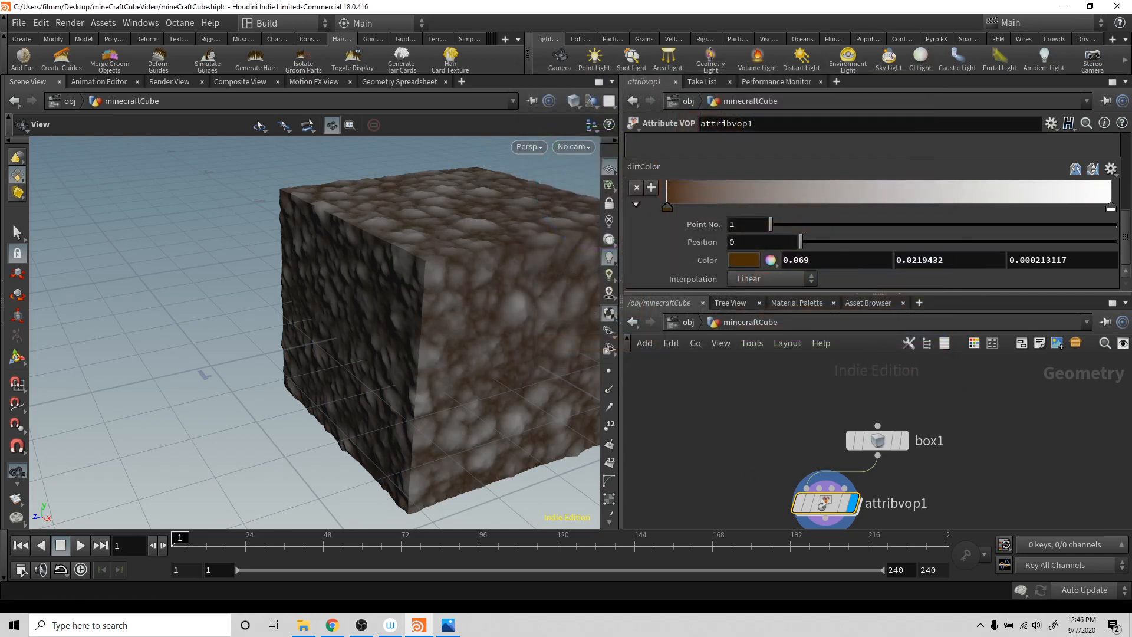
# - Recolour the last point of the dirtColor ramp to a light tan, hex FFC569
pyautogui.click(1110, 207)
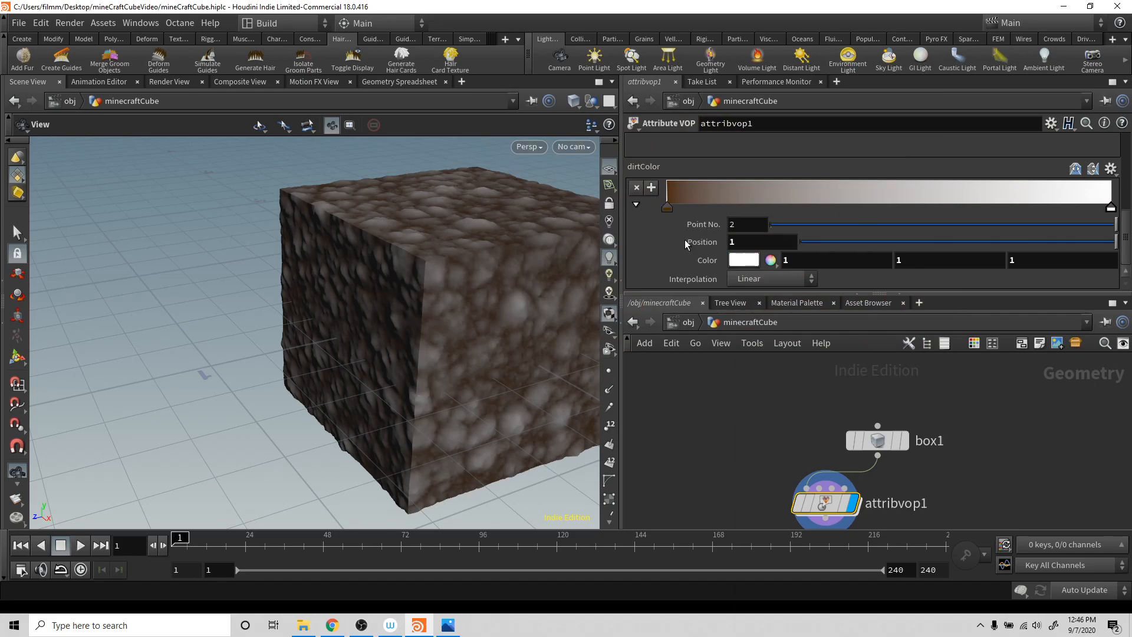
pyautogui.click(744, 260)
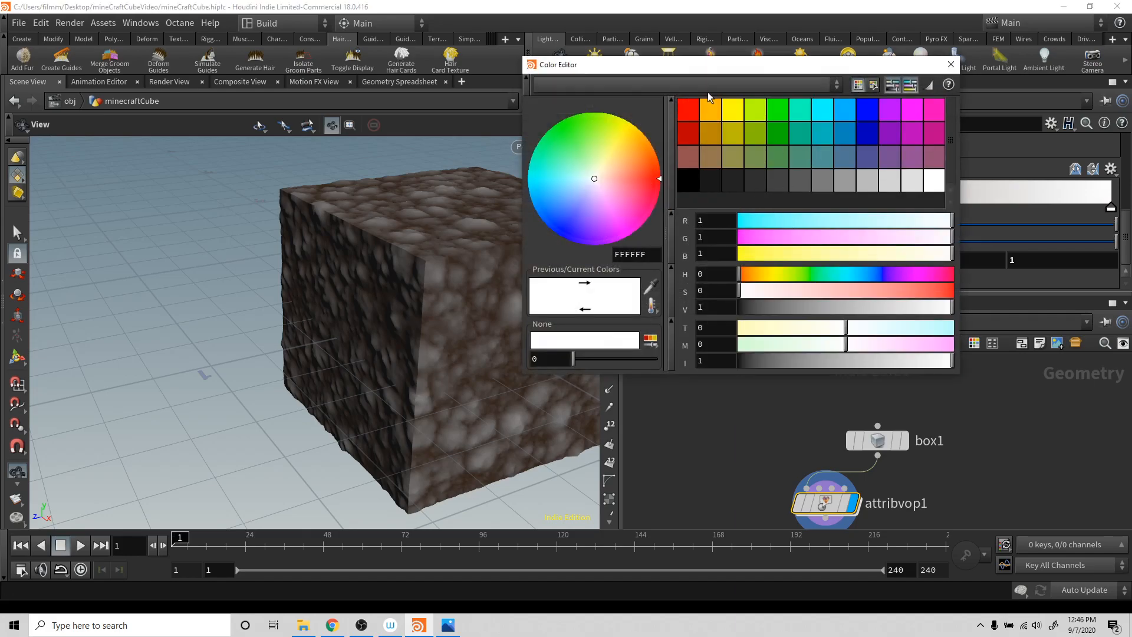
pyautogui.click(712, 111)
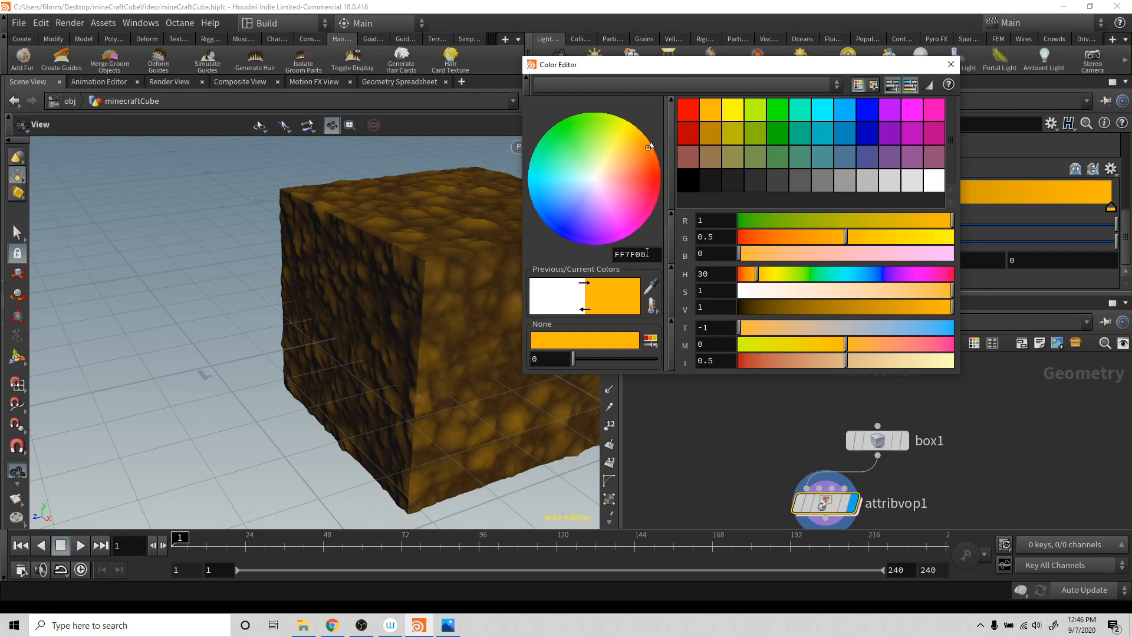
pyautogui.moveTo(846, 237); pyautogui.dragTo(804, 238)
pyautogui.moveTo(897, 288); pyautogui.dragTo(882, 293)
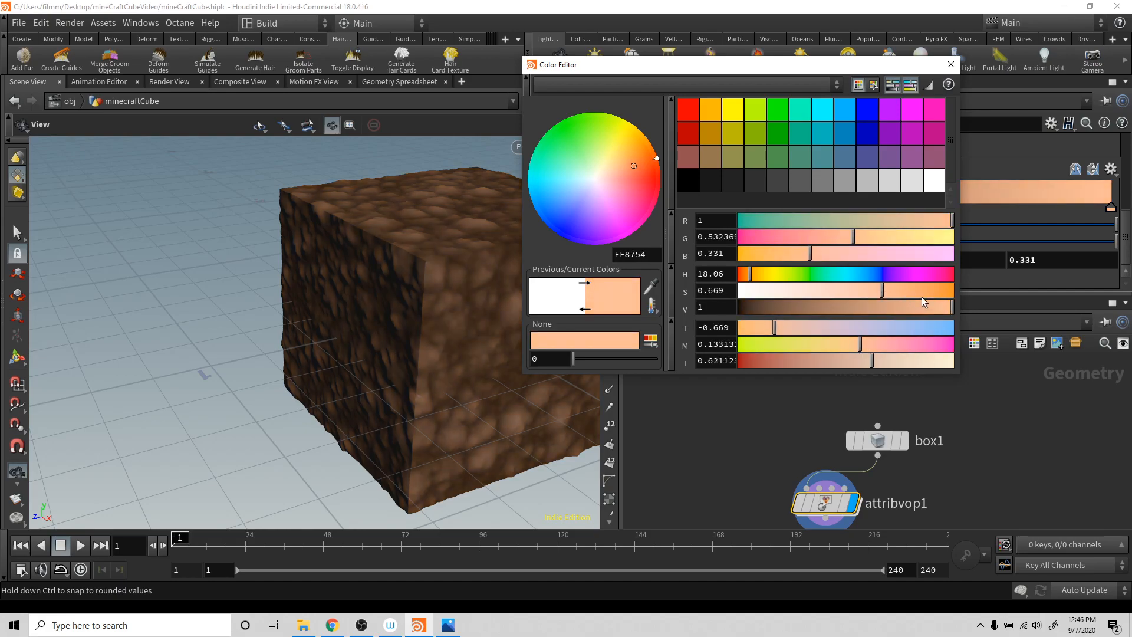
pyautogui.moveTo(751, 276); pyautogui.dragTo(755, 279)
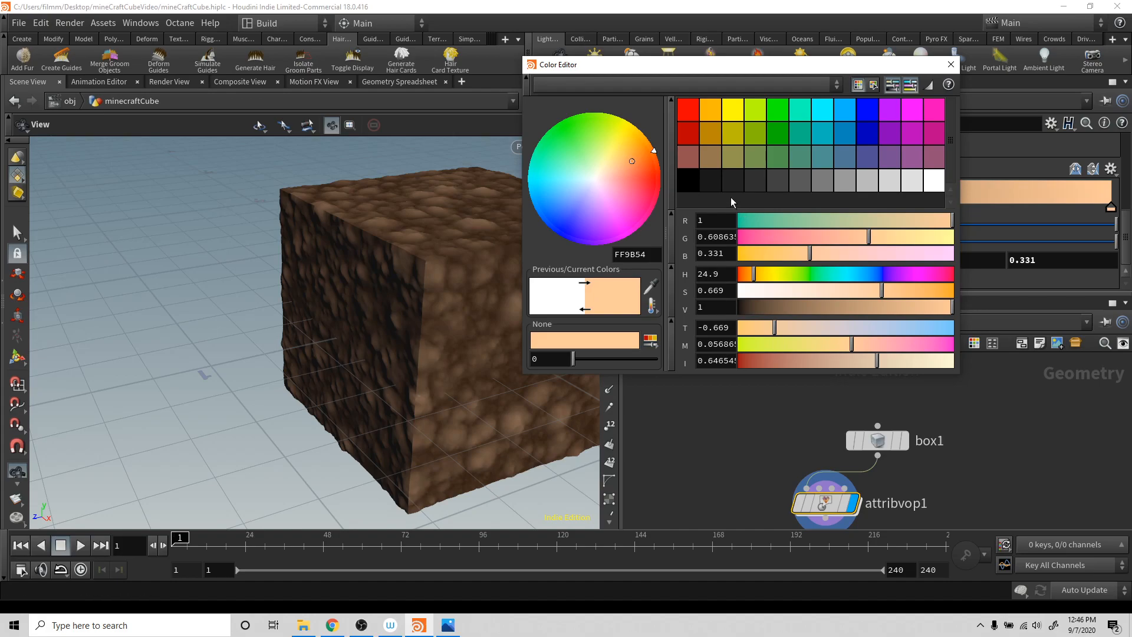
pyautogui.moveTo(625, 156); pyautogui.dragTo(623, 157)
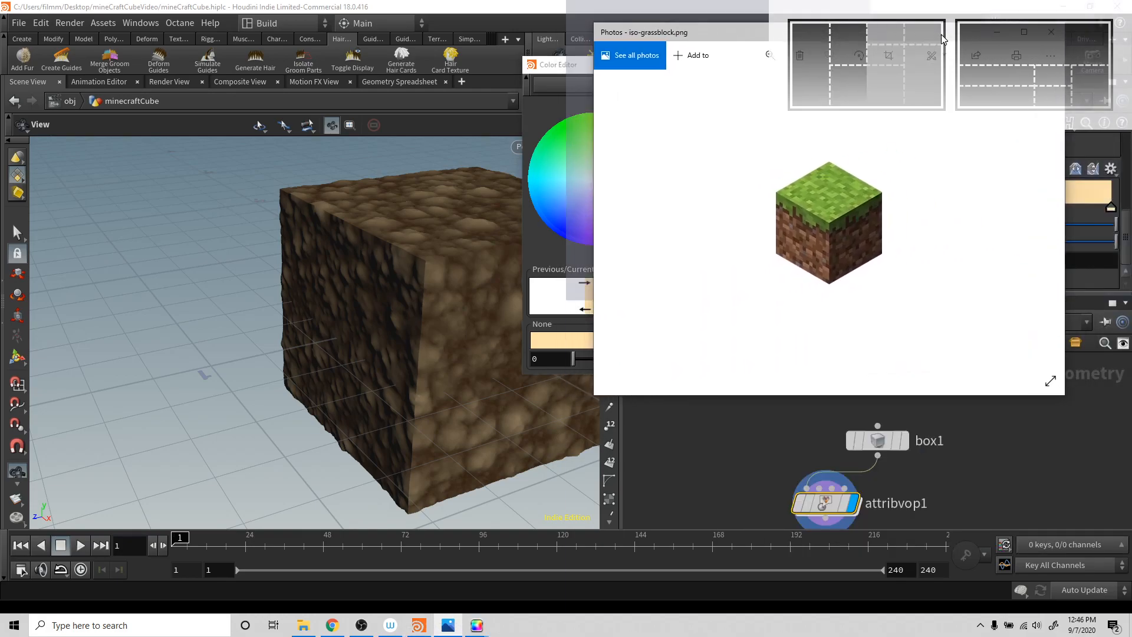
# - Using the iso-grassblock.png reference as a guide, shift the last dirtColor point to an orange tan, RGB about 1.2, 0.624, 0.269
pyautogui.moveTo(938, 59); pyautogui.dragTo(851, 135)
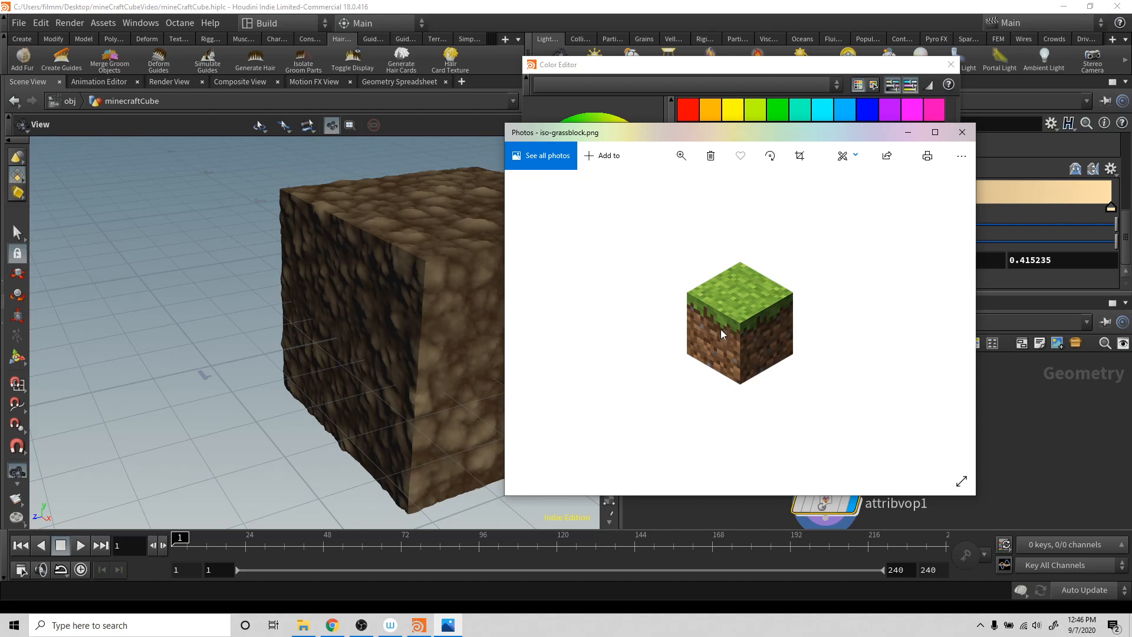
pyautogui.moveTo(816, 133); pyautogui.dragTo(1131, 239)
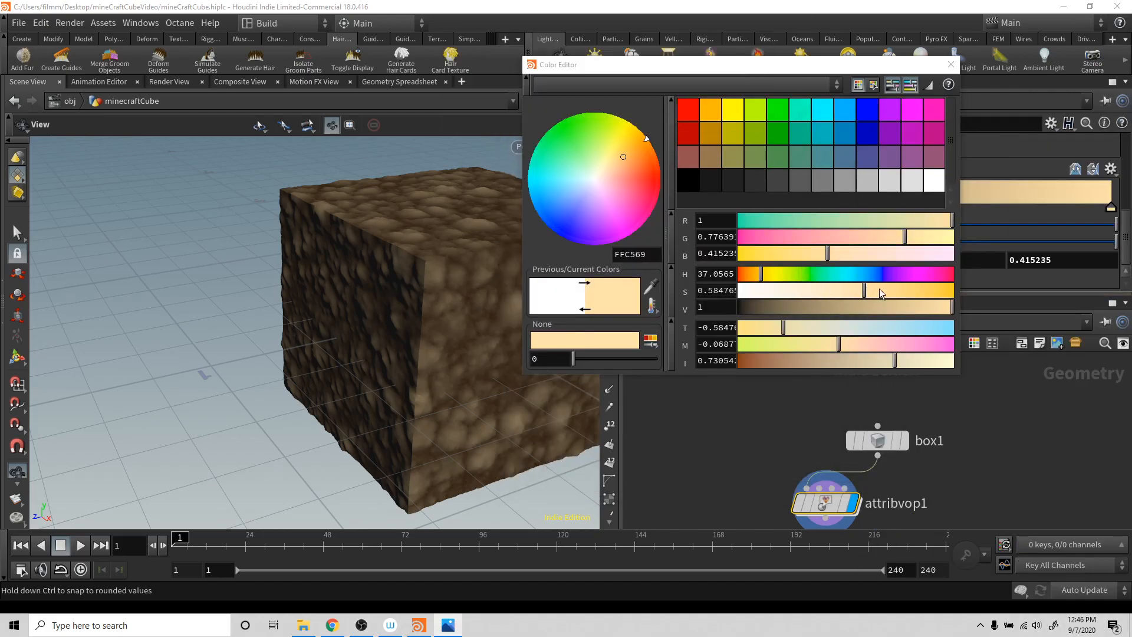
pyautogui.moveTo(863, 293); pyautogui.dragTo(908, 299)
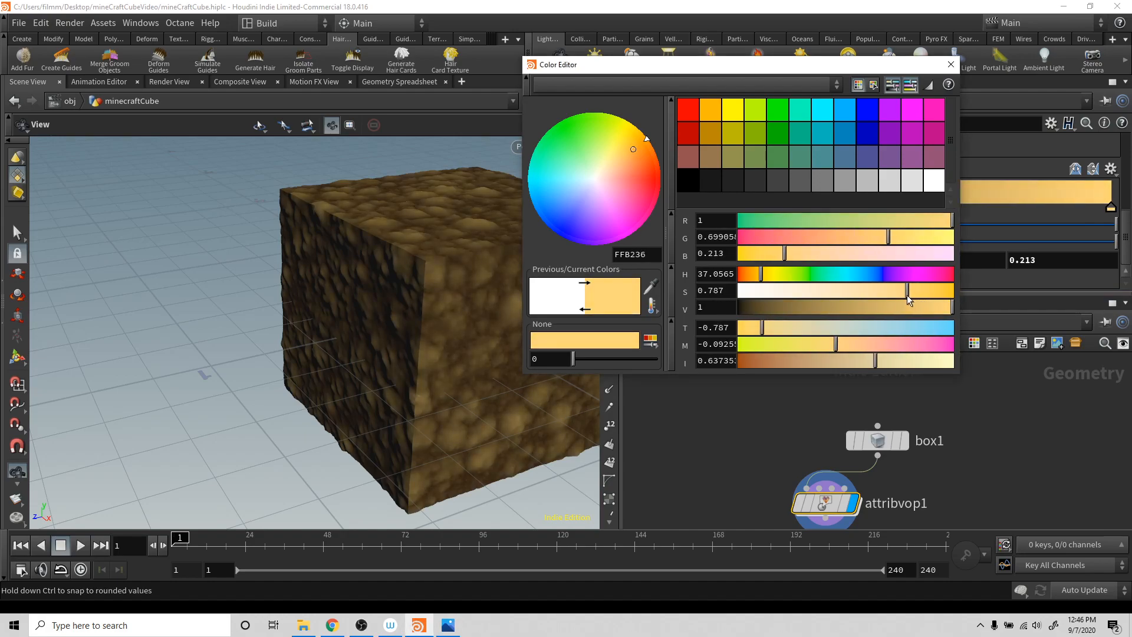
pyautogui.moveTo(878, 357); pyautogui.dragTo(915, 363)
pyautogui.moveTo(878, 291); pyautogui.dragTo(907, 291)
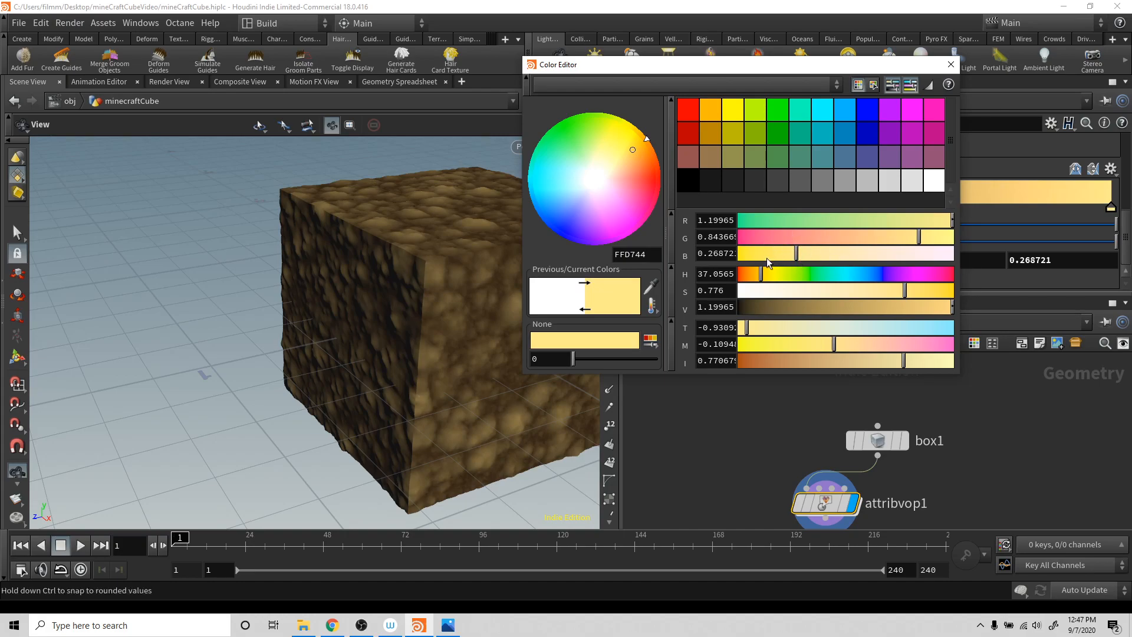
pyautogui.moveTo(760, 274); pyautogui.dragTo(754, 279)
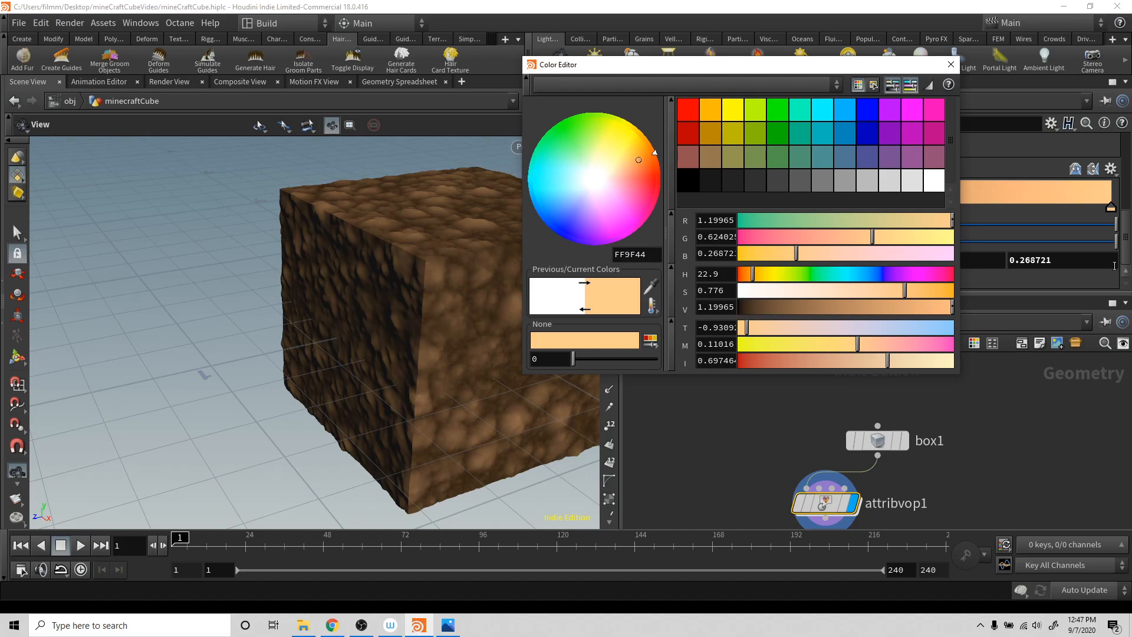
# - Close the colour editor and compare the cube's dirt colour with the iso-grassblock.png reference image
pyautogui.click(448, 625)
pyautogui.moveTo(689, 108); pyautogui.dragTo(1131, 155)
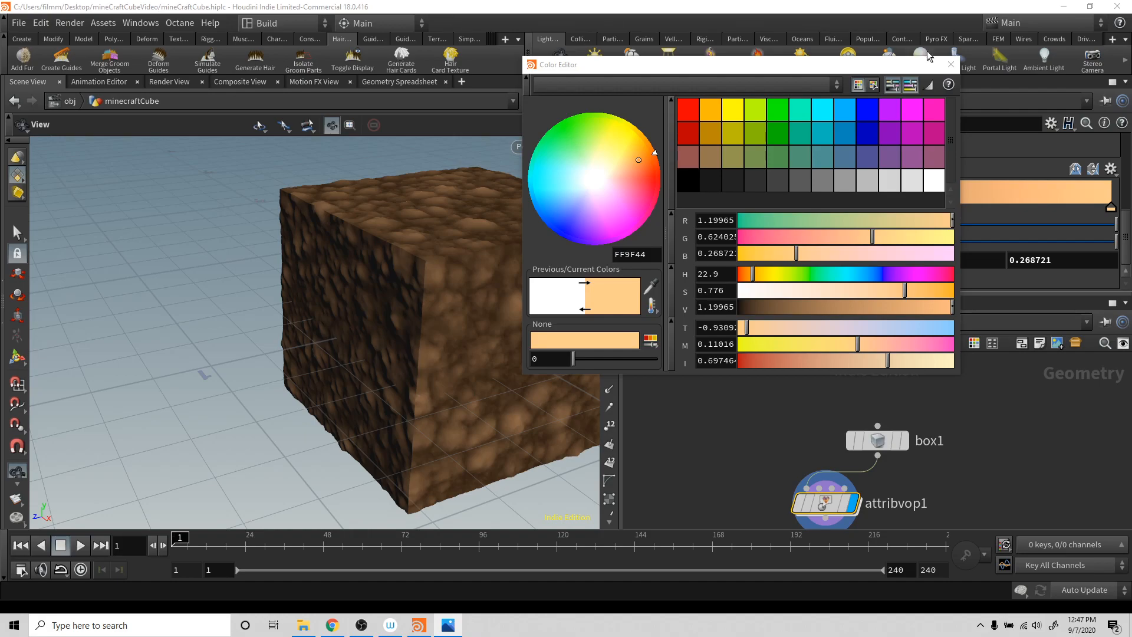
pyautogui.click(950, 64)
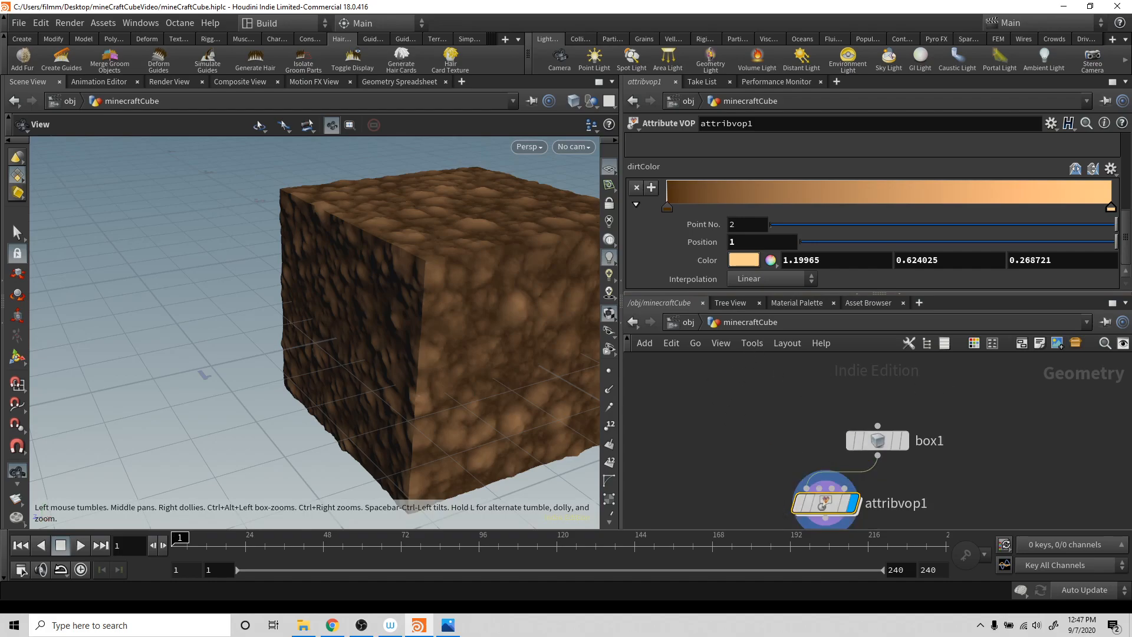
pyautogui.click(448, 625)
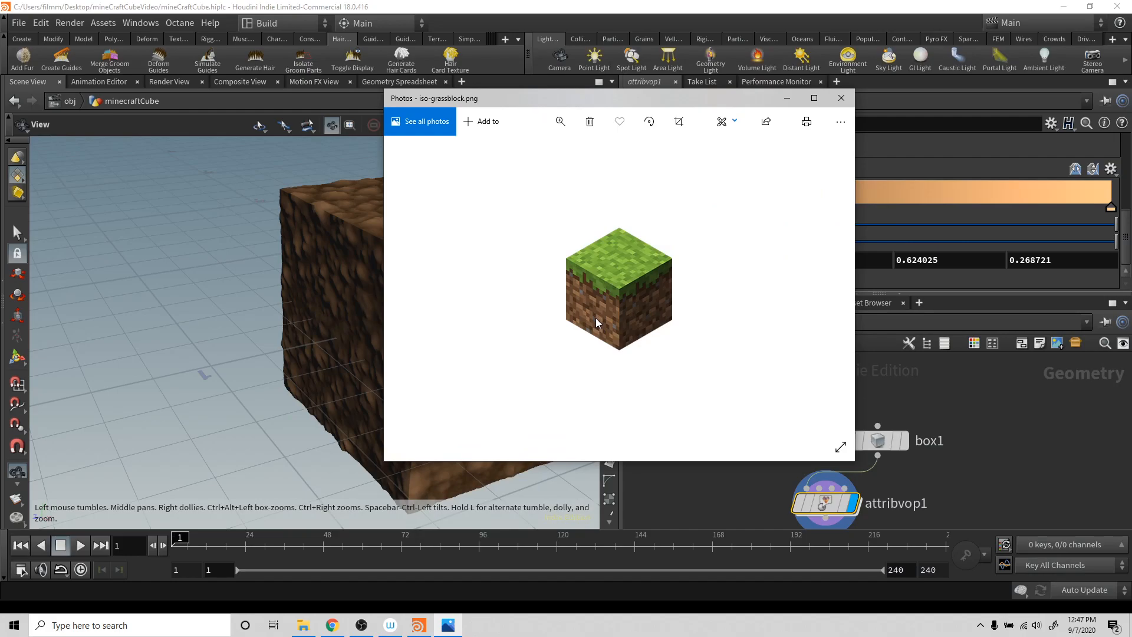
pyautogui.click(786, 98)
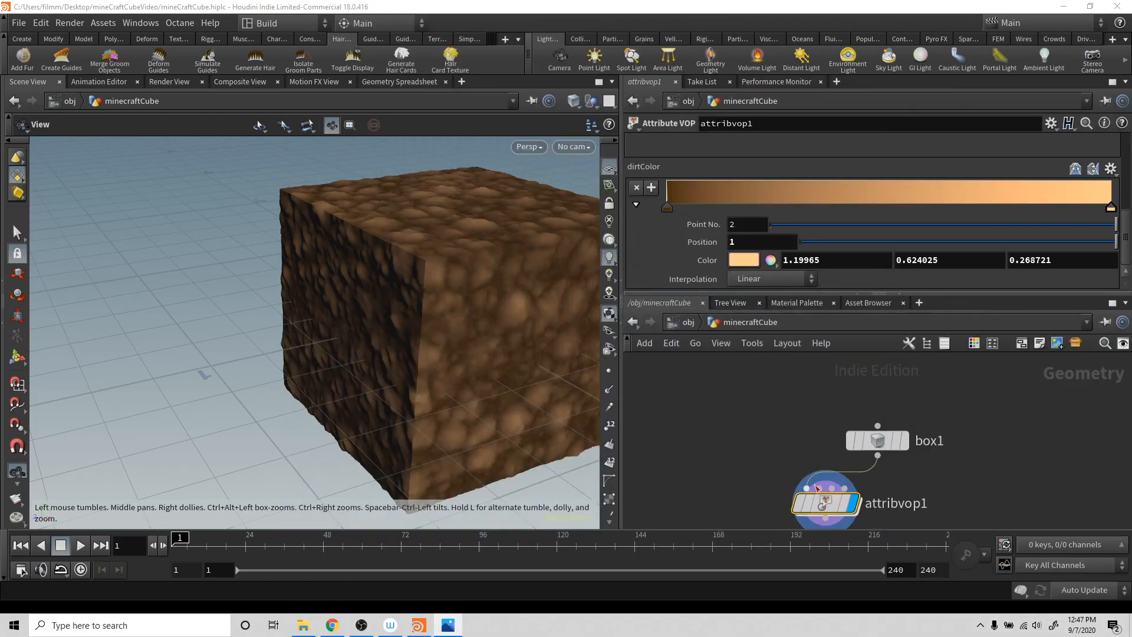
# - Go inside attribvop1 and add a second Turbulent Noise node below turbnoise1, fed from the global parameters node
pyautogui.doubleClick(810, 491)
pyautogui.moveTo(793, 400); pyautogui.dragTo(782, 485)
pyautogui.press('Tab')
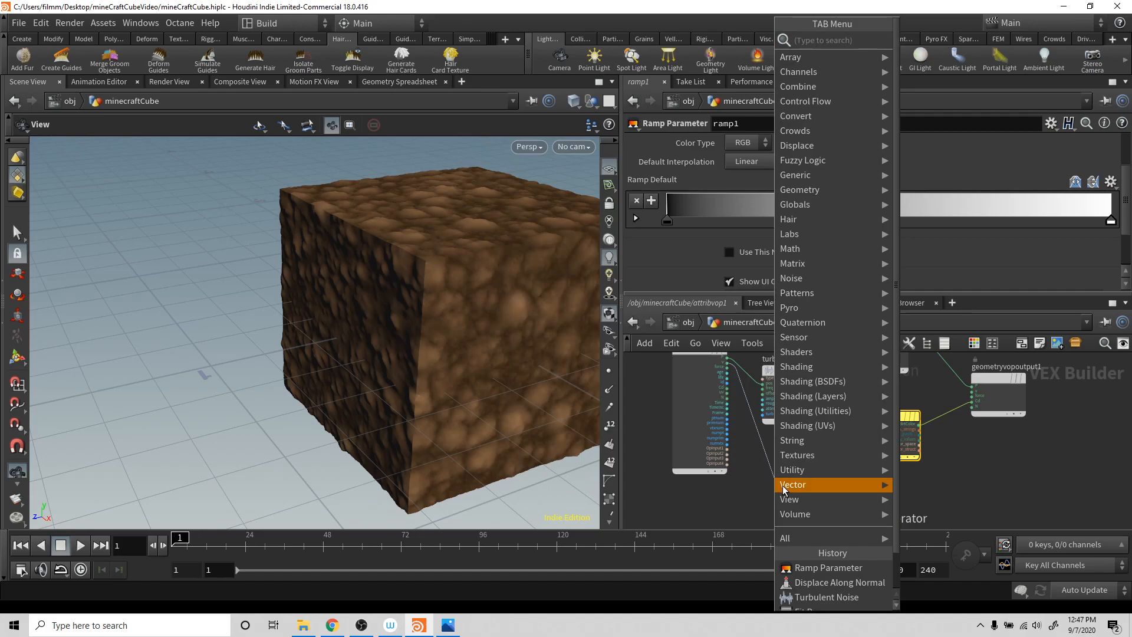
pyautogui.write('tub')
pyautogui.press('Return')
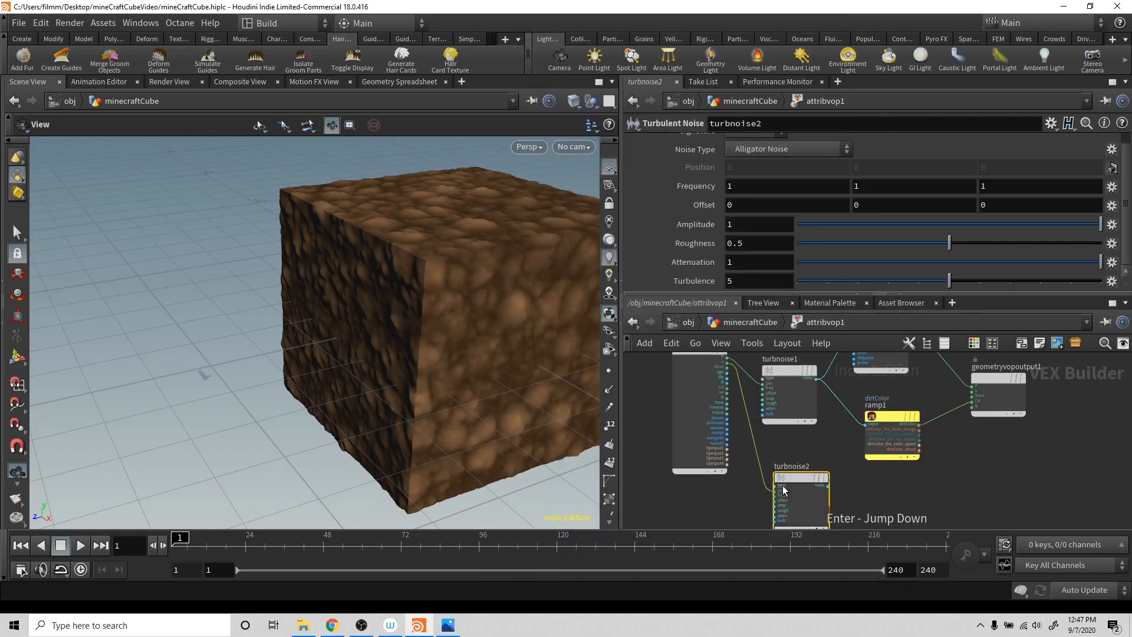
# - Wire turbnoise2 between the global position output and the Cd output input, and set its frequency to 9.7 on all axes
pyautogui.click(827, 485)
pyautogui.click(972, 405)
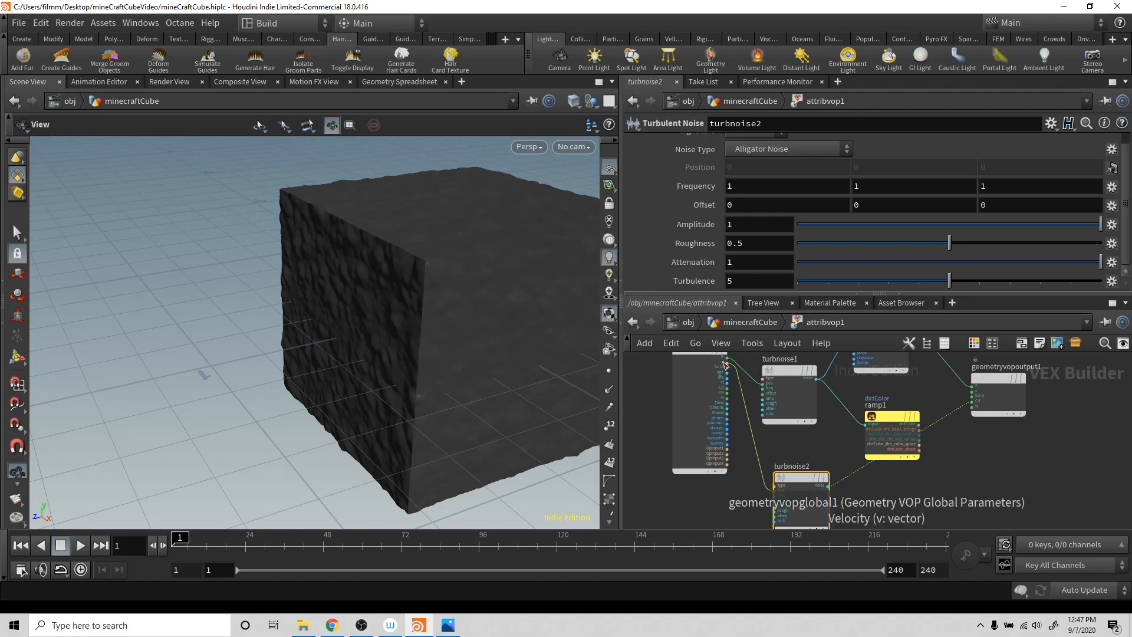
pyautogui.click(727, 362)
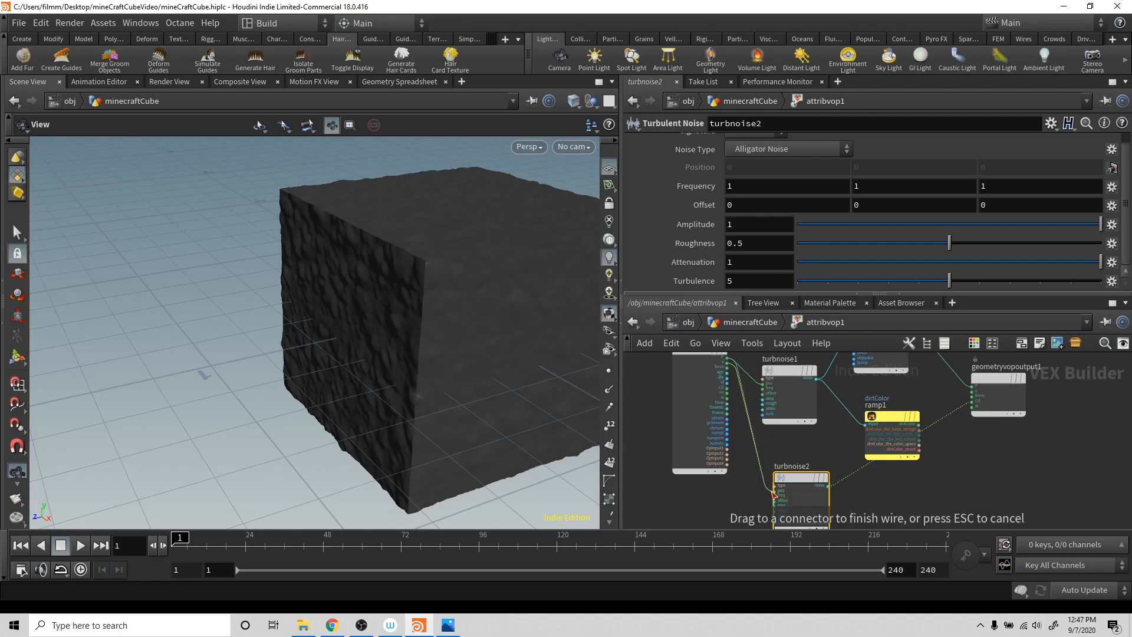
pyautogui.click(774, 493)
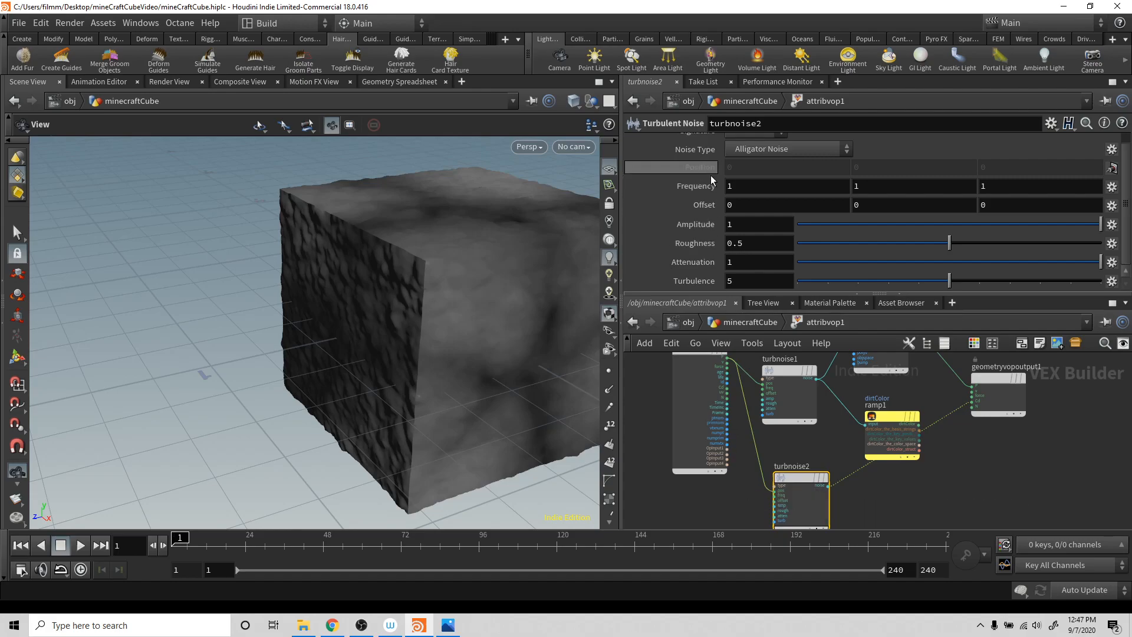
pyautogui.moveTo(733, 185)
pyautogui.mouseDown(button='middle')
pyautogui.moveTo(1108, 181)
pyautogui.moveTo(712, 187)
pyautogui.mouseUp(button='middle')
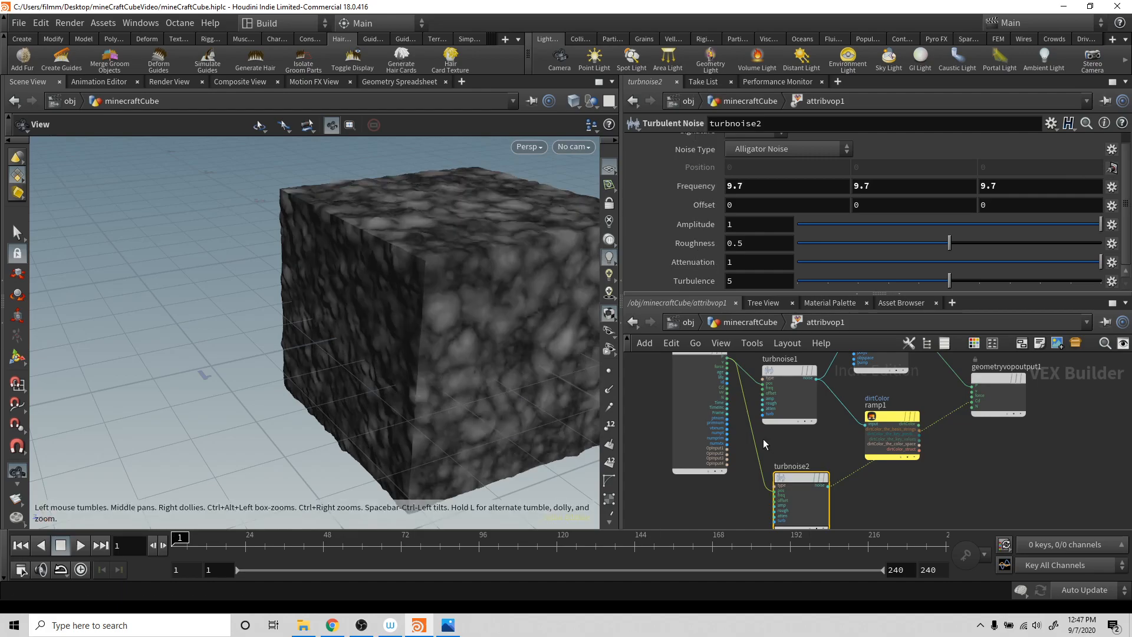
# - Insert a Fit Range node on the wire between turbnoise2 and the Cd input of geometryvopoutput1
pyautogui.press('Tab')
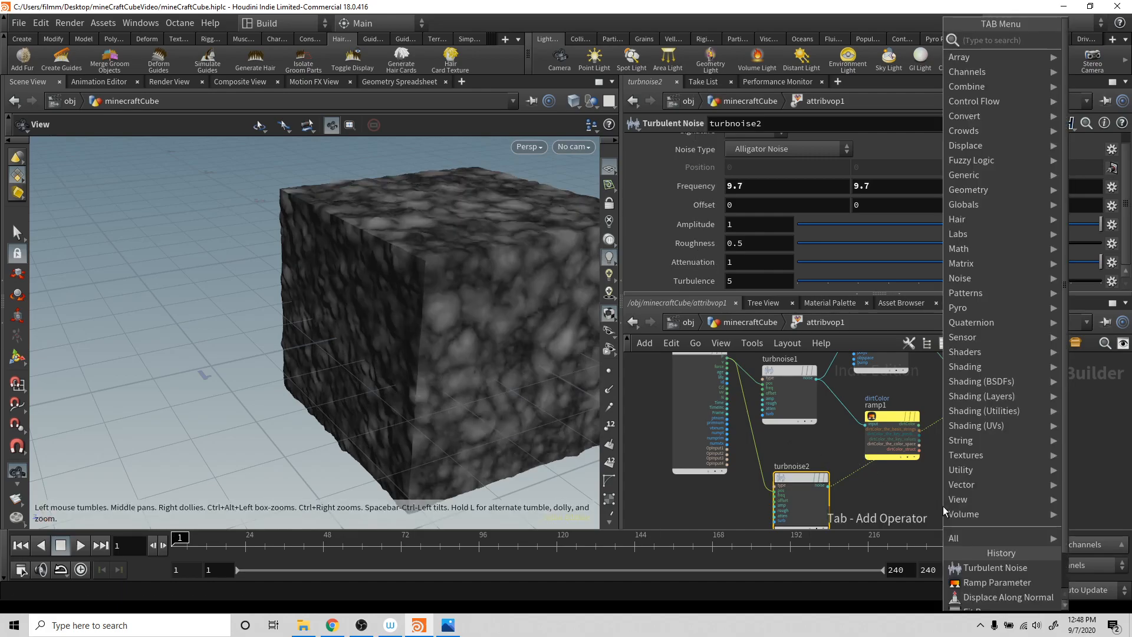
pyautogui.write('fitr')
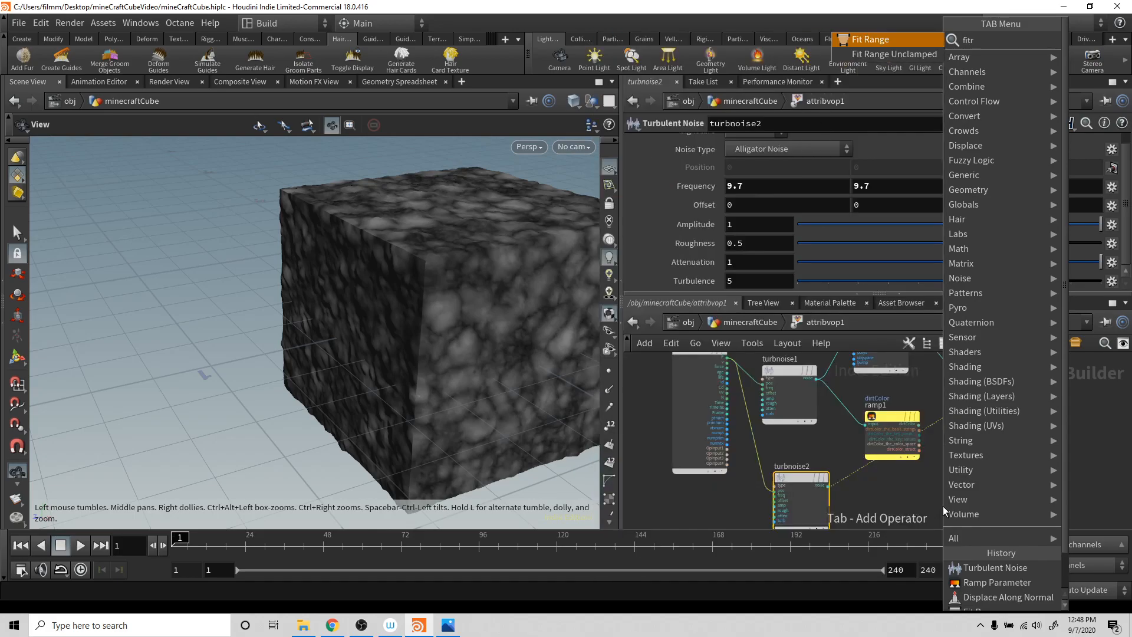
pyautogui.press('Return')
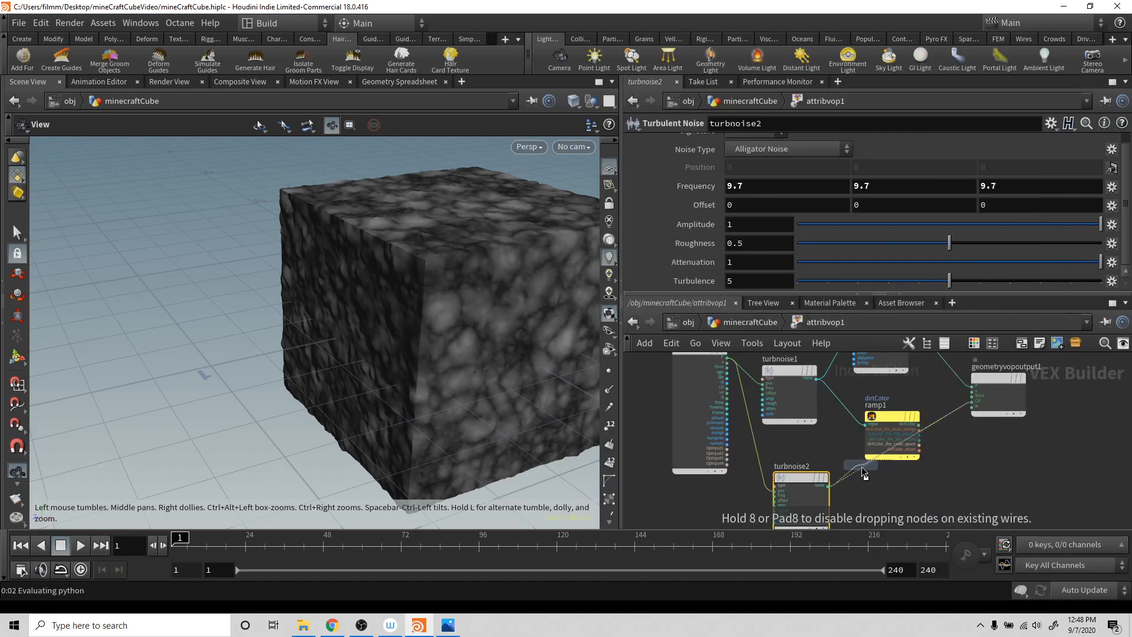
pyautogui.click(861, 466)
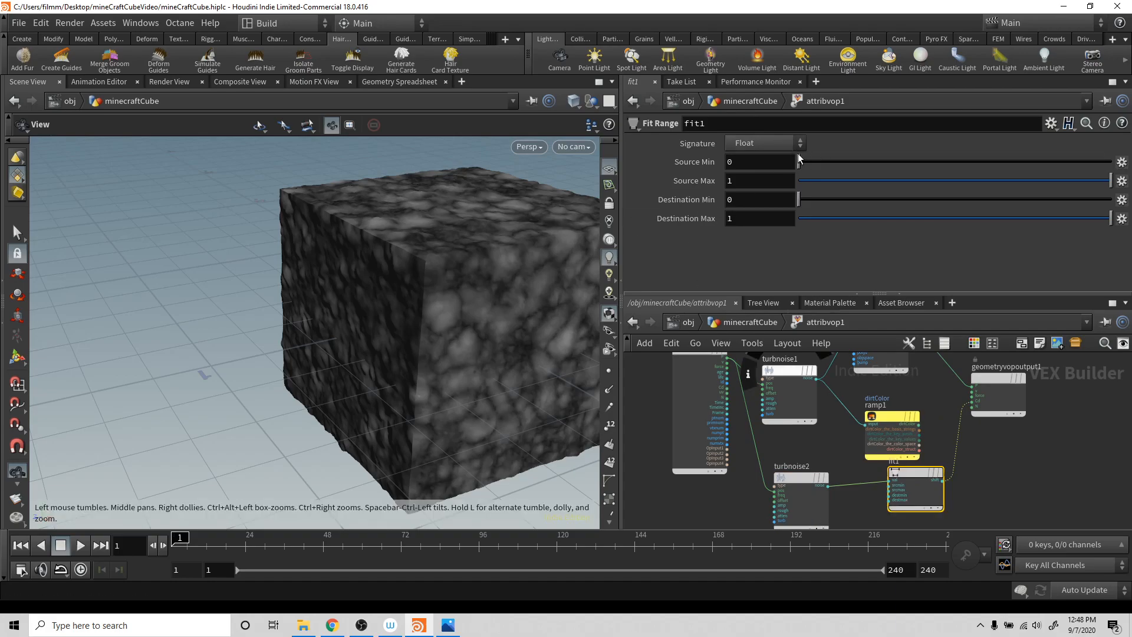
# - Narrow fit1 to sparse noise spots with Source Min 0.325 and Source Max 0.419, and inspect the spots around the cube
pyautogui.moveTo(799, 157); pyautogui.dragTo(854, 160)
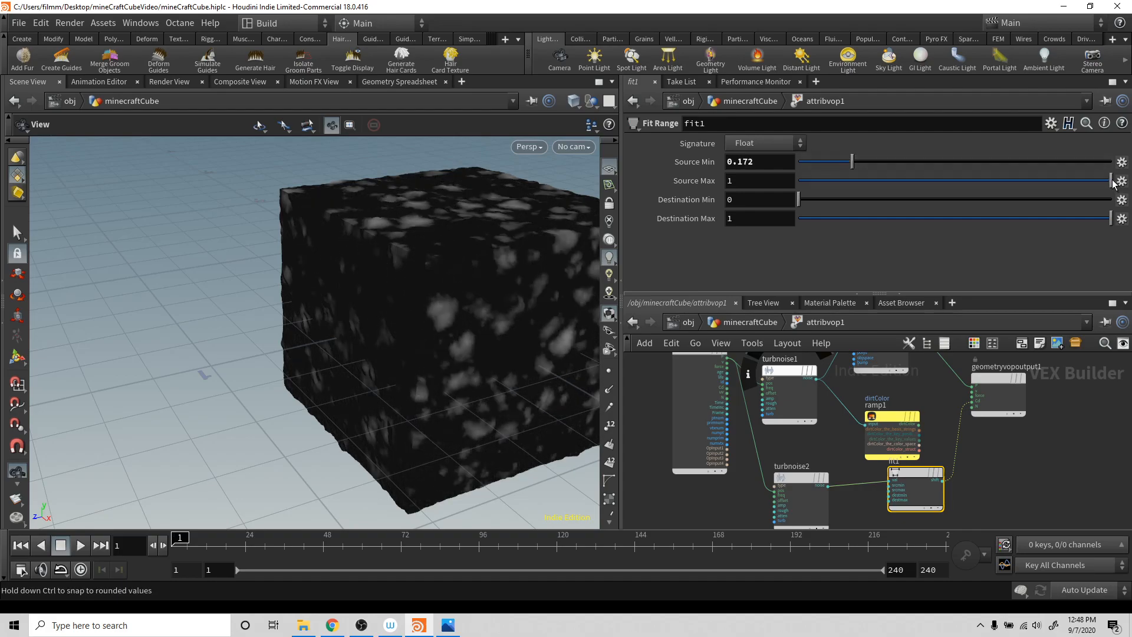
pyautogui.moveTo(1050, 182); pyautogui.dragTo(929, 167)
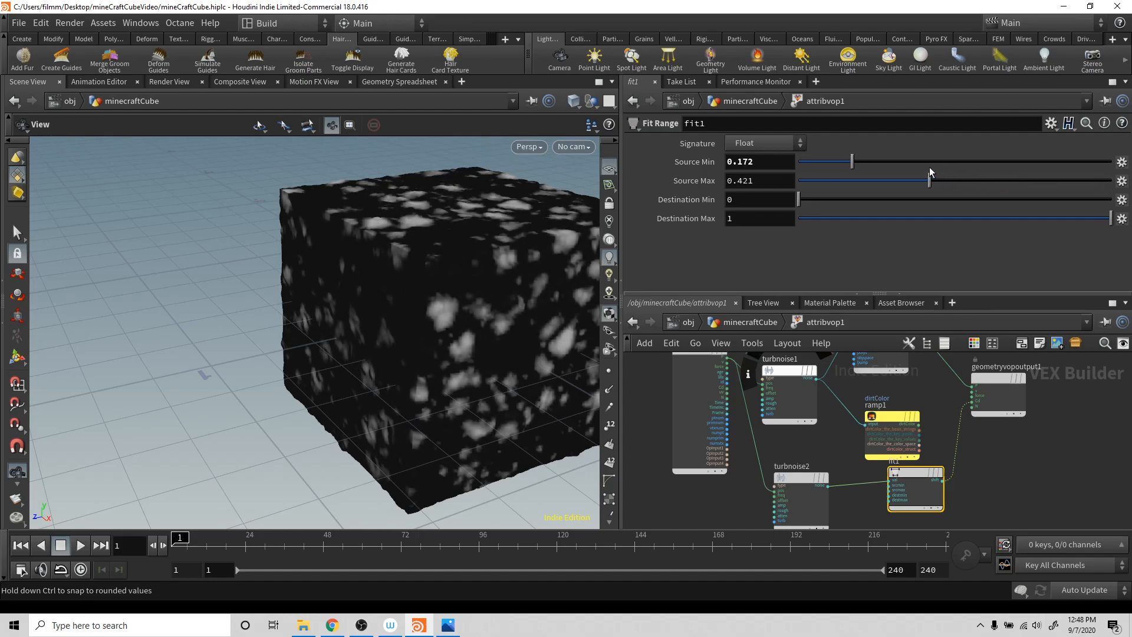
pyautogui.moveTo(853, 162); pyautogui.dragTo(899, 164)
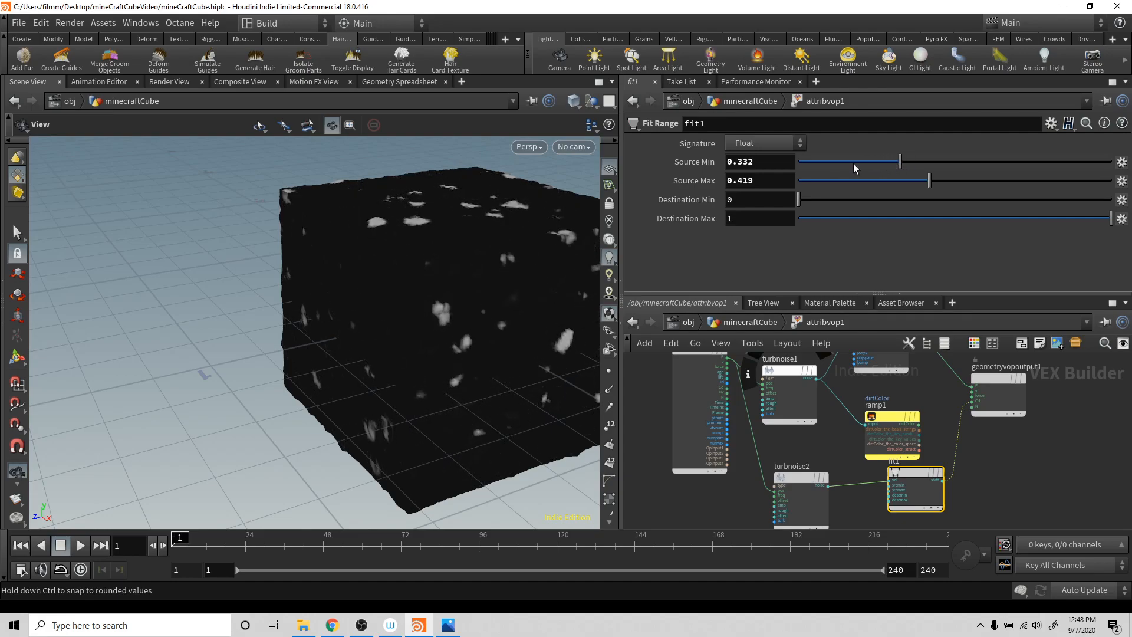
pyautogui.moveTo(551, 233); pyautogui.dragTo(390, 231)
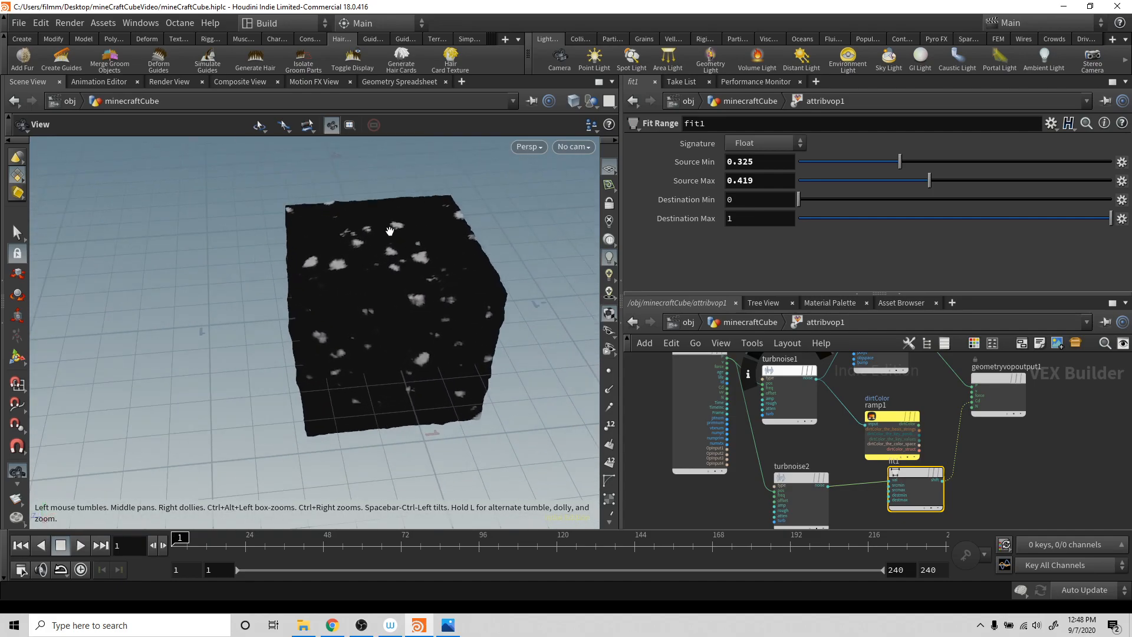
pyautogui.moveTo(396, 274); pyautogui.dragTo(412, 330)
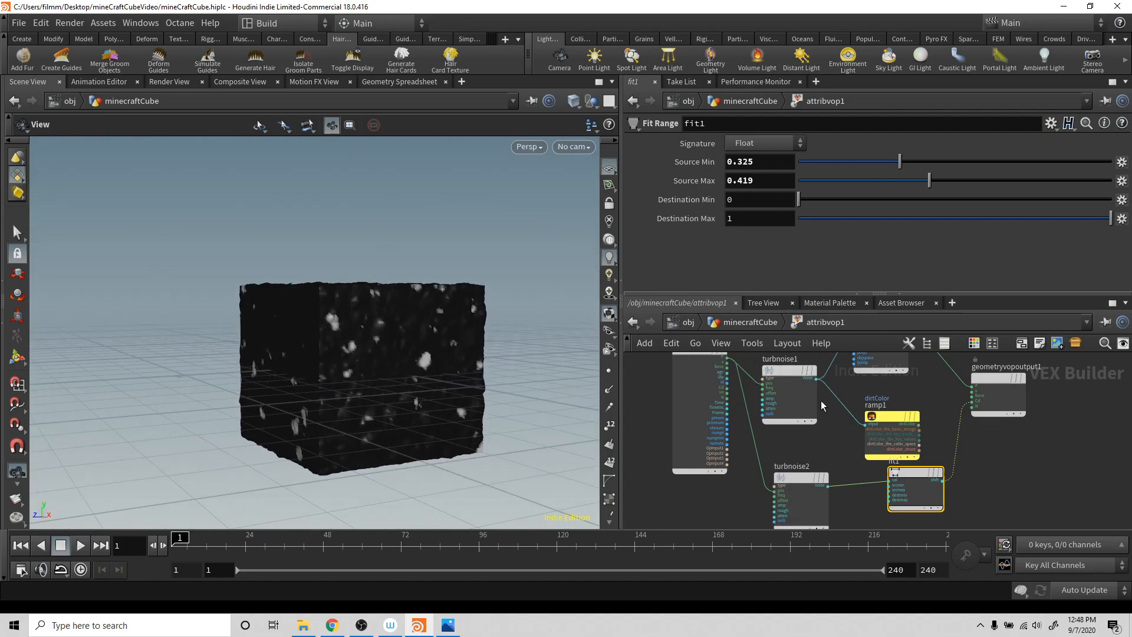
# - Reconnect the dirtColor ramp to the Cd output input and insert a Color Mix node on that wire
pyautogui.click(919, 424)
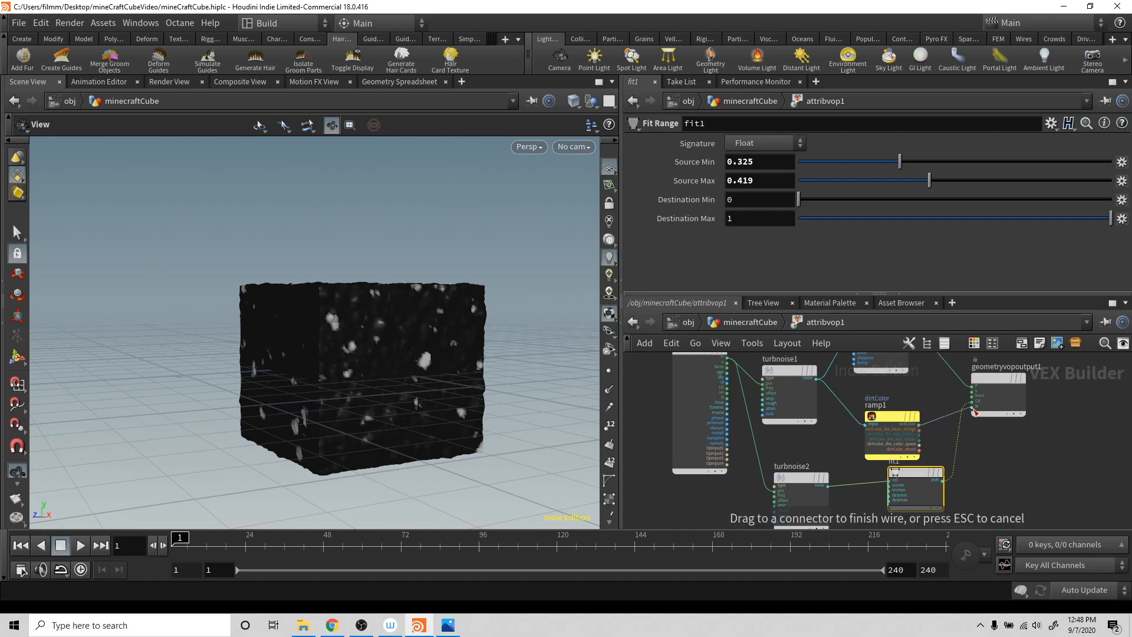
pyautogui.click(972, 402)
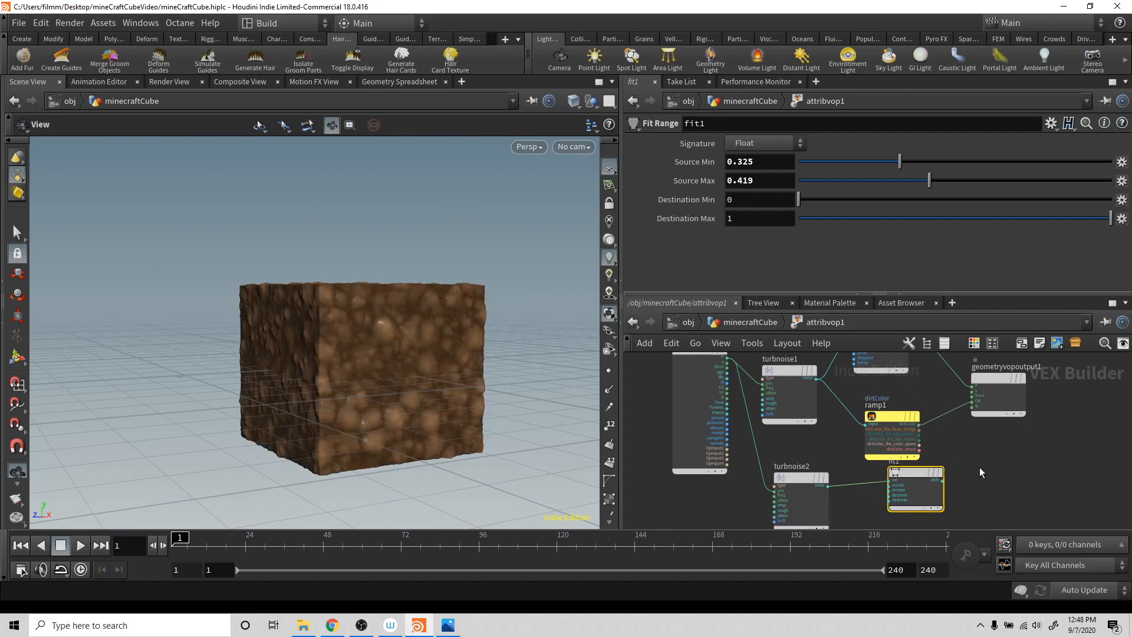
pyautogui.press('Tab')
pyautogui.write('colo')
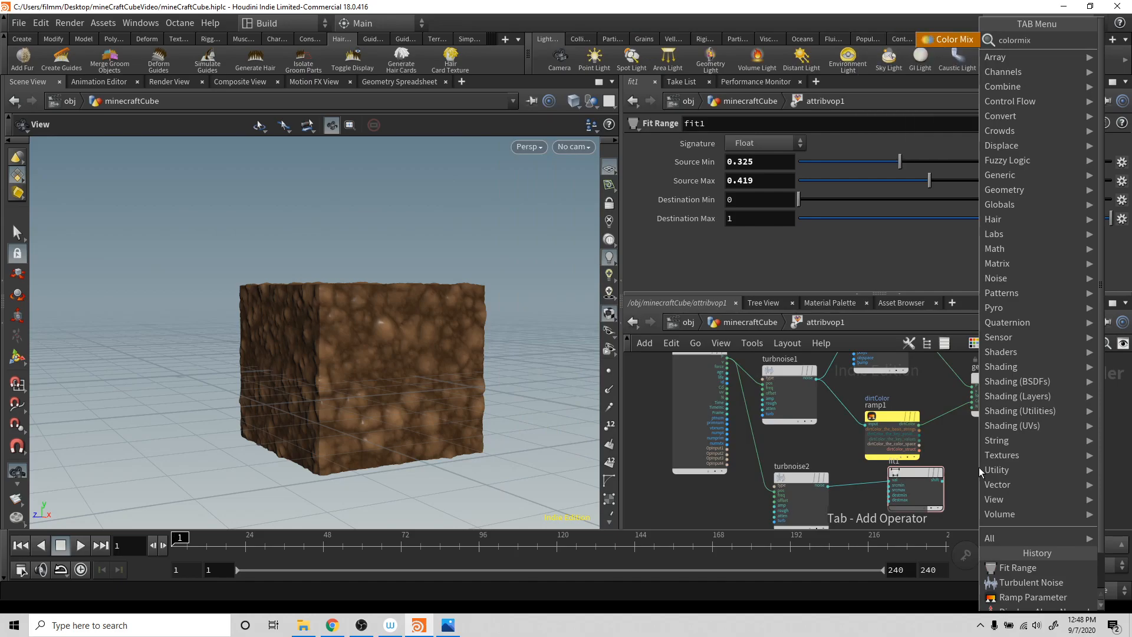
pyautogui.press('Return')
pyautogui.click(958, 412)
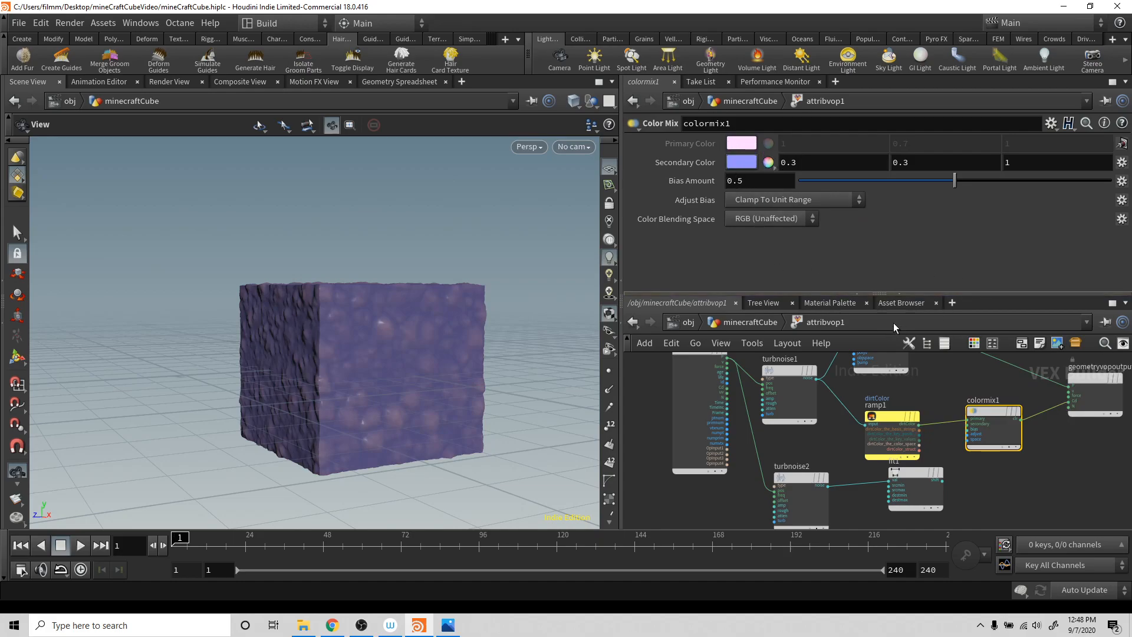
# - Move the dirtColor ramp node slightly up and wire fit1's shifted value into the bias input of colormix1
pyautogui.moveTo(900, 418); pyautogui.dragTo(894, 402)
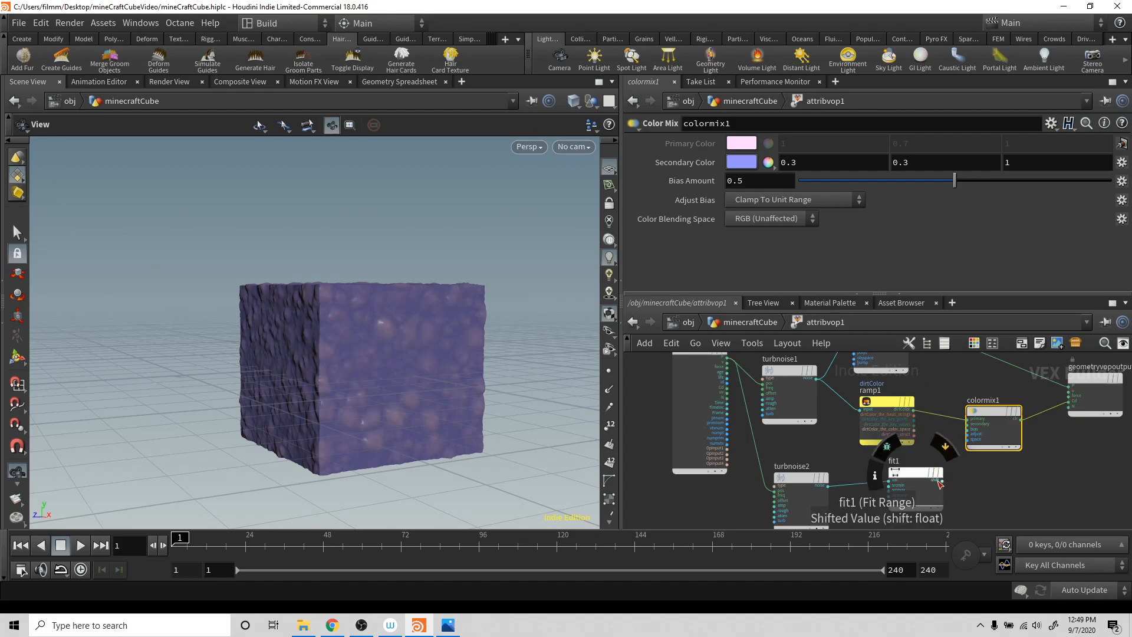
pyautogui.click(943, 482)
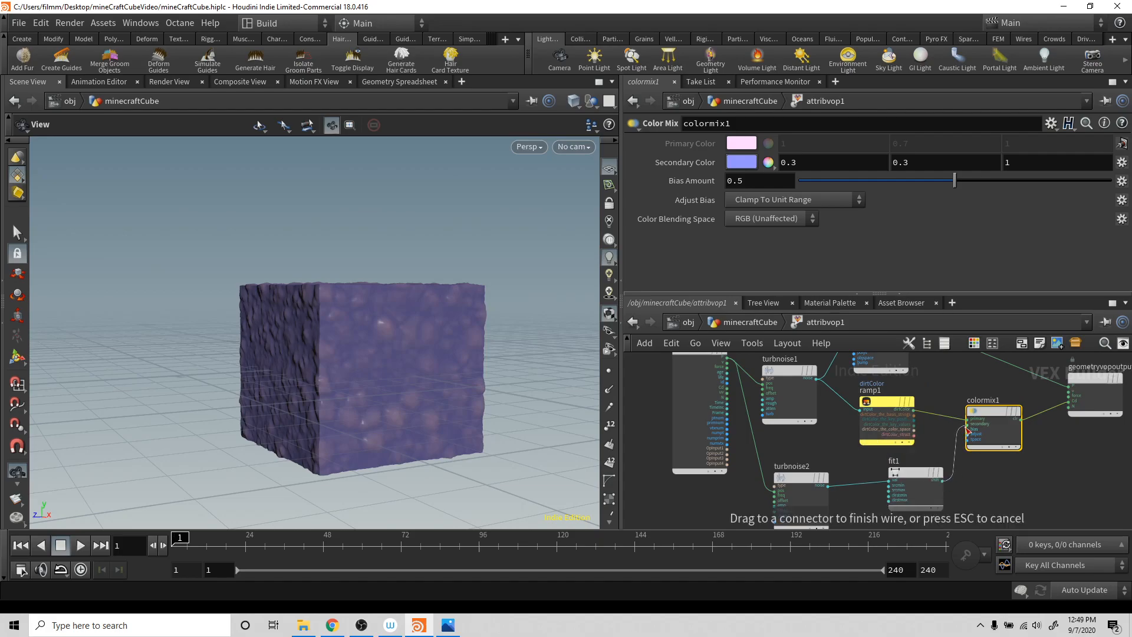
pyautogui.click(968, 429)
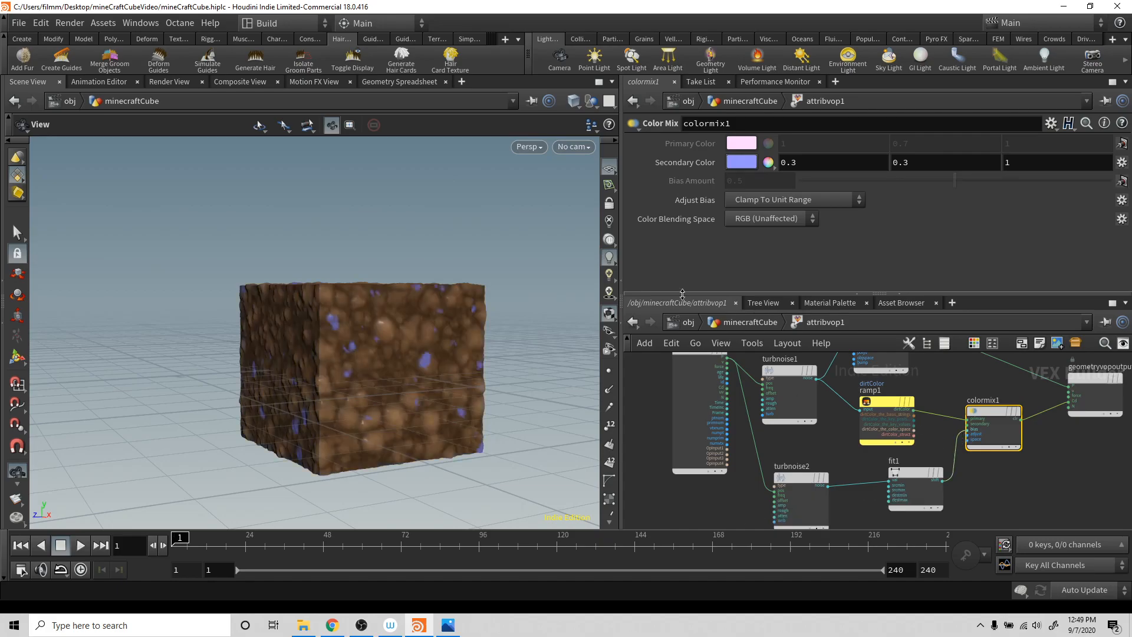
# - Try several greys for colormix1's secondary colour and settle on dark grey, hex 333333 (RGB 0.2)
pyautogui.click(741, 162)
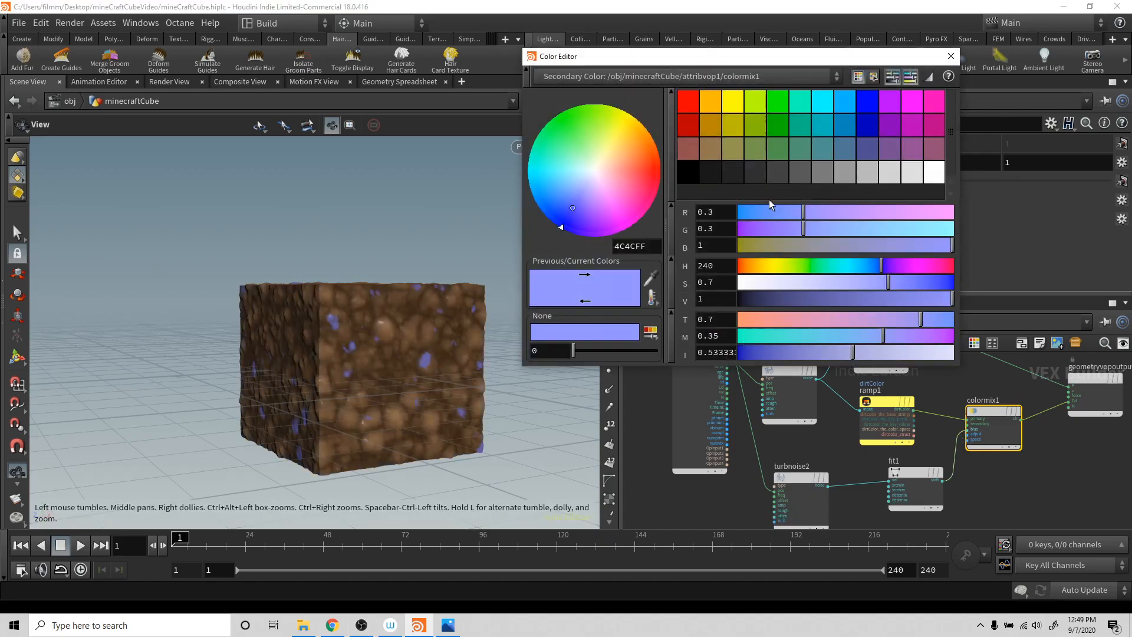
pyautogui.click(823, 174)
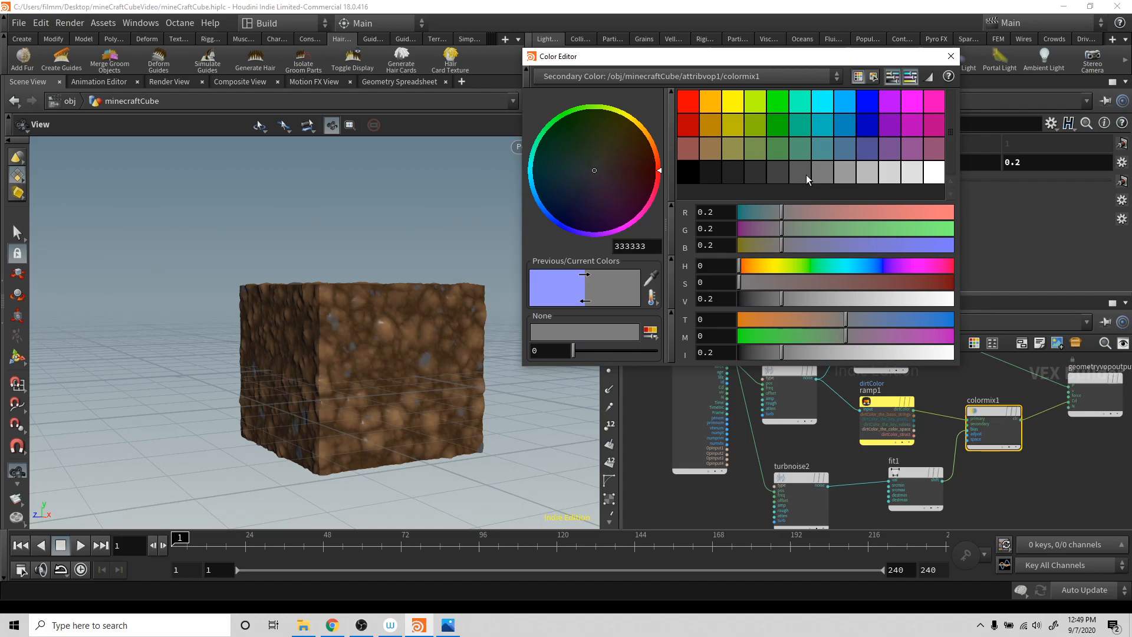
pyautogui.click(805, 175)
pyautogui.click(828, 169)
pyautogui.click(836, 169)
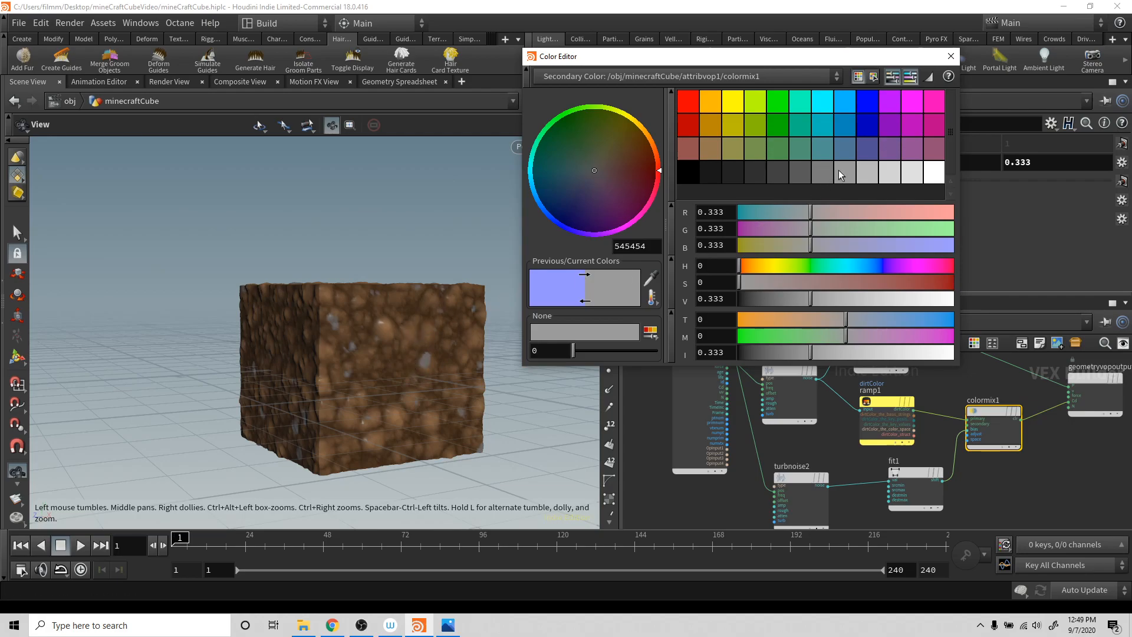
pyautogui.click(823, 174)
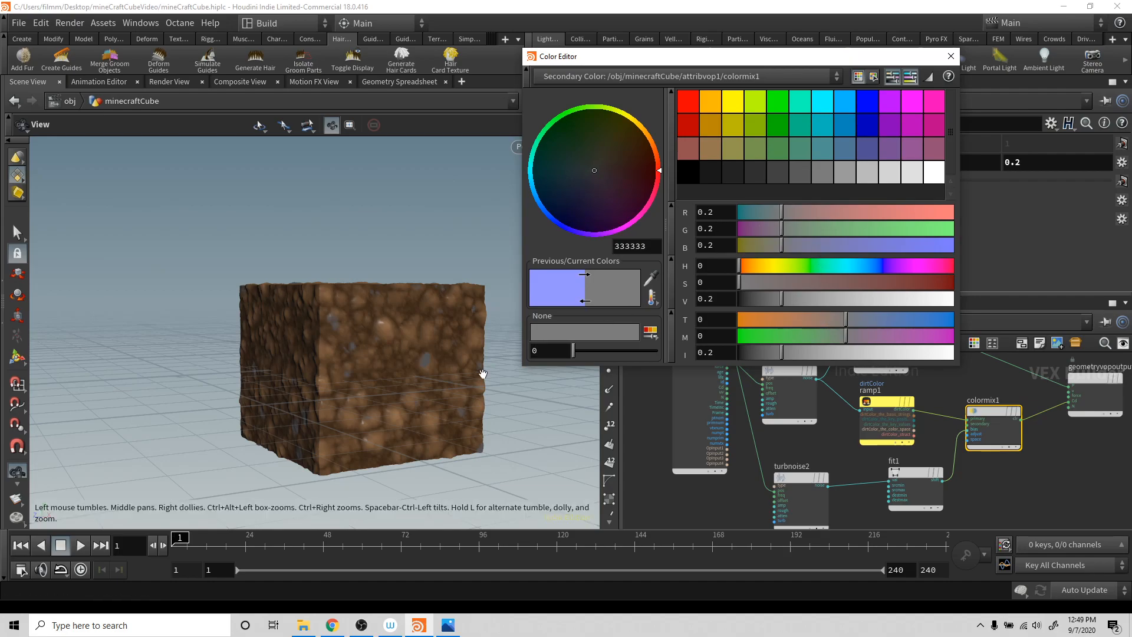
# - Close the Color Editor, acknowledge the fatal error and relaunch Houdini
pyautogui.click(951, 56)
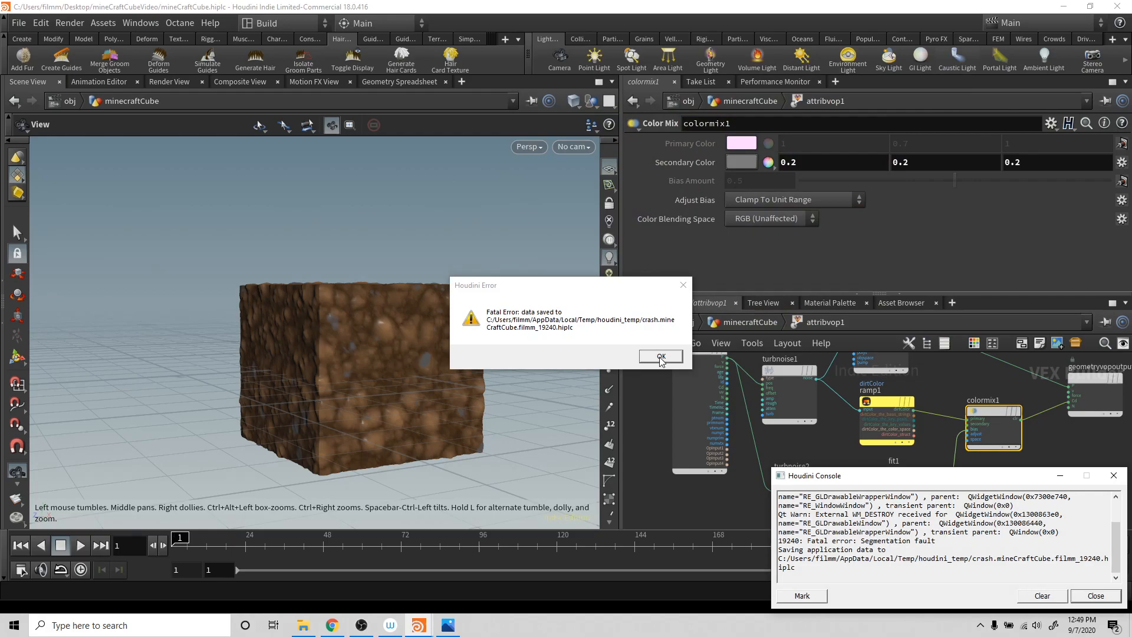
pyautogui.click(661, 357)
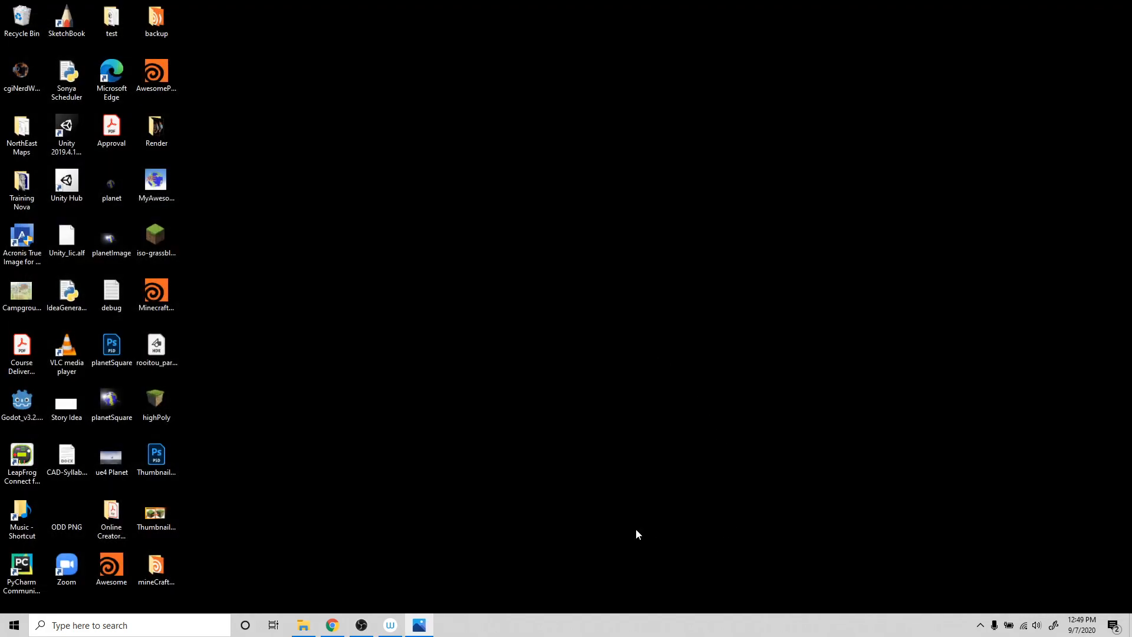
pyautogui.click(15, 629)
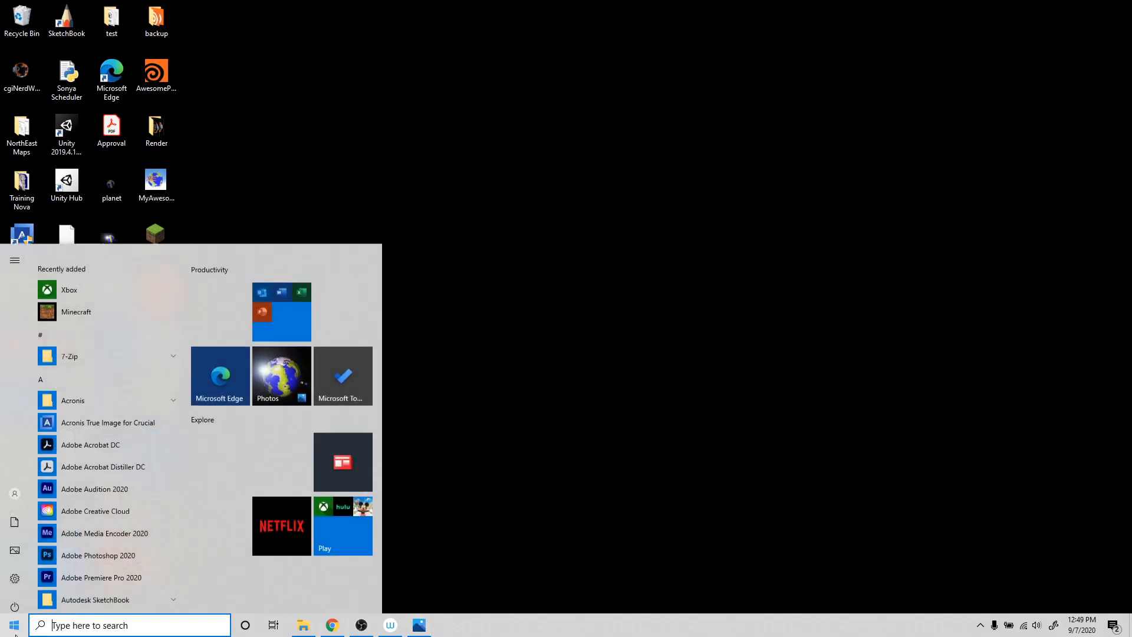
pyautogui.write('hou')
pyautogui.press('Return')
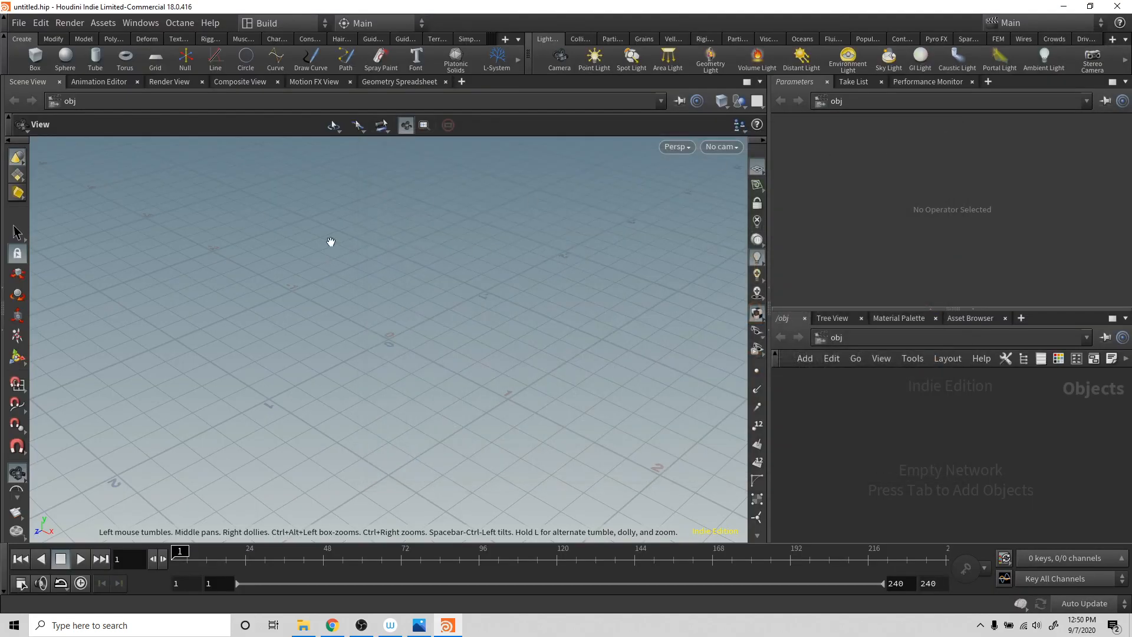
# - Open the crash file and restore the backup of mineCraftCube.hiplc
pyautogui.click(21, 25)
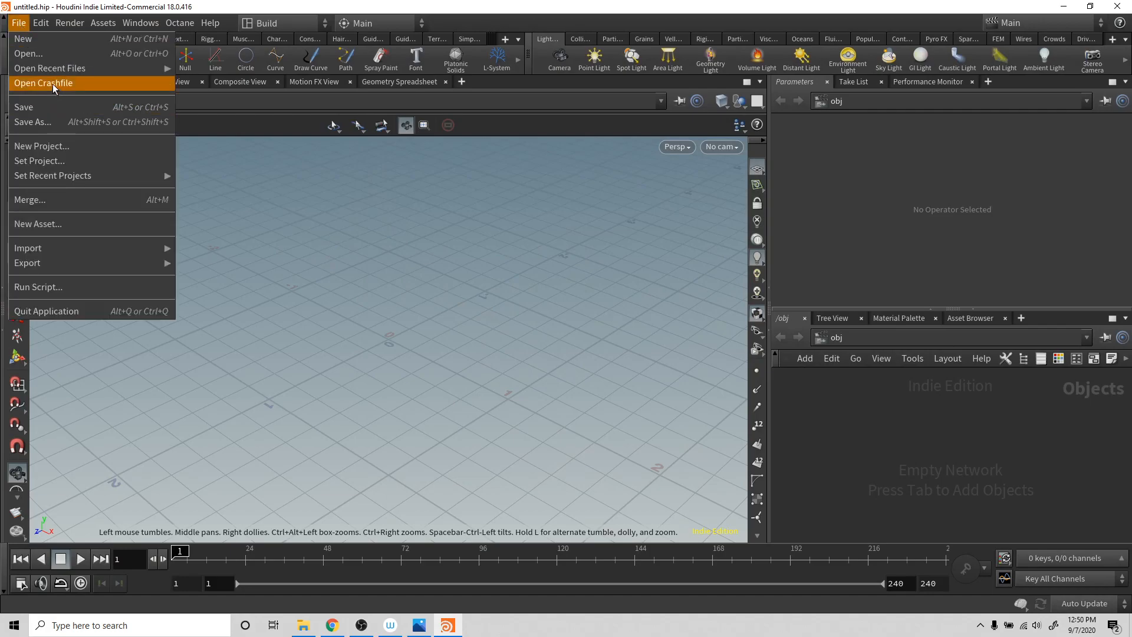
pyautogui.click(52, 84)
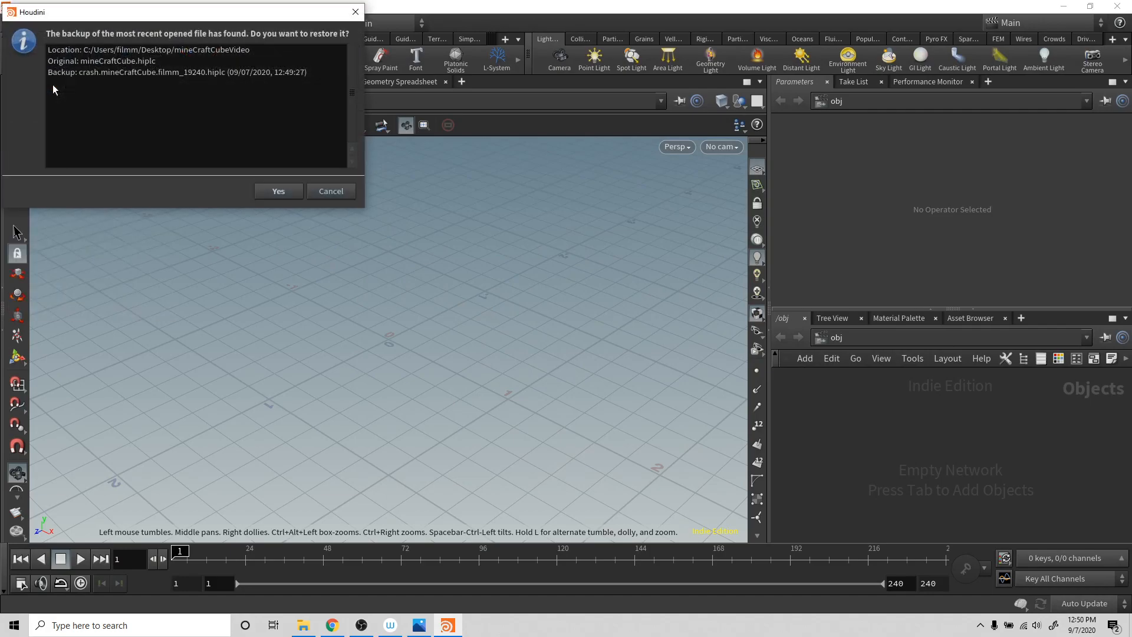
pyautogui.click(278, 191)
pyautogui.click(277, 217)
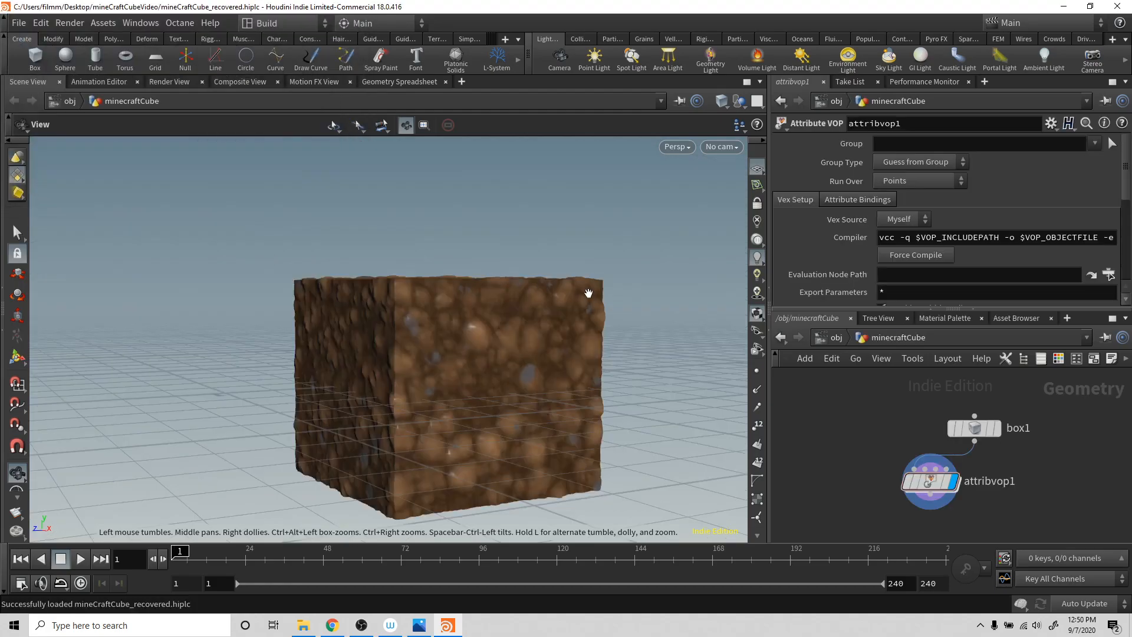
# - Place box1 directly above attribvop1 and enter the attribvop1 network
pyautogui.moveTo(596, 338)
pyautogui.mouseDown()
pyautogui.moveTo(609, 351)
pyautogui.moveTo(546, 311)
pyautogui.moveTo(631, 392)
pyautogui.moveTo(606, 386)
pyautogui.moveTo(589, 336)
pyautogui.mouseUp()
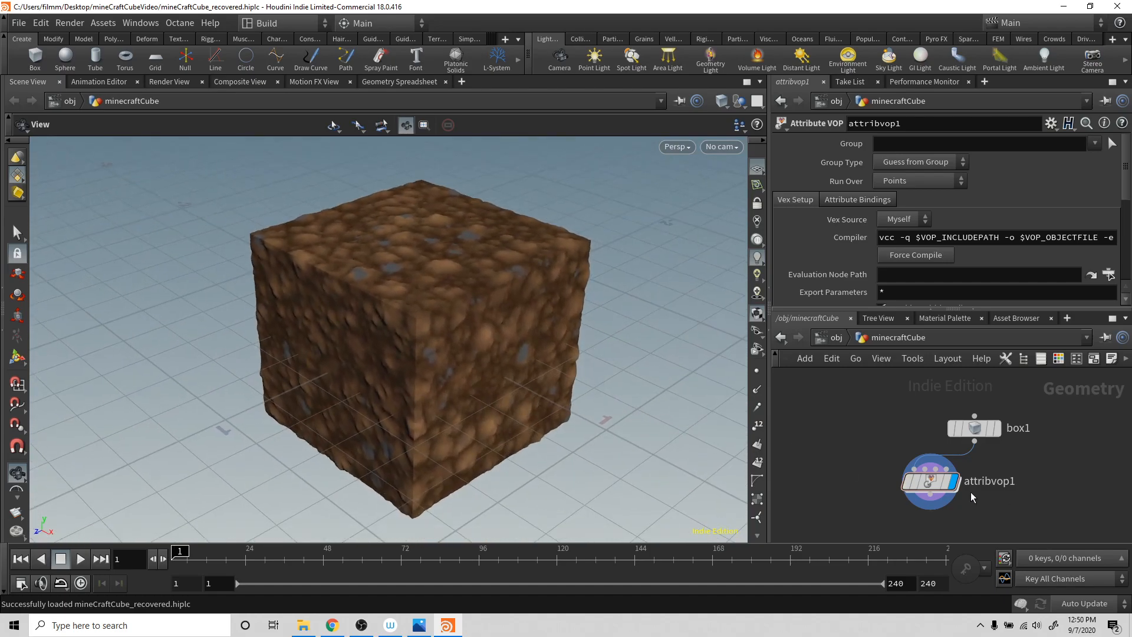
pyautogui.moveTo(974, 427); pyautogui.dragTo(924, 424)
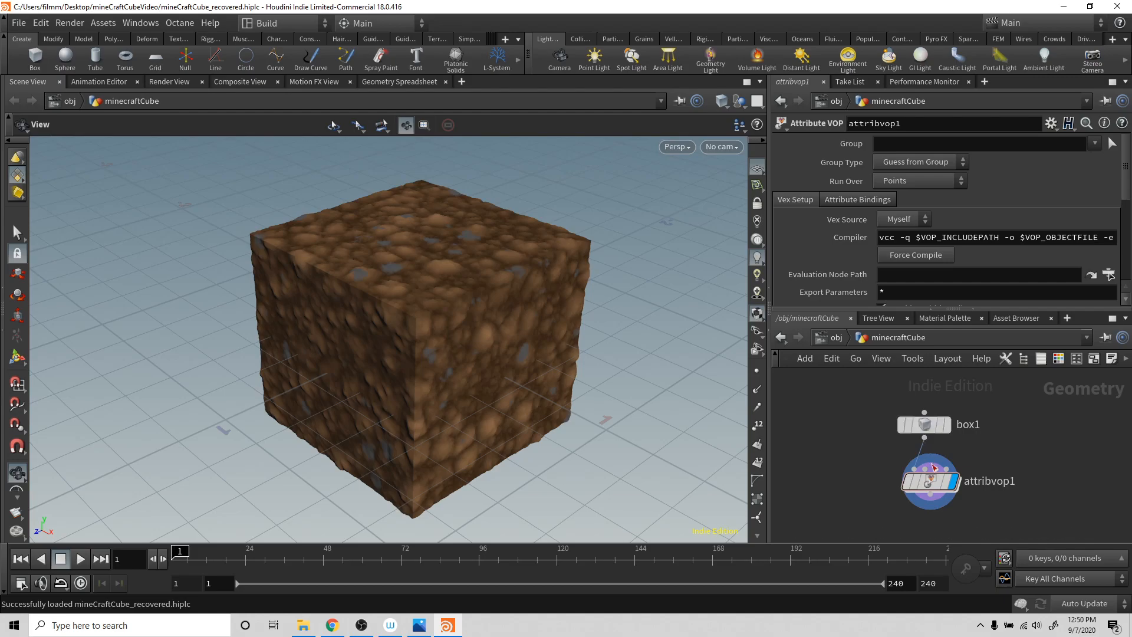
pyautogui.doubleClick(932, 464)
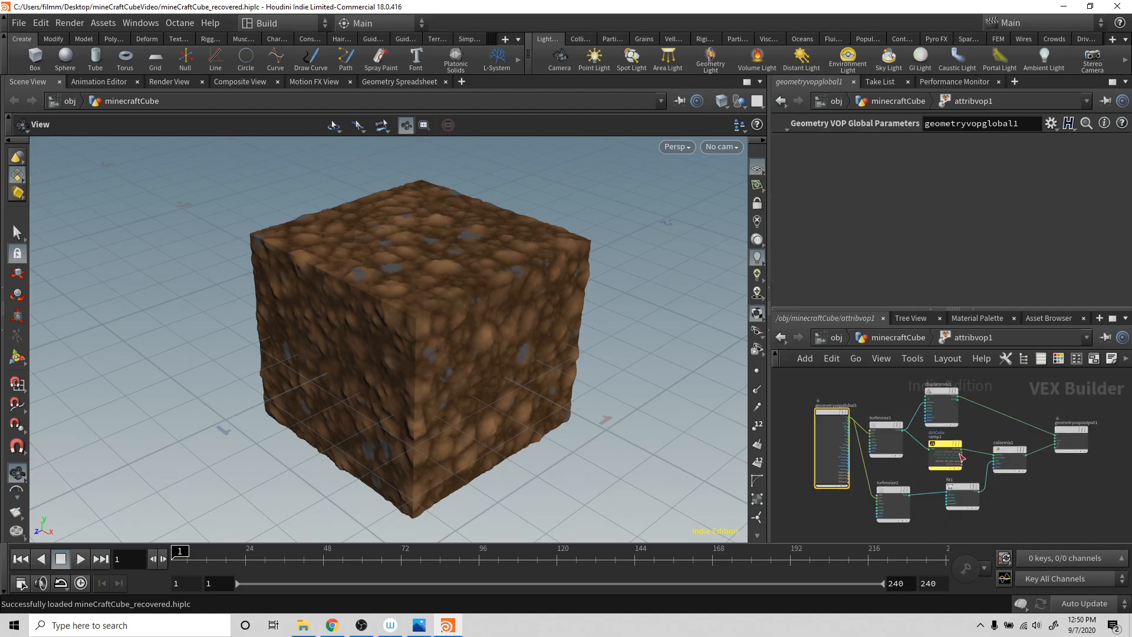
# - Move the displacement node aside and insert an Add node on the wire from turbnoise1 to it
pyautogui.scroll(3, 976, 449)
pyautogui.scroll(1, 977, 446)
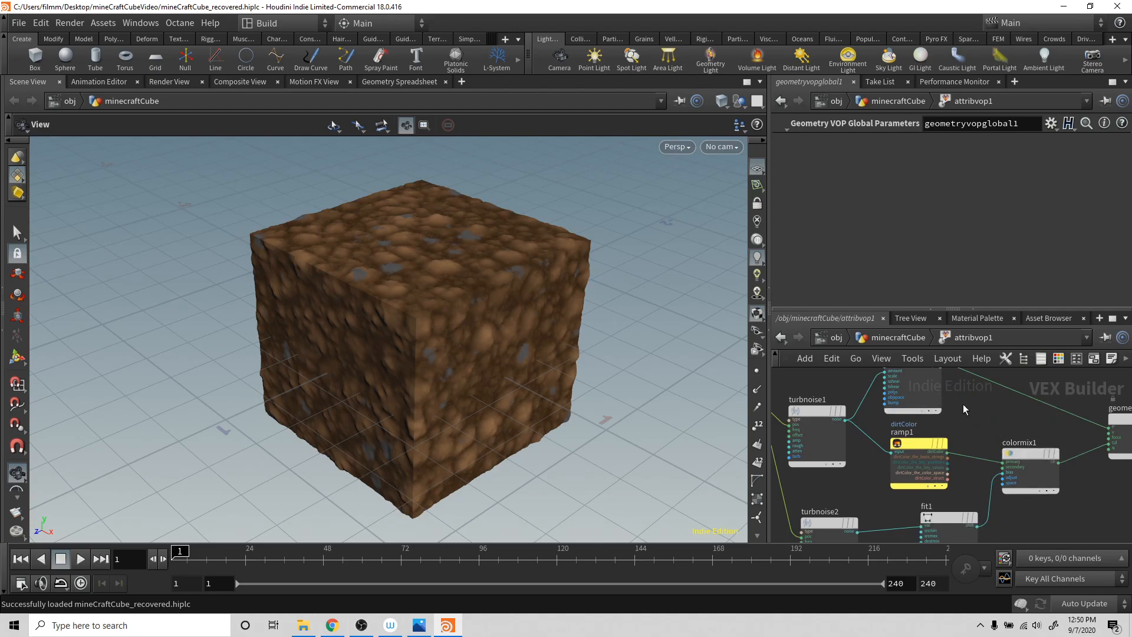
pyautogui.moveTo(996, 384); pyautogui.dragTo(996, 426, button='middle')
pyautogui.moveTo(912, 389); pyautogui.dragTo(988, 382)
pyautogui.moveTo(909, 412); pyautogui.dragTo(926, 439, button='middle')
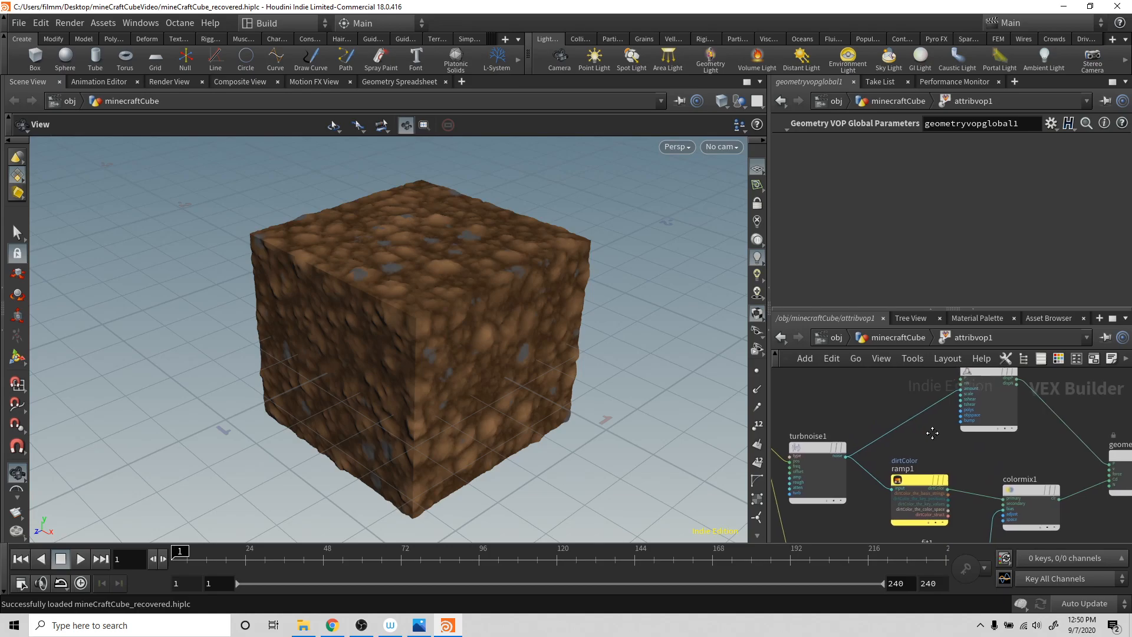
pyautogui.press('Tab')
pyautogui.write('add')
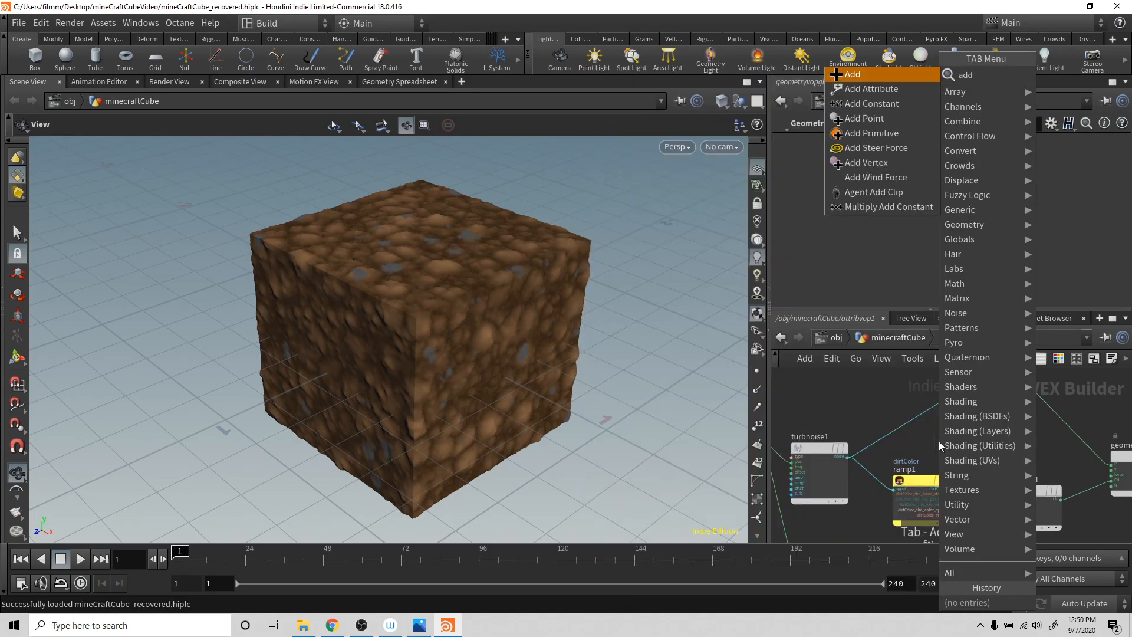
pyautogui.press('Return')
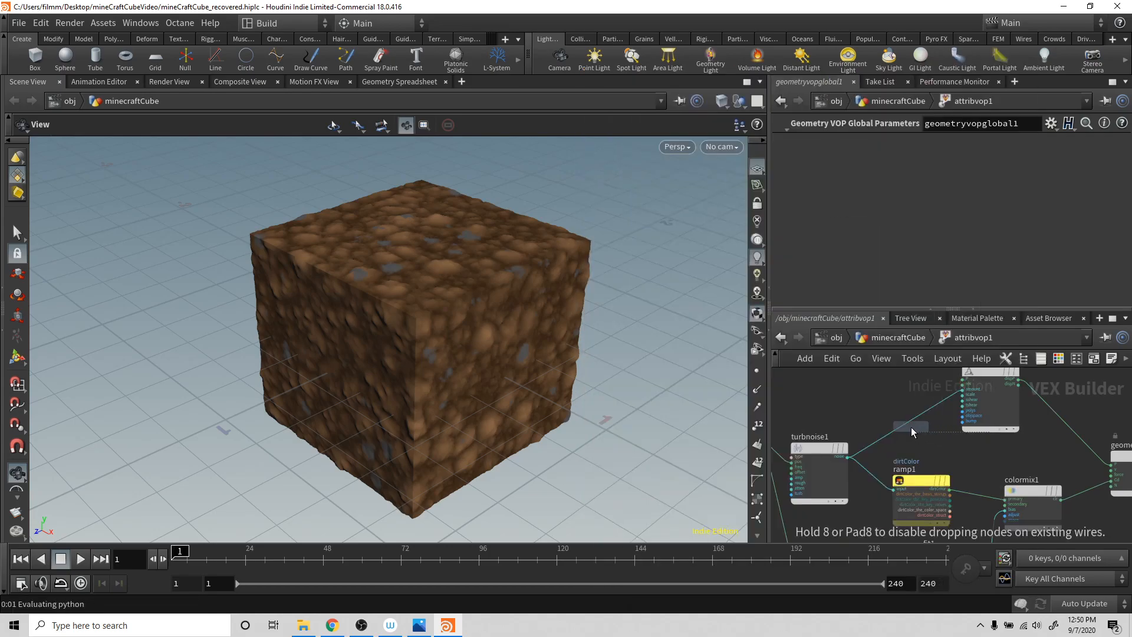
pyautogui.click(900, 427)
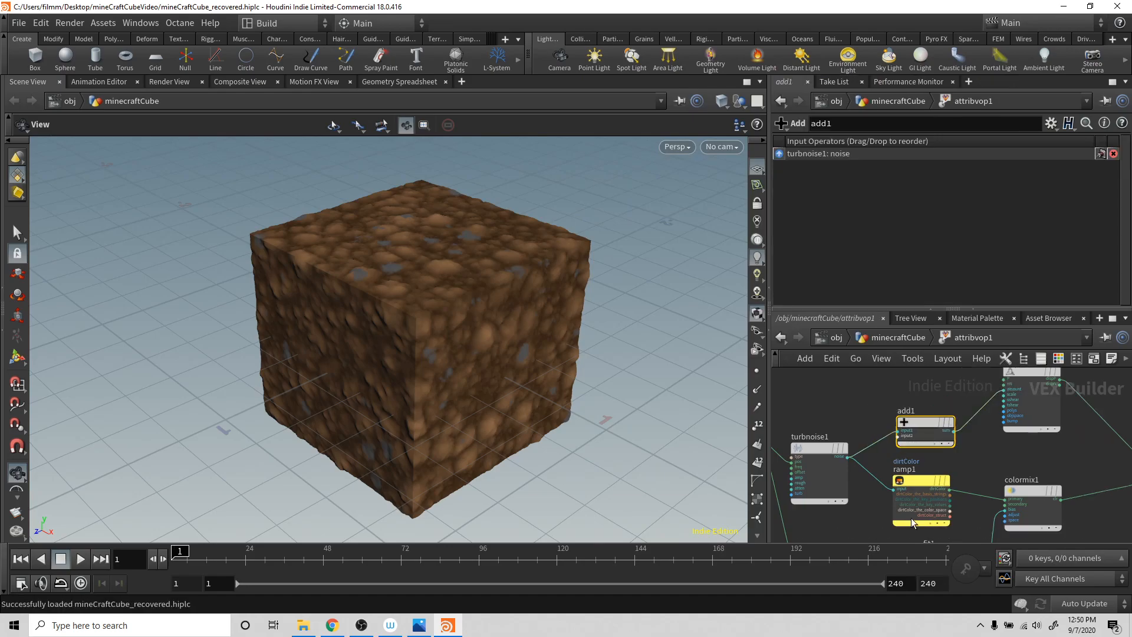
# - Wire fit1's shift output into the second input of add1 and inspect the raised stones on the cube
pyautogui.moveTo(978, 484); pyautogui.dragTo(985, 418, button='middle')
pyautogui.moveTo(1000, 506)
pyautogui.moveTo(996, 513); pyautogui.dragTo(913, 404)
pyautogui.hotkey('ctrl', 'z')
pyautogui.moveTo(990, 517); pyautogui.dragTo(914, 406)
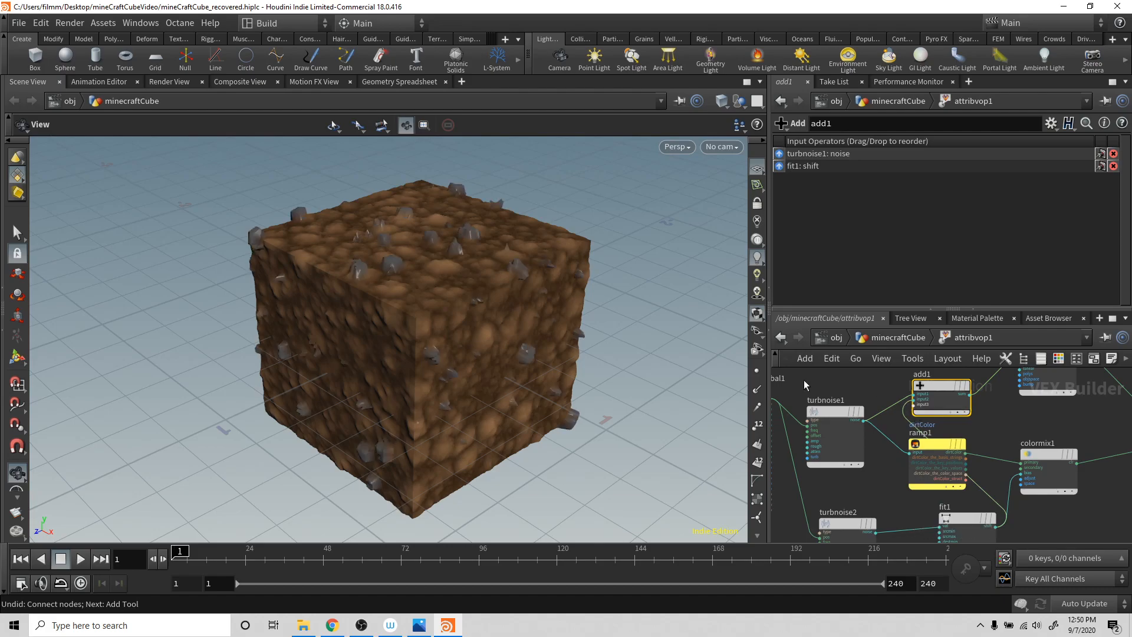
pyautogui.moveTo(484, 279); pyautogui.dragTo(531, 283)
# - Shift fit1 toward turbnoise2 and insert a Fit Range node on the wire between fit1 and add1
pyautogui.moveTo(967, 529); pyautogui.dragTo(937, 534)
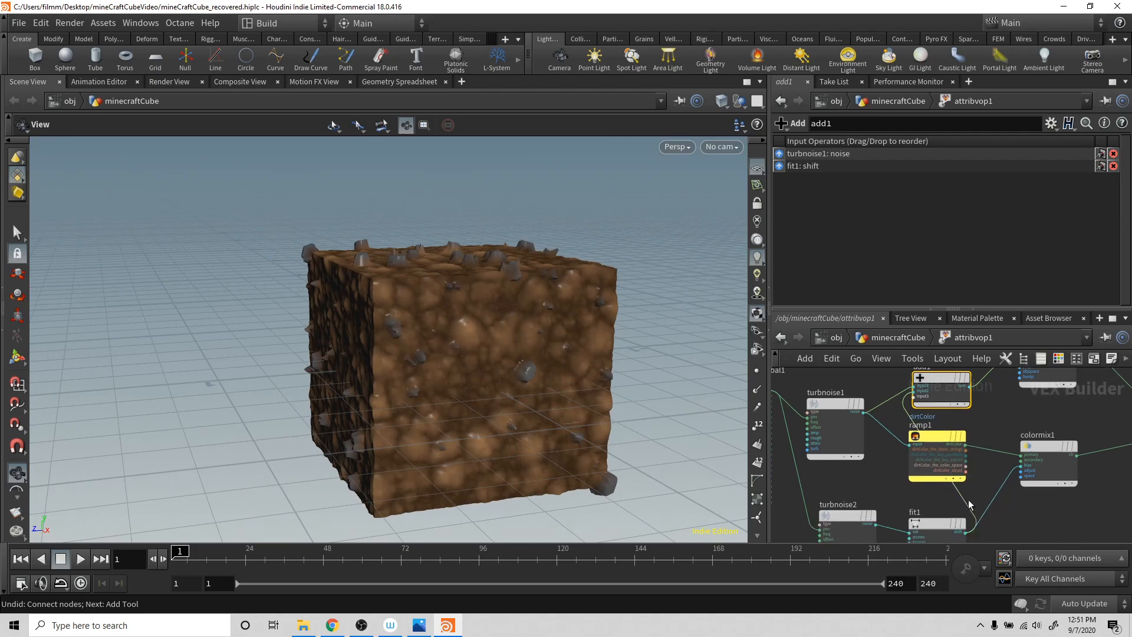
pyautogui.press('Tab')
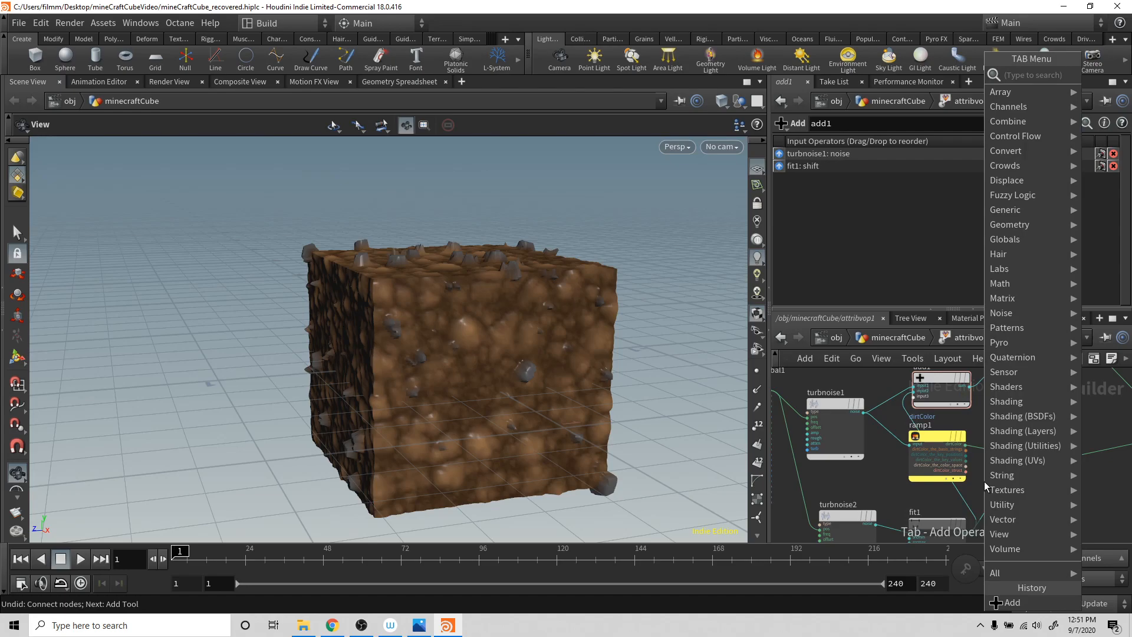
pyautogui.write('colormix')
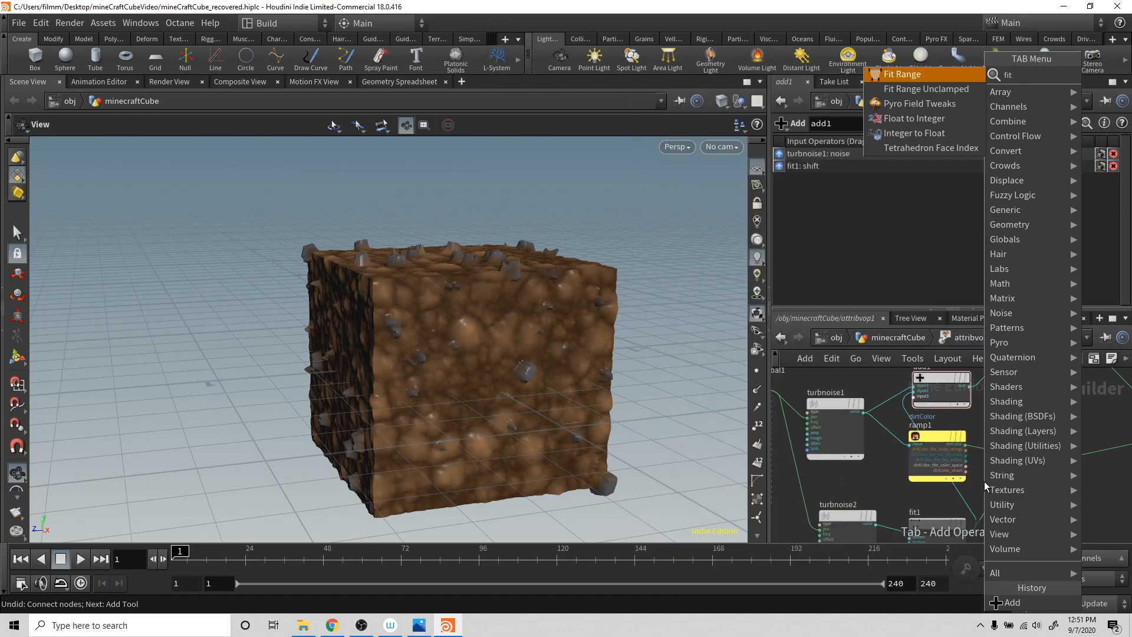
pyautogui.press('Return')
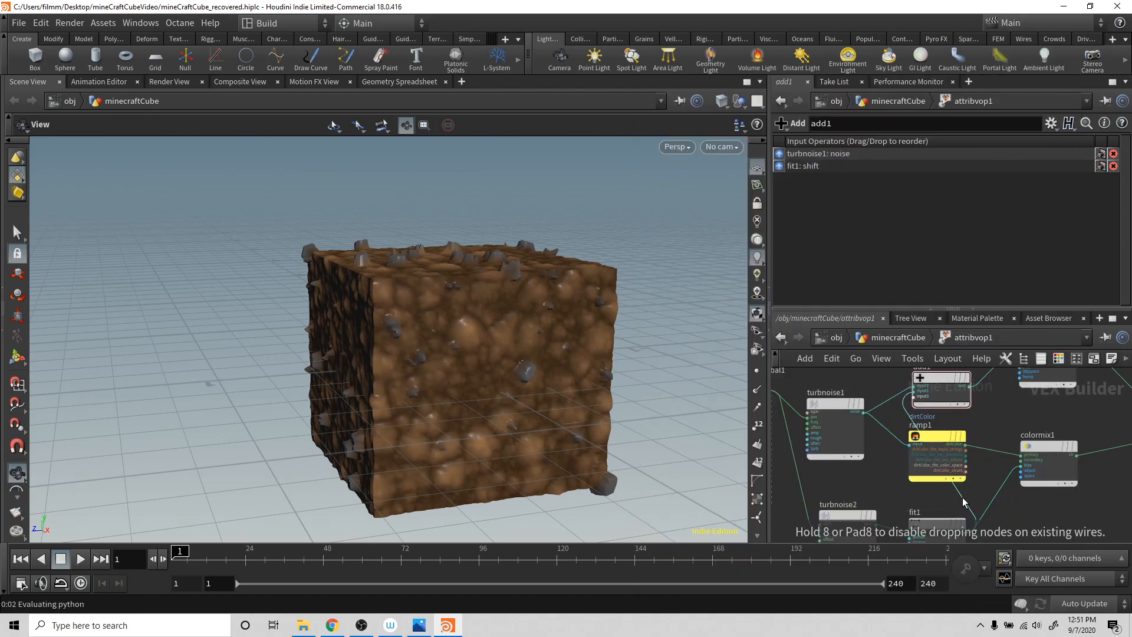
pyautogui.click(1055, 498)
pyautogui.moveTo(1058, 497); pyautogui.dragTo(888, 470)
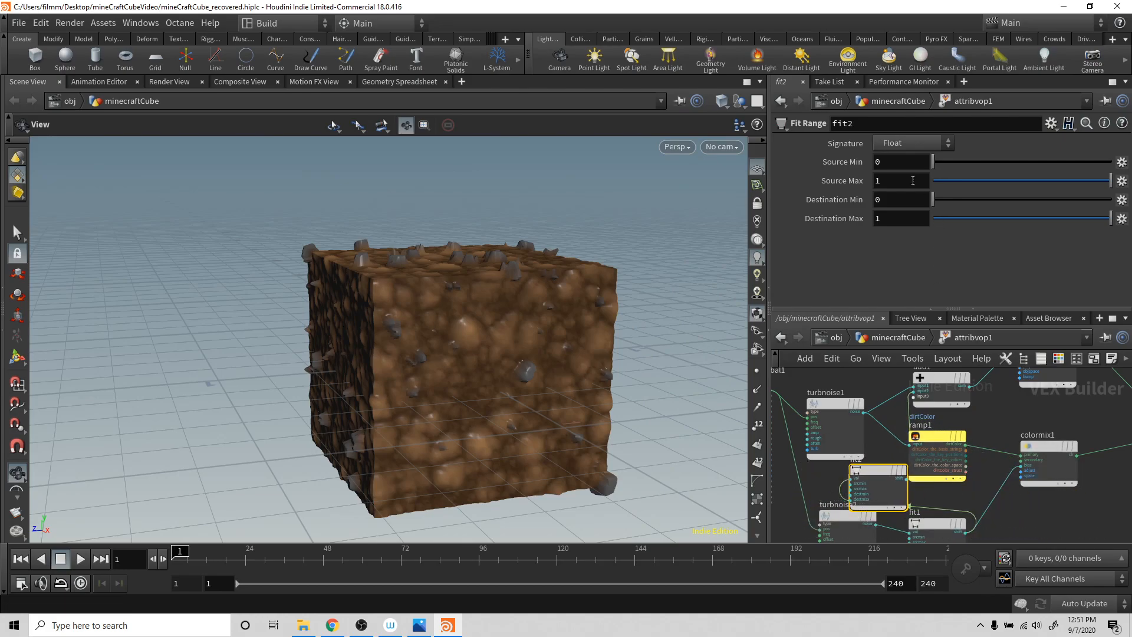
# - Try 0.149 for fit2's Destination Max, settle on 0.321 and inspect the stone bumps up close
pyautogui.moveTo(1111, 218); pyautogui.dragTo(959, 226)
pyautogui.moveTo(670, 295); pyautogui.dragTo(571, 336)
pyautogui.moveTo(572, 336); pyautogui.dragTo(561, 283, button='right')
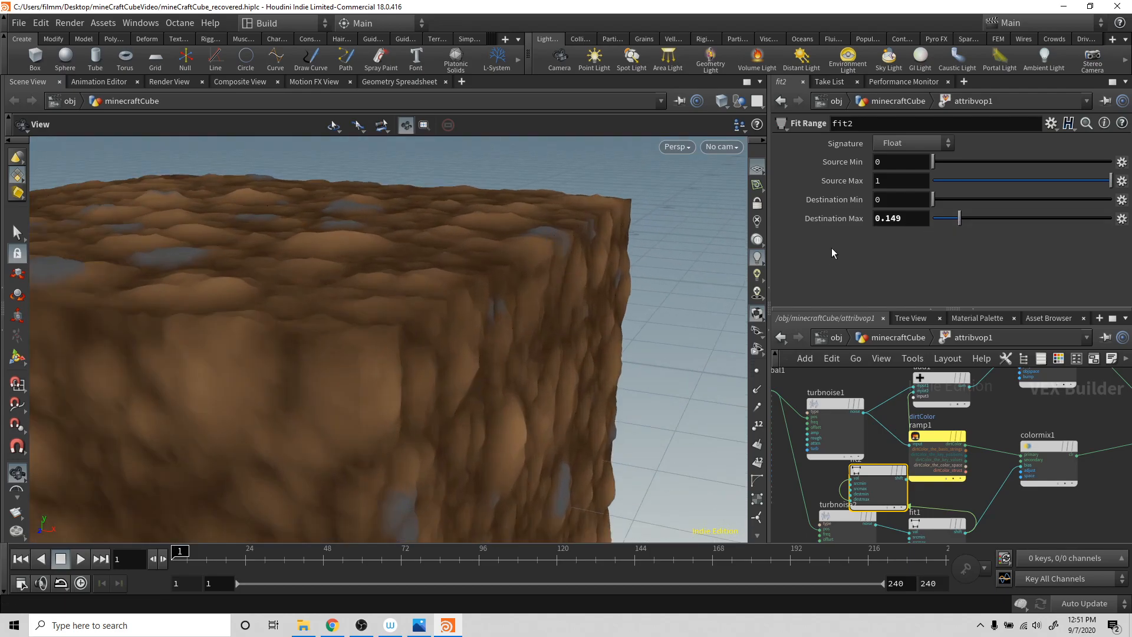
pyautogui.moveTo(958, 217); pyautogui.dragTo(991, 218)
pyautogui.moveTo(639, 331); pyautogui.dragTo(497, 450, button='right')
pyautogui.moveTo(498, 450); pyautogui.dragTo(510, 268)
pyautogui.moveTo(510, 268); pyautogui.dragTo(591, 270, button='right')
pyautogui.moveTo(591, 271); pyautogui.dragTo(638, 436)
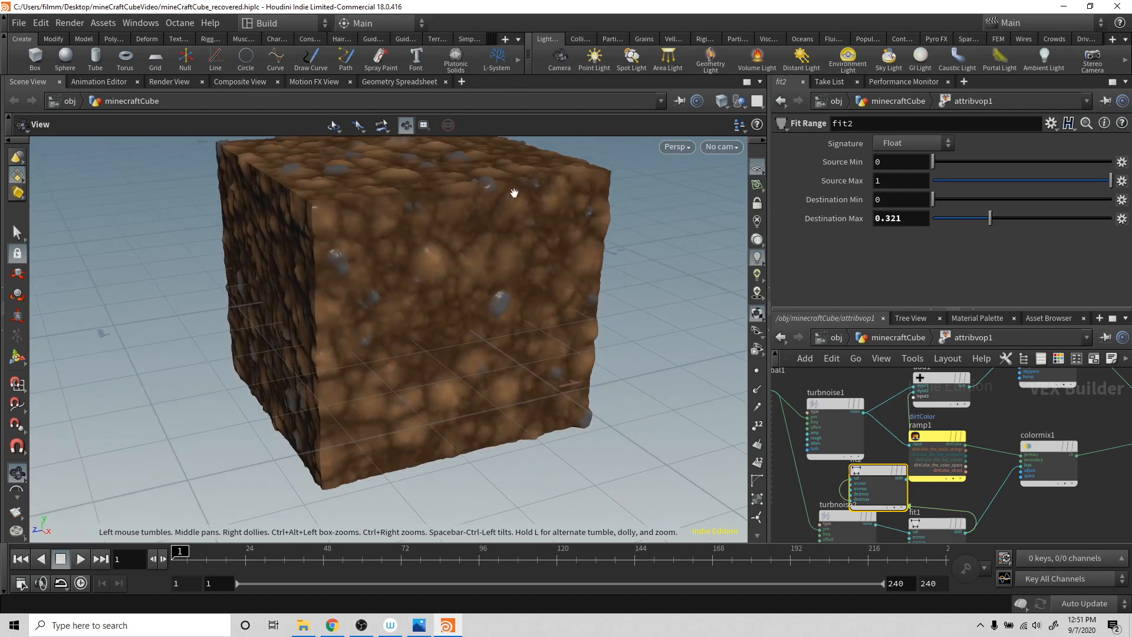
pyautogui.moveTo(521, 305)
pyautogui.mouseDown()
pyautogui.moveTo(567, 310)
pyautogui.moveTo(530, 305)
pyautogui.mouseUp()
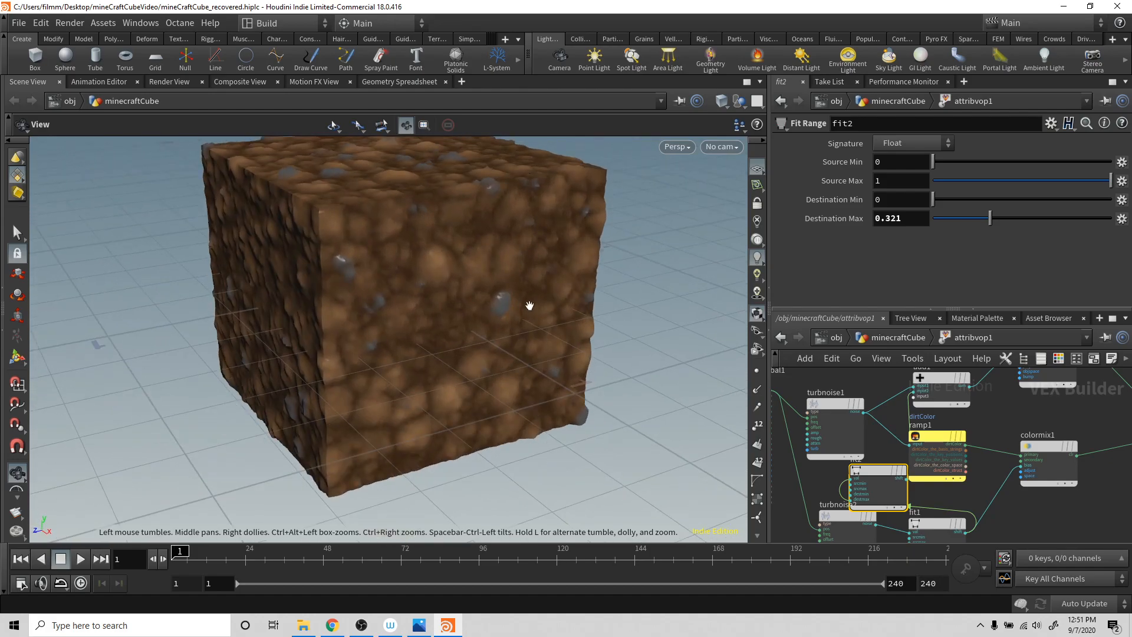
# - Save the recovered scene file and go back up to the minecraftCube network
pyautogui.hotkey('ctrl', 's')
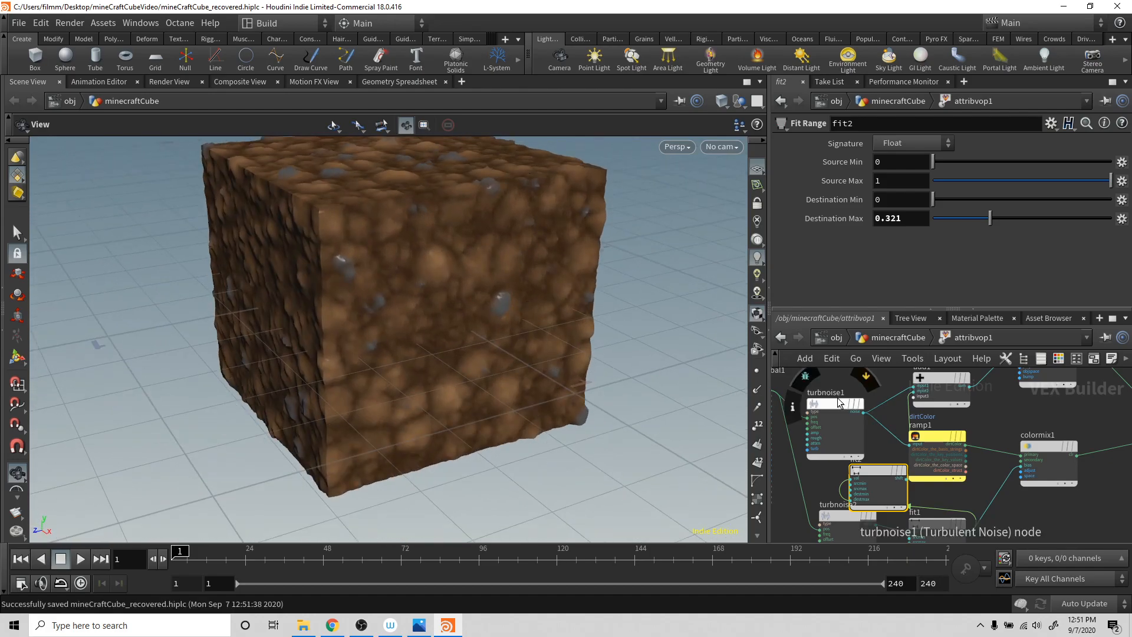
pyautogui.click(898, 340)
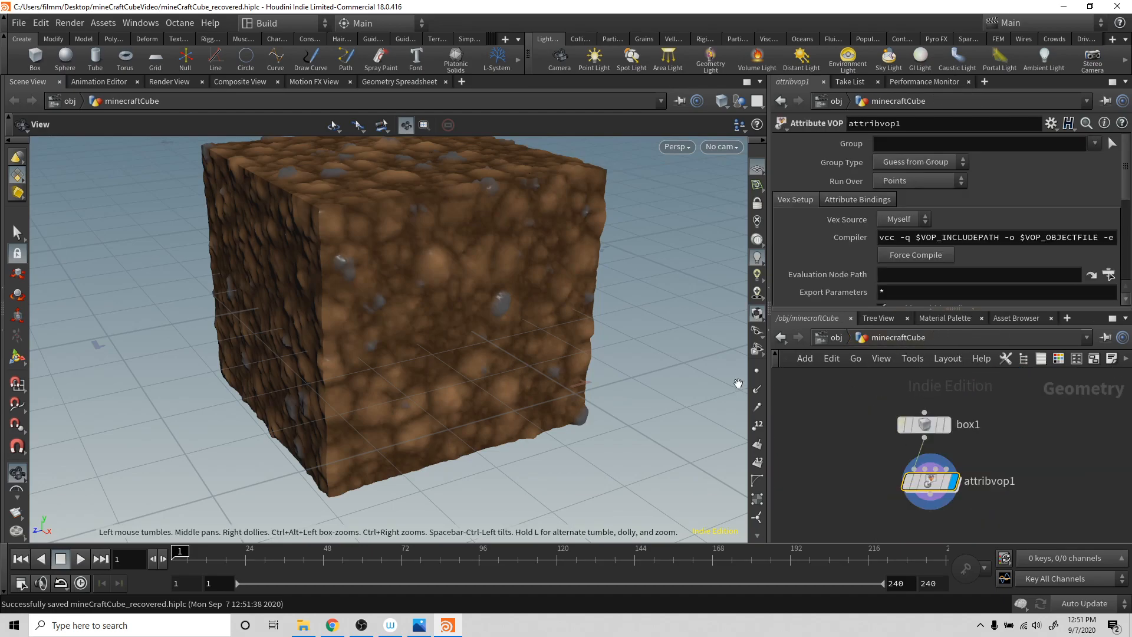
pyautogui.moveTo(562, 359); pyautogui.dragTo(579, 412)
# - Assign a Principled Shader from the Material Palette to the cube and check how it looks
pyautogui.click(942, 318)
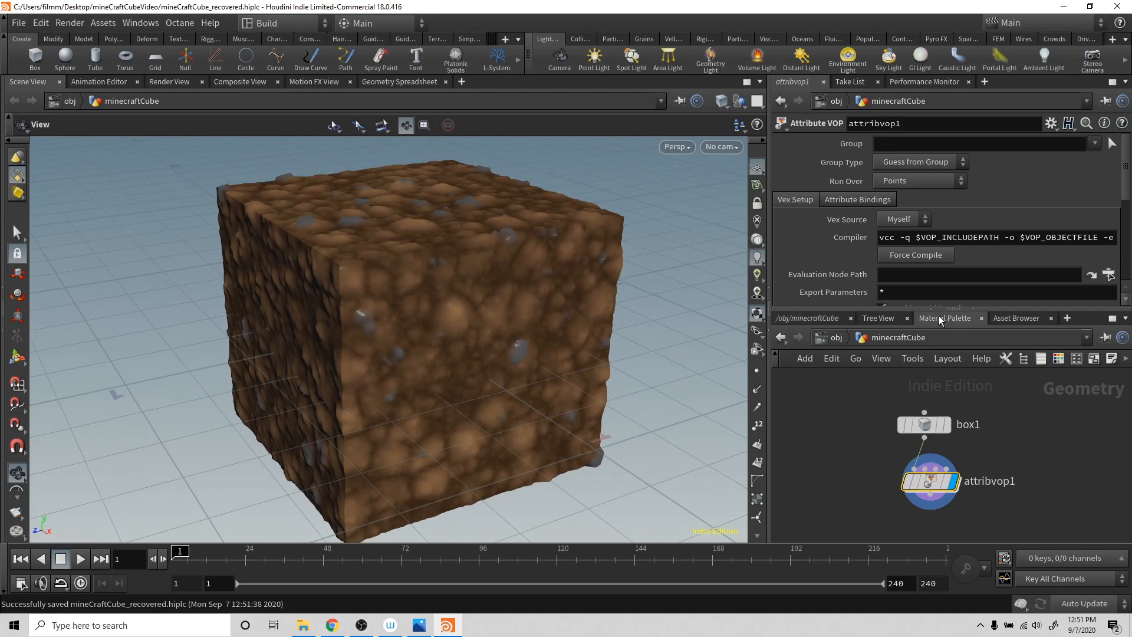
pyautogui.click(812, 374)
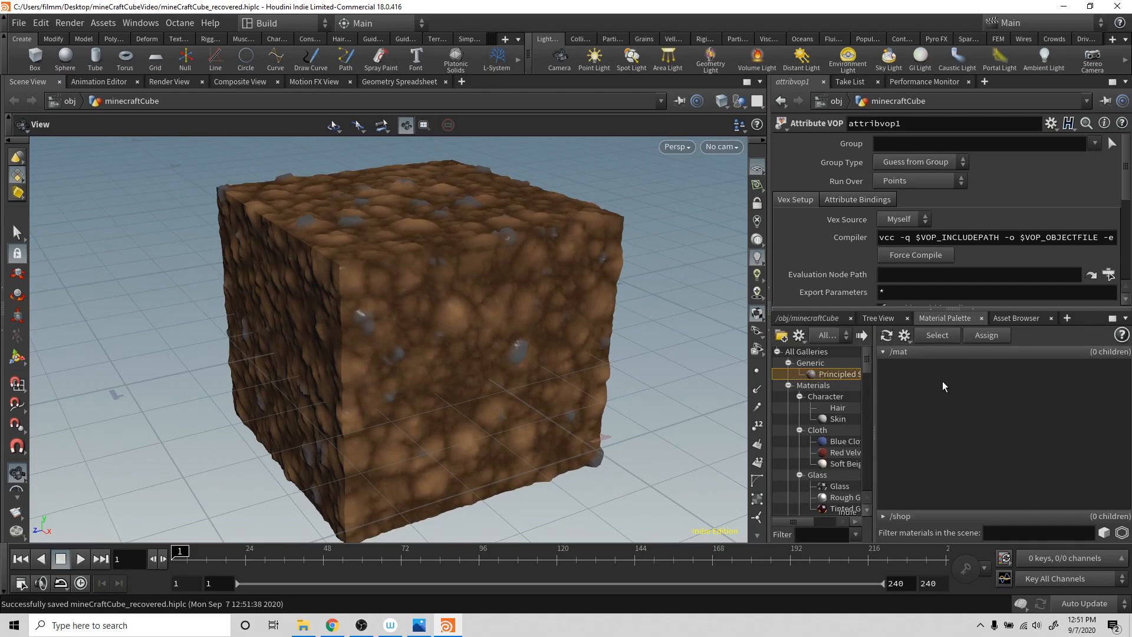
pyautogui.moveTo(820, 376)
pyautogui.mouseDown()
pyautogui.moveTo(952, 381)
pyautogui.moveTo(568, 328)
pyautogui.mouseUp()
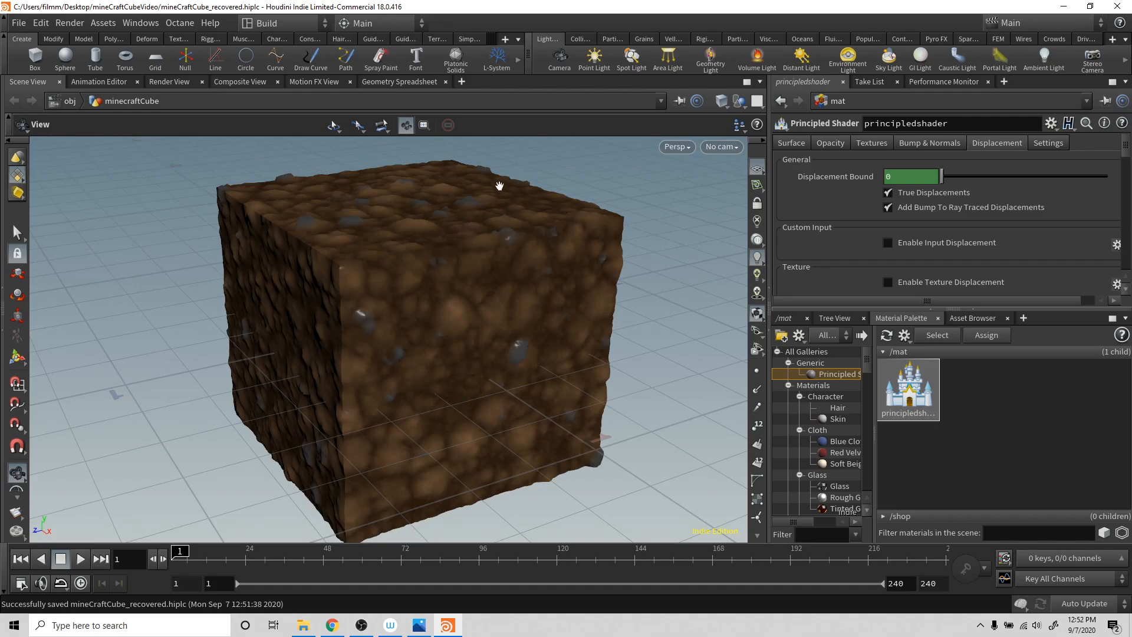
pyautogui.moveTo(493, 194); pyautogui.dragTo(511, 229)
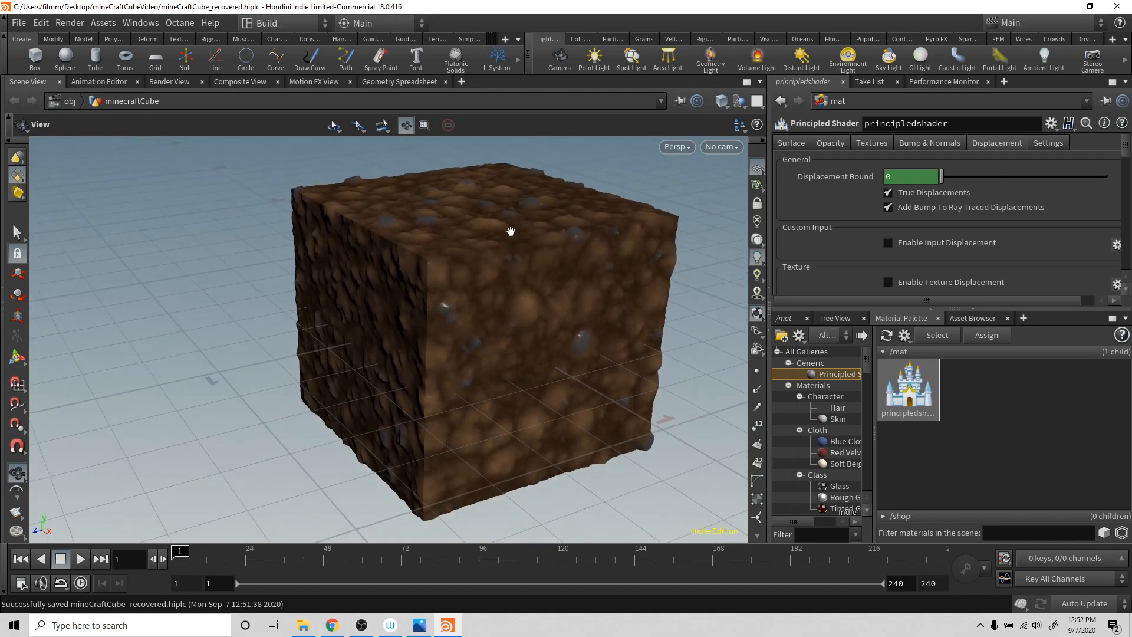
pyautogui.scroll(-1, 510, 229)
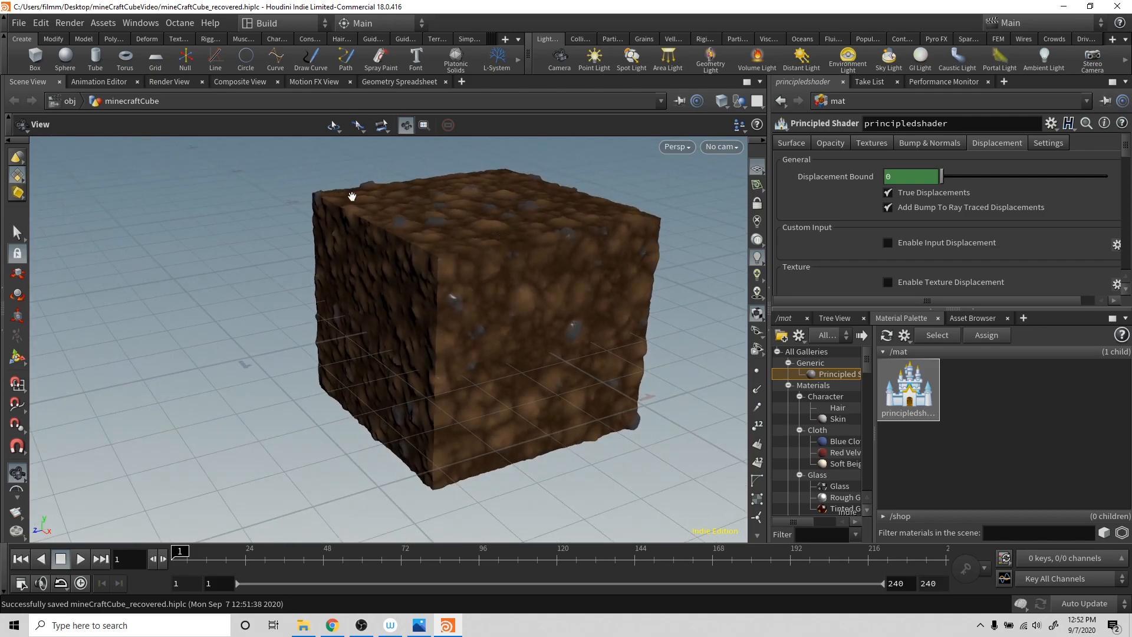
# - Switch the network editor from mat to the obj level and clear the selection
pyautogui.click(790, 319)
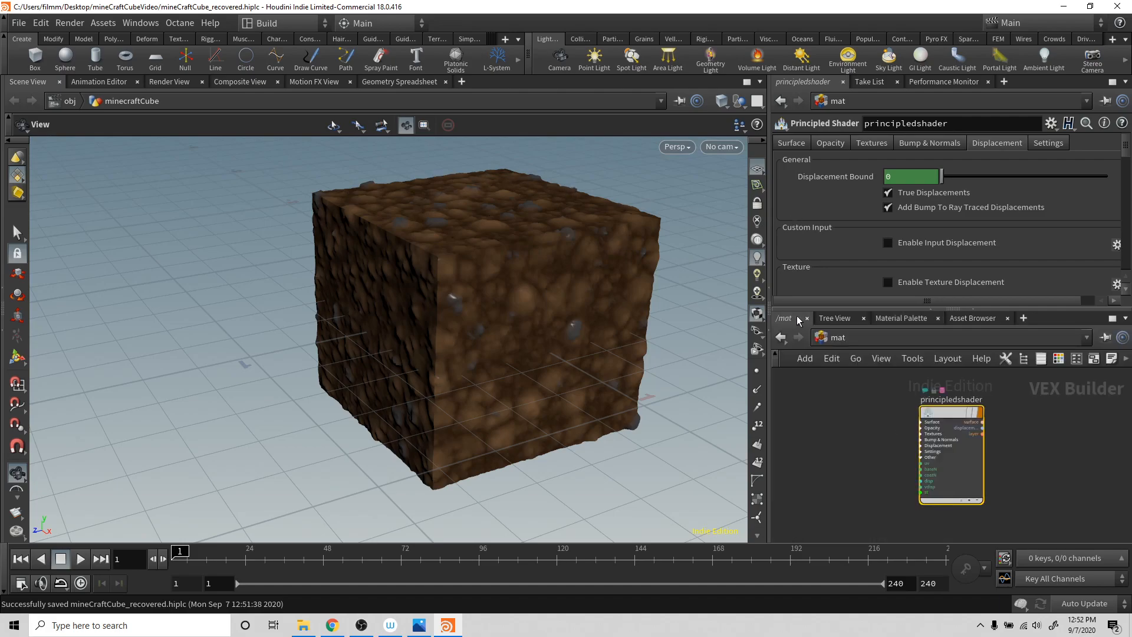
pyautogui.click(861, 345)
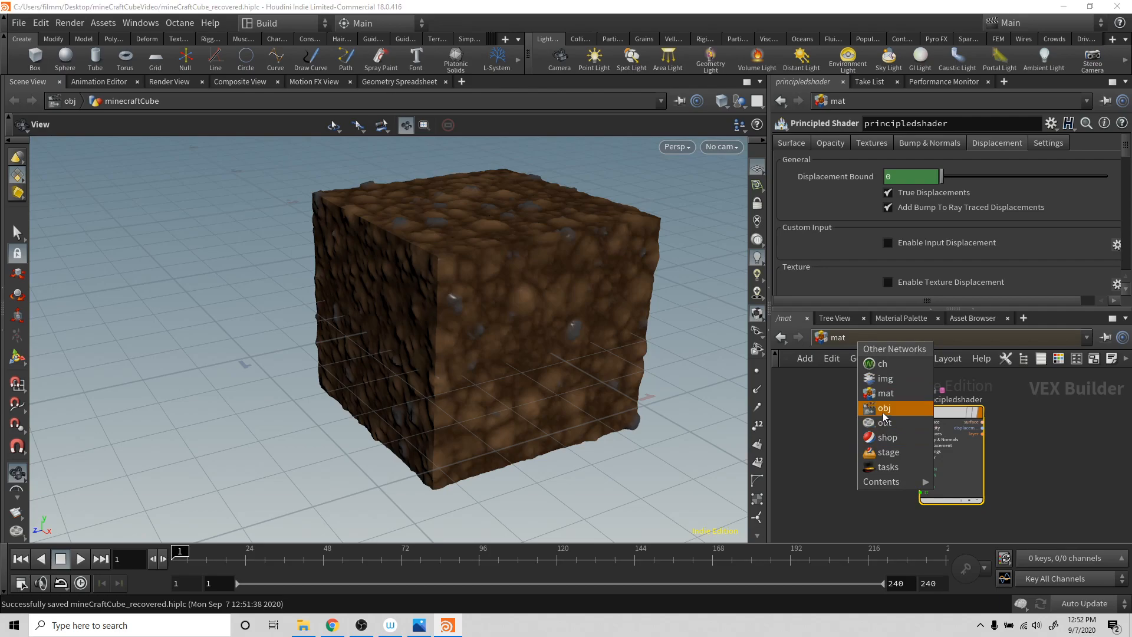
pyautogui.click(883, 407)
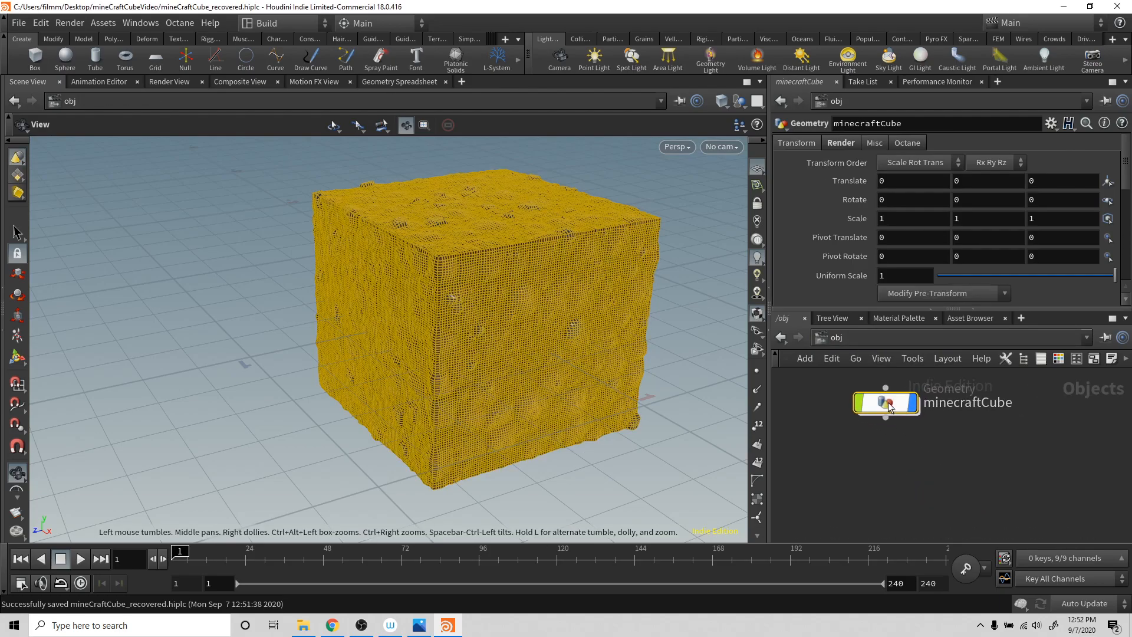
pyautogui.click(944, 462)
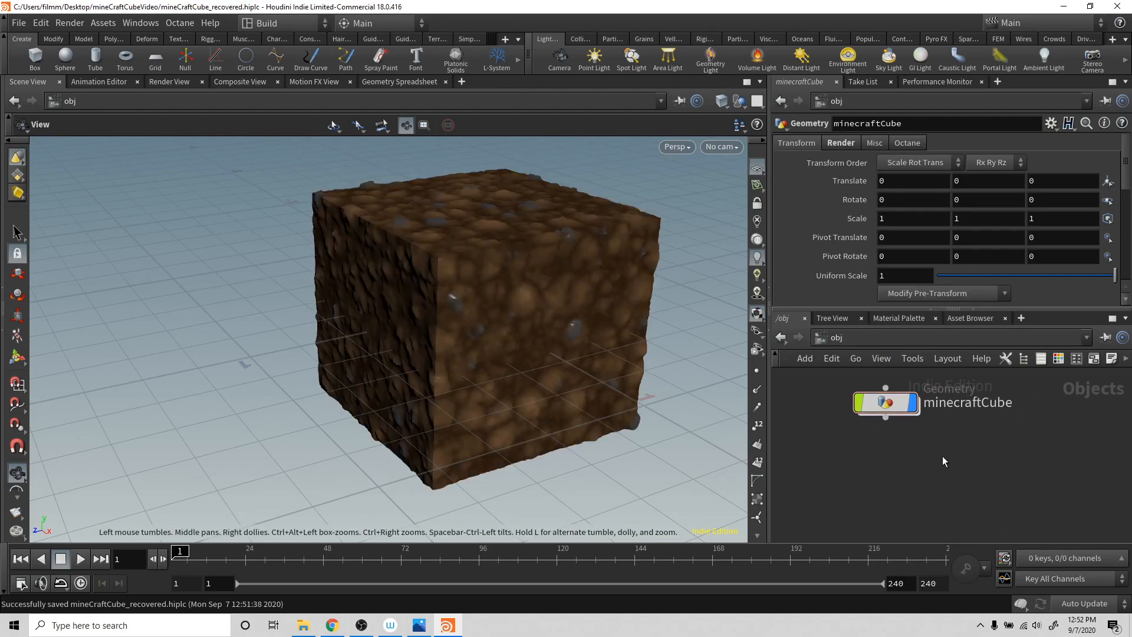
# - Add an environment light to the scene and load rooitou_park_4k.hdr from the Desktop as its environment map
pyautogui.click(846, 57)
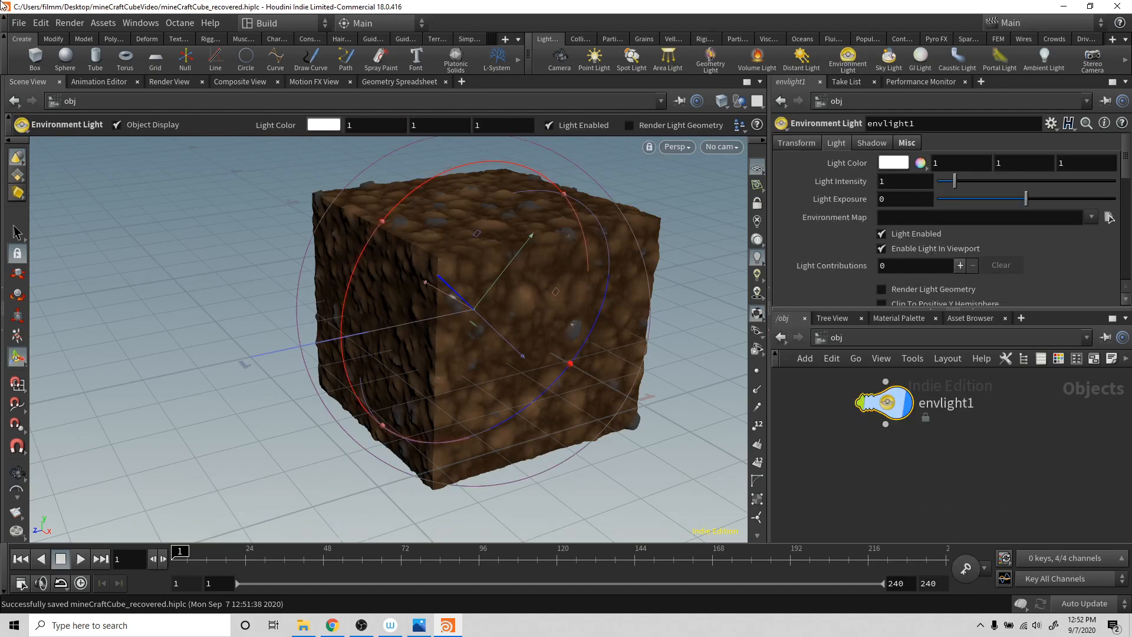
pyautogui.click(1109, 217)
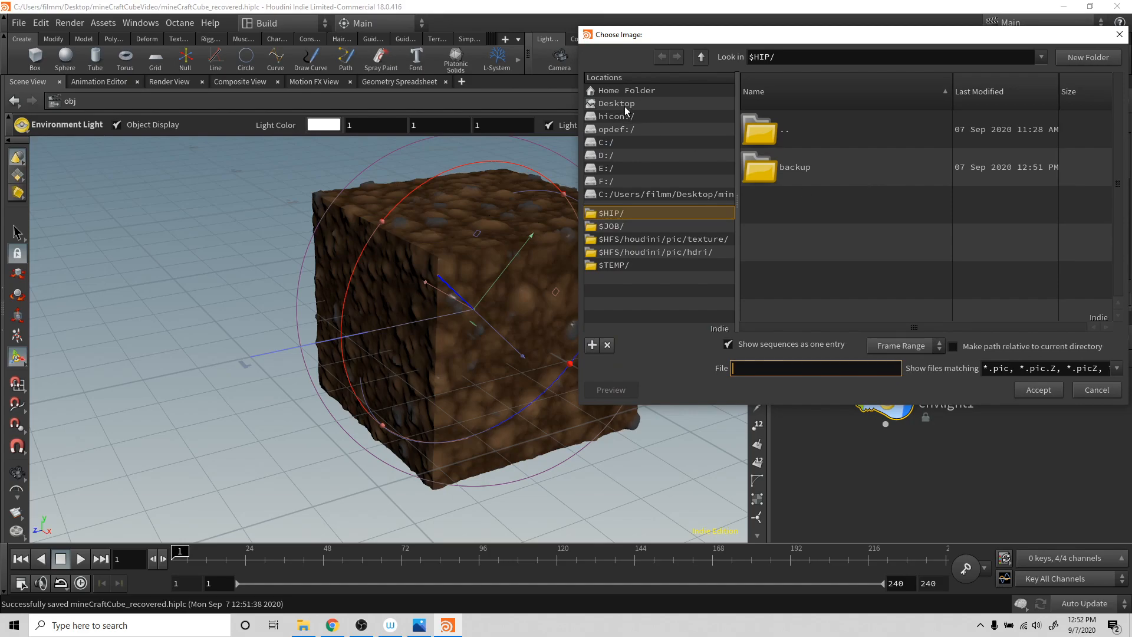
pyautogui.click(626, 106)
pyautogui.scroll(-10, 907, 267)
pyautogui.scroll(-3, 907, 267)
pyautogui.doubleClick(830, 216)
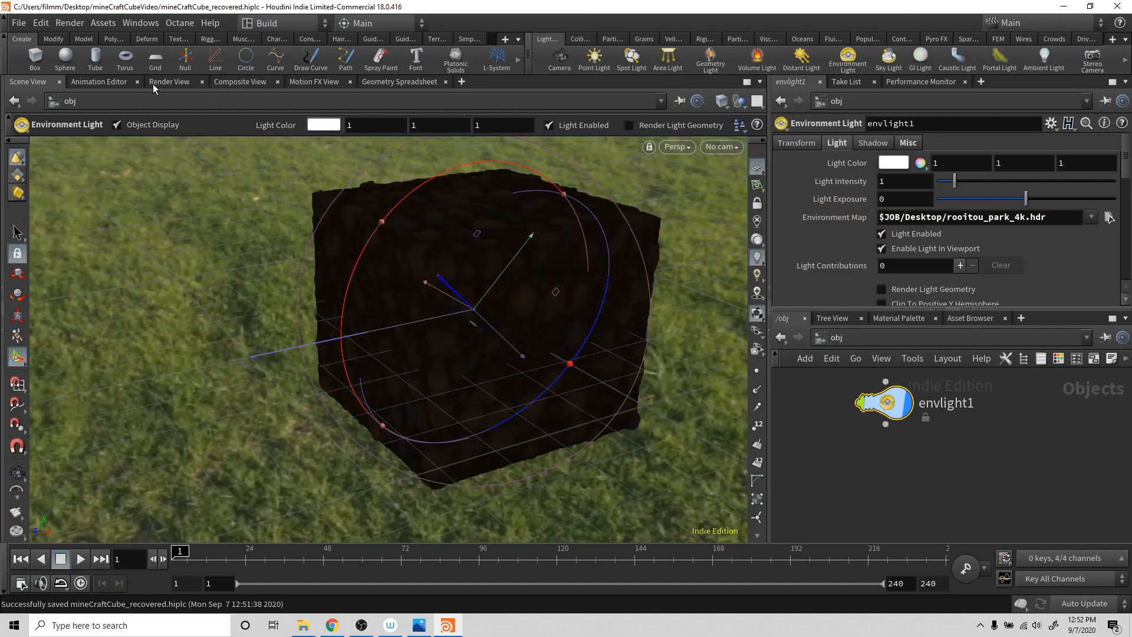
# - Create a new camera from the current view and set its resolution to 800 by 800
pyautogui.click(720, 146)
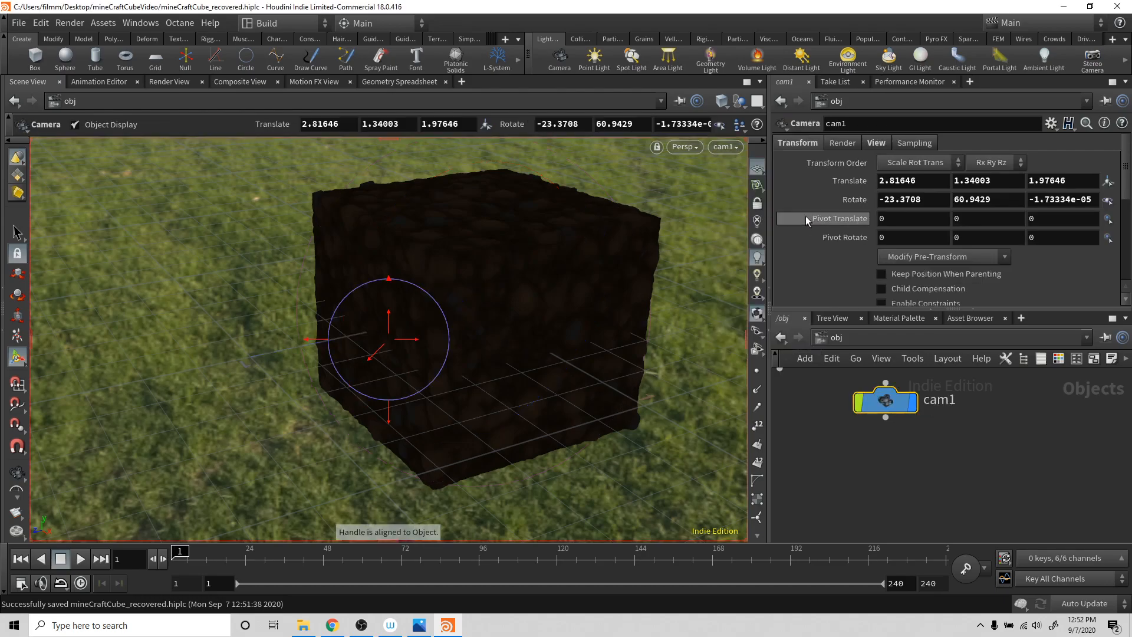
pyautogui.click(876, 143)
pyautogui.click(911, 179)
pyautogui.write('80')
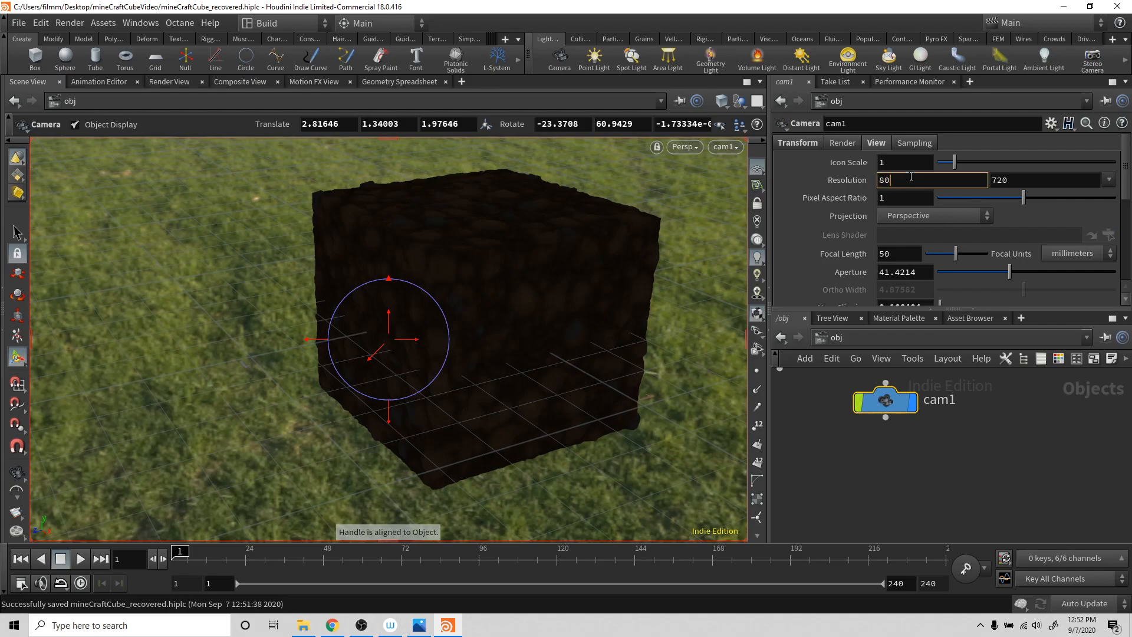
pyautogui.write('0')
pyautogui.press('Tab')
pyautogui.write('800')
pyautogui.press('Tab')
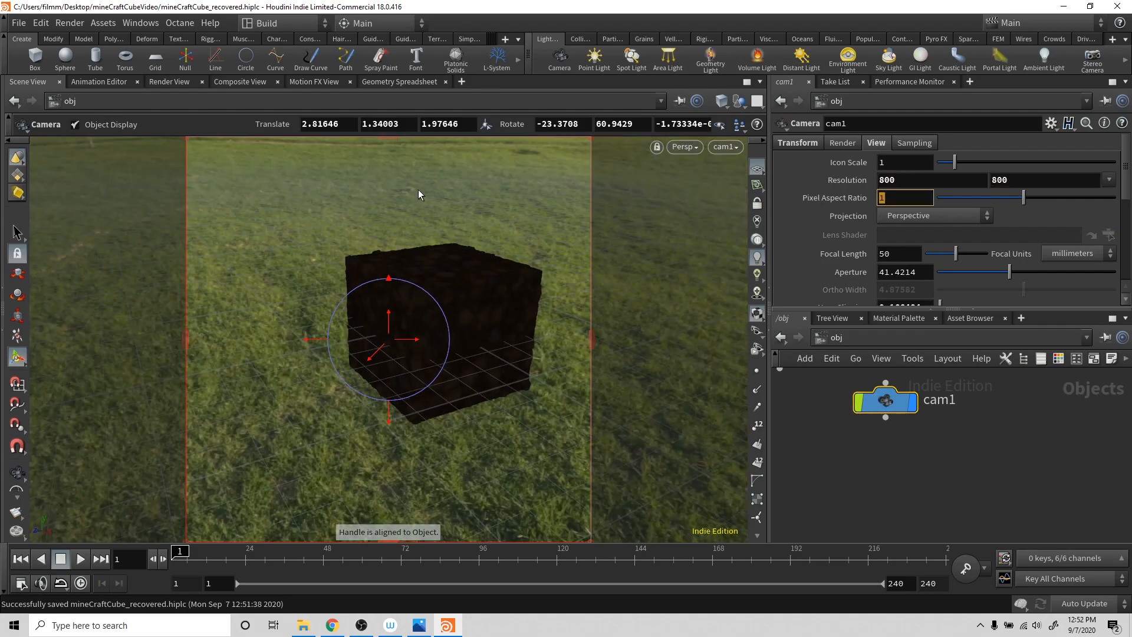
# - Lock cam1 to the view and reframe the cube closer and centred within the camera frame
pyautogui.click(760, 203)
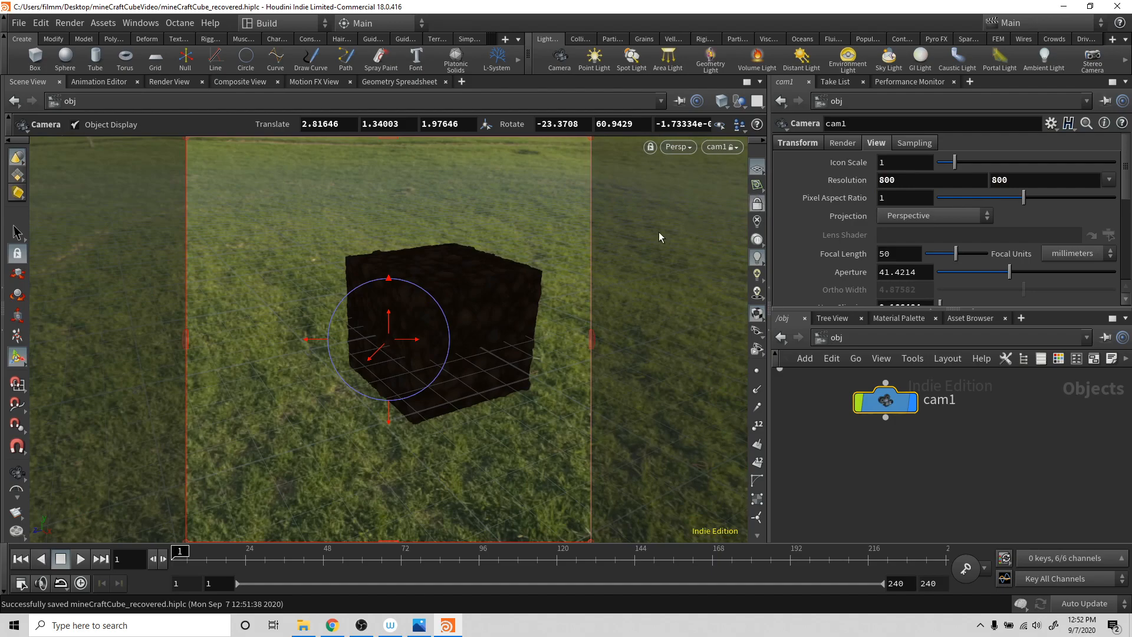
pyautogui.keyDown('alt'); pyautogui.moveTo(500, 243); pyautogui.dragTo(394, 263, button='middle'); pyautogui.keyUp('alt')
pyautogui.keyDown('alt'); pyautogui.moveTo(394, 263); pyautogui.dragTo(673, 349, button='right'); pyautogui.keyUp('alt')
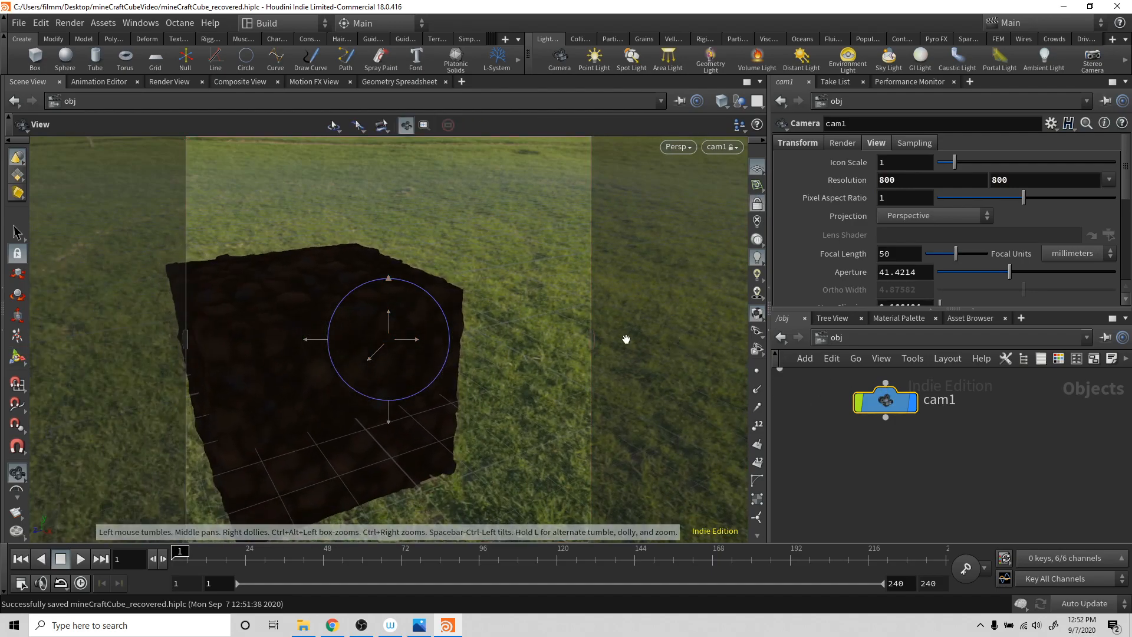
pyautogui.keyDown('alt'); pyautogui.moveTo(510, 341); pyautogui.dragTo(672, 249, button='middle'); pyautogui.keyUp('alt')
pyautogui.moveTo(673, 249); pyautogui.dragTo(539, 303)
pyautogui.press('Return')
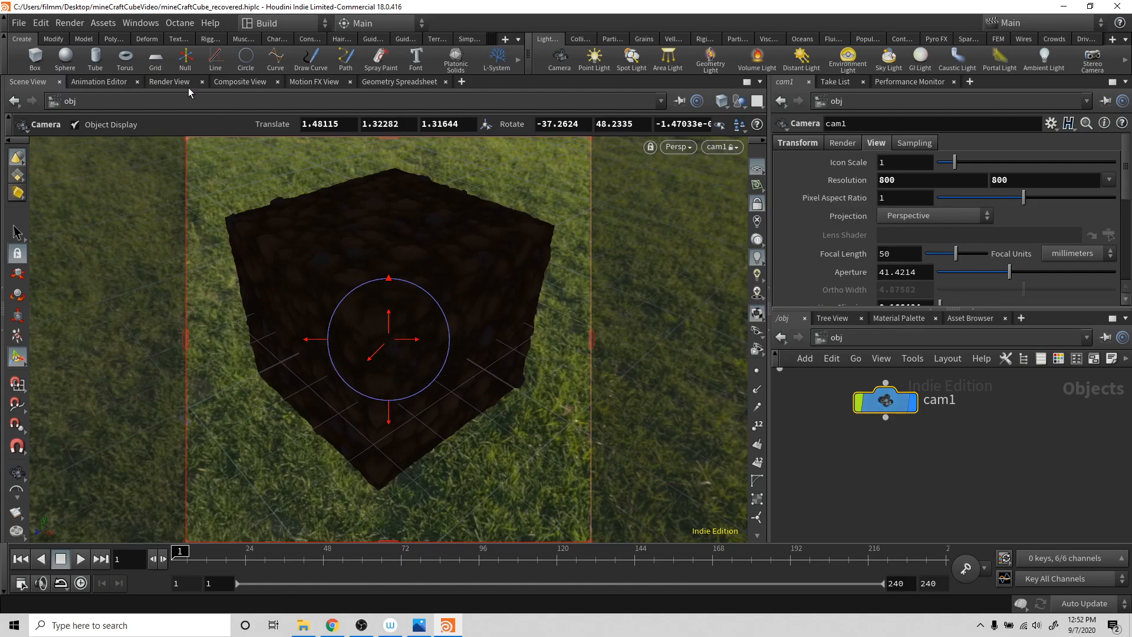
# - Start a Mantra preview render of the scene through cam1
pyautogui.click(174, 82)
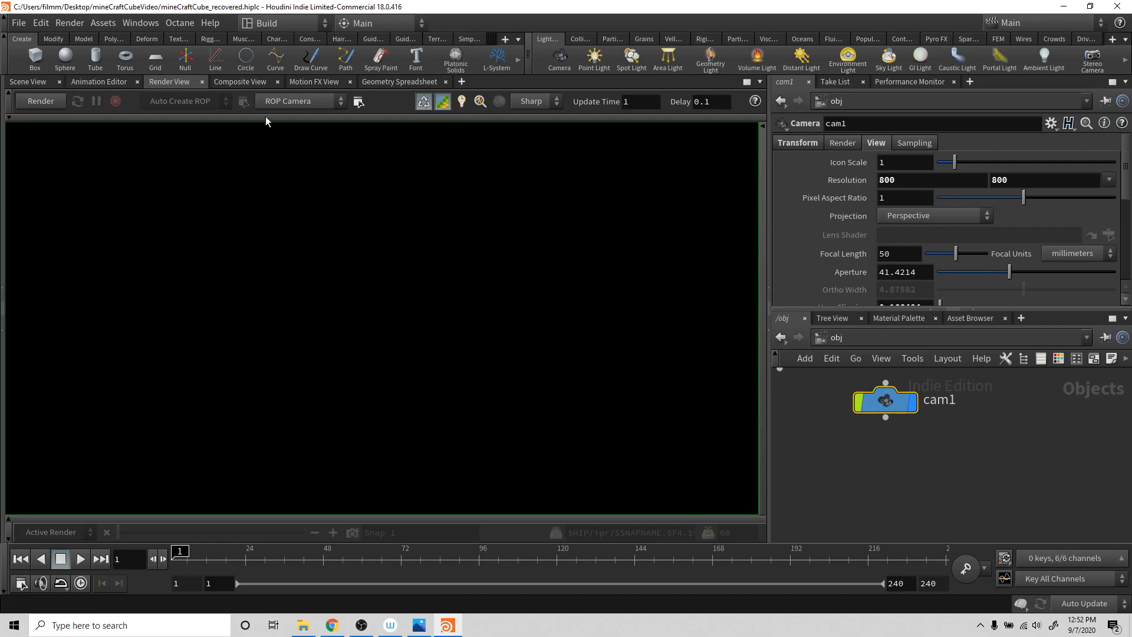
pyautogui.click(303, 101)
pyautogui.click(307, 143)
pyautogui.click(39, 100)
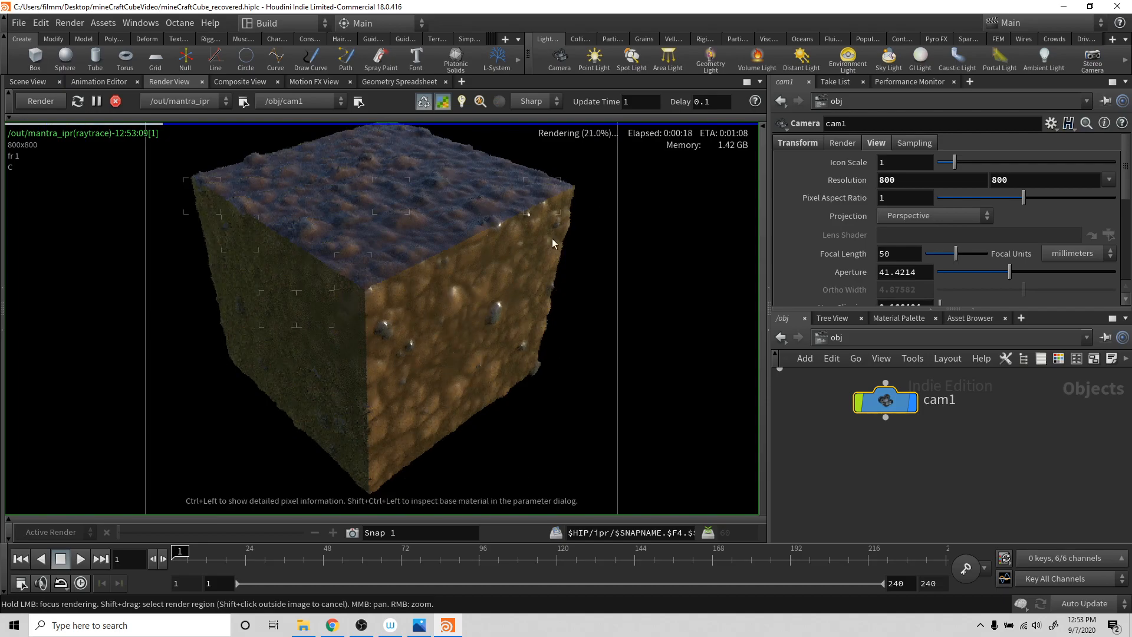
# - Raise the Principled Shader's specular Roughness to 0.832
pyautogui.click(890, 319)
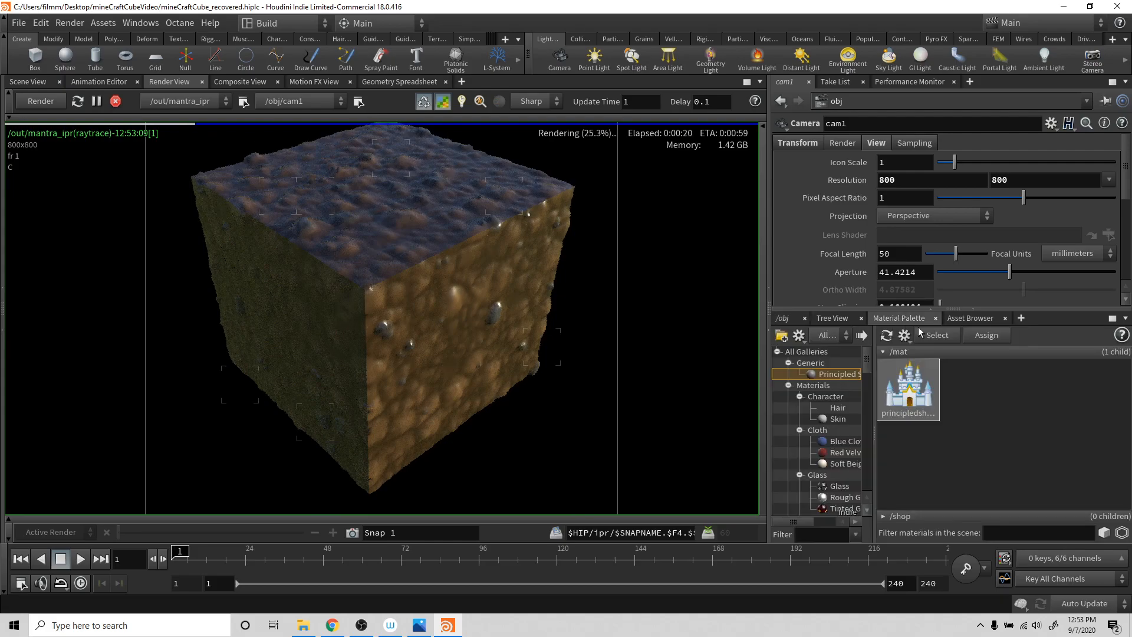
pyautogui.click(908, 389)
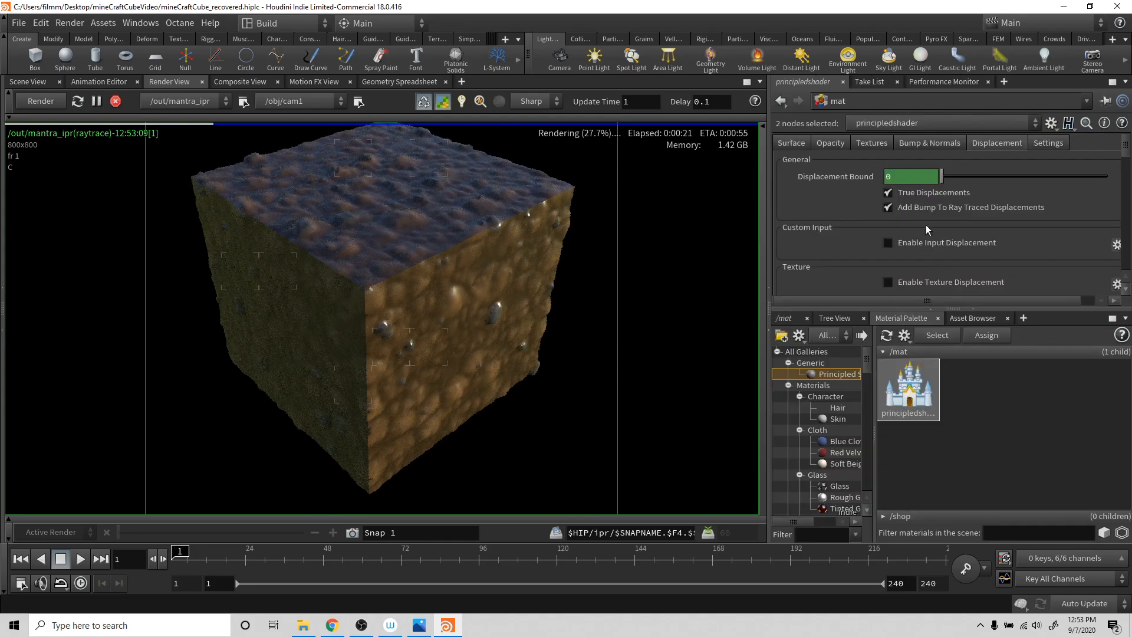
pyautogui.click(788, 143)
pyautogui.scroll(-5, 988, 278)
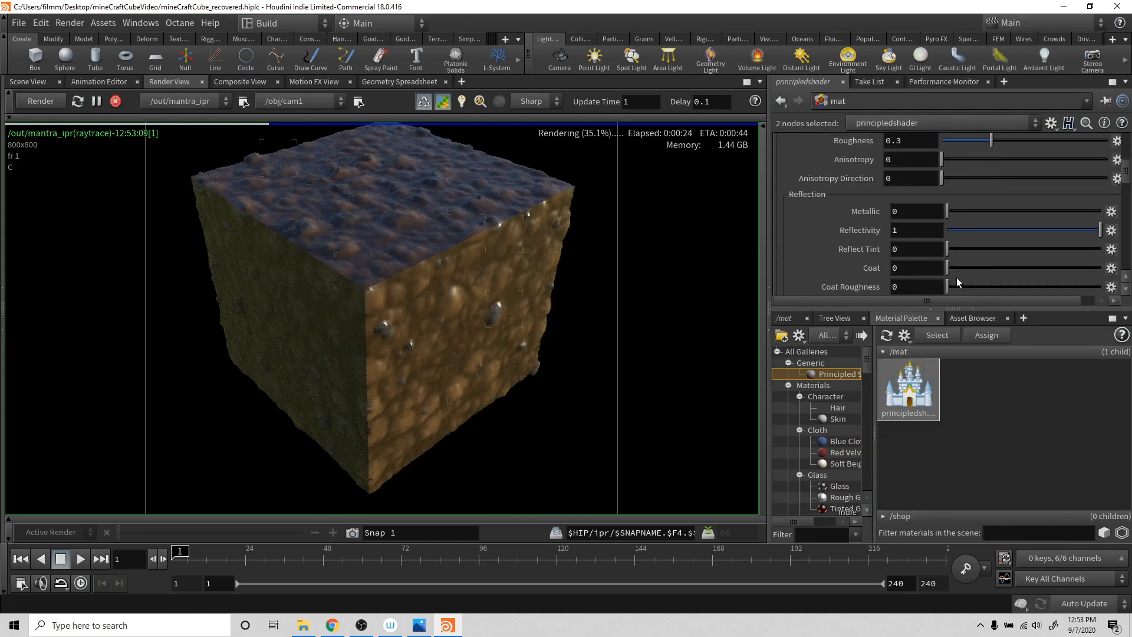
pyautogui.scroll(3, 955, 271)
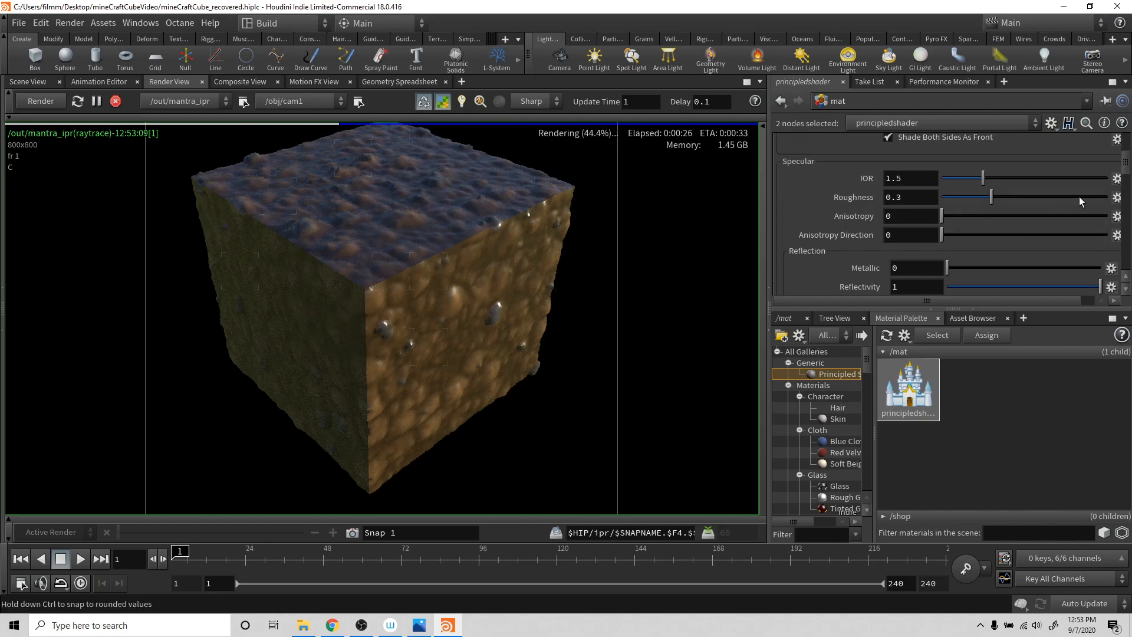
pyautogui.click(1079, 197)
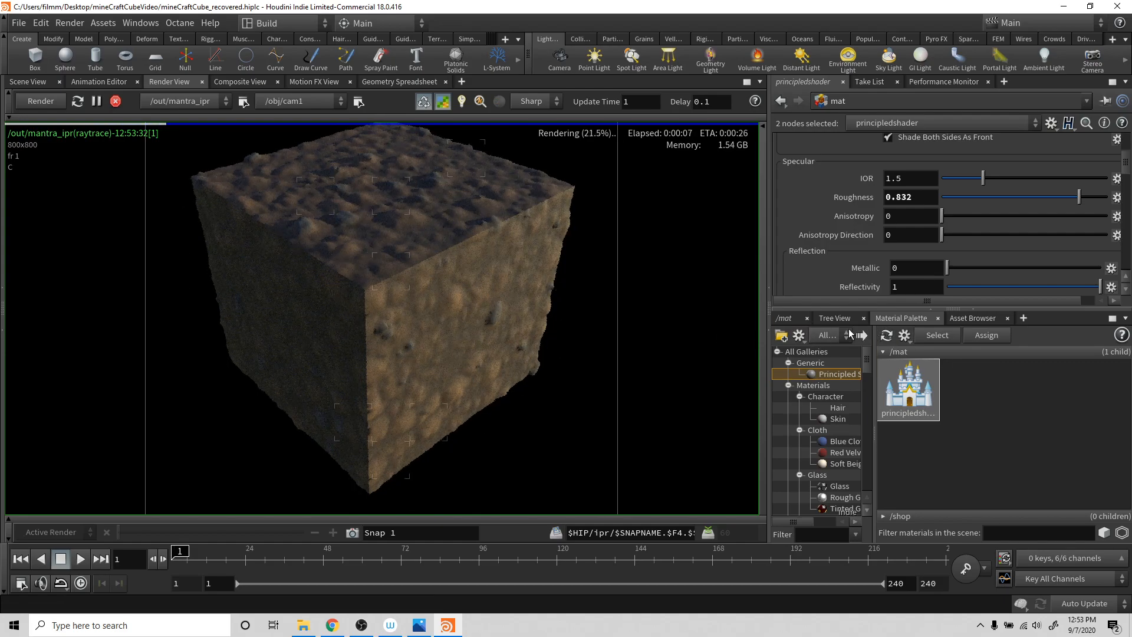
# - Go back into the minecraftCube network and set all three of box1's Axis Divisions to 400
pyautogui.click(793, 319)
pyautogui.click(894, 340)
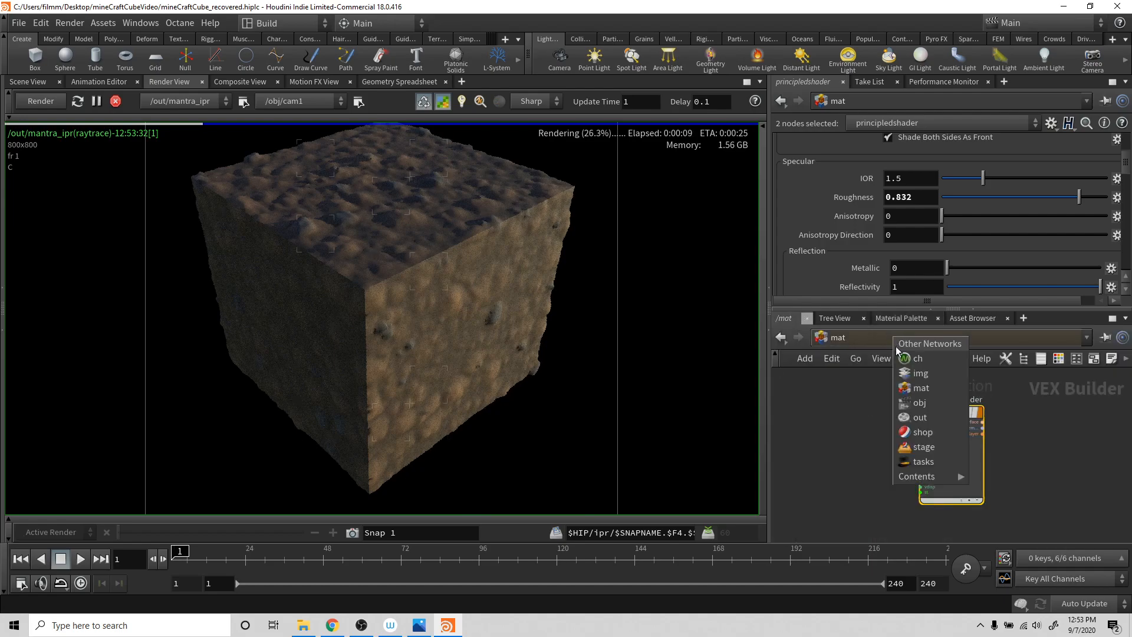
pyautogui.click(918, 403)
pyautogui.press('h')
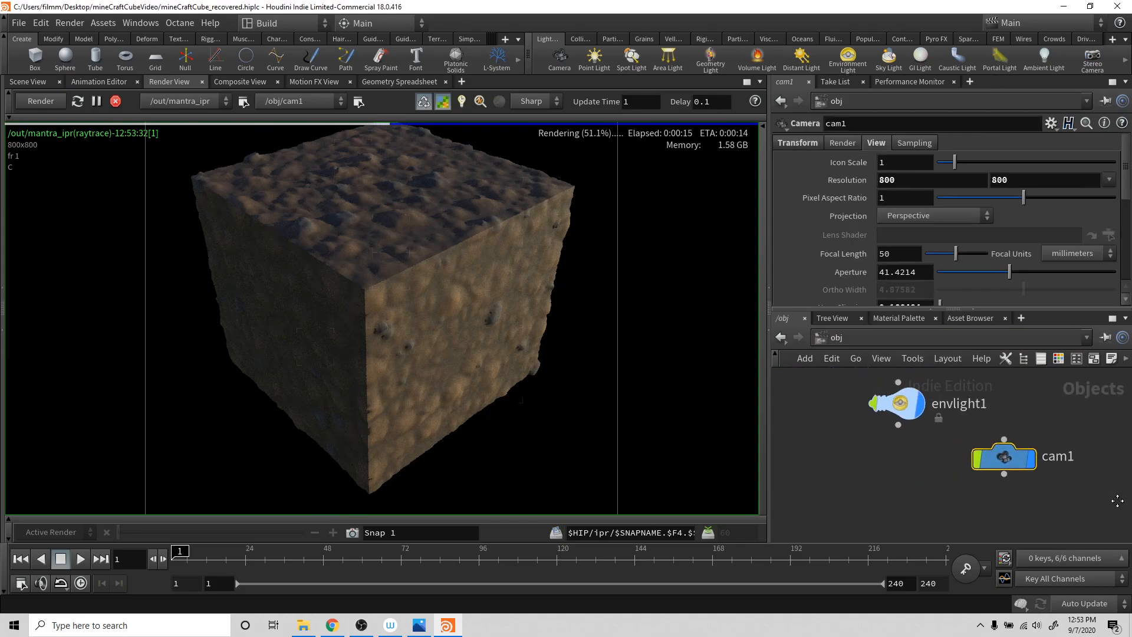
pyautogui.doubleClick(876, 390)
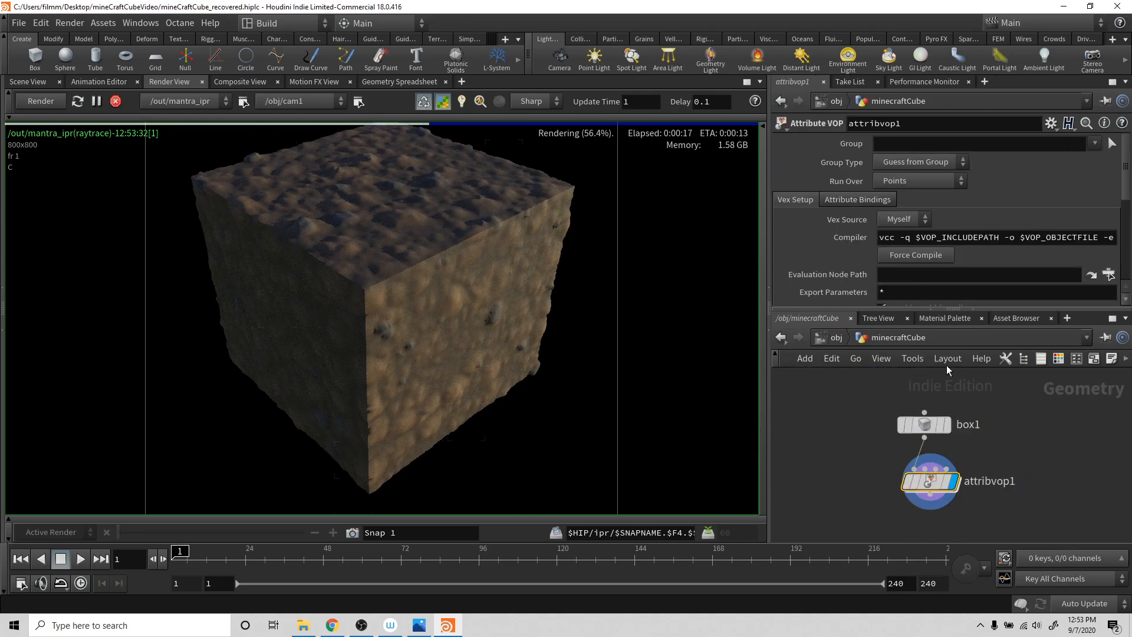
pyautogui.click(924, 424)
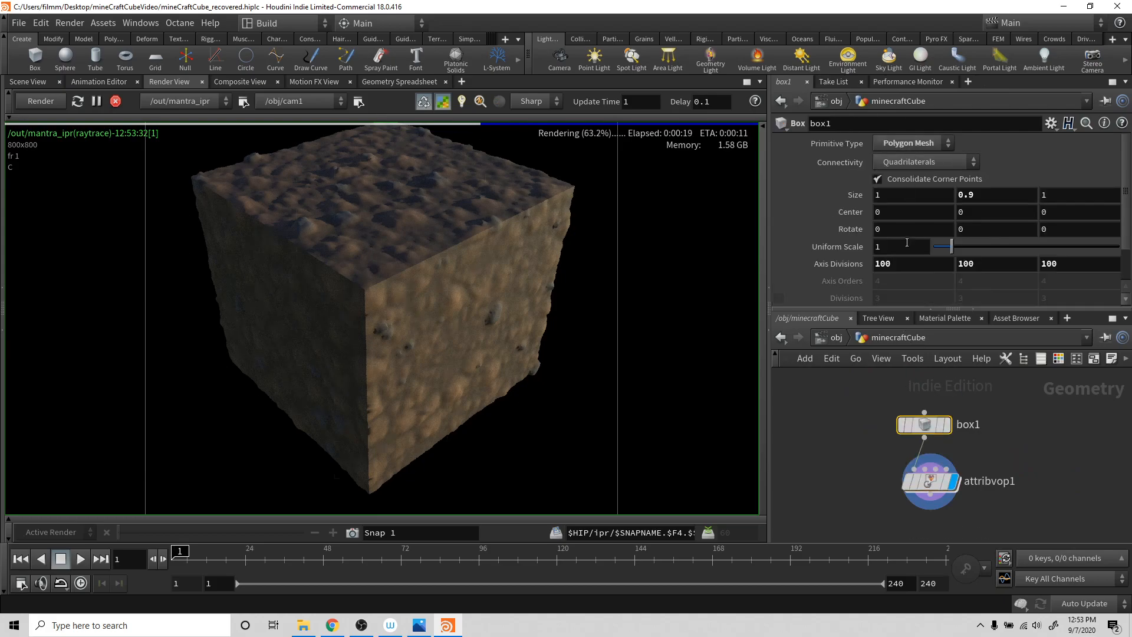
pyautogui.click(905, 262)
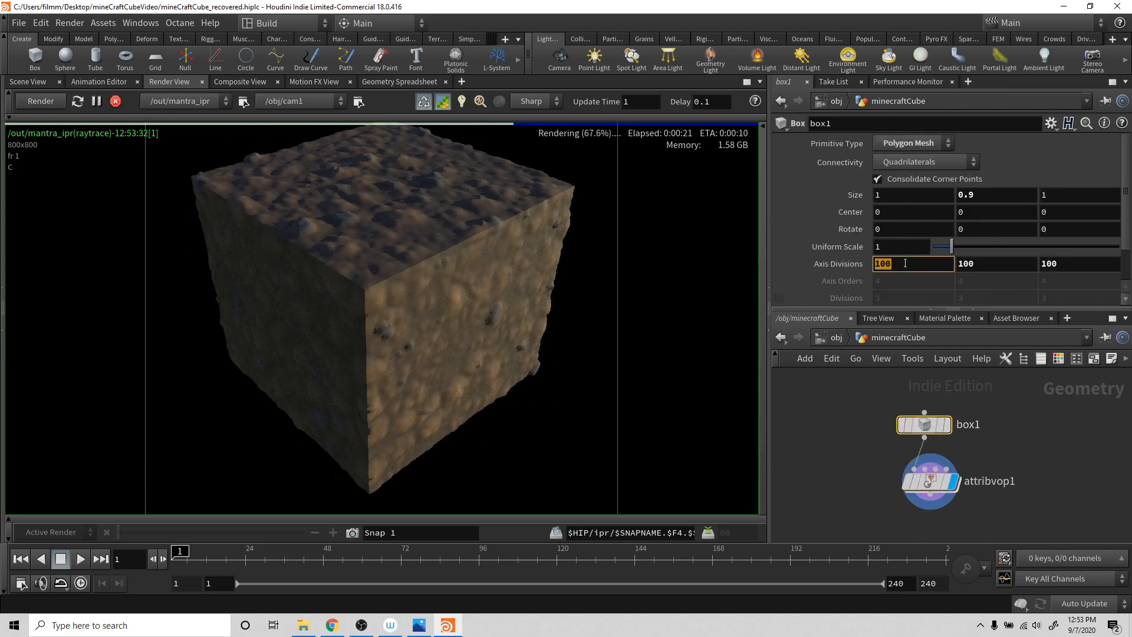
pyautogui.write('4')
pyautogui.press('Tab')
pyautogui.write('400')
pyautogui.press('Tab')
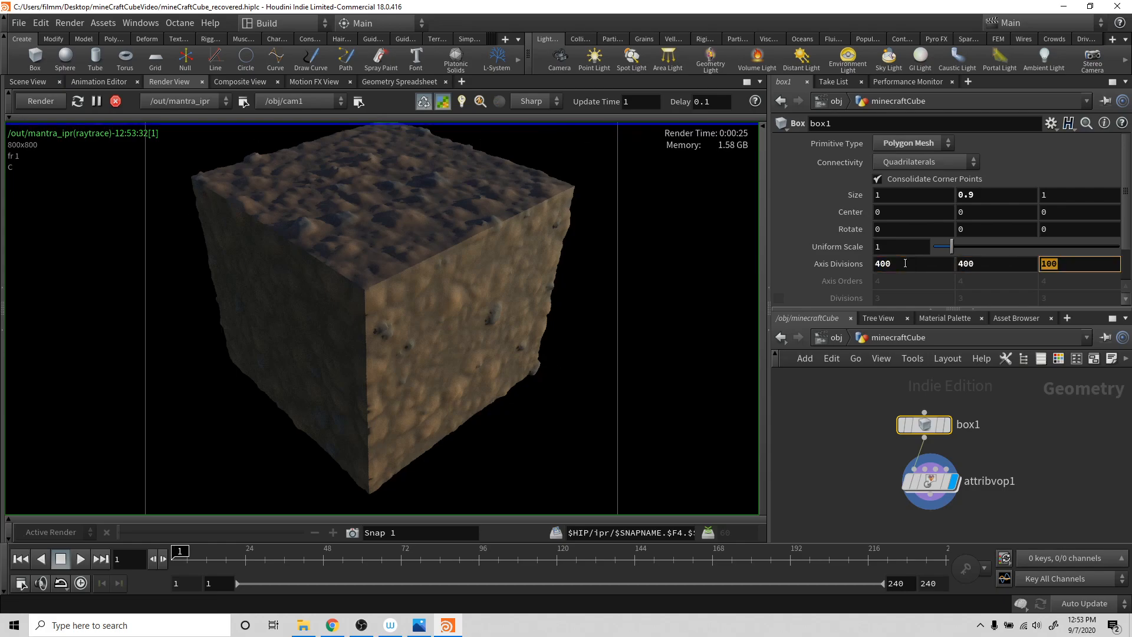
pyautogui.write('400')
pyautogui.press('Return')
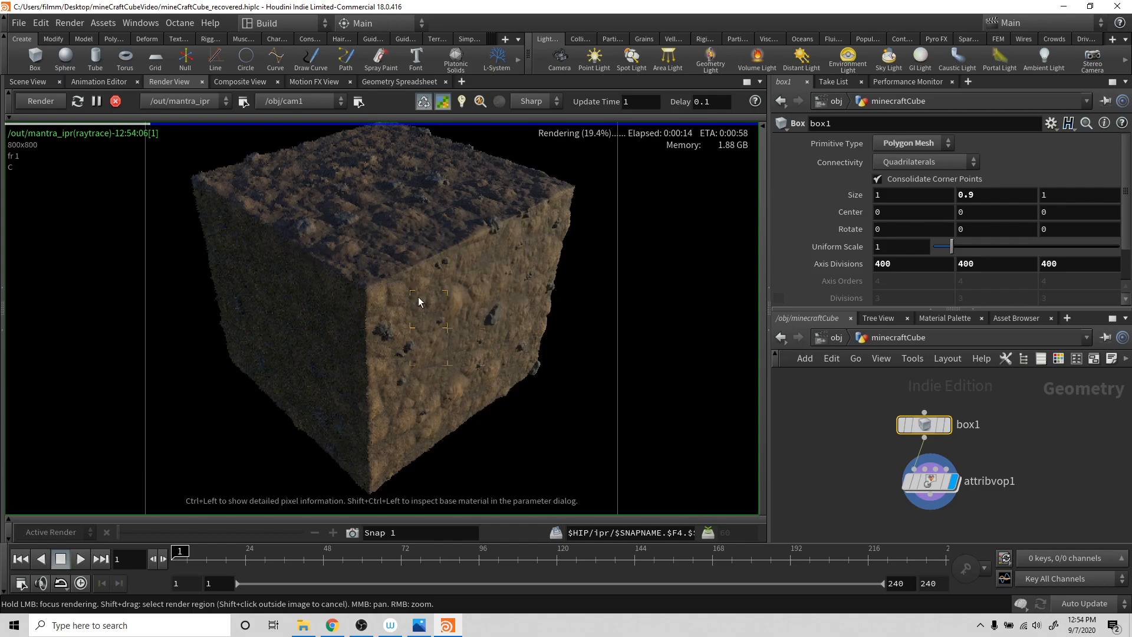
# - Brighten the environment light by setting its Light Exposure to 1 and Light Intensity to 1.5
pyautogui.click(821, 337)
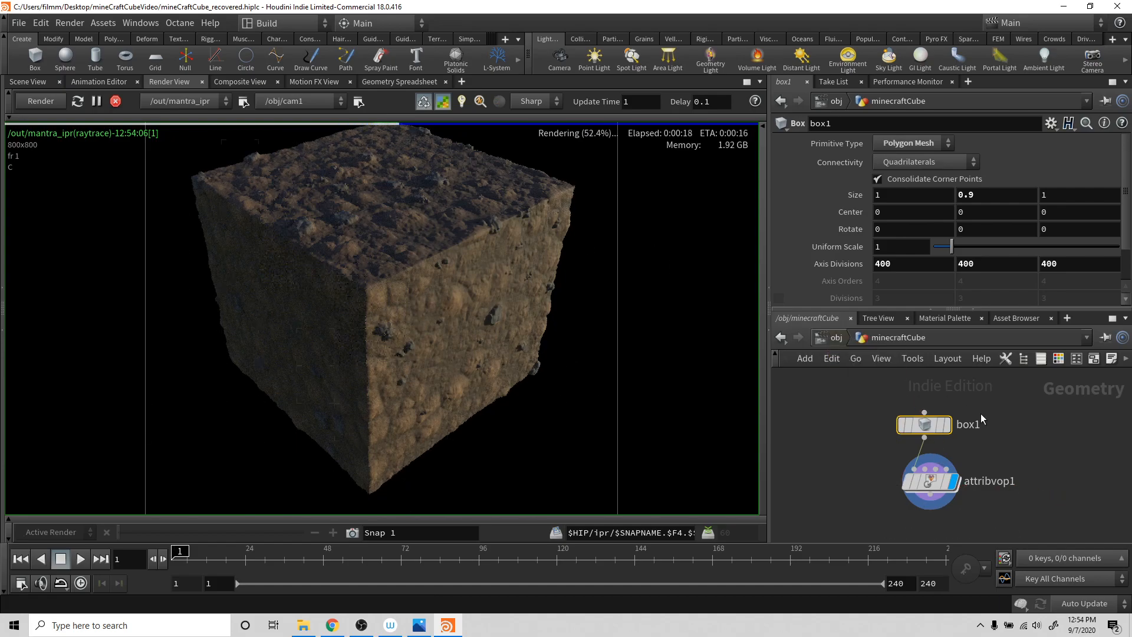
pyautogui.click(834, 337)
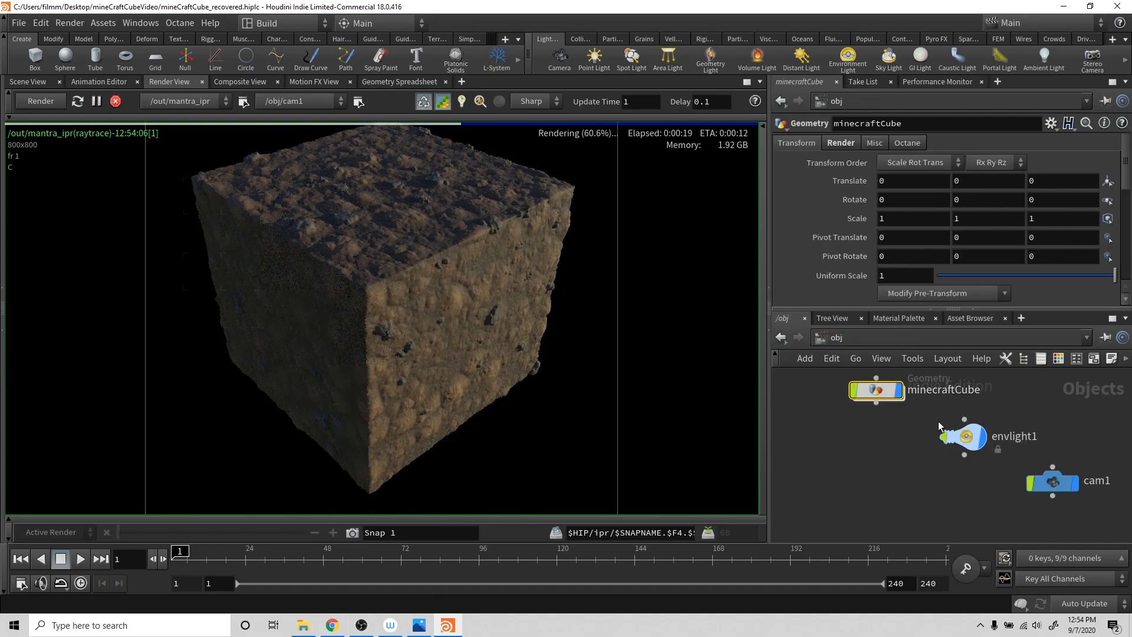
pyautogui.click(974, 441)
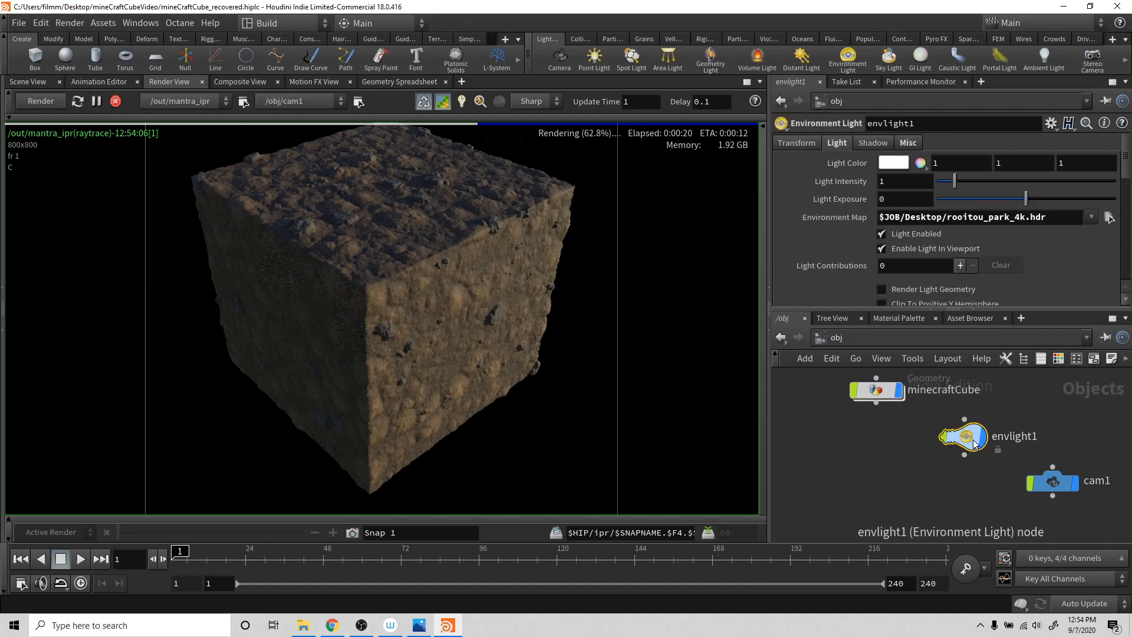
pyautogui.scroll(-3, 915, 257)
pyautogui.scroll(3, 913, 259)
pyautogui.click(898, 200)
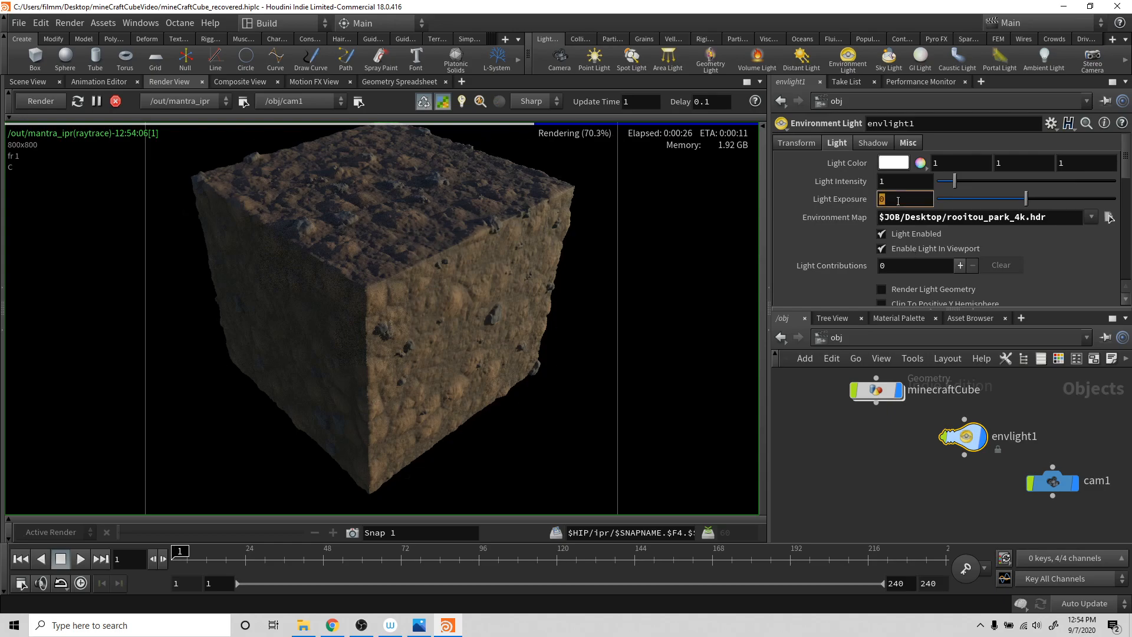
pyautogui.press('Return')
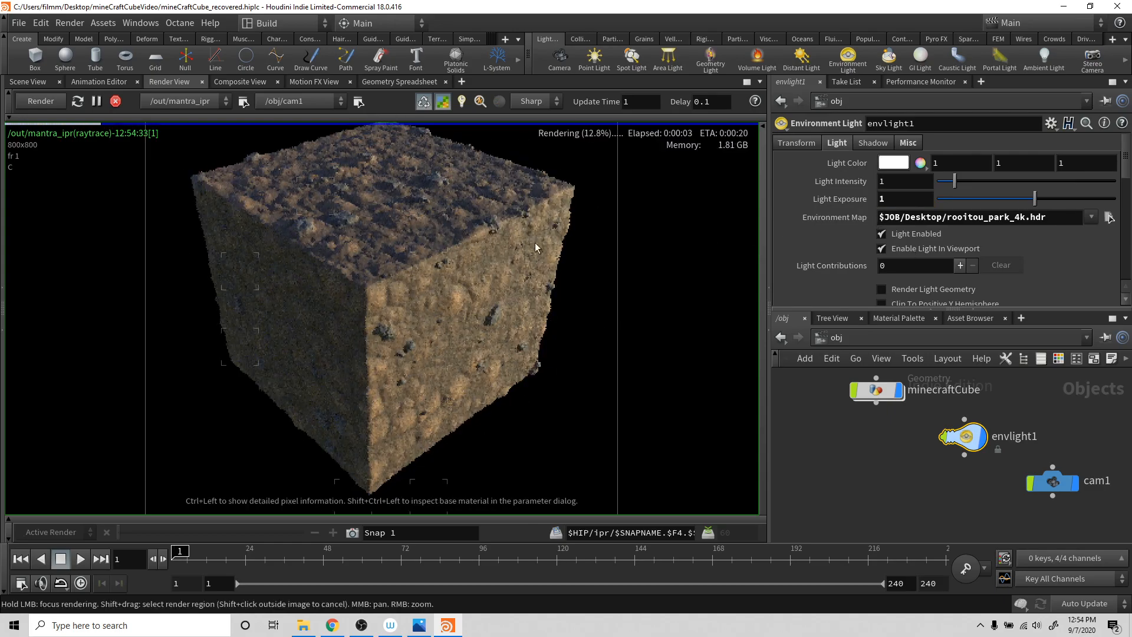
pyautogui.click(904, 182)
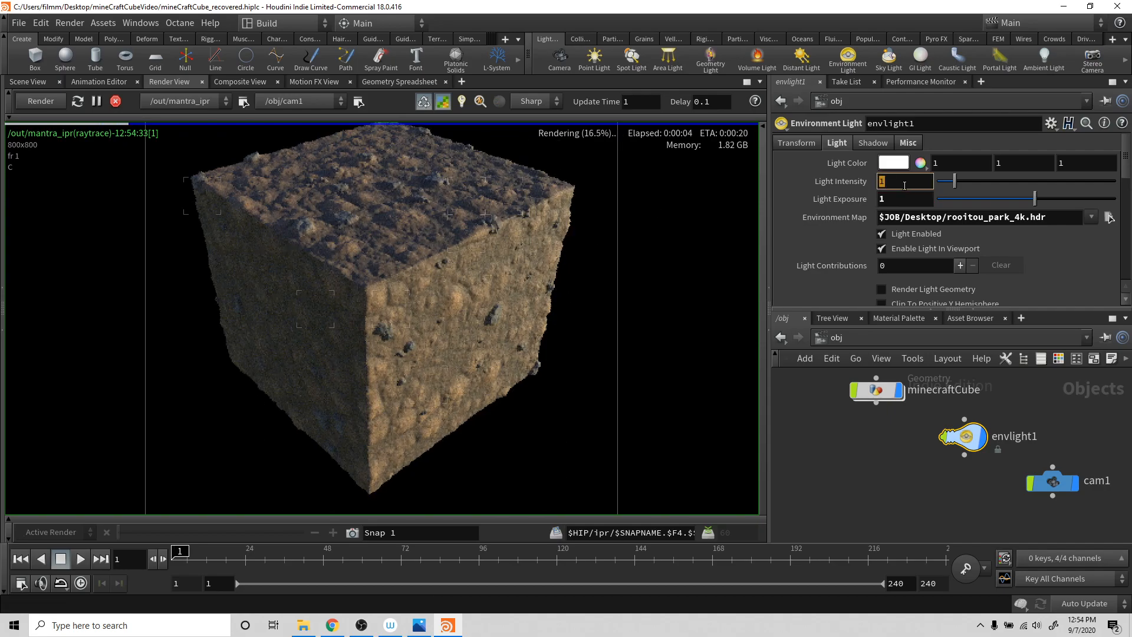
pyautogui.write('1.5')
pyautogui.press('Return')
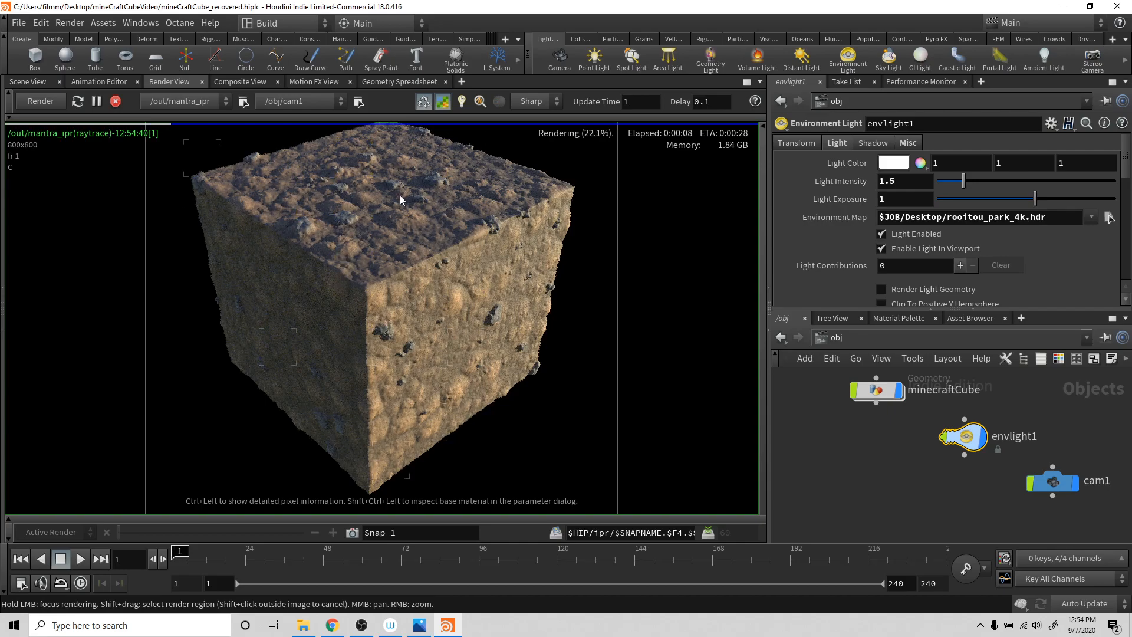
# - Inspect the whole rendered cube, stop the preview render and save the scene file
pyautogui.moveTo(433, 205); pyautogui.dragTo(426, 222, button='right')
pyautogui.moveTo(426, 222); pyautogui.dragTo(454, 243, button='middle')
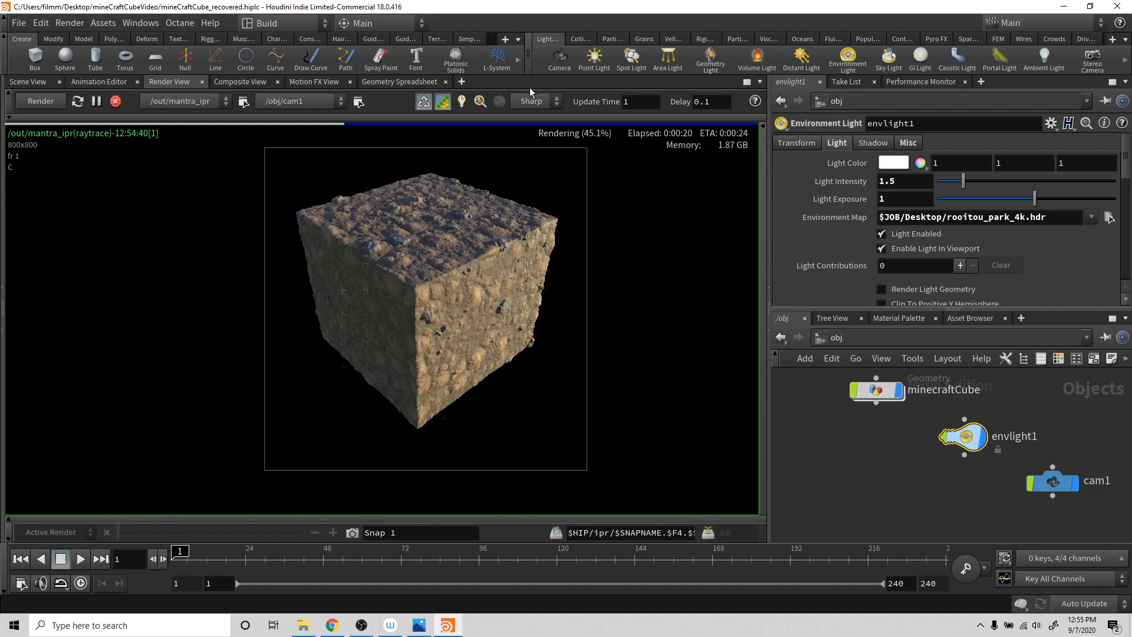
pyautogui.click(116, 101)
pyautogui.hotkey('ctrl', 's')
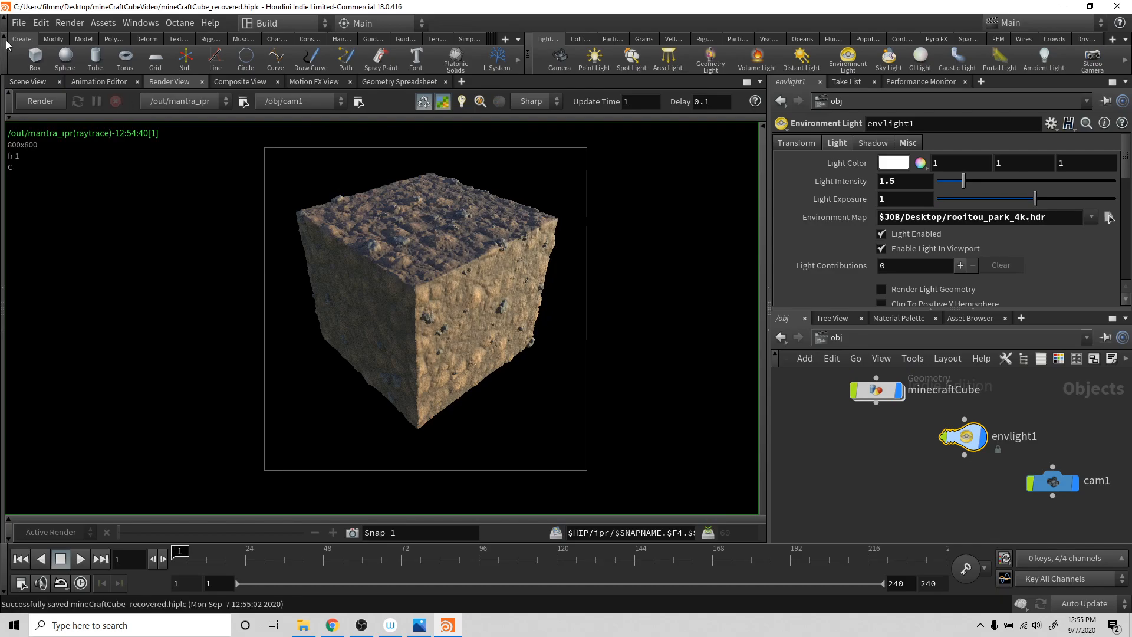
# - Return to the 3D scene view and open the minecraftCube geometry network
pyautogui.click(28, 82)
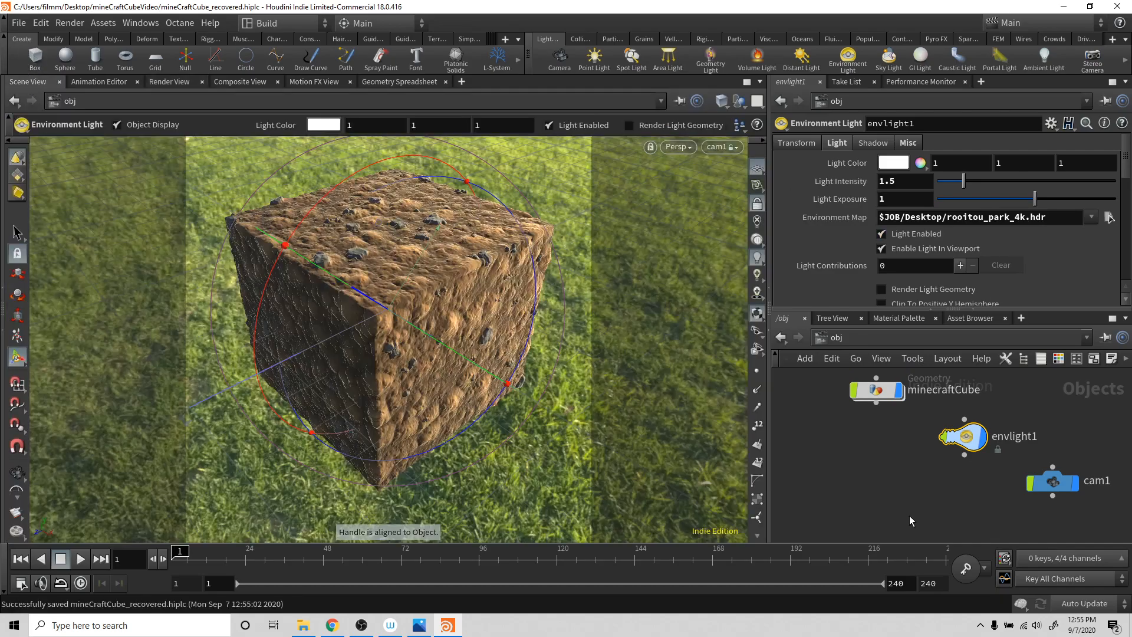
pyautogui.click(879, 392)
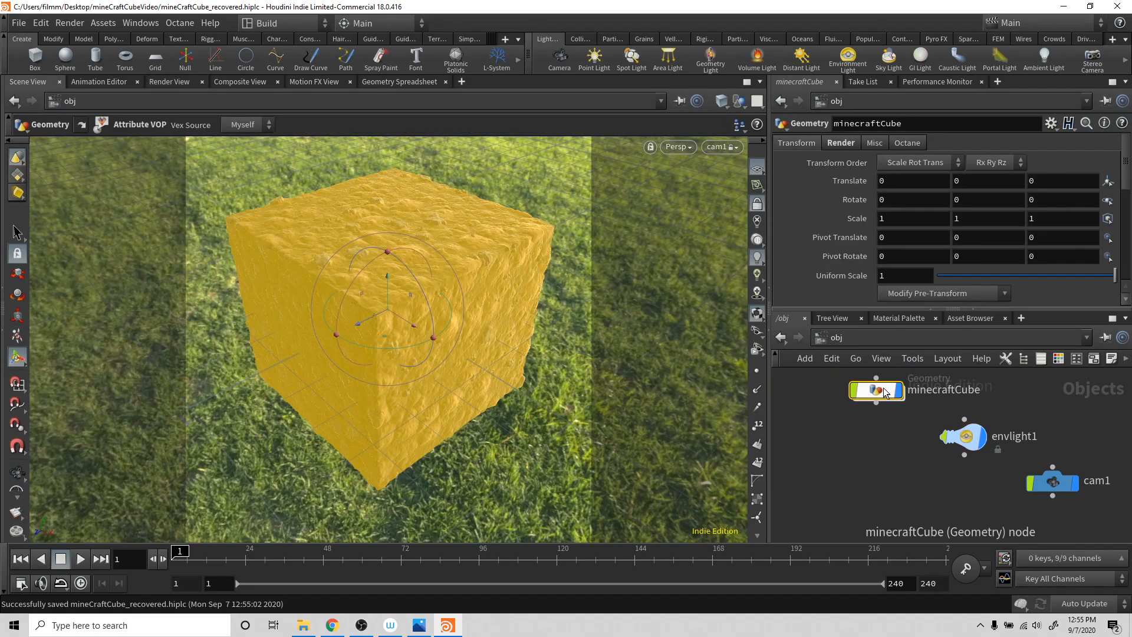
pyautogui.doubleClick(883, 392)
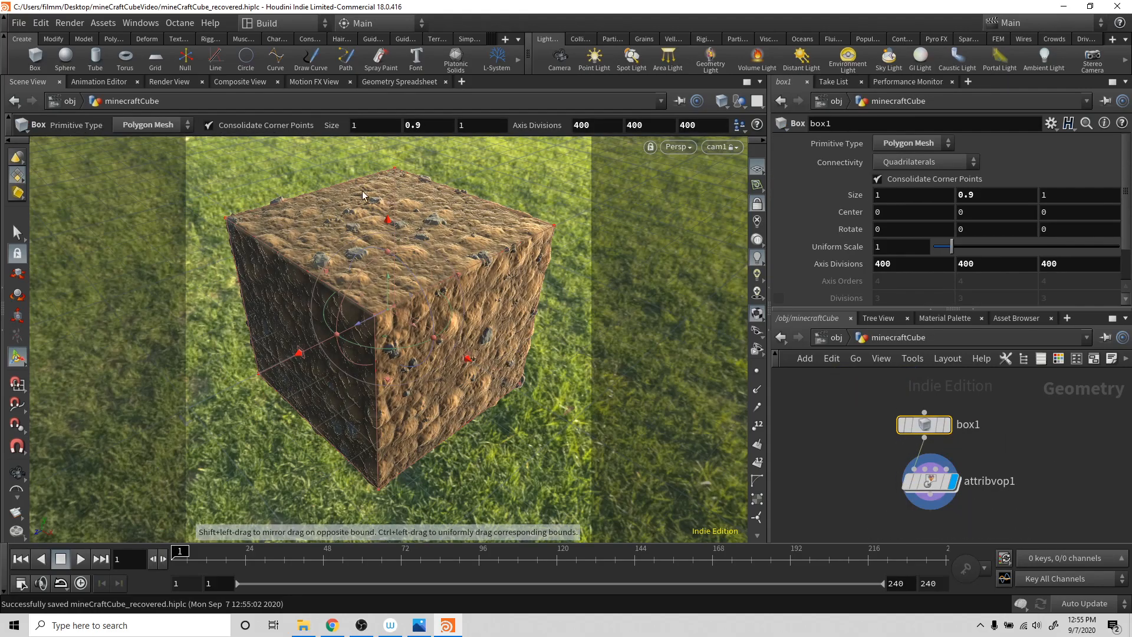
# - Add a Group Create node wired after attribvop1 and make it the displayed node
pyautogui.moveTo(1017, 452); pyautogui.dragTo(1035, 418, button='middle')
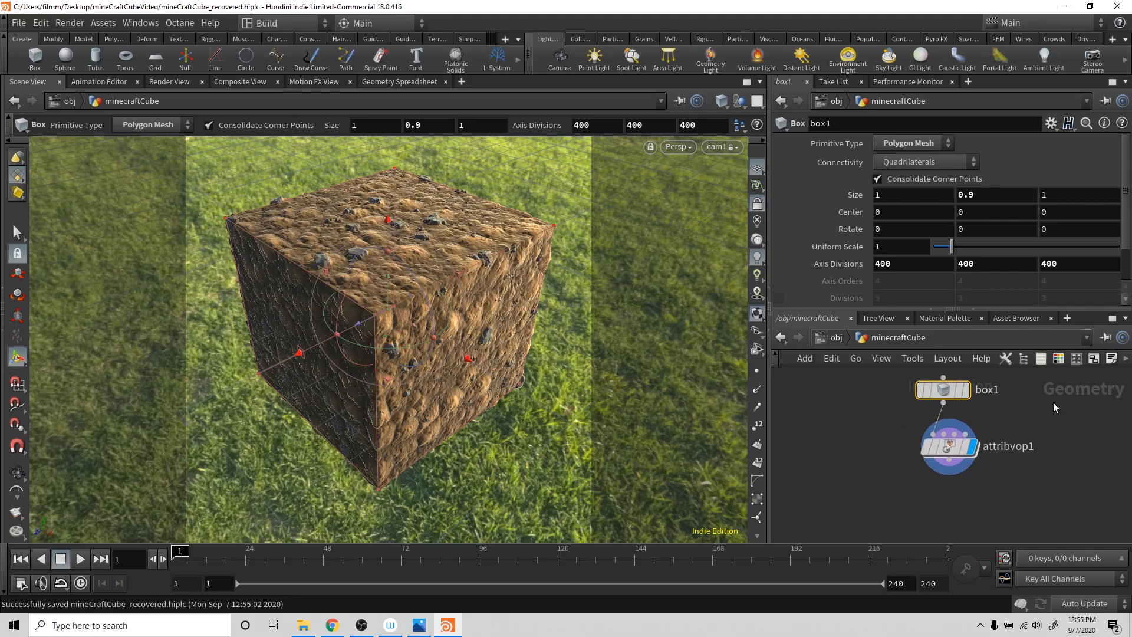
pyautogui.moveTo(948, 459); pyautogui.dragTo(873, 497)
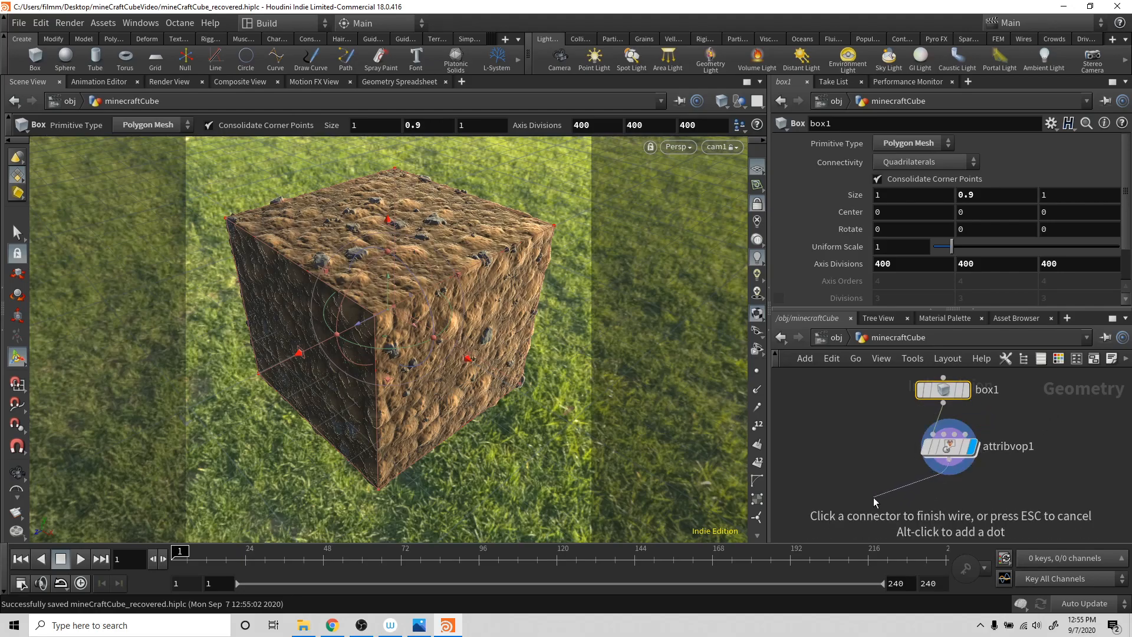
pyautogui.press('Tab')
pyautogui.write('a')
pyautogui.press('BackSpace')
pyautogui.write('group c')
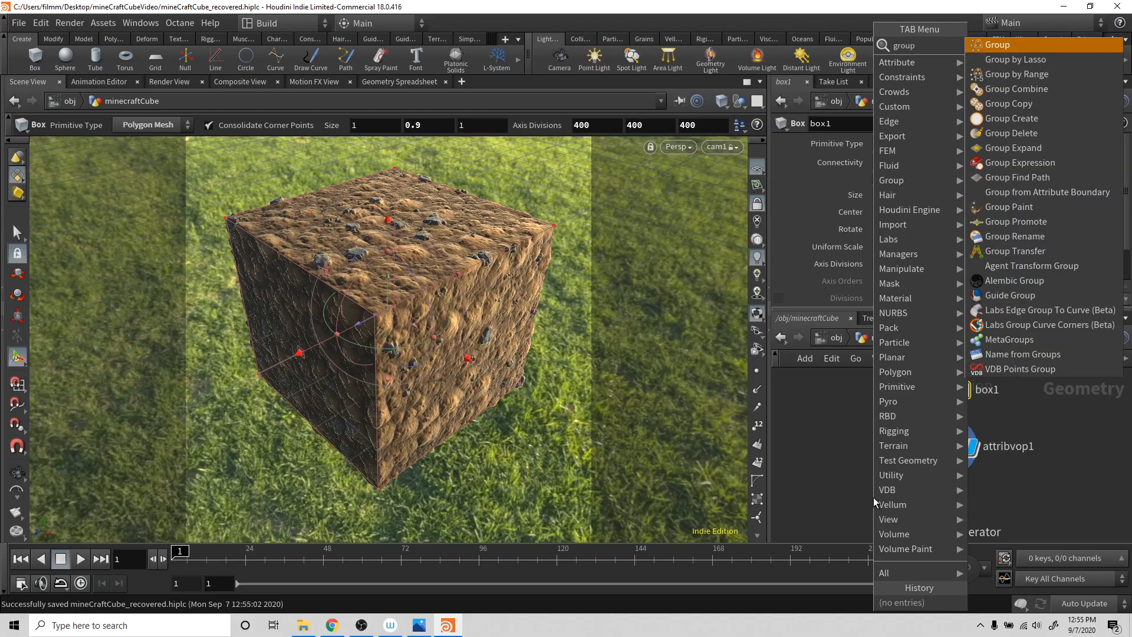
pyautogui.press('Return')
pyautogui.click(872, 497)
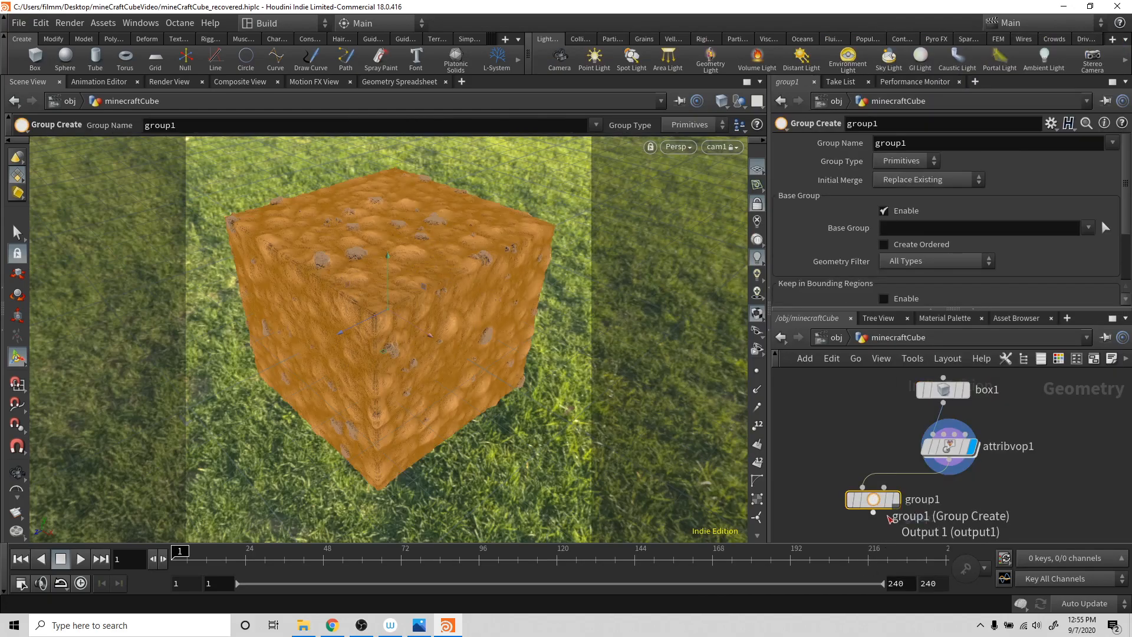
pyautogui.click(895, 499)
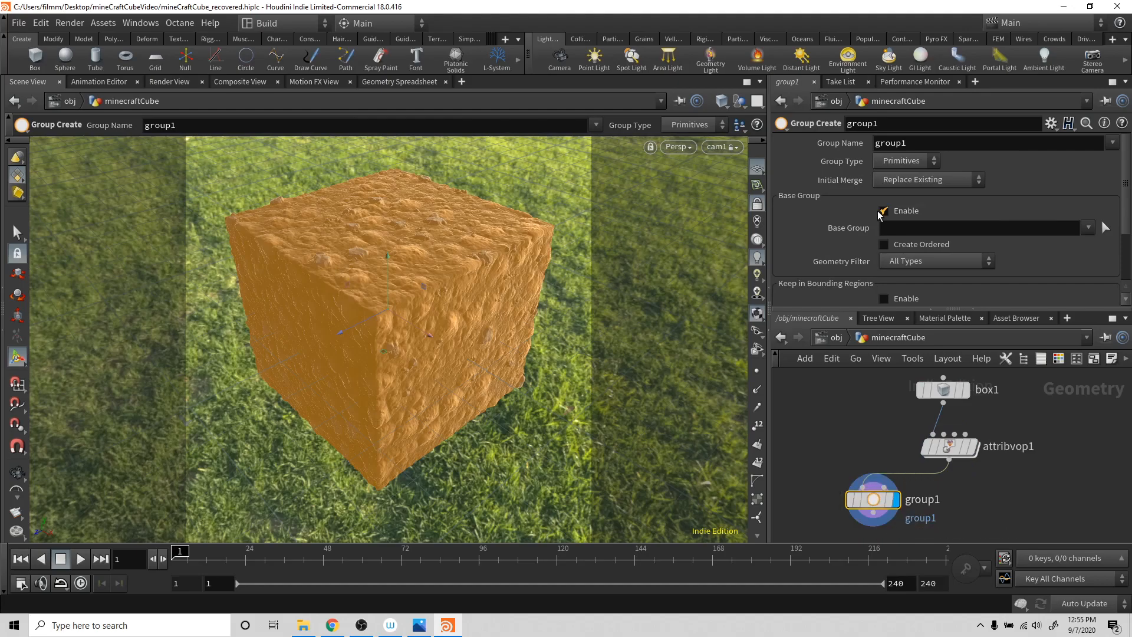
# - Enable Keep by Normals on the group node and set its Direction to 0, 1, 0
pyautogui.scroll(-3, 947, 269)
pyautogui.click(883, 258)
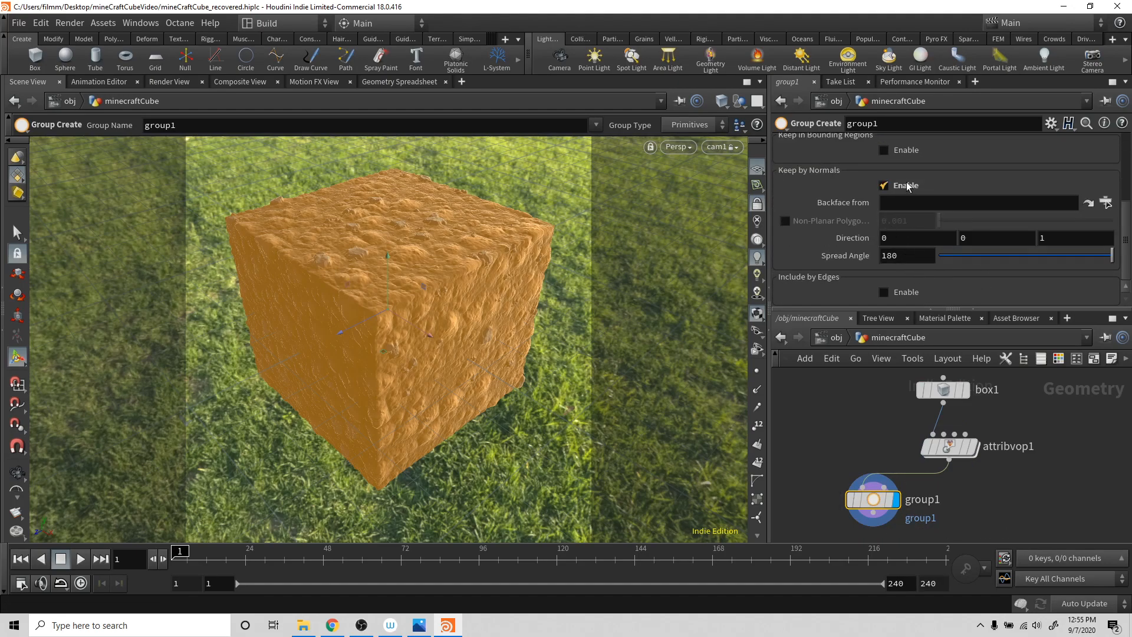
pyautogui.doubleClick(988, 237)
pyautogui.write('1')
pyautogui.press('Tab')
pyautogui.press('Tab')
# - Tune the group's normal Spread Angle to 28.2 to select the cube's top surface
pyautogui.click(875, 503)
pyautogui.click(958, 256)
pyautogui.moveTo(958, 256); pyautogui.dragTo(1009, 263)
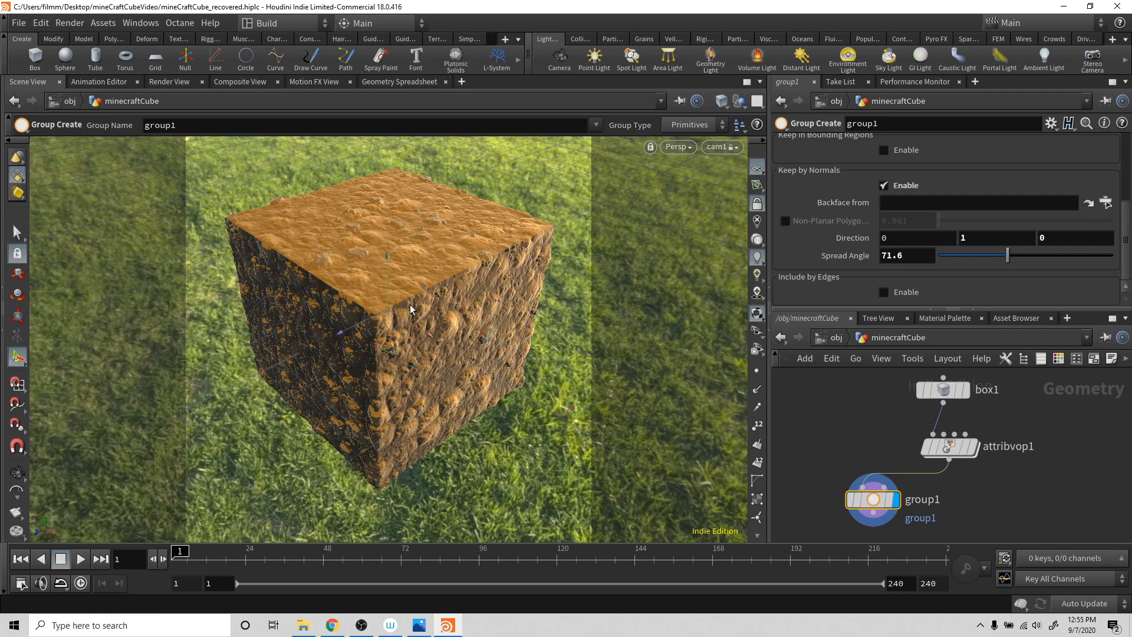
pyautogui.moveTo(1007, 259); pyautogui.dragTo(950, 265)
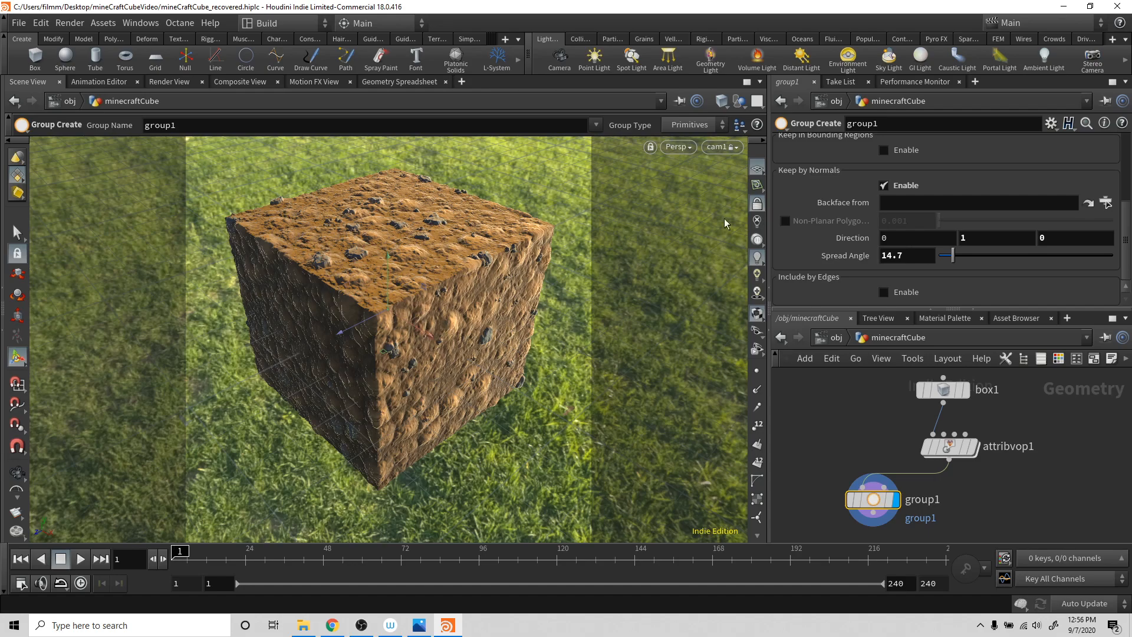
pyautogui.moveTo(952, 255); pyautogui.dragTo(1014, 262)
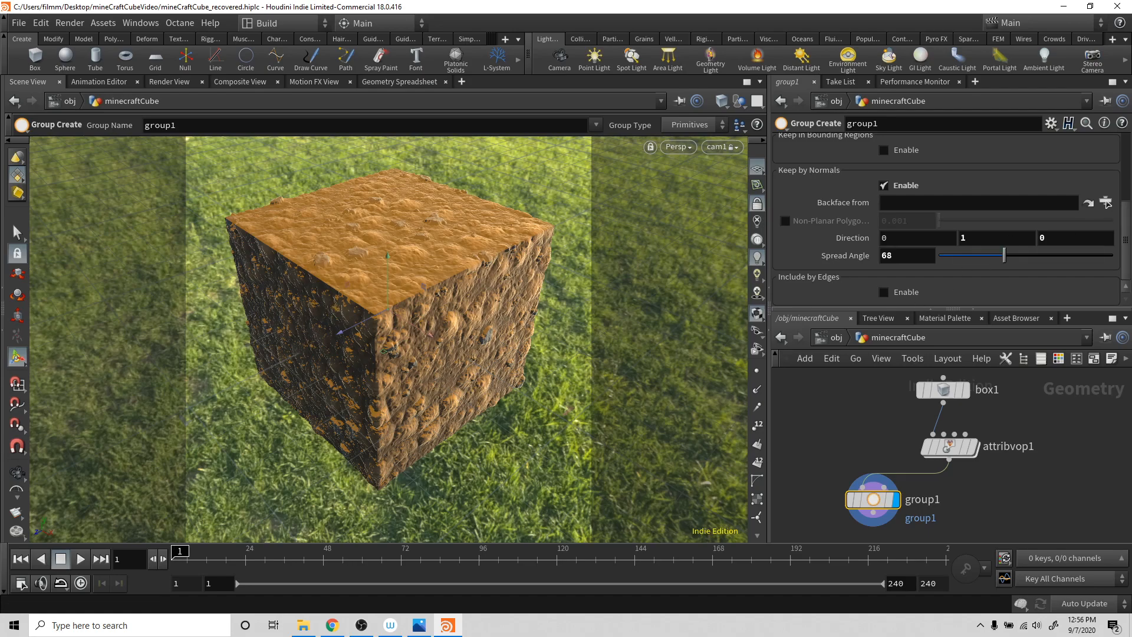
pyautogui.moveTo(1004, 255); pyautogui.dragTo(966, 255)
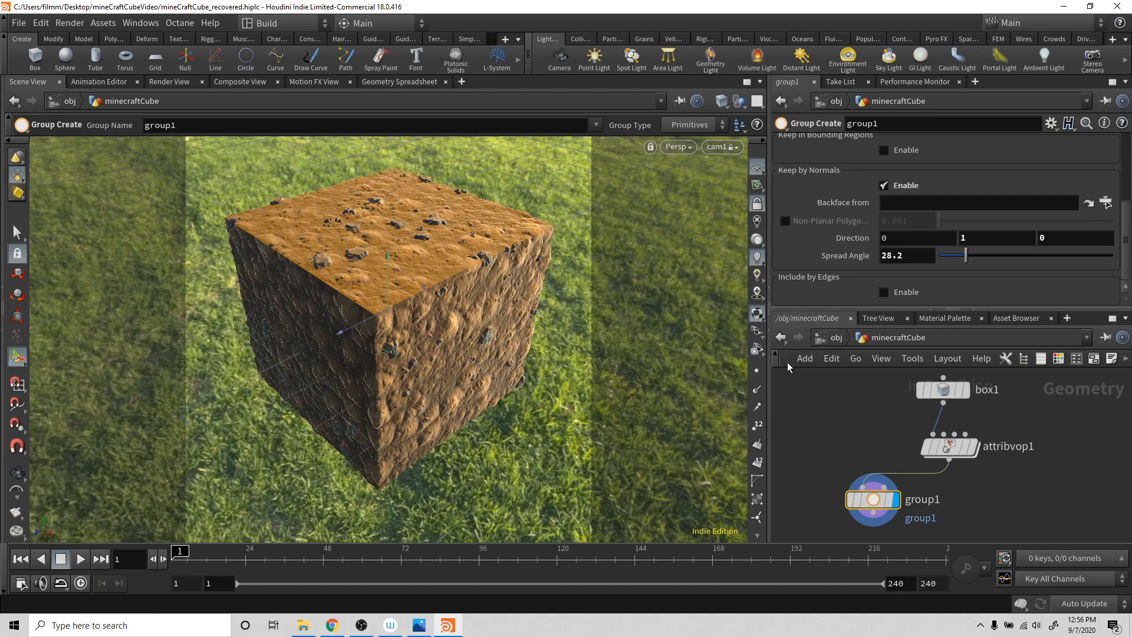
# - Add a Blast node wired after group1 and make it the displayed node
pyautogui.click(873, 512)
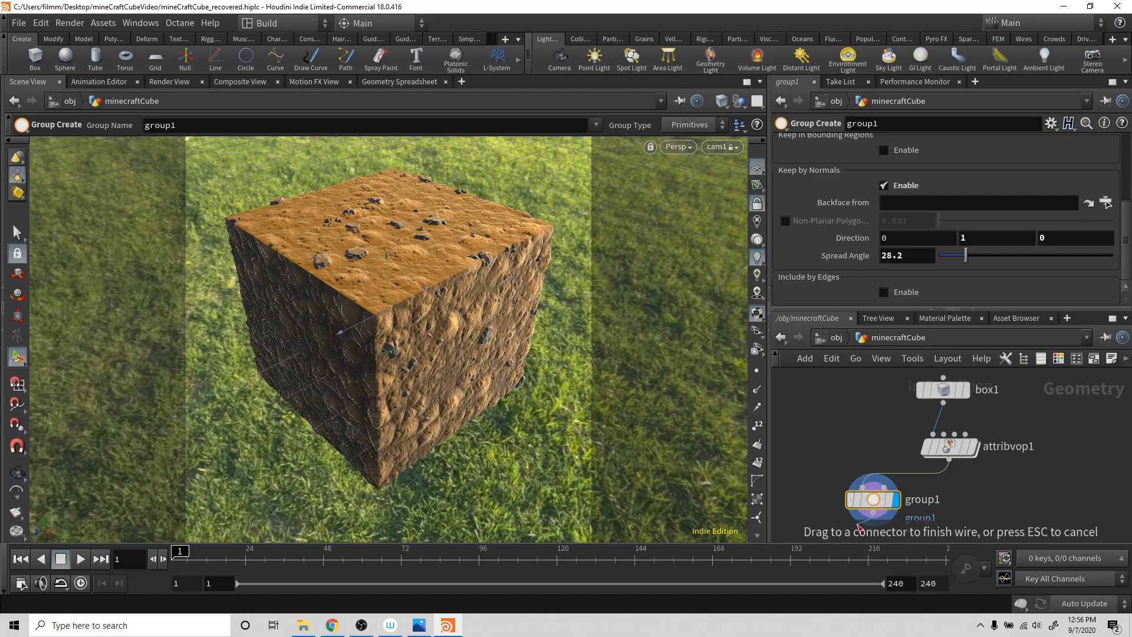
pyautogui.click(857, 529)
pyautogui.write('b')
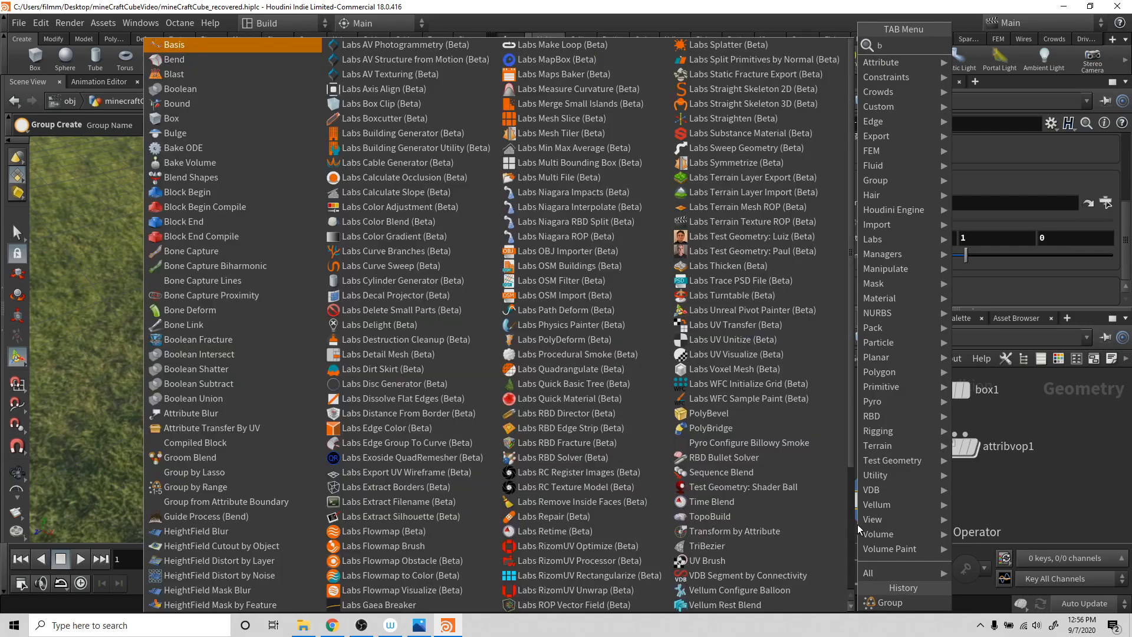
pyautogui.write('las')
pyautogui.press('Return')
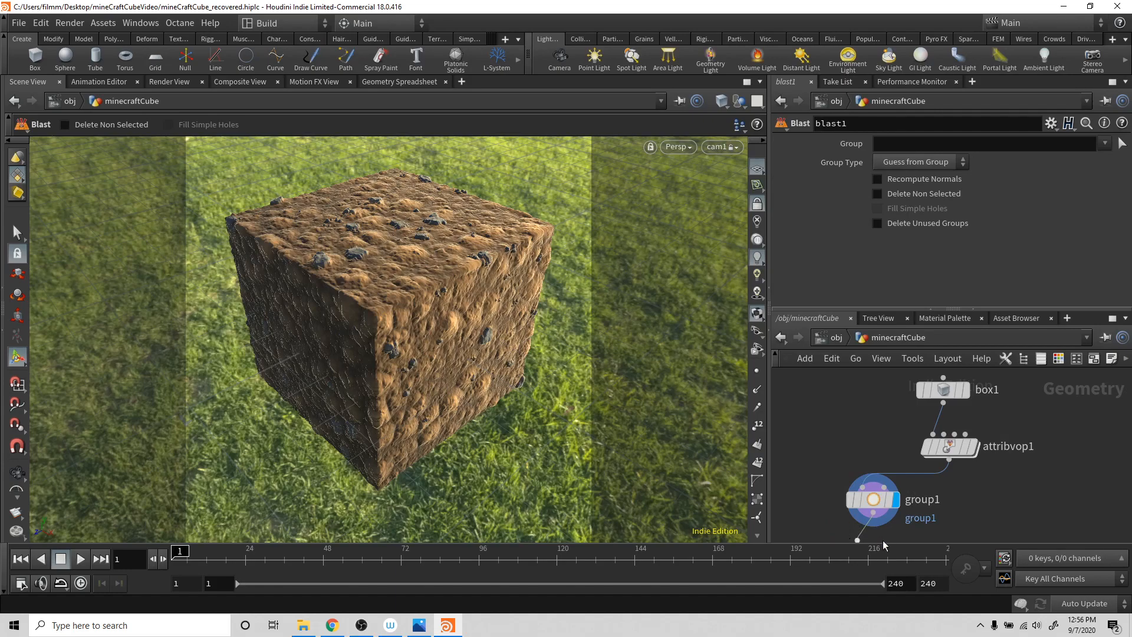
pyautogui.click(891, 517)
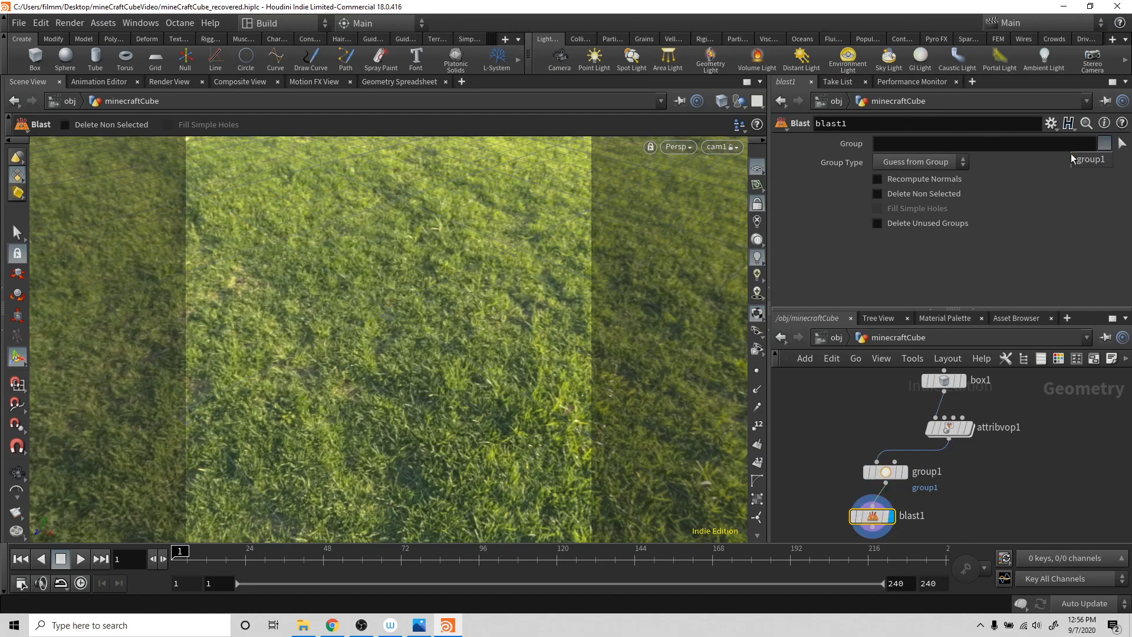
# - Set the Blast node's Group to group1 and enable Delete Non Selected to keep only the cube's top surface
pyautogui.click(1028, 187)
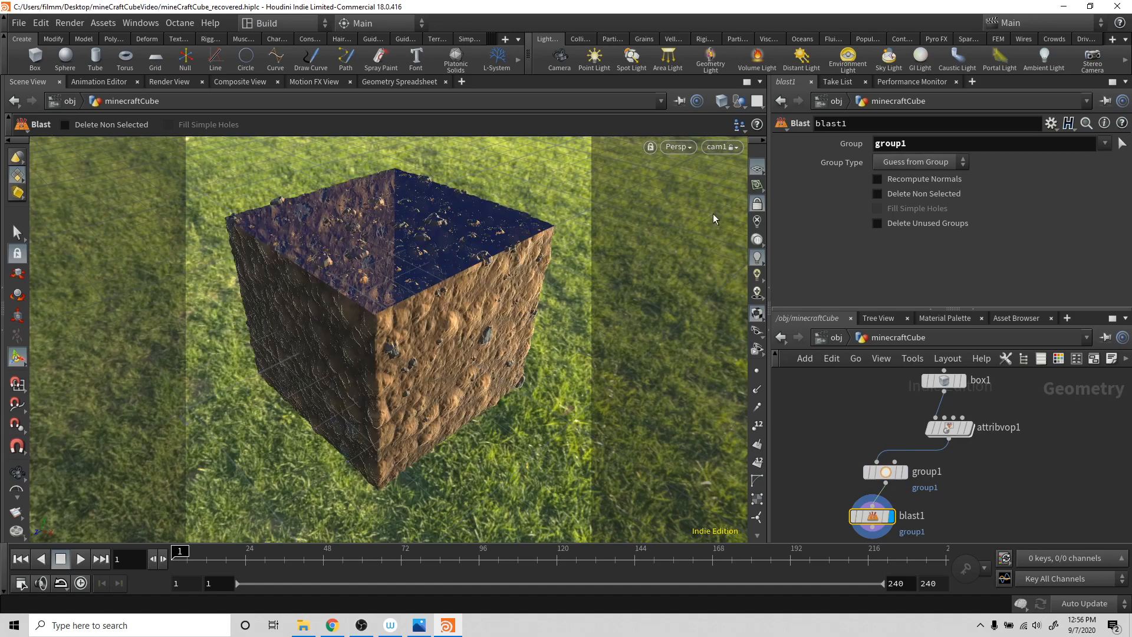
pyautogui.click(929, 198)
pyautogui.moveTo(470, 270)
pyautogui.keyDown('alt'); pyautogui.mouseDown()
pyautogui.moveTo(424, 250)
pyautogui.moveTo(455, 273)
pyautogui.mouseUp(); pyautogui.keyUp('alt')
pyautogui.moveTo(459, 256); pyautogui.dragTo(465, 267, button='middle')
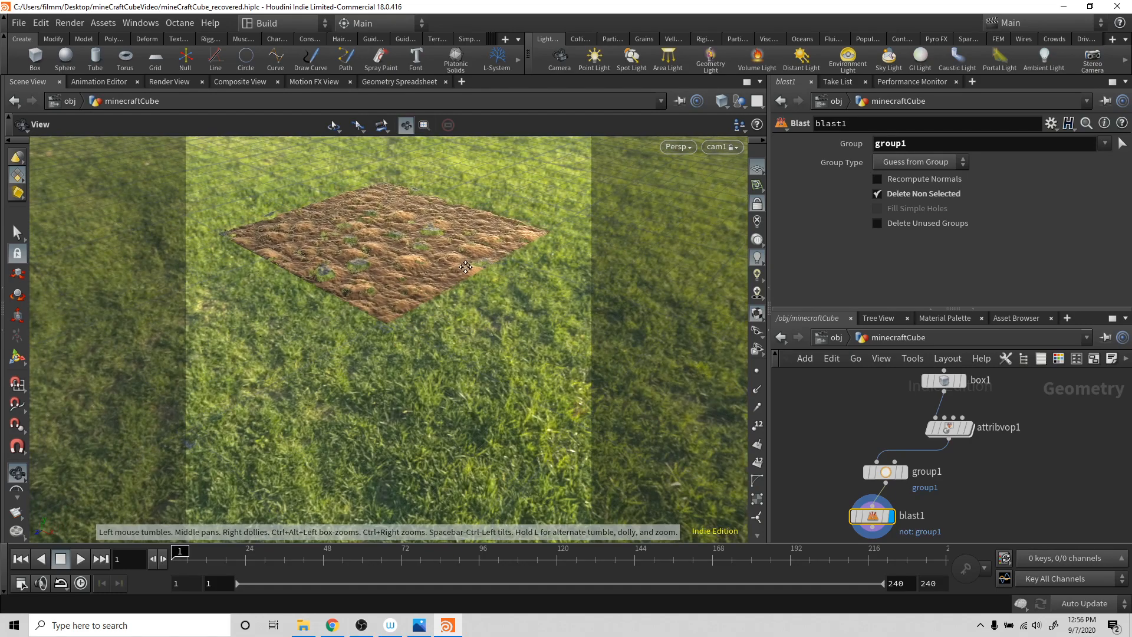
pyautogui.press('Return')
pyautogui.press('Escape')
pyautogui.scroll(-5, 610, 236)
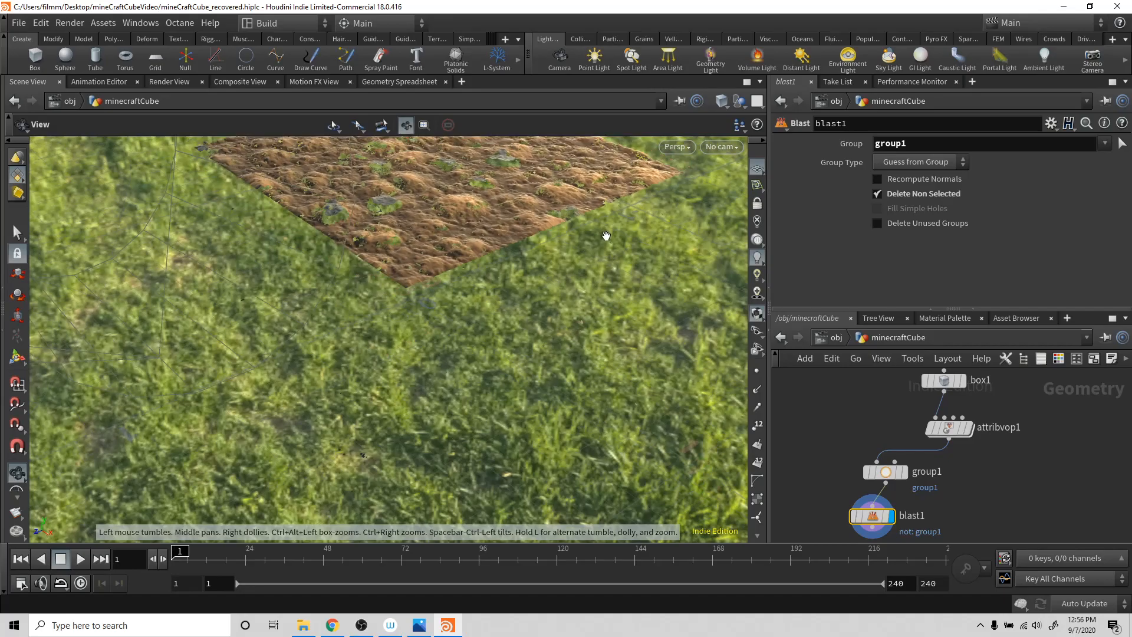
pyautogui.keyDown('alt'); pyautogui.moveTo(606, 235); pyautogui.dragTo(601, 371, button='middle'); pyautogui.keyUp('alt')
pyautogui.keyDown('alt'); pyautogui.moveTo(601, 371); pyautogui.dragTo(506, 258); pyautogui.keyUp('alt')
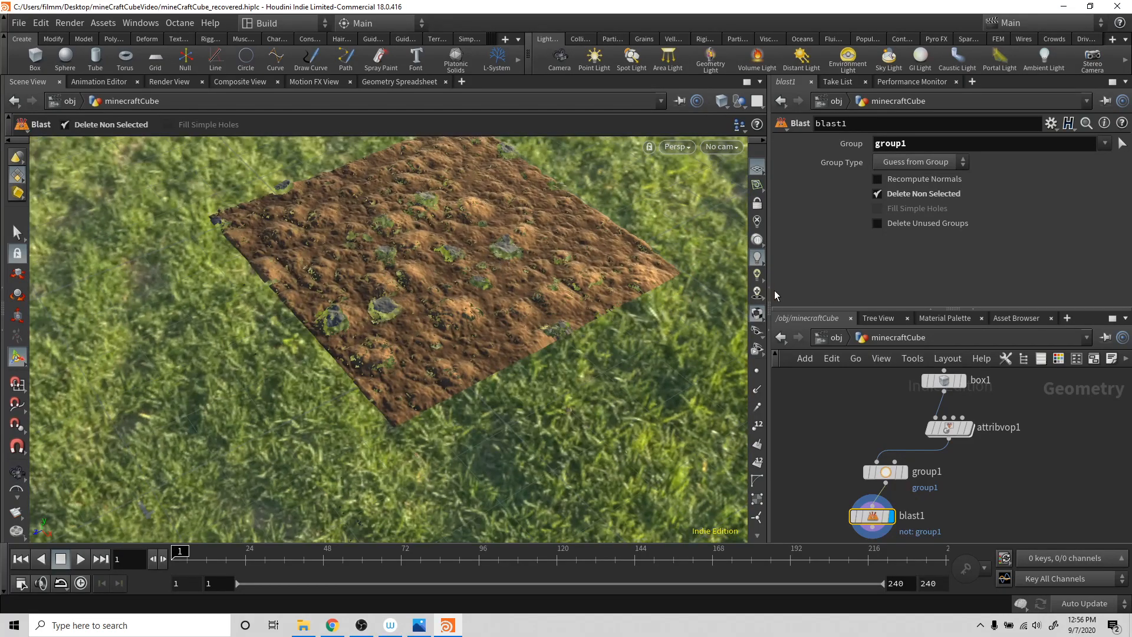
# - Set the display back to attribvop1 and hide the minecraftCube object at the object level
pyautogui.click(970, 428)
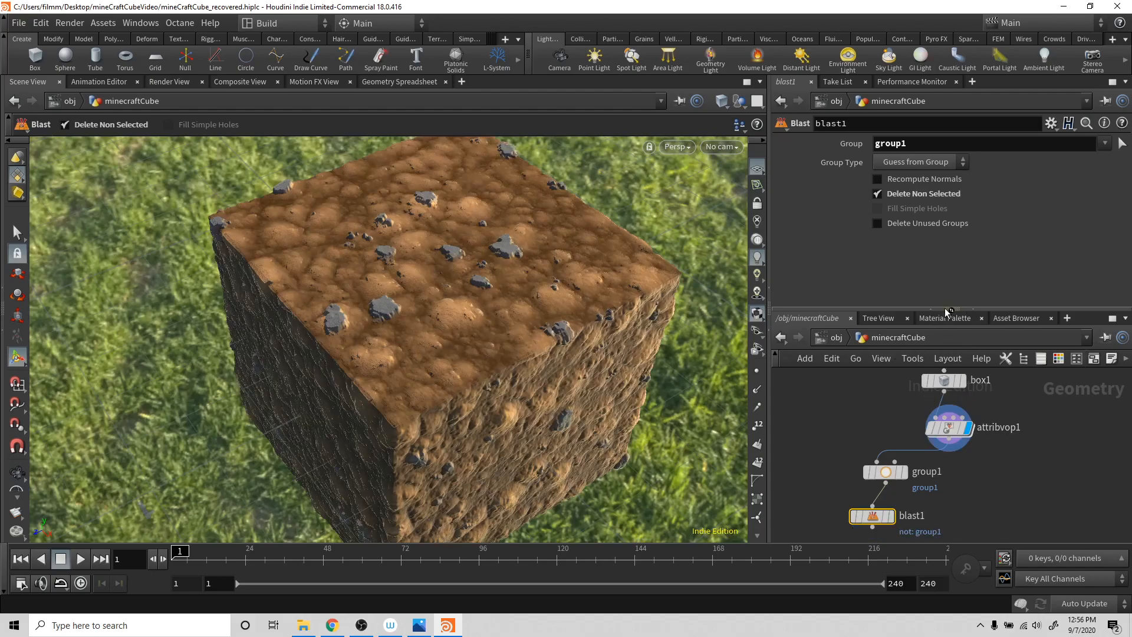
pyautogui.click(835, 338)
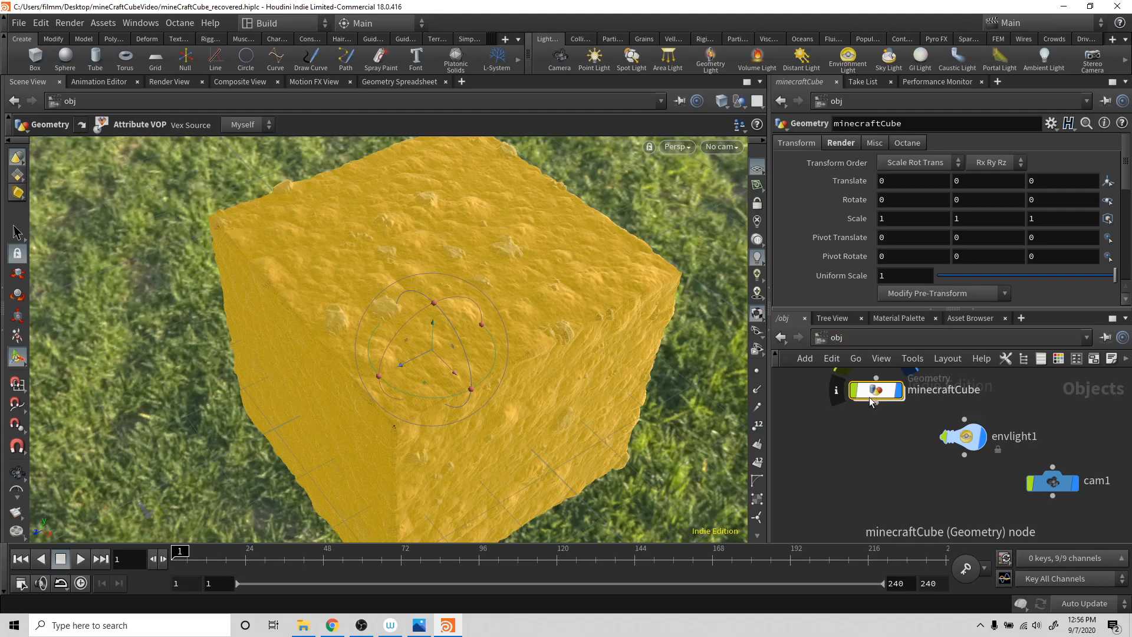
pyautogui.click(899, 391)
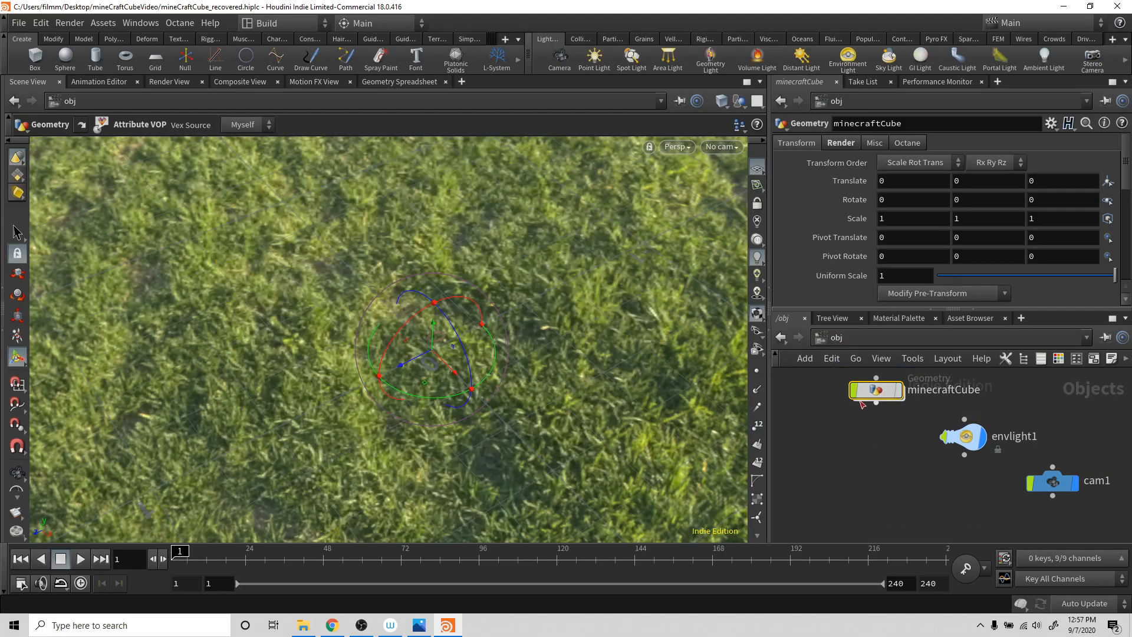
pyautogui.moveTo(869, 392); pyautogui.dragTo(888, 392)
# - Create a new Geometry object named groundSurface below the minecraftCube node
pyautogui.click(867, 444)
pyautogui.press('Tab')
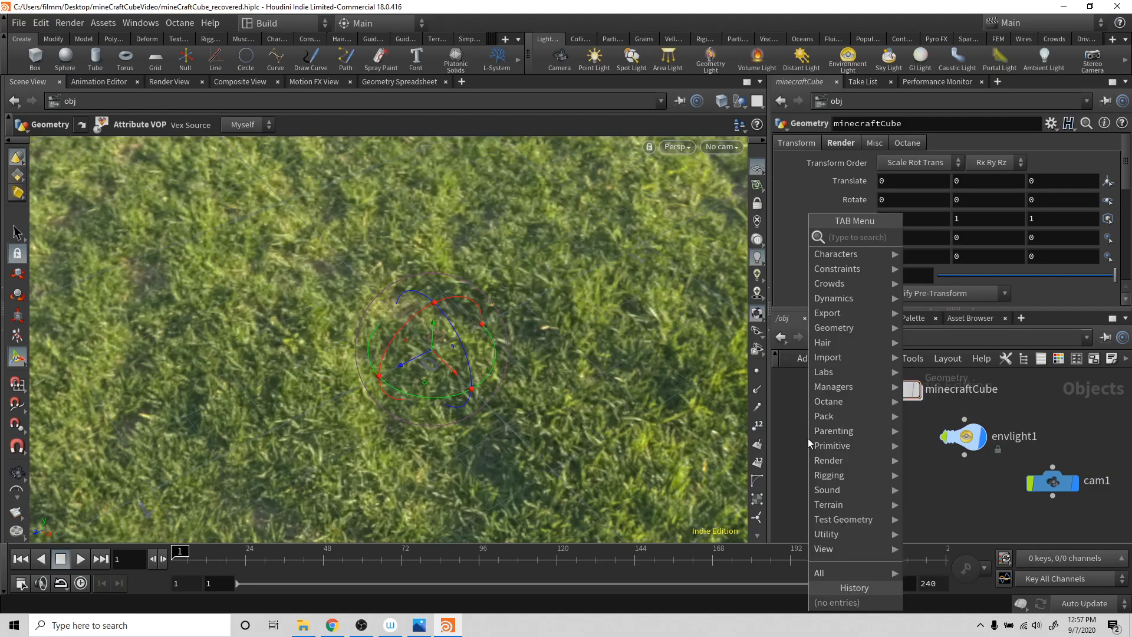
pyautogui.write('g')
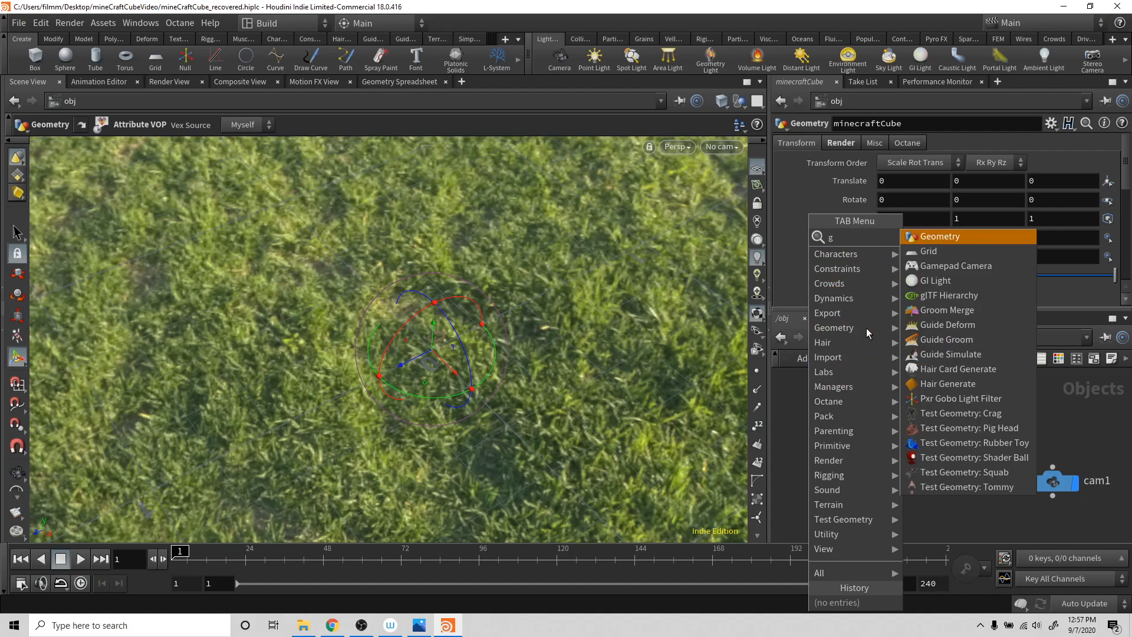
pyautogui.press('Return')
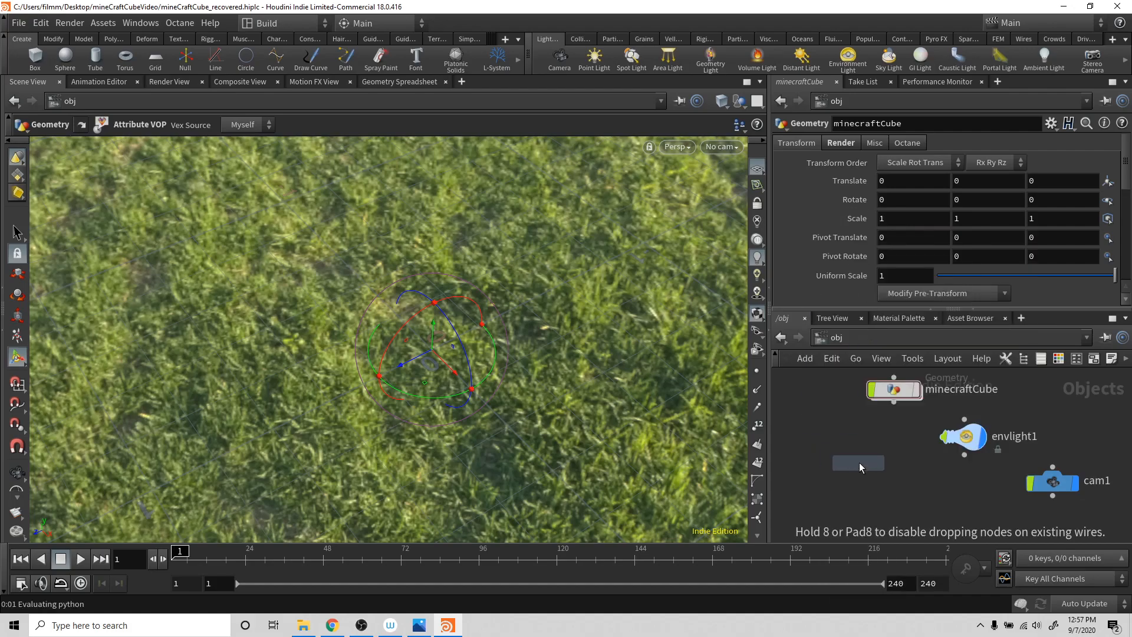
pyautogui.click(856, 453)
pyautogui.doubleClick(894, 453)
pyautogui.doubleClick(895, 452)
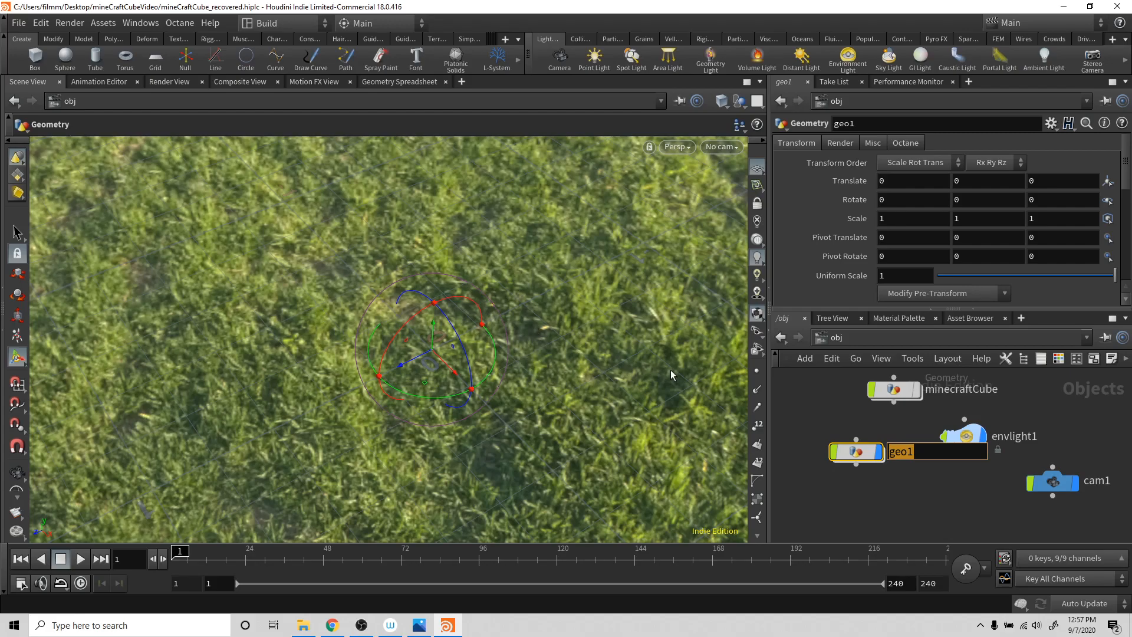
pyautogui.write('g')
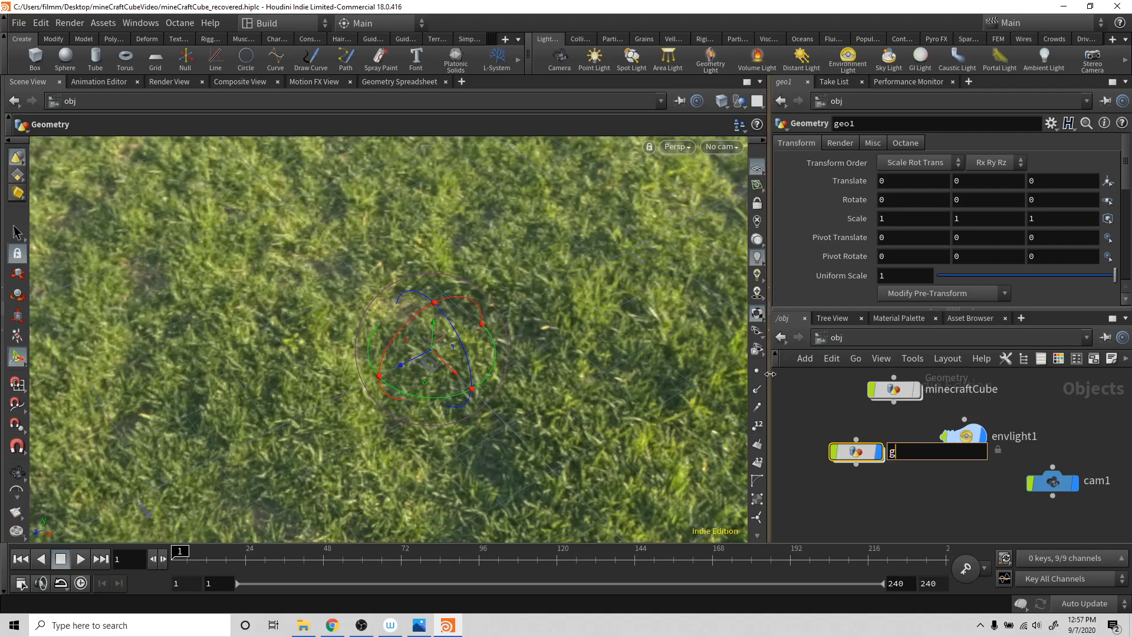
pyautogui.write('roundSurface')
pyautogui.press('Return')
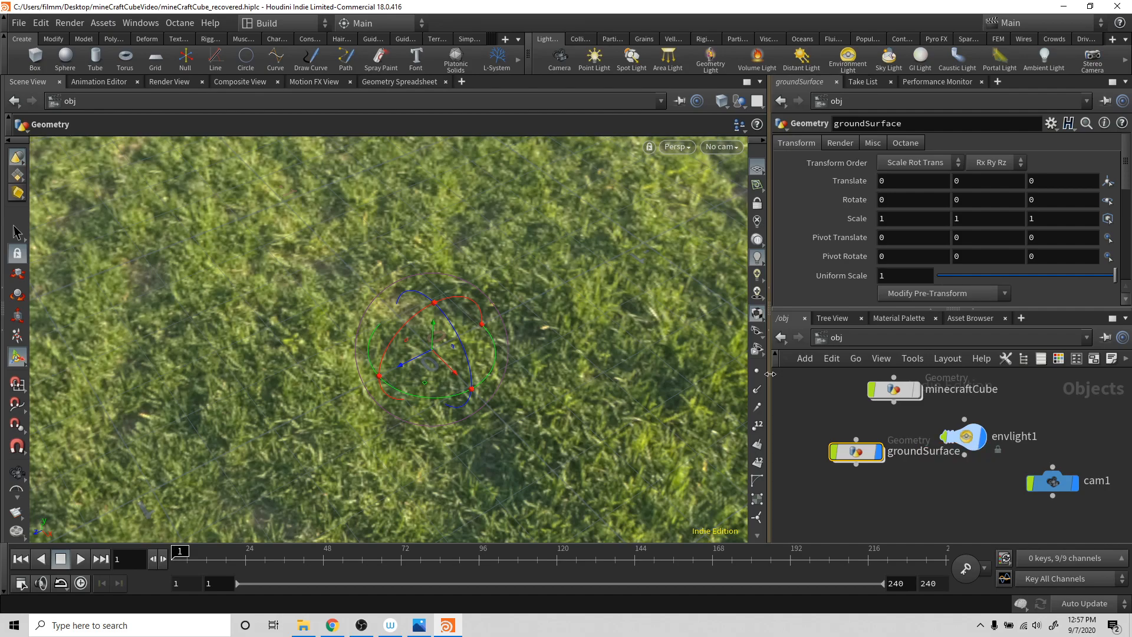
pyautogui.moveTo(860, 458); pyautogui.dragTo(825, 443)
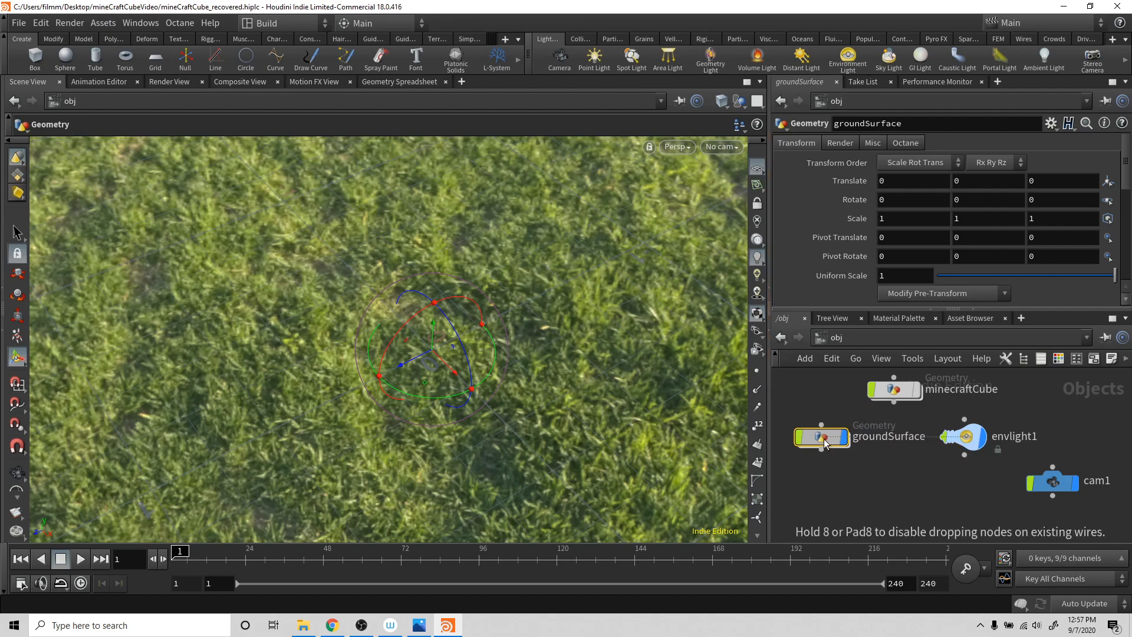
# - Go inside the groundSurface network and add an Object Merge node
pyautogui.doubleClick(824, 439)
pyautogui.press('Tab')
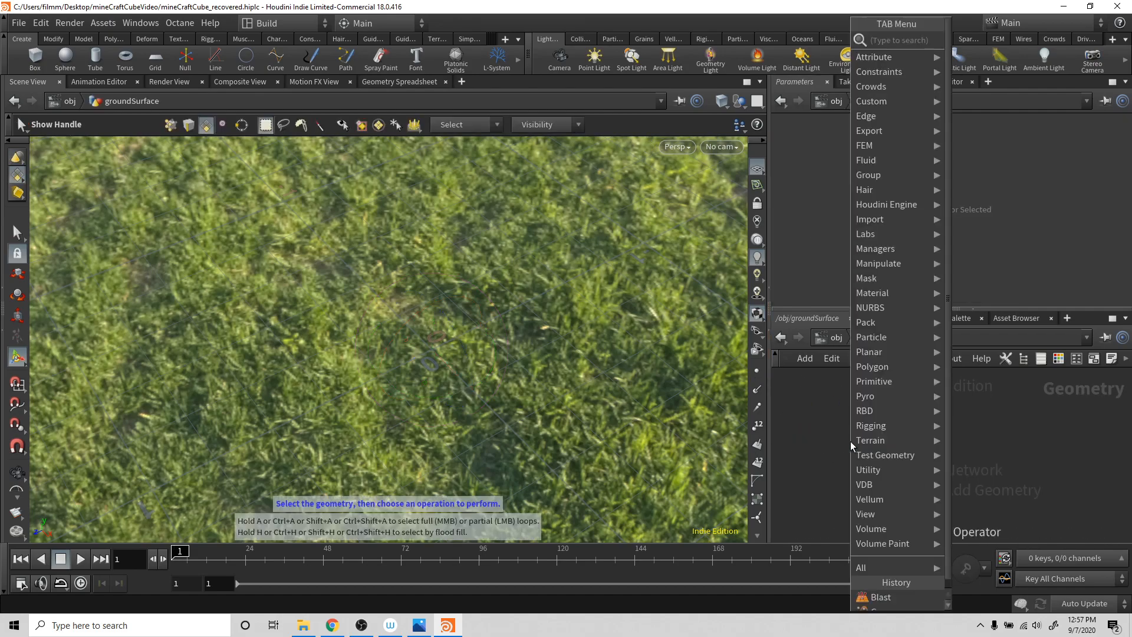
pyautogui.write('oabe')
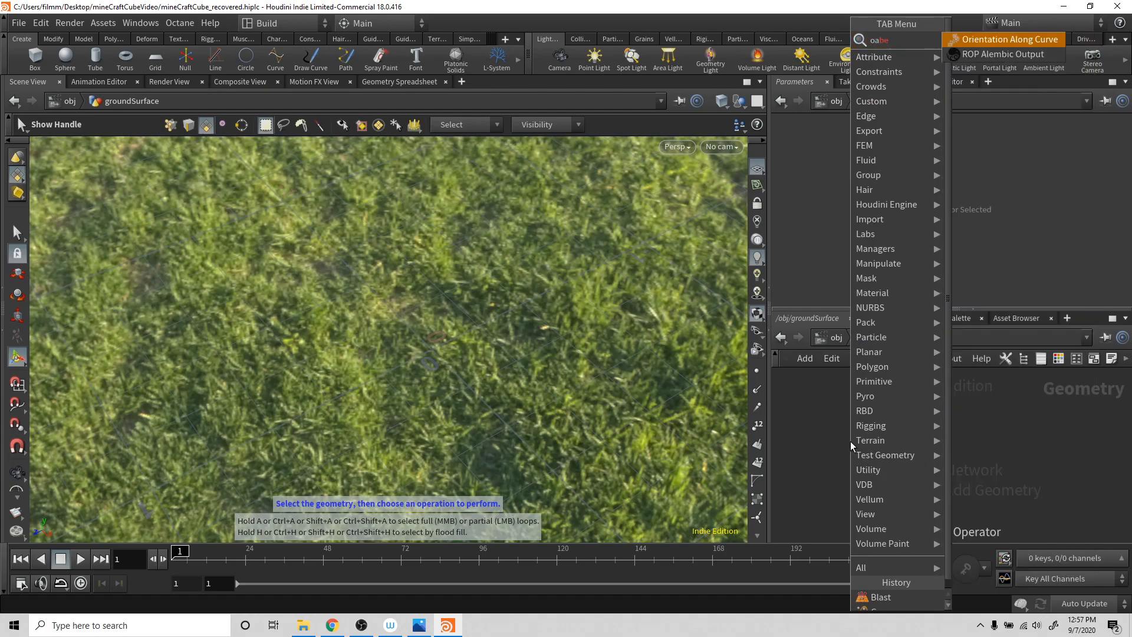
pyautogui.press('BackSpace')
pyautogui.write('bejen')
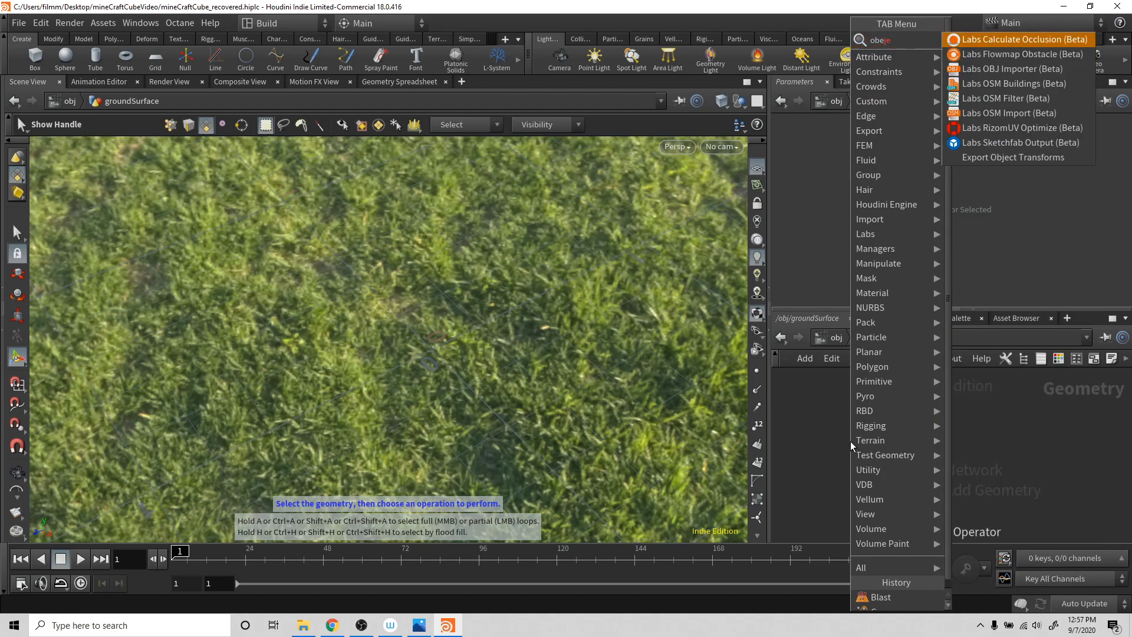
pyautogui.press('BackSpace')
pyautogui.press('BackSpace')
pyautogui.write('jec')
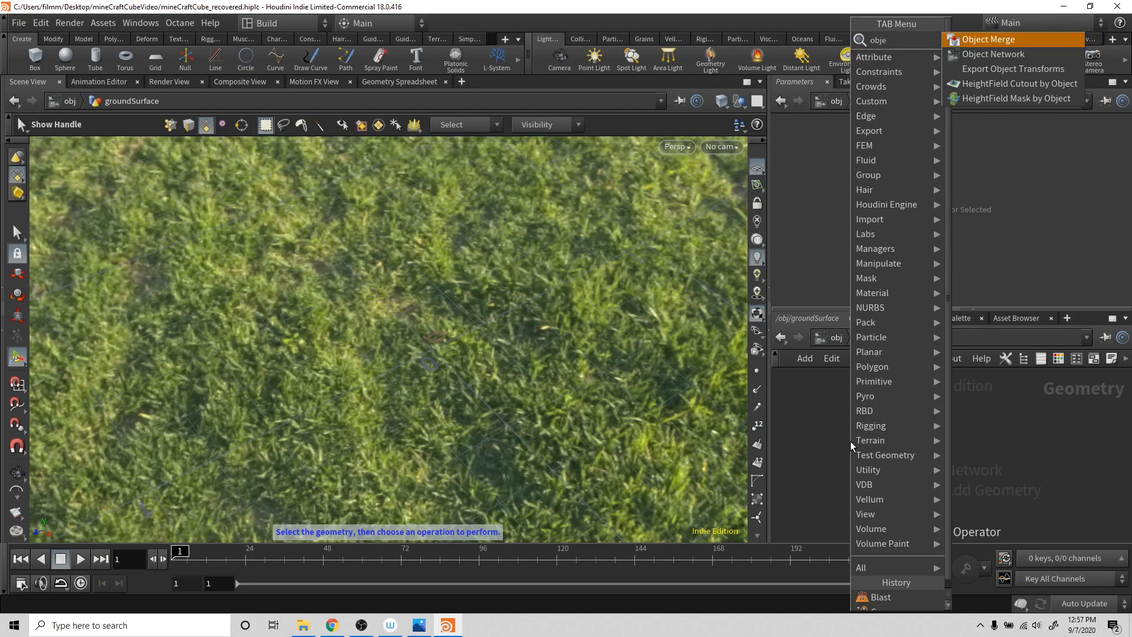
pyautogui.press('Return')
pyautogui.click(850, 440)
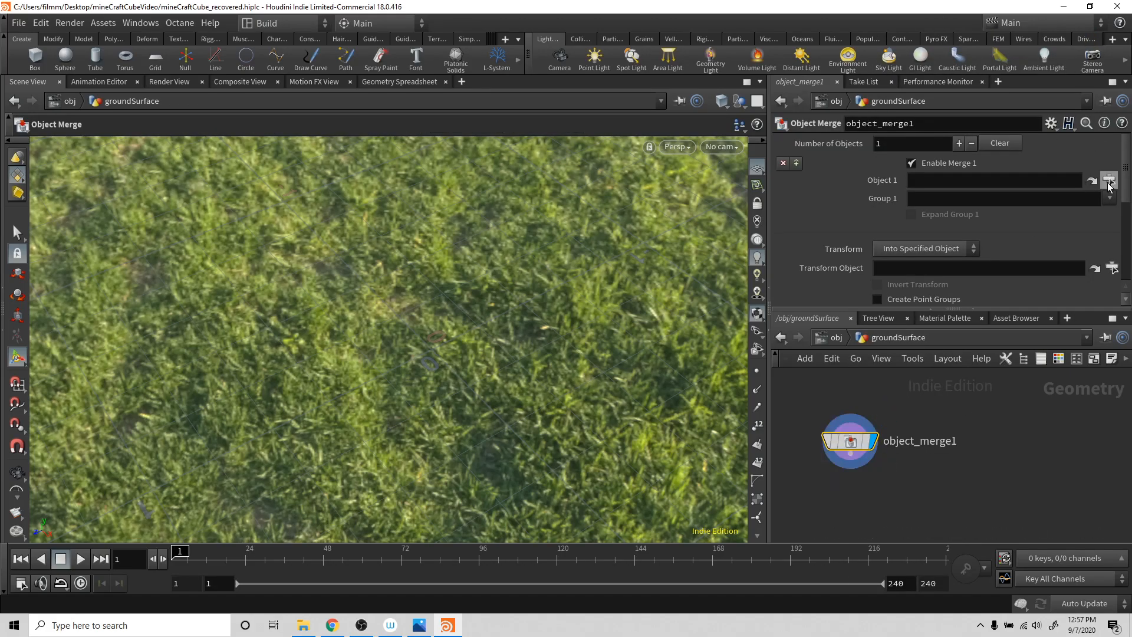
# - Set the Object Merge node's Object 1 to /obj/minecraftCube/blast1
pyautogui.click(1109, 180)
pyautogui.click(972, 143)
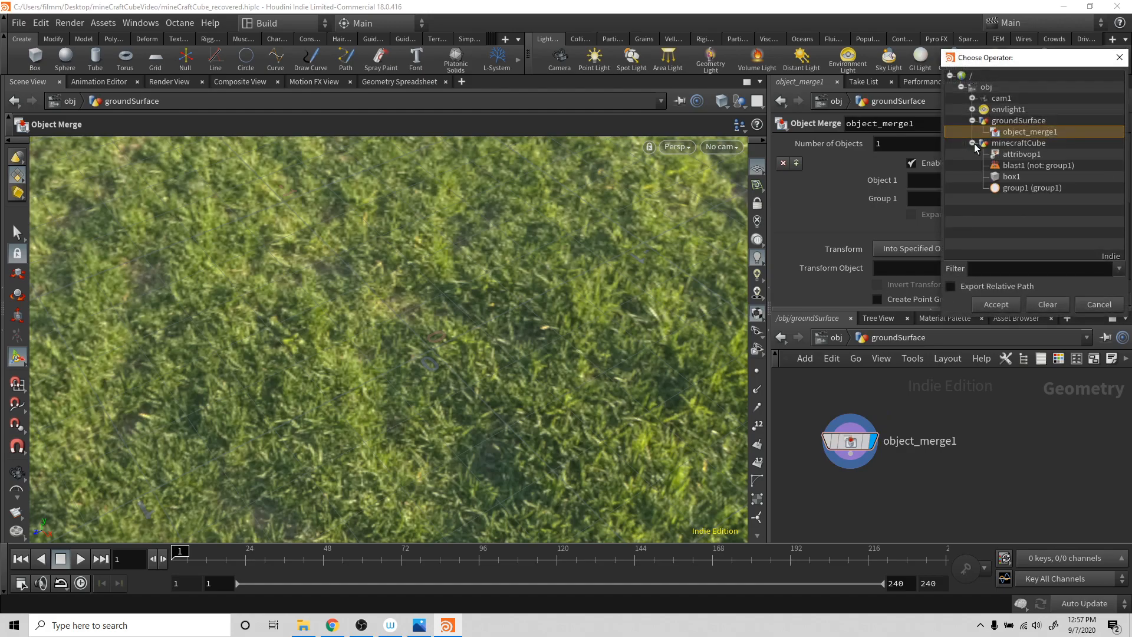
pyautogui.click(1026, 166)
pyautogui.doubleClick(1026, 166)
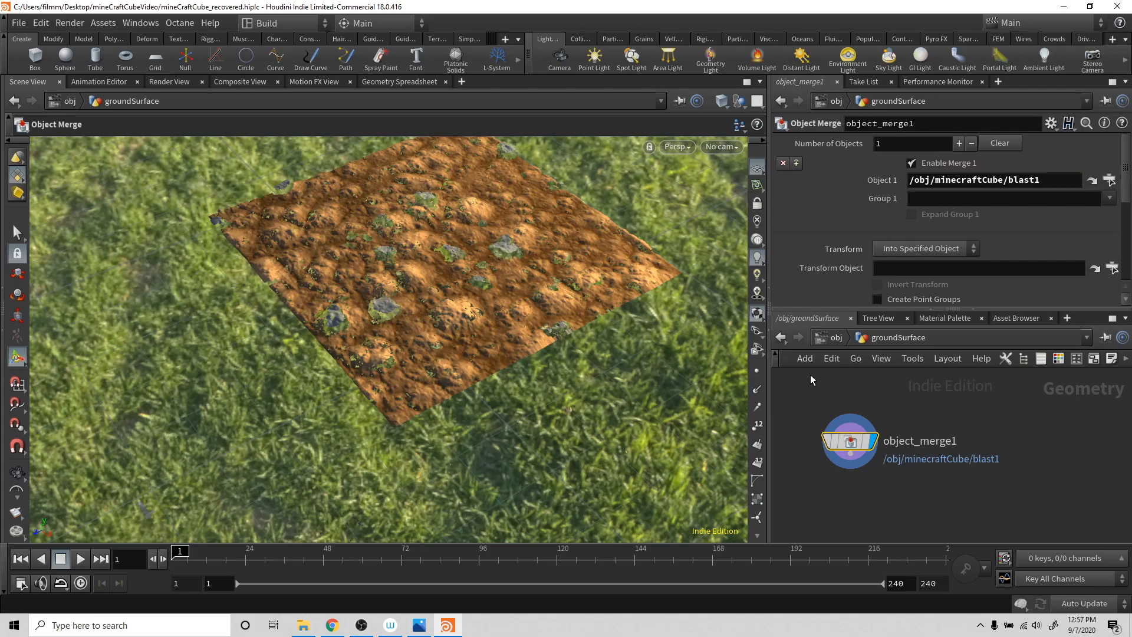
# - Return to the object level and add fur to the groundSurface geometry without choosing an animated skin
pyautogui.click(835, 337)
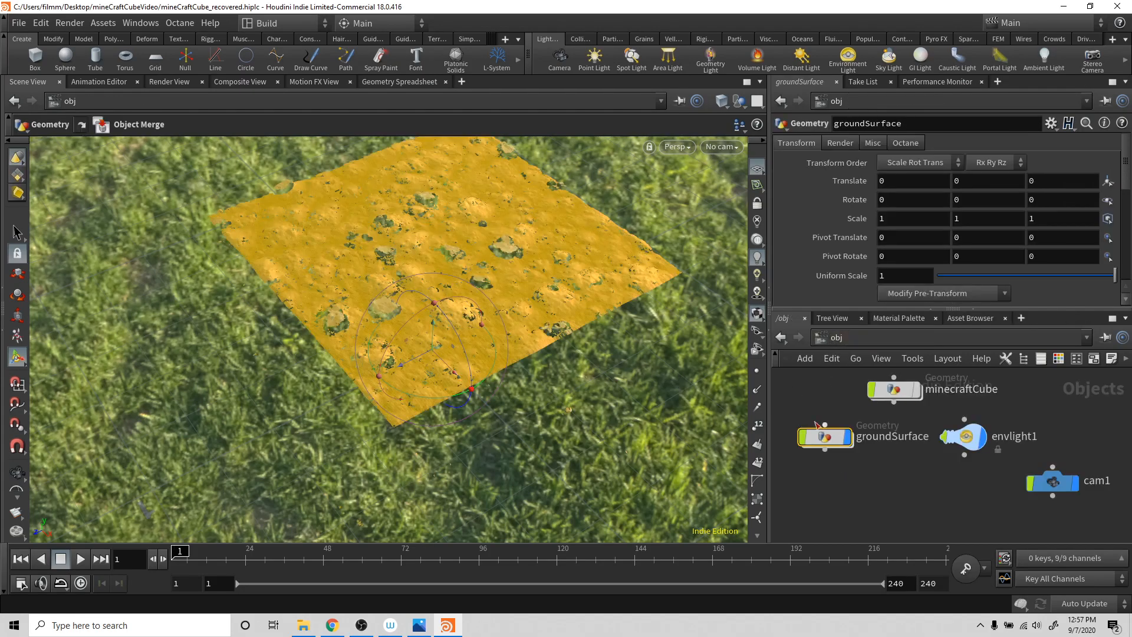
pyautogui.press('Escape')
pyautogui.moveTo(573, 320); pyautogui.dragTo(579, 386)
pyautogui.click(866, 502)
pyautogui.press('space')
pyautogui.moveTo(473, 368); pyautogui.dragTo(449, 428)
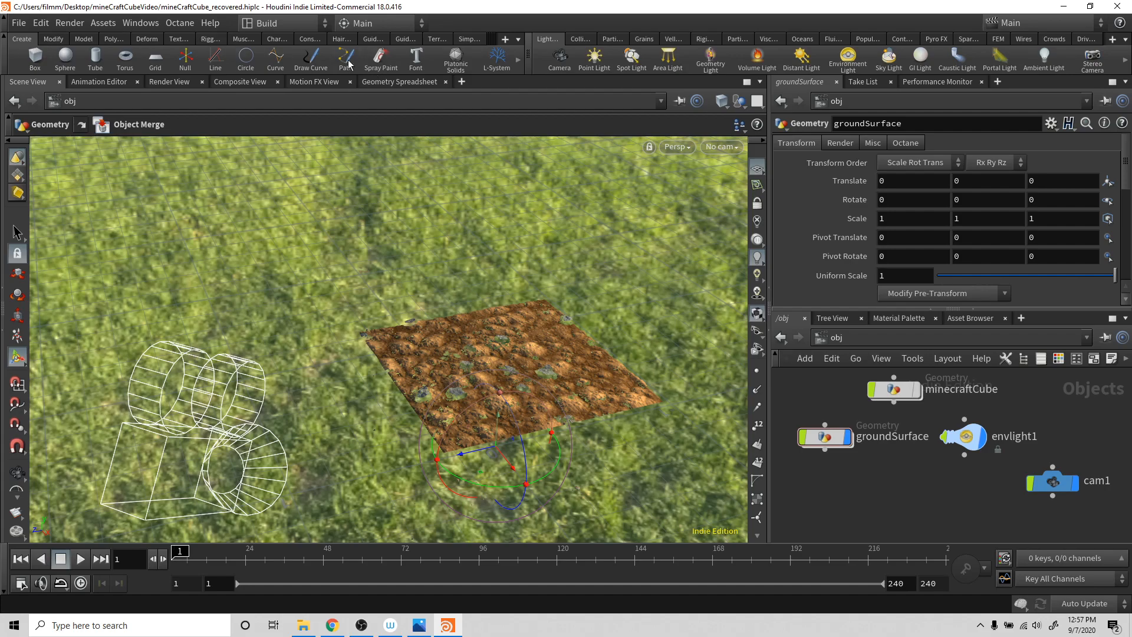
pyautogui.click(341, 39)
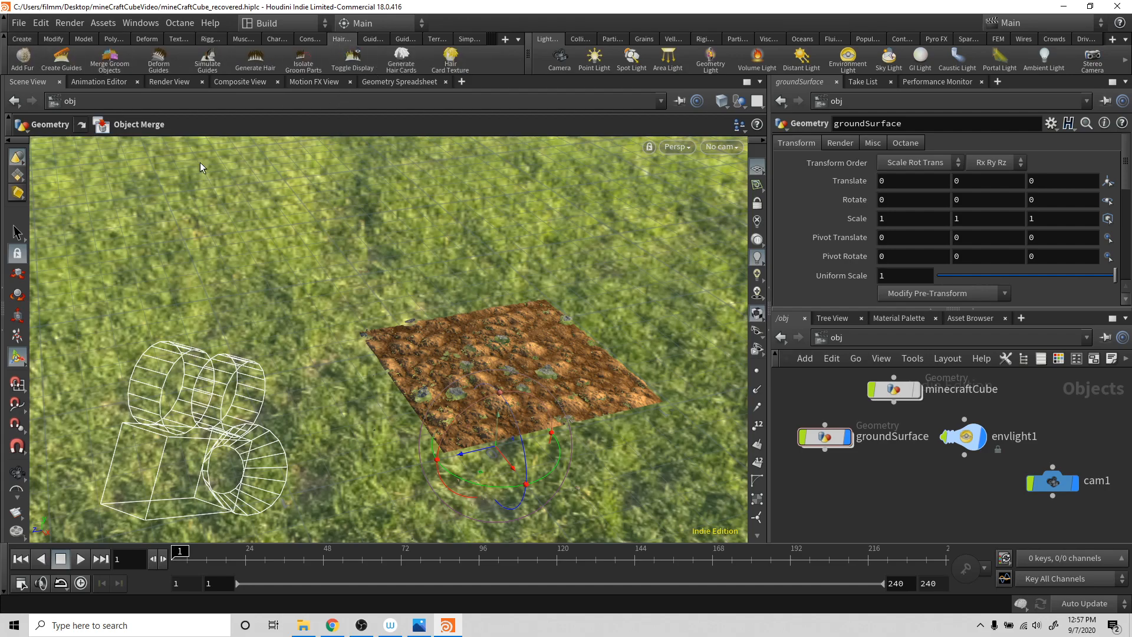
pyautogui.click(28, 58)
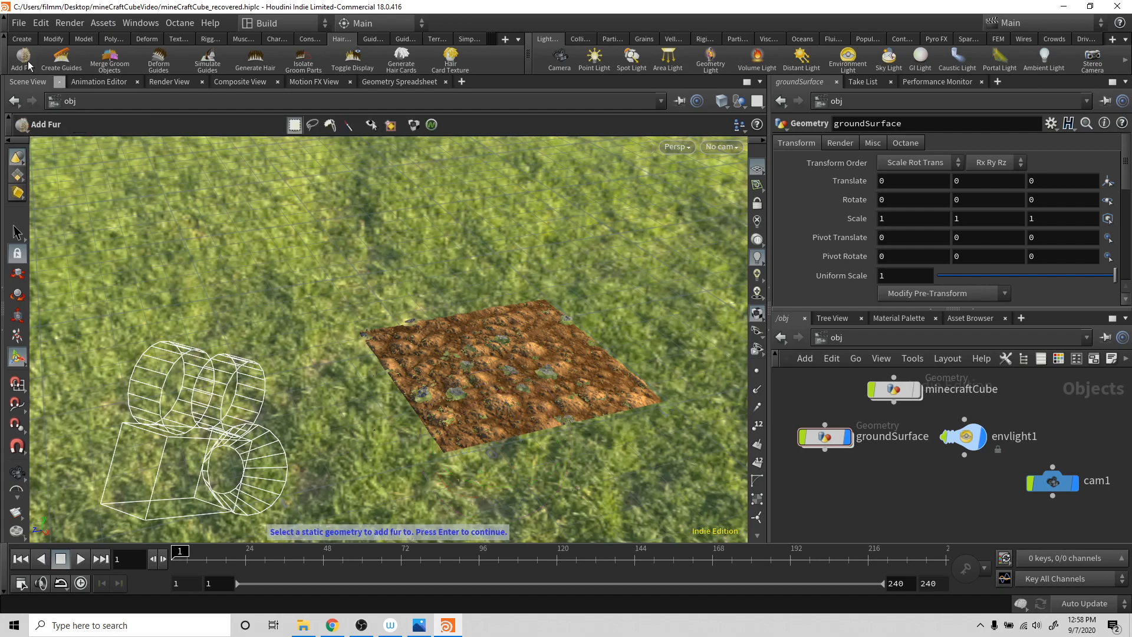
pyautogui.click(558, 366)
pyautogui.press('Return')
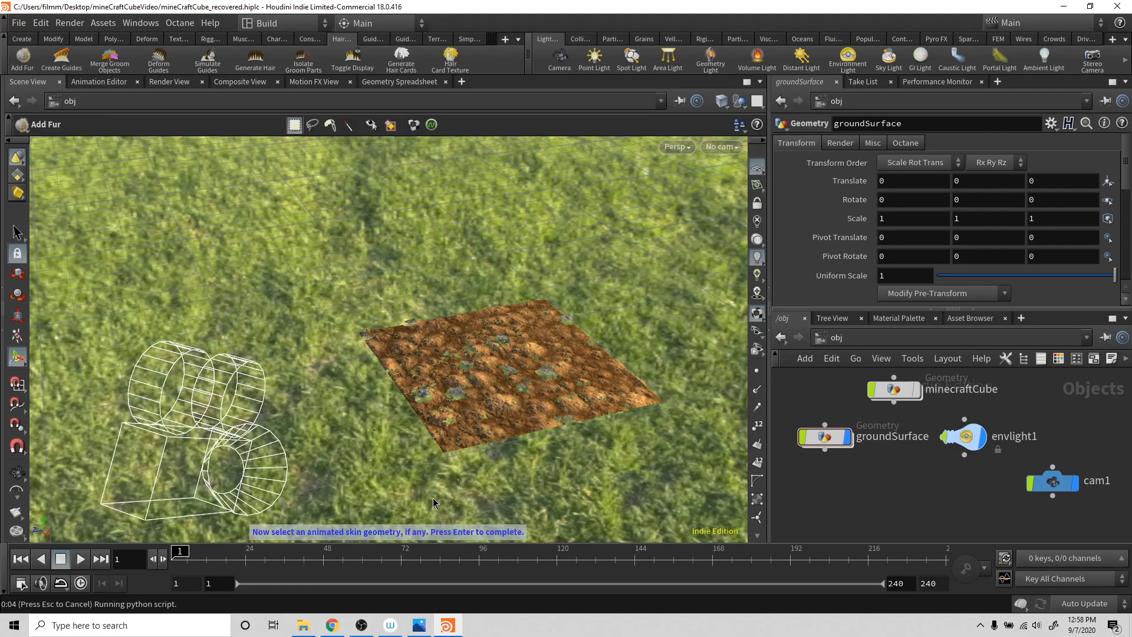
pyautogui.press('Return')
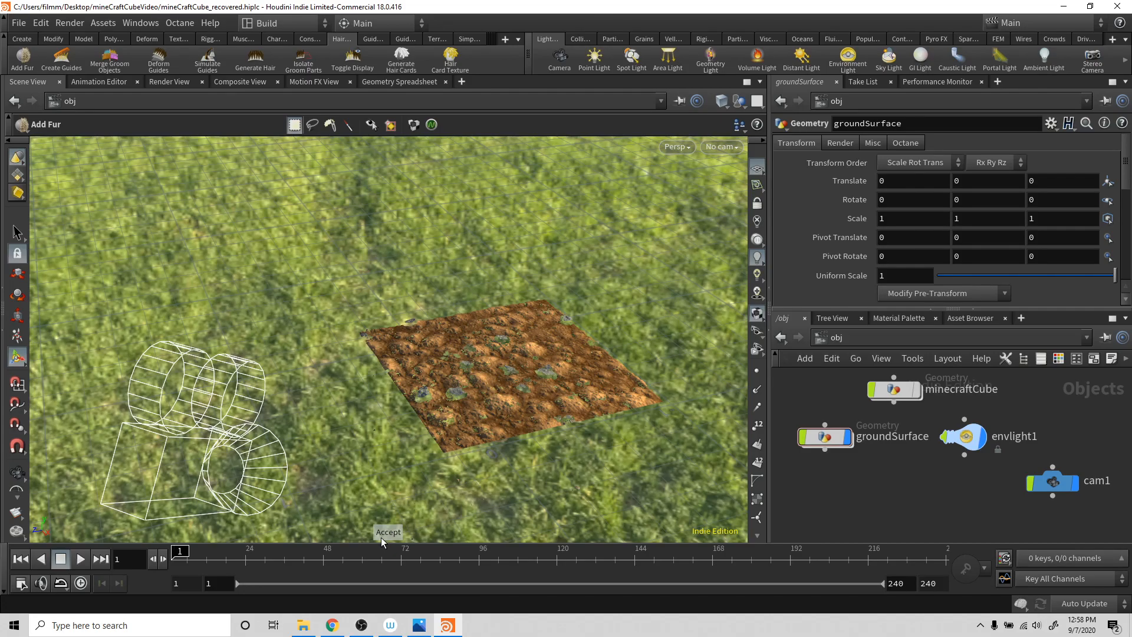
# - Set the guide Density of groundSurface_groom to 1000
pyautogui.keyDown('alt'); pyautogui.moveTo(498, 379); pyautogui.dragTo(553, 341); pyautogui.keyUp('alt')
pyautogui.scroll(5, 548, 346)
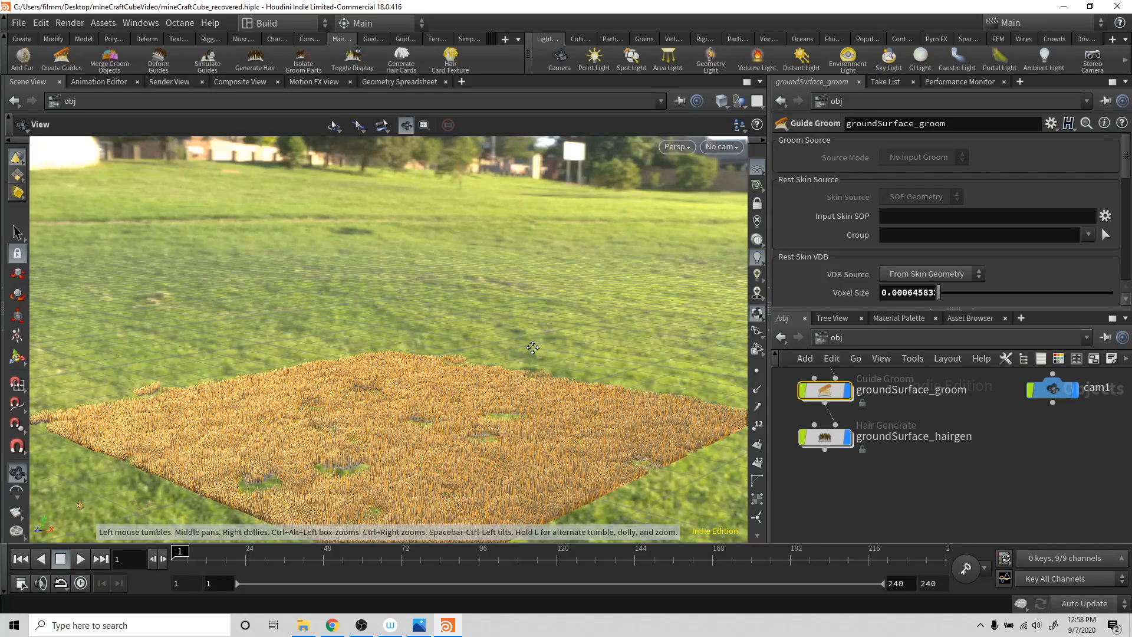
pyautogui.moveTo(532, 352); pyautogui.dragTo(531, 268, button='middle')
pyautogui.press('Return')
pyautogui.scroll(-4, 889, 277)
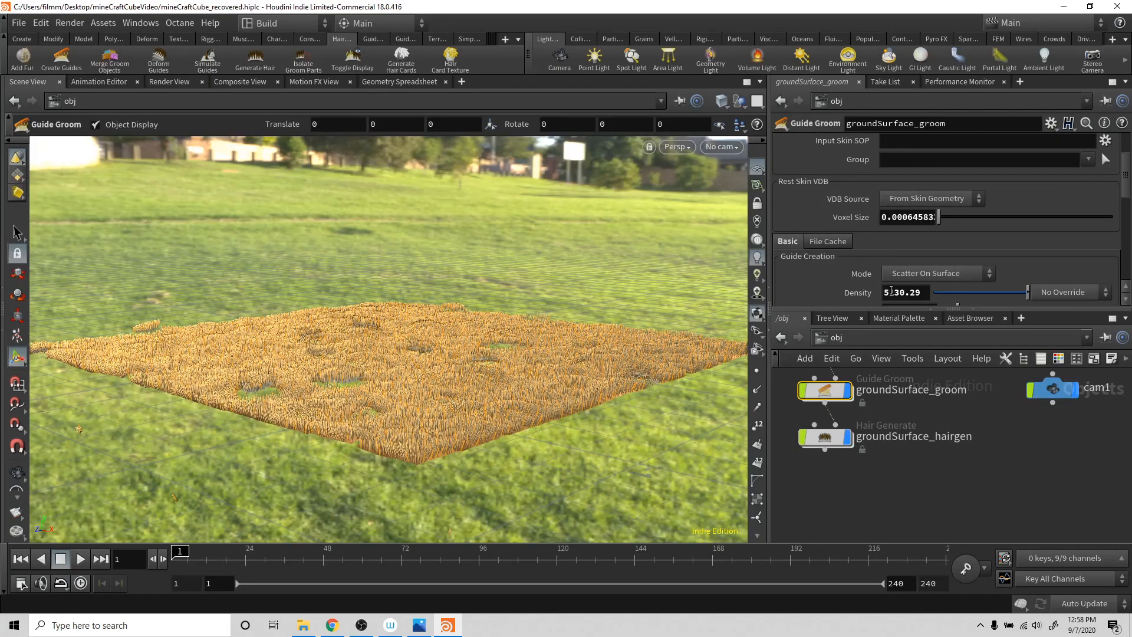
pyautogui.click(900, 257)
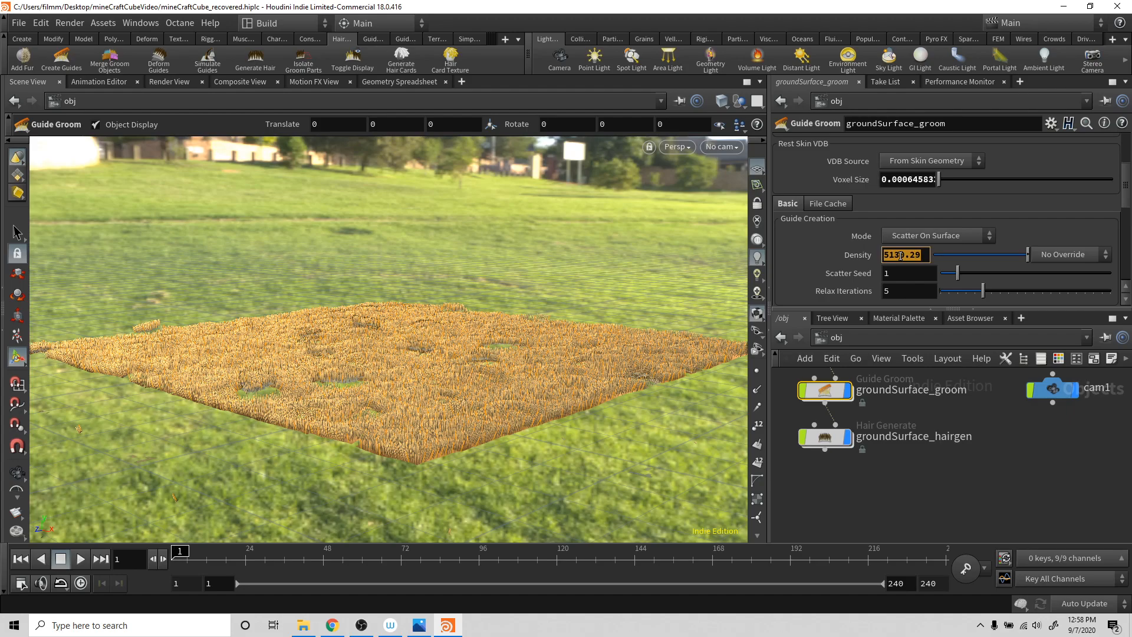
pyautogui.write('100')
pyautogui.press('Return')
pyautogui.press('Escape')
pyautogui.moveTo(514, 430); pyautogui.dragTo(353, 411)
pyautogui.press('Return')
# - Try guide Density values of 500 and 100 on groundSurface_groom
pyautogui.click(905, 258)
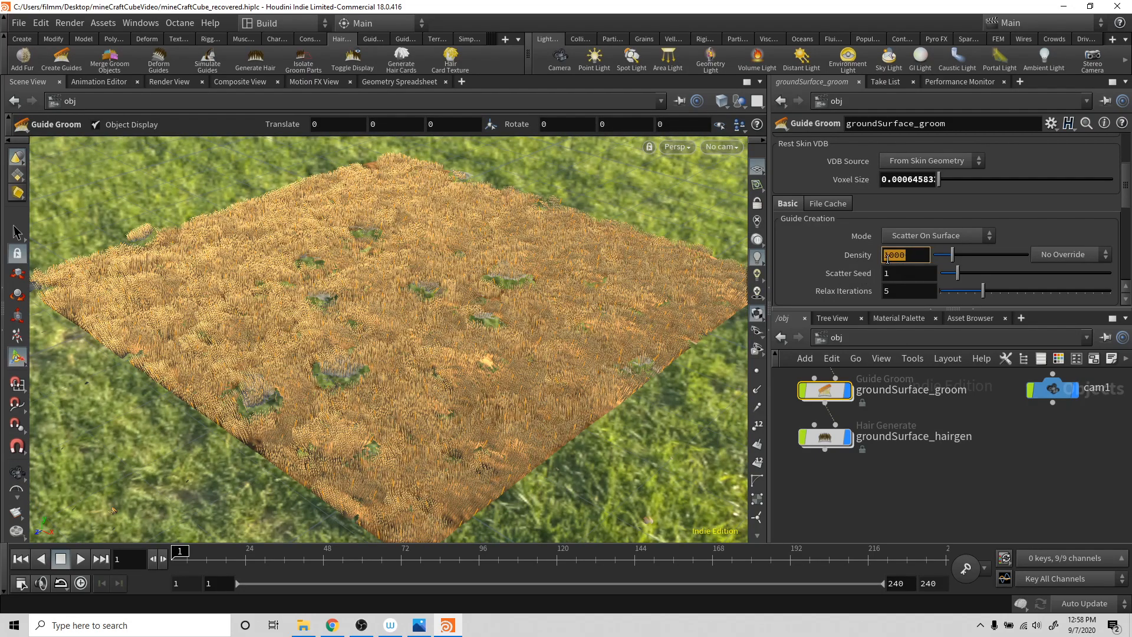
pyautogui.write('500')
pyautogui.press('Return')
pyautogui.press('Escape')
pyautogui.moveTo(735, 310); pyautogui.dragTo(576, 345)
pyautogui.press('Return')
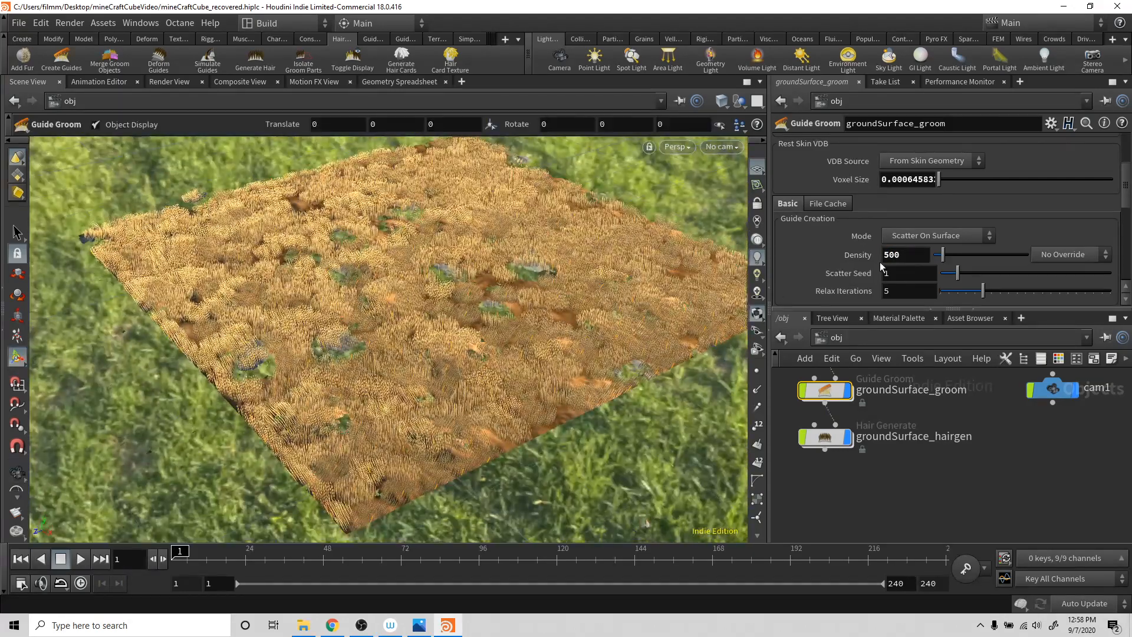
pyautogui.doubleClick(910, 252)
pyautogui.write('100')
pyautogui.press('Return')
# - Set the groom's guide Density back to 1000 and view the fur from a lower angle
pyautogui.doubleClick(908, 252)
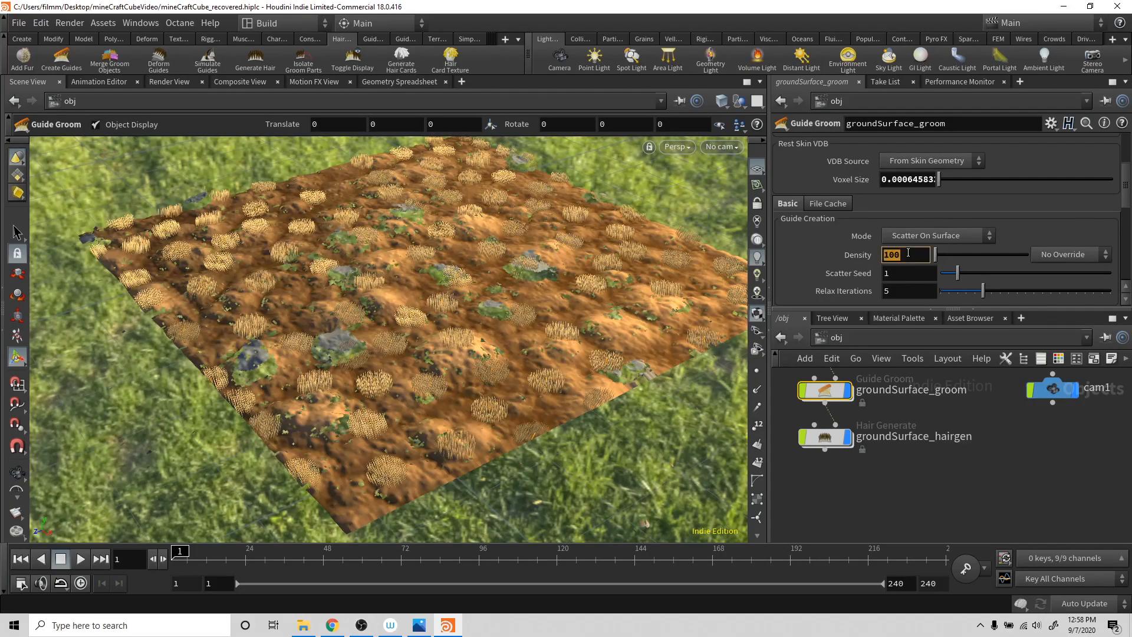
pyautogui.write('1000')
pyautogui.press('Return')
pyautogui.keyDown('alt'); pyautogui.moveTo(571, 384); pyautogui.dragTo(559, 324); pyautogui.keyUp('alt')
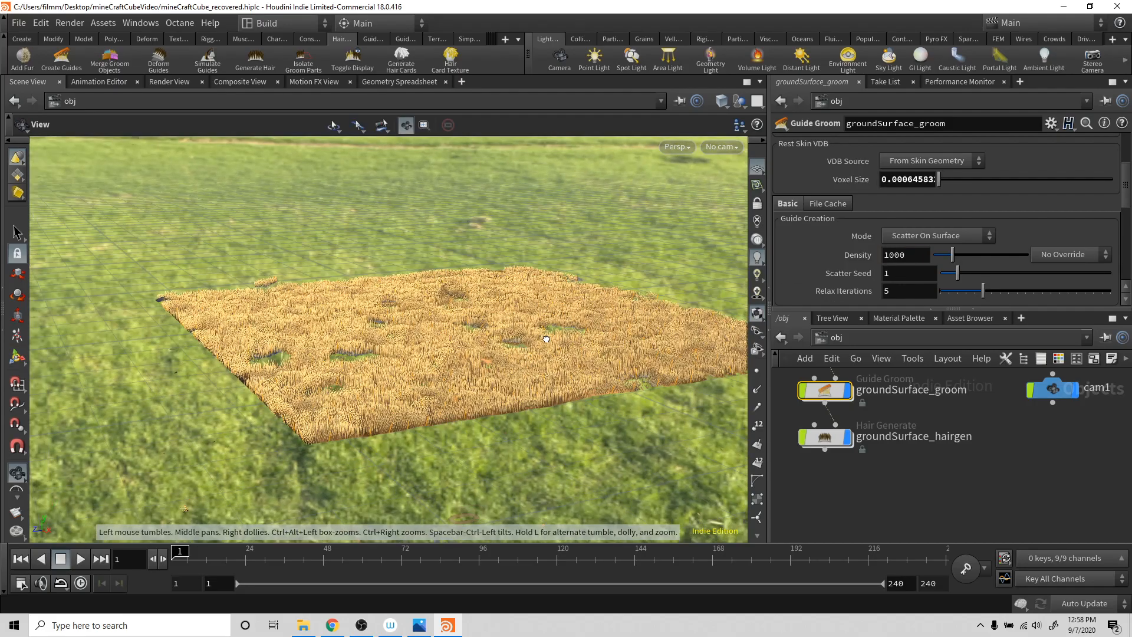
# - Try a guide Length of 0.1 on groundSurface_groom and check the fur height from the side
pyautogui.scroll(-2, 847, 290)
pyautogui.scroll(-1, 849, 288)
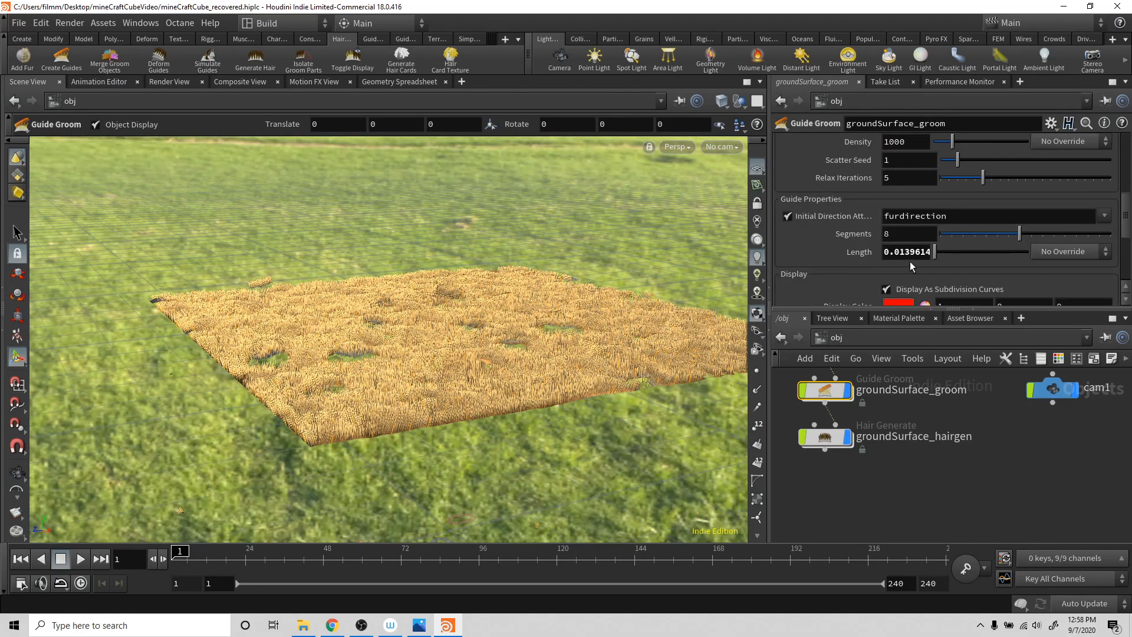
pyautogui.click(885, 252)
pyautogui.write('.1')
pyautogui.press('Return')
pyautogui.keyDown('alt'); pyautogui.moveTo(625, 274); pyautogui.dragTo(560, 318); pyautogui.keyUp('alt')
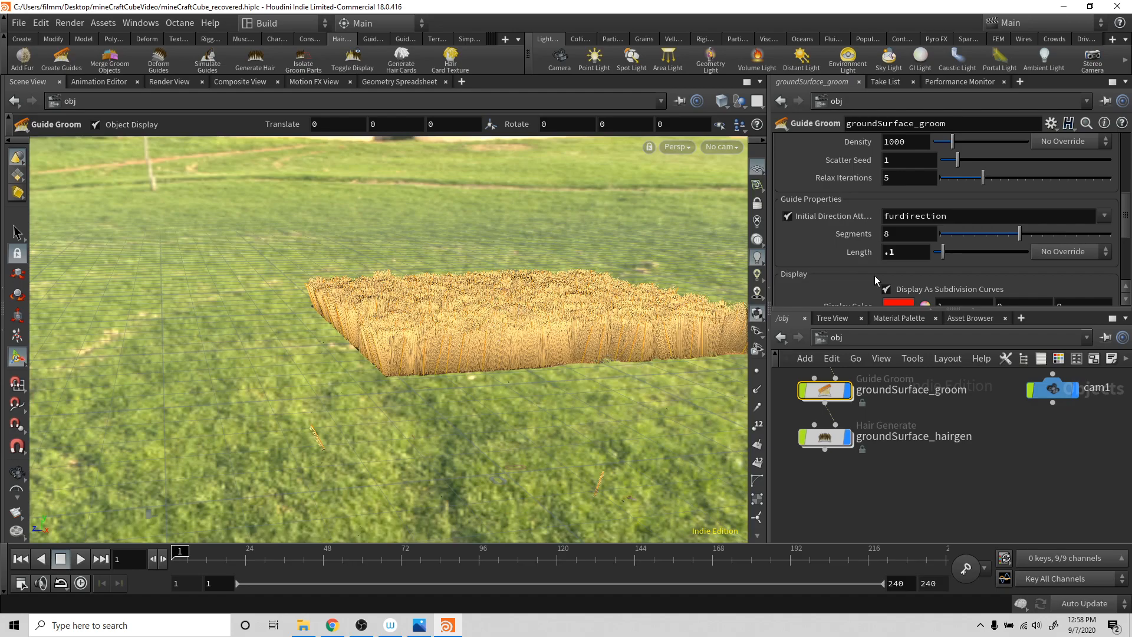
# - Set the guide Length of groundSurface_groom to 0.2
pyautogui.click(909, 255)
pyautogui.write('.2')
pyautogui.press('Return')
pyautogui.press('Escape')
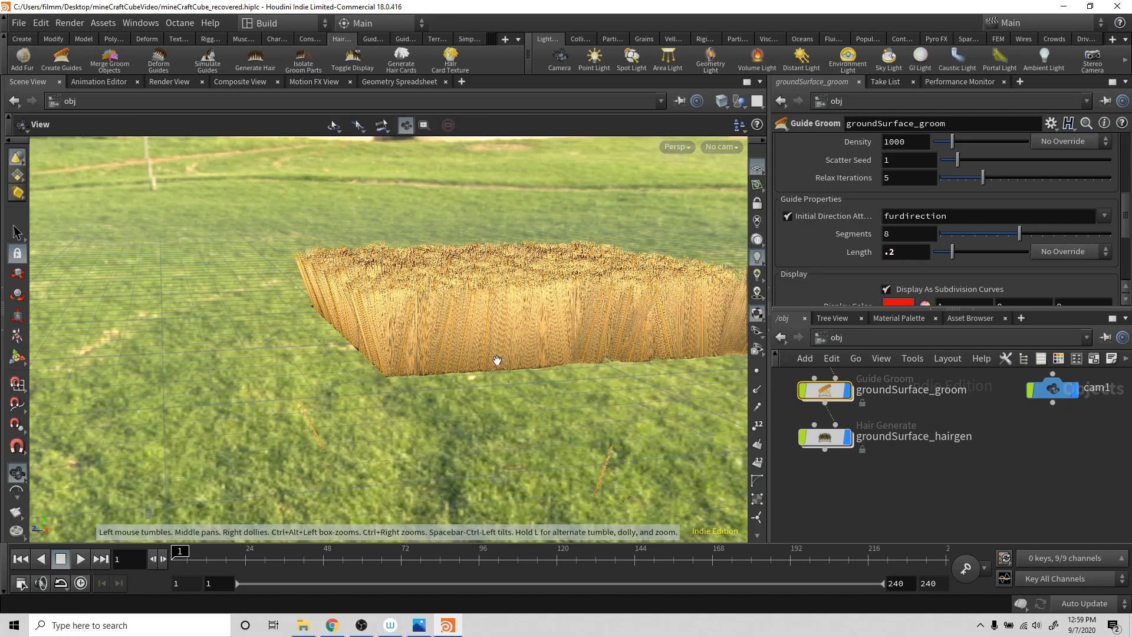
pyautogui.moveTo(504, 375); pyautogui.dragTo(720, 409)
pyautogui.press('Return')
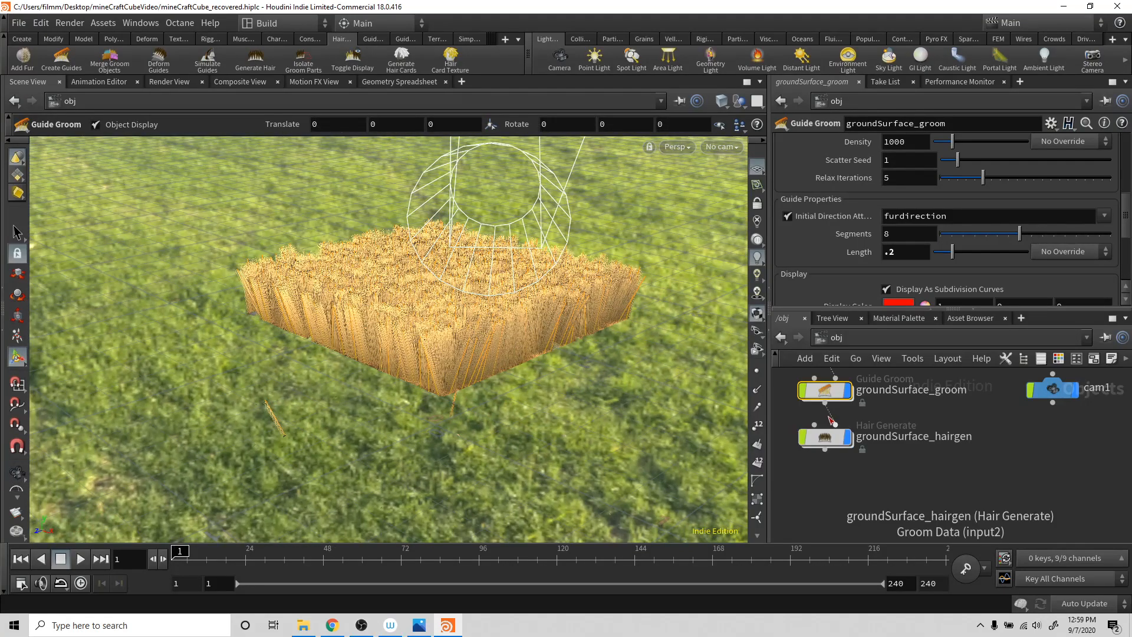
# - Switch the radial menu set to Hair and apply the Bend guide tool to the ground surface's fur
pyautogui.click(380, 24)
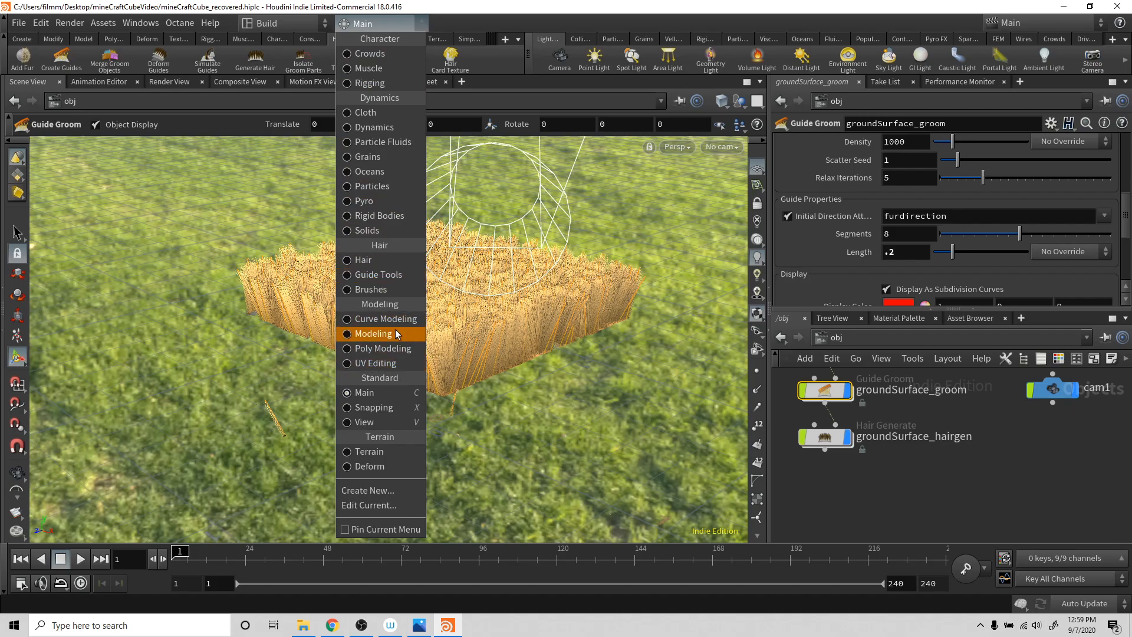
pyautogui.click(379, 260)
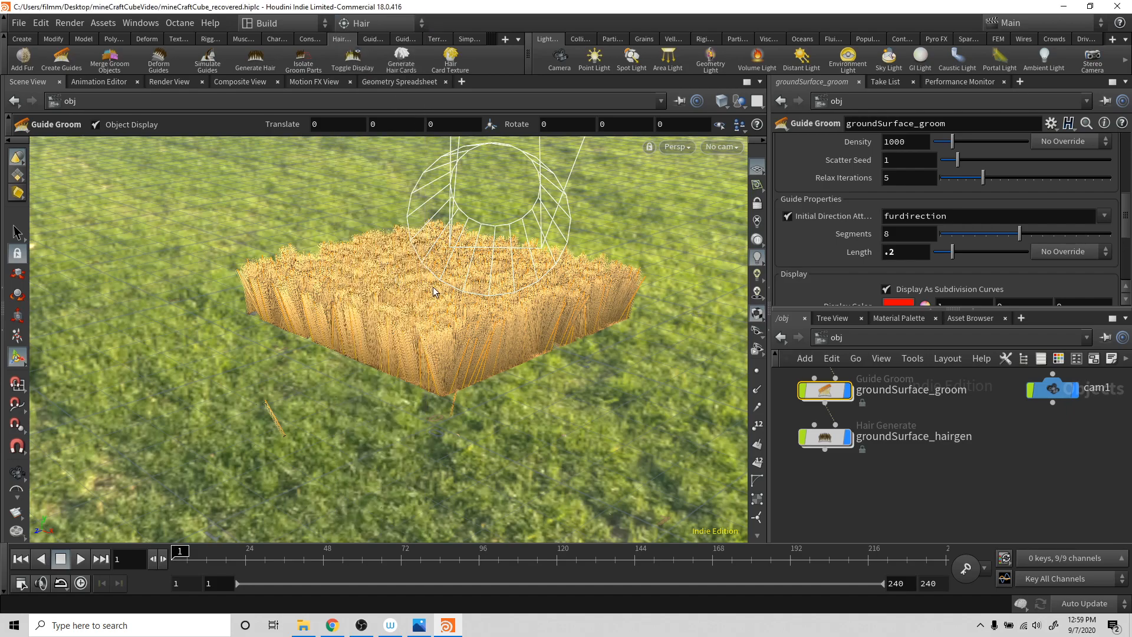
pyautogui.press('c')
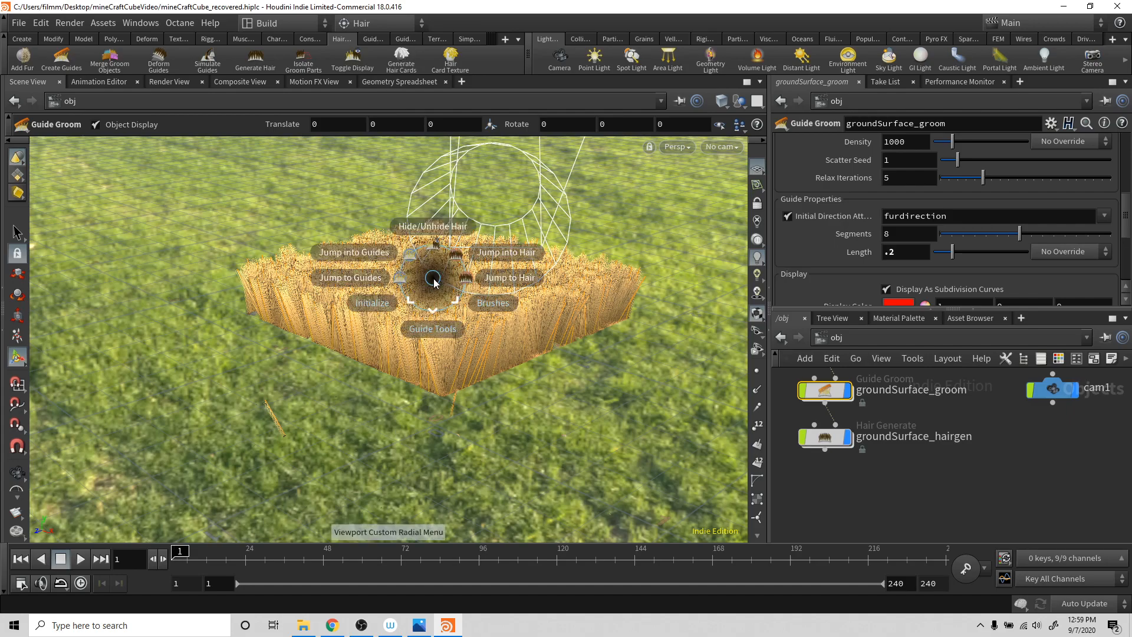
pyautogui.click(430, 326)
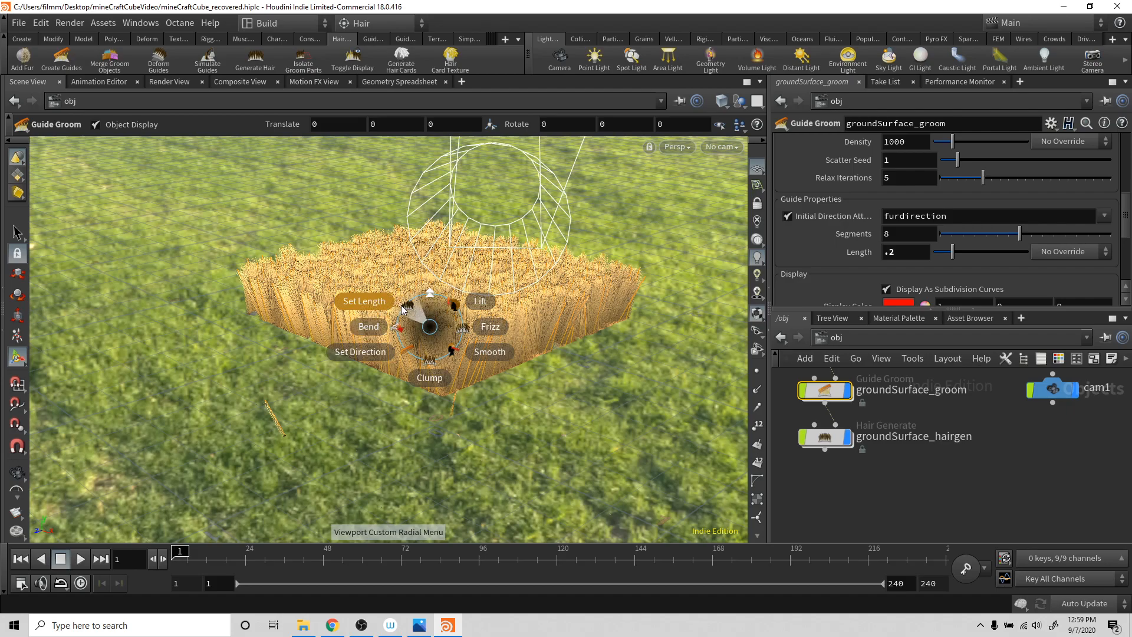
pyautogui.click(368, 327)
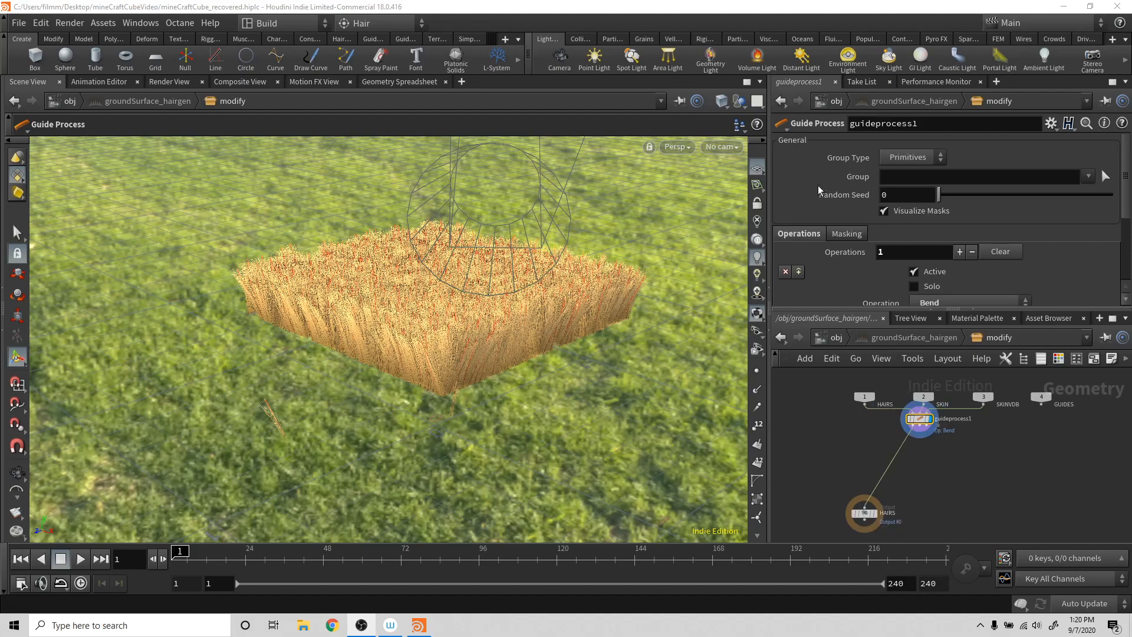
# - Set the Bend operation's Angle to 90 and its Random Angle to 90 on the guide process node
pyautogui.scroll(-2, 853, 219)
pyautogui.scroll(-4, 854, 218)
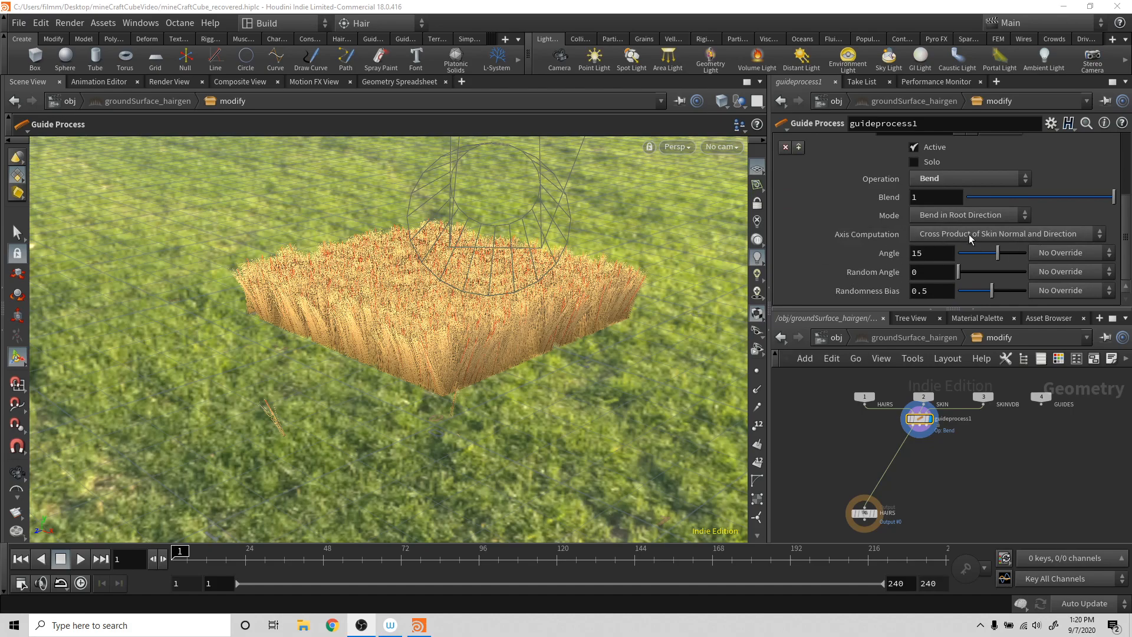
pyautogui.moveTo(996, 253); pyautogui.dragTo(1055, 253)
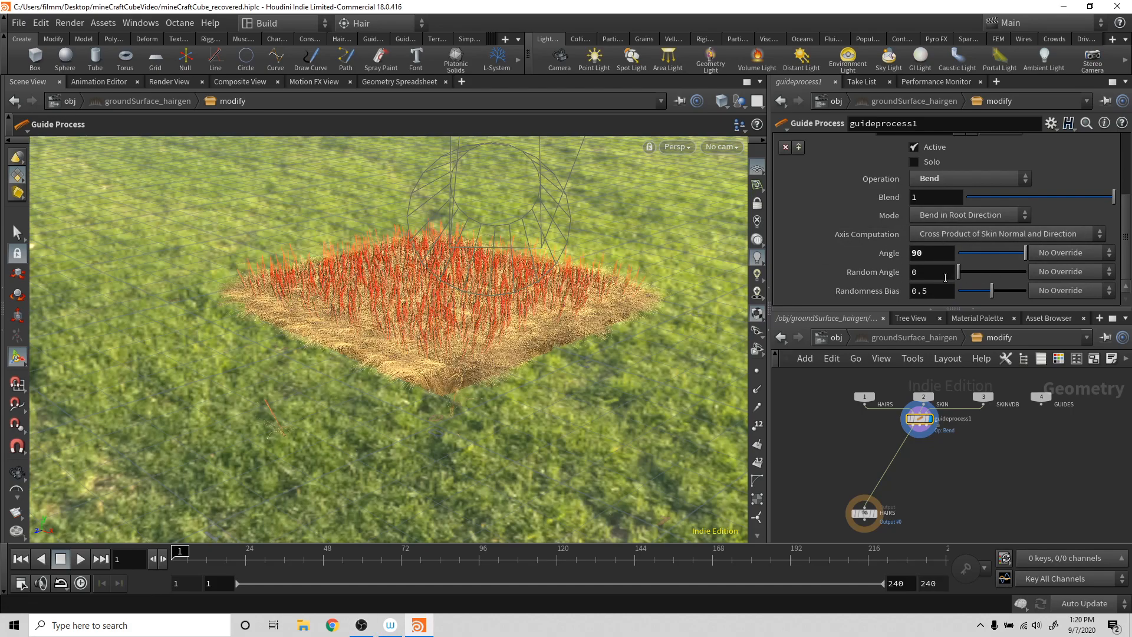
pyautogui.moveTo(960, 274); pyautogui.dragTo(1053, 275)
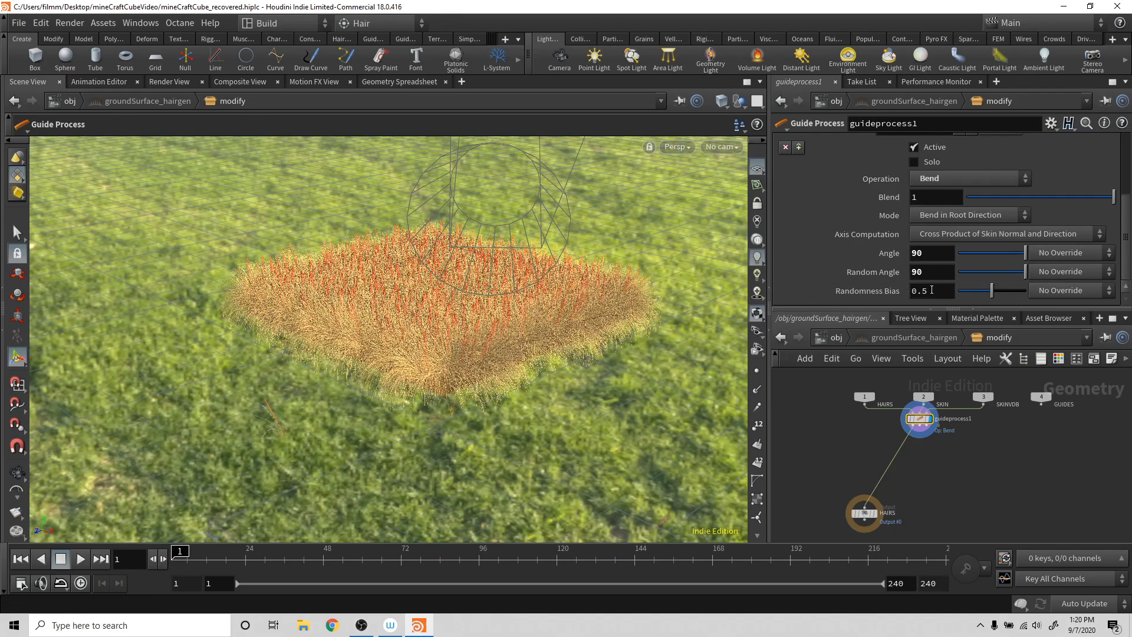
pyautogui.press('Escape')
pyautogui.moveTo(548, 366); pyautogui.dragTo(499, 354)
pyautogui.press('Return')
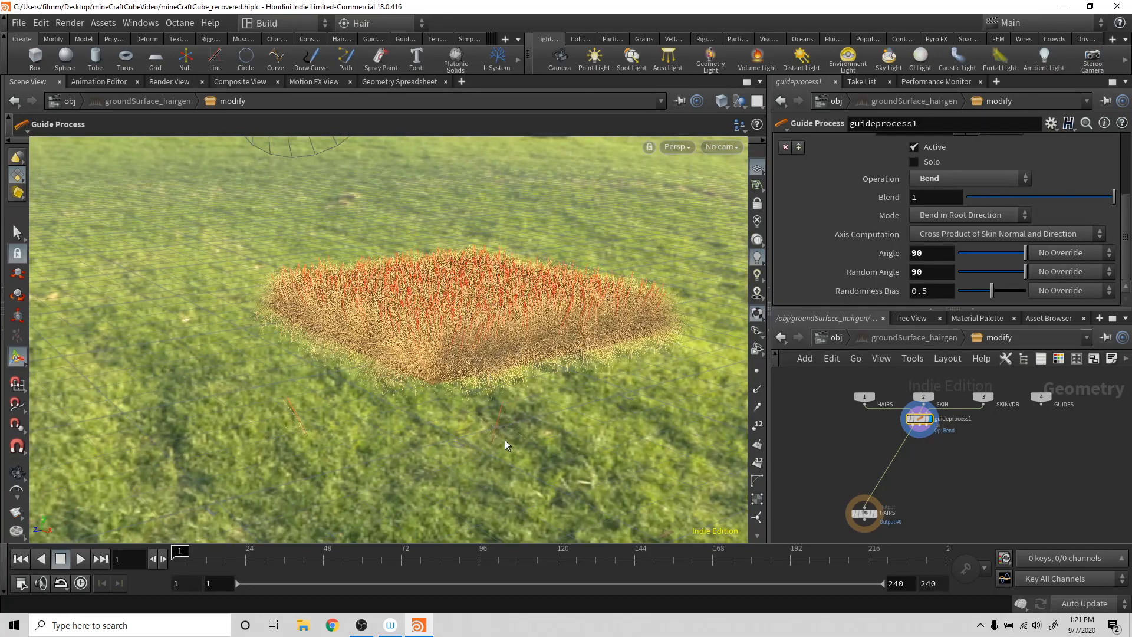
# - At the object level, set groundSurface_hairgen's Density to 50000 and its hair Thickness to about 0.00761
pyautogui.click(835, 338)
pyautogui.click(875, 501)
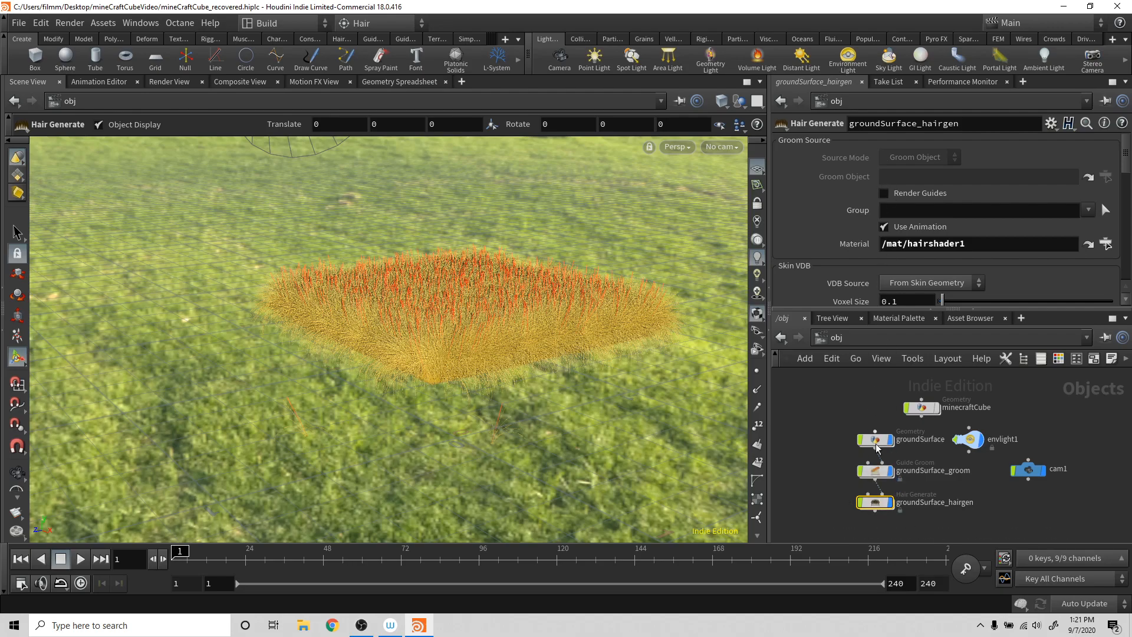
pyautogui.scroll(-5, 850, 271)
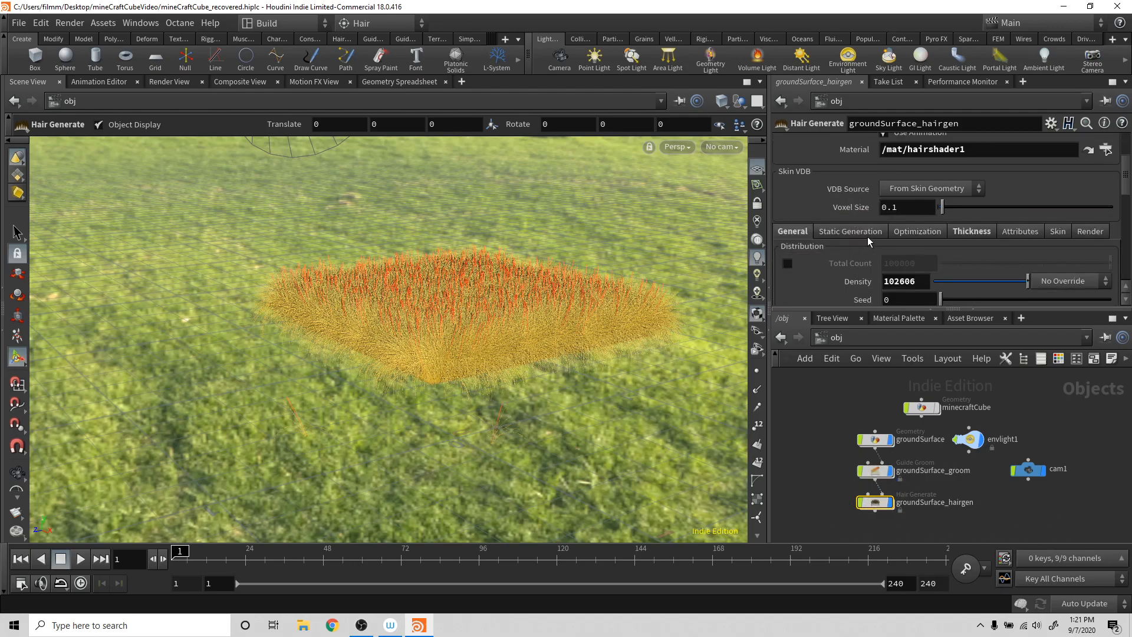
pyautogui.click(922, 243)
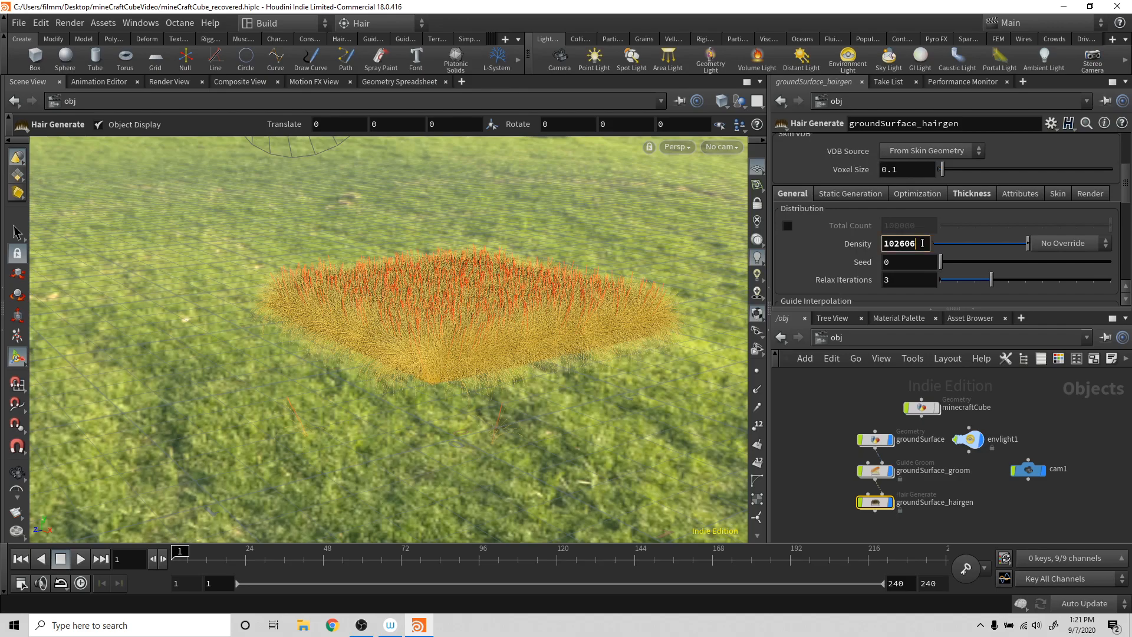
pyautogui.doubleClick(885, 243)
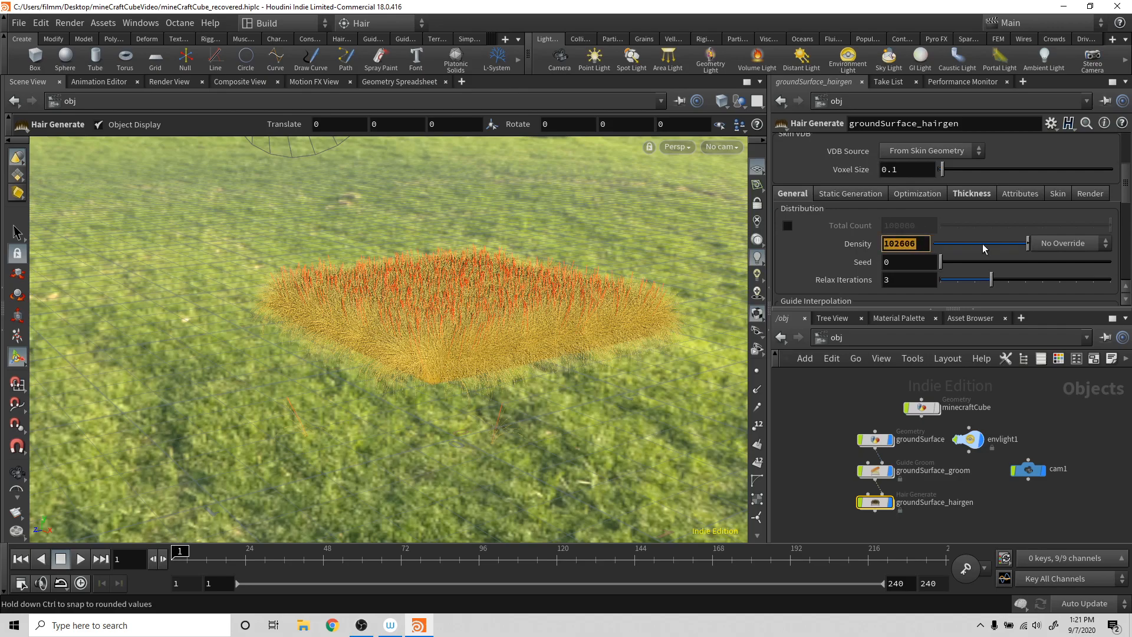
pyautogui.write('50000')
pyautogui.press('Return')
pyautogui.click(969, 195)
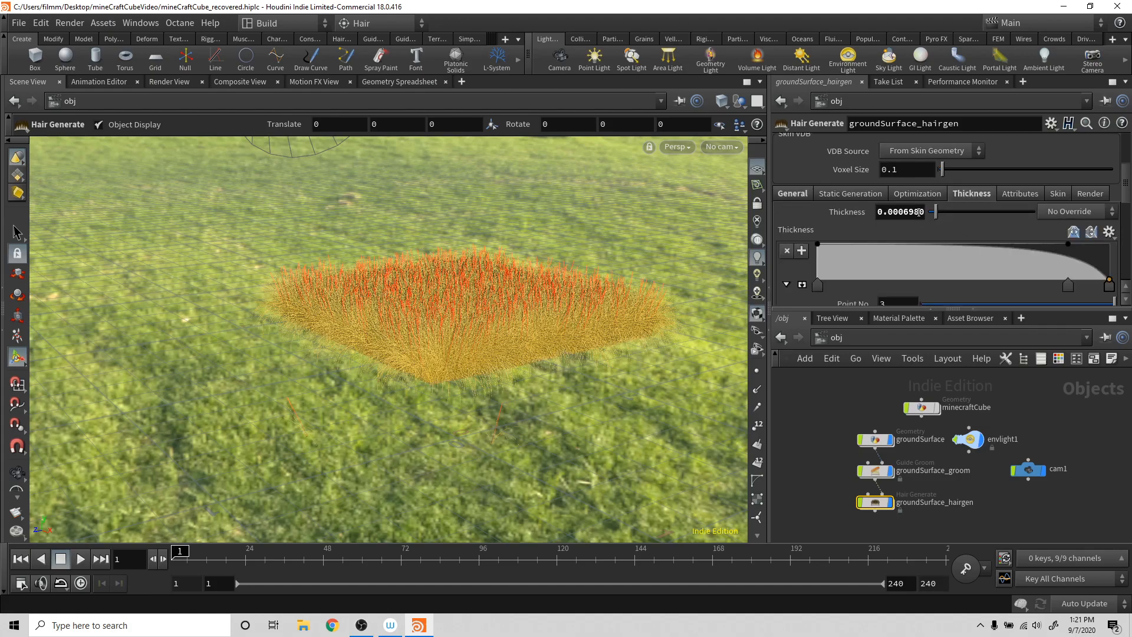
pyautogui.moveTo(939, 216); pyautogui.dragTo(1011, 220)
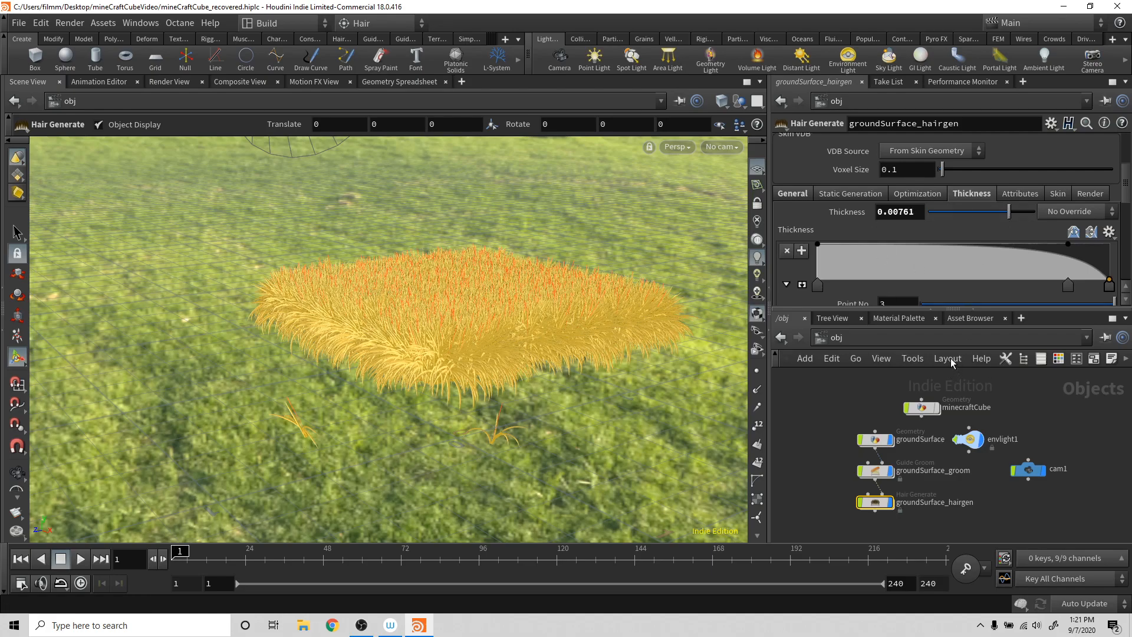
# - Set the Root Color of the hairshader1 material to dark green (0.25, 0.5, 0)
pyautogui.click(902, 317)
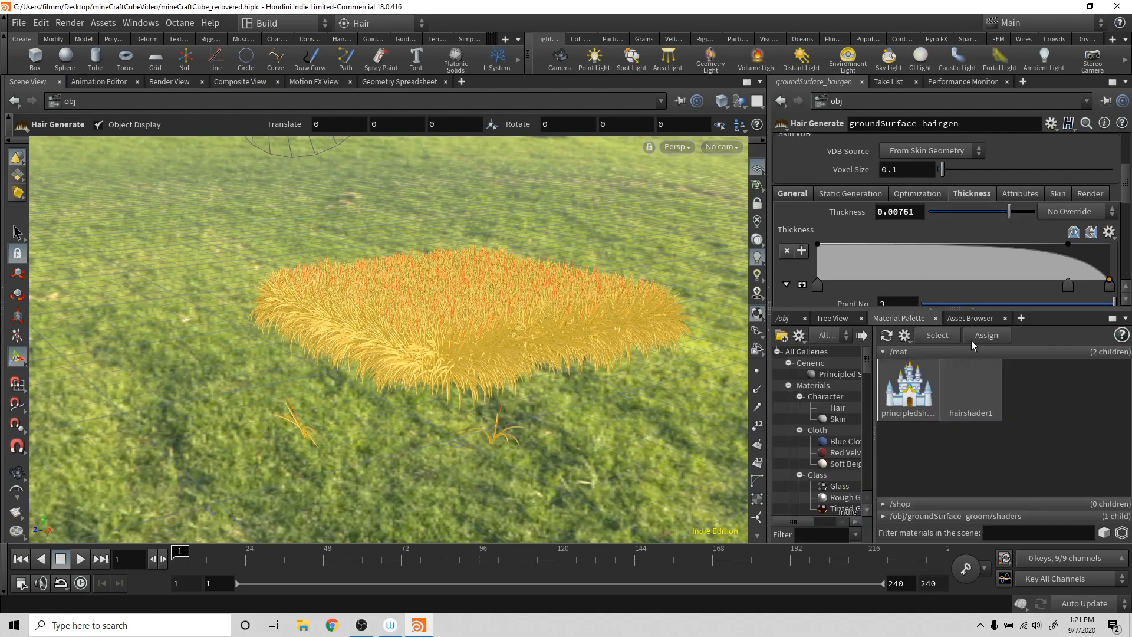
pyautogui.click(978, 394)
pyautogui.scroll(-3, 894, 255)
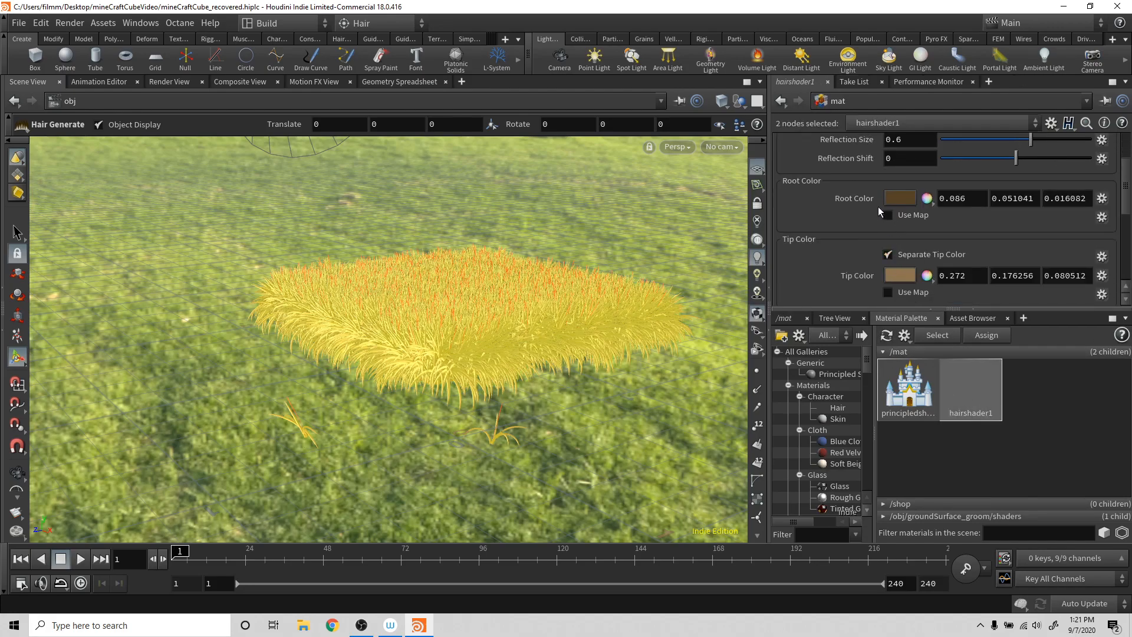
pyautogui.click(903, 199)
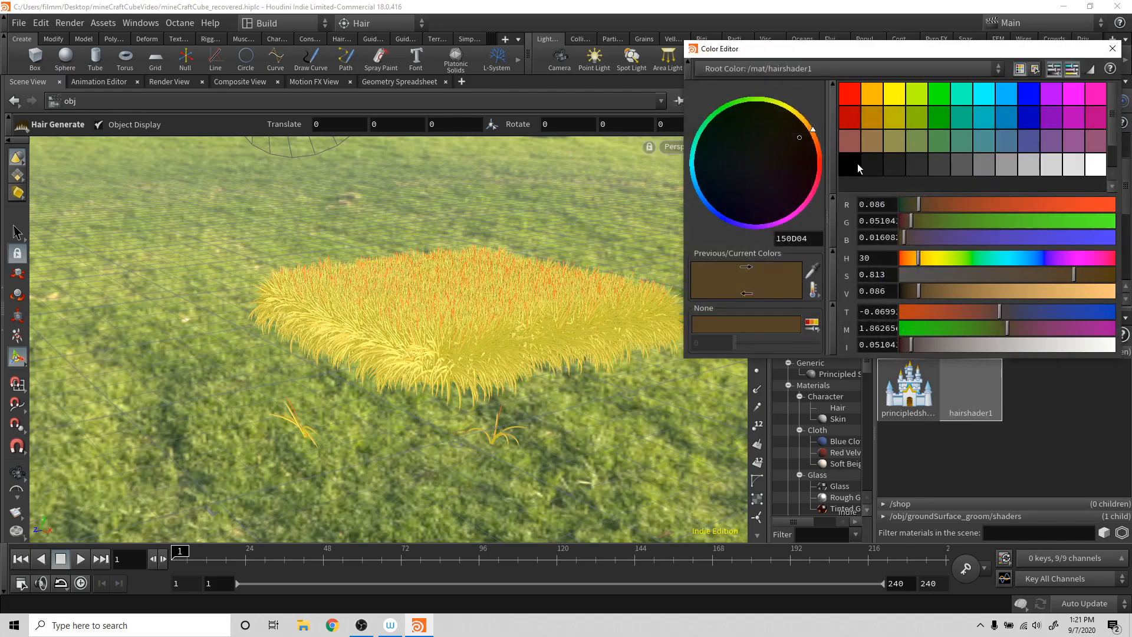
pyautogui.click(917, 118)
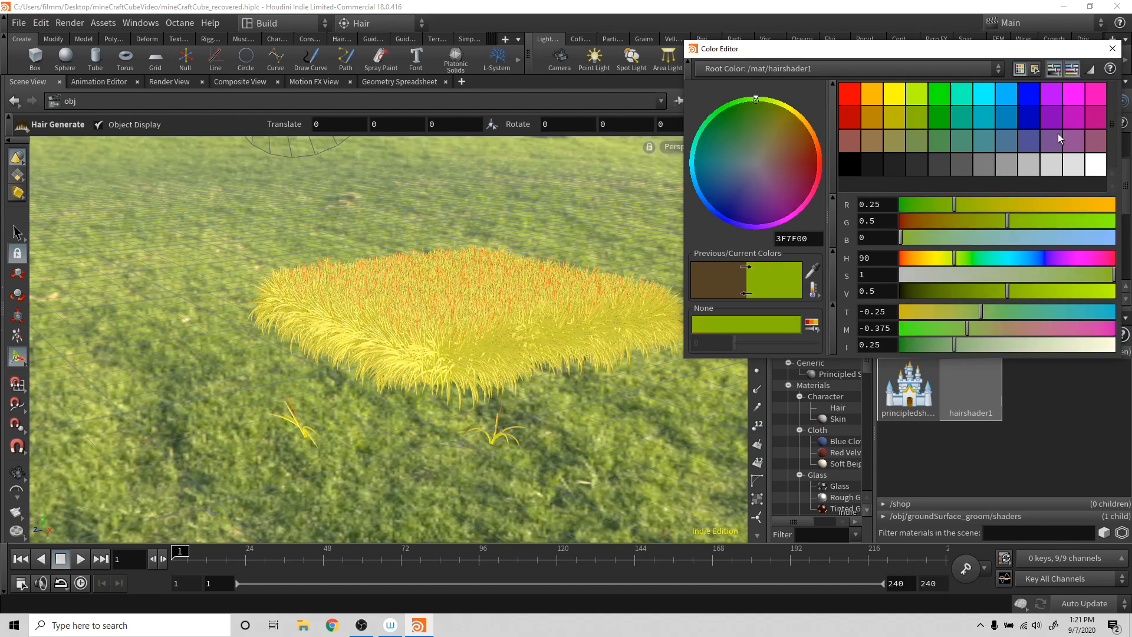
pyautogui.click(1112, 49)
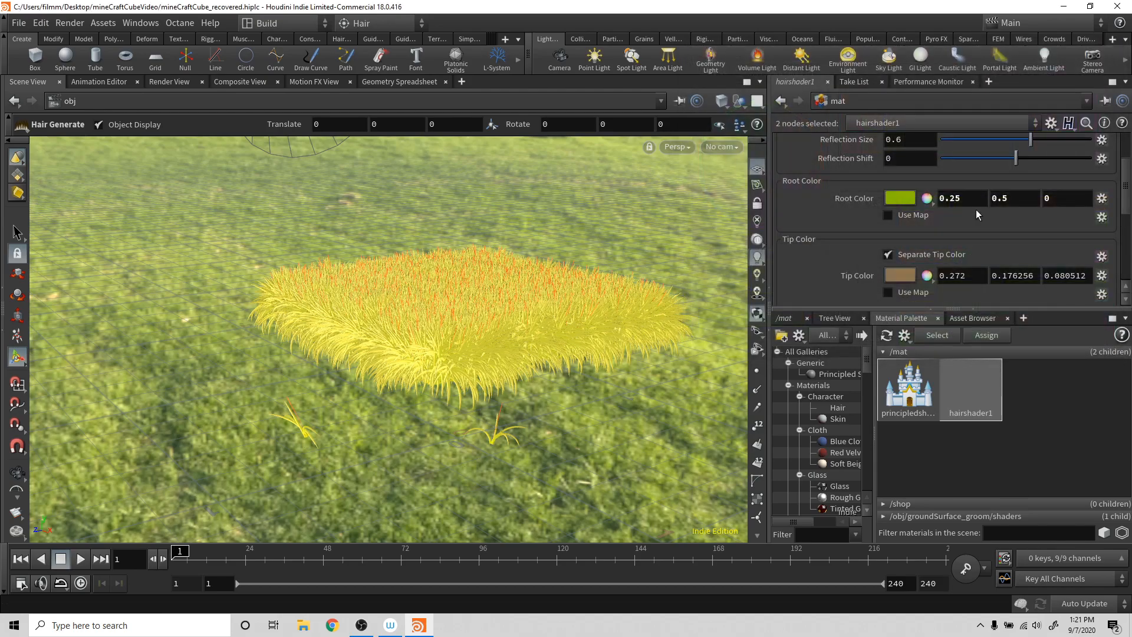
# - Set the Tip Color of the hairshader1 material to bright yellow-green (0.5, 1, 0)
pyautogui.click(895, 278)
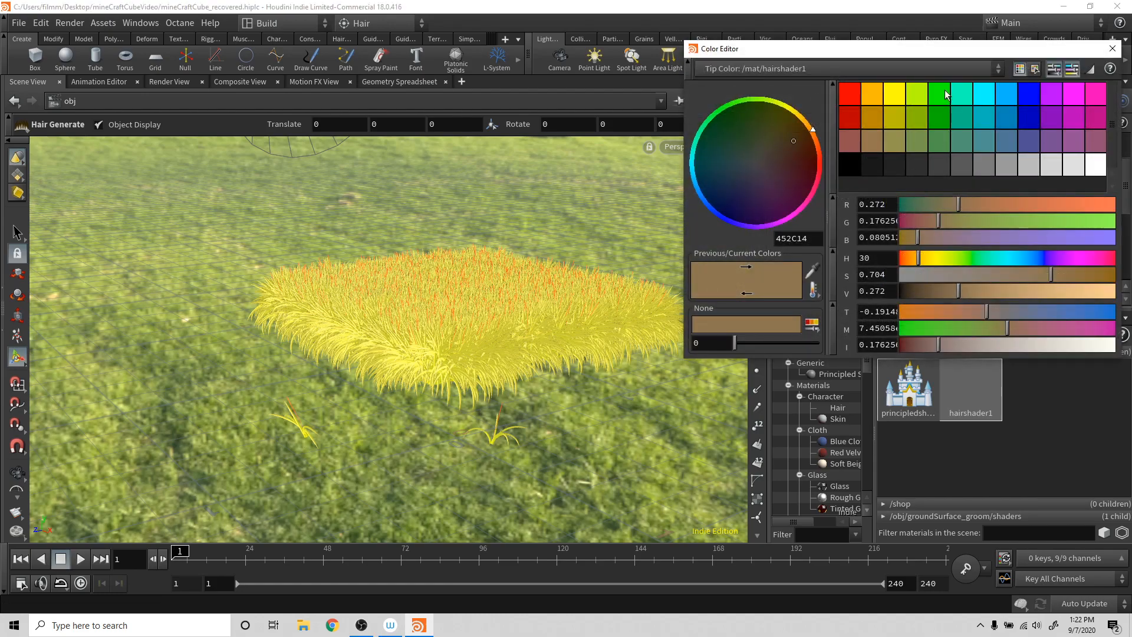
pyautogui.click(924, 98)
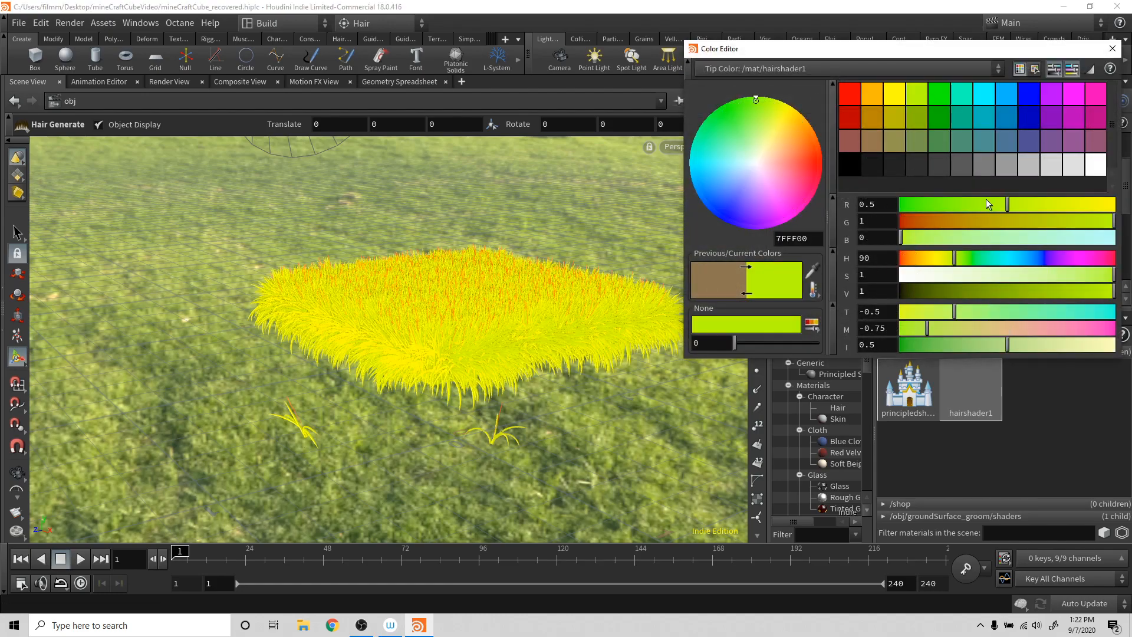
pyautogui.click(1111, 49)
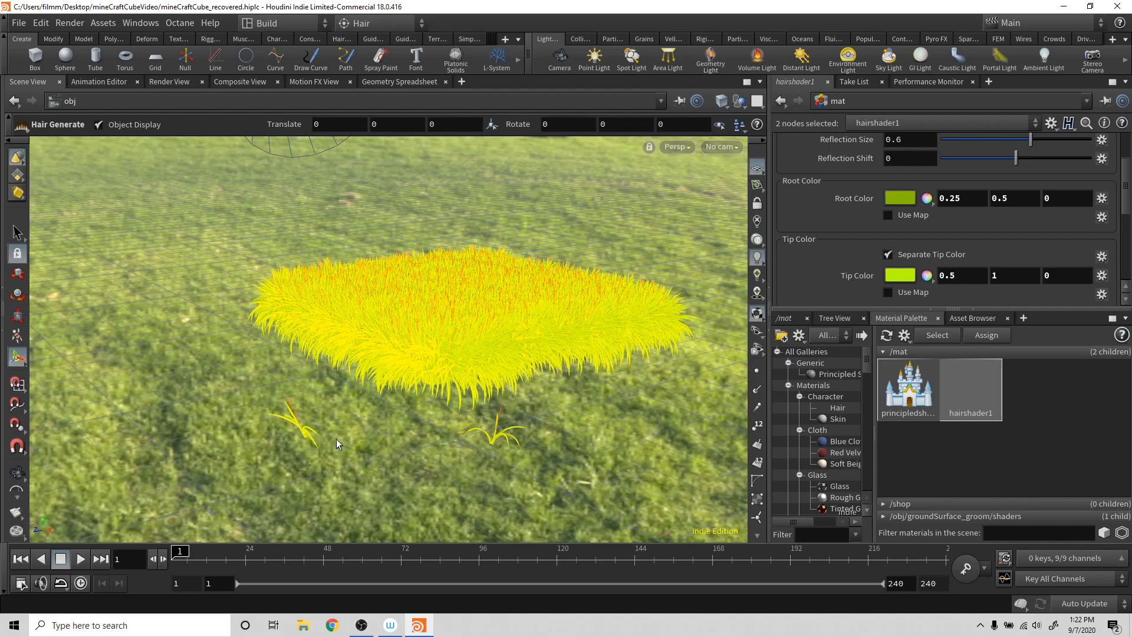
pyautogui.keyDown('alt'); pyautogui.moveTo(503, 431); pyautogui.dragTo(465, 314); pyautogui.keyUp('alt')
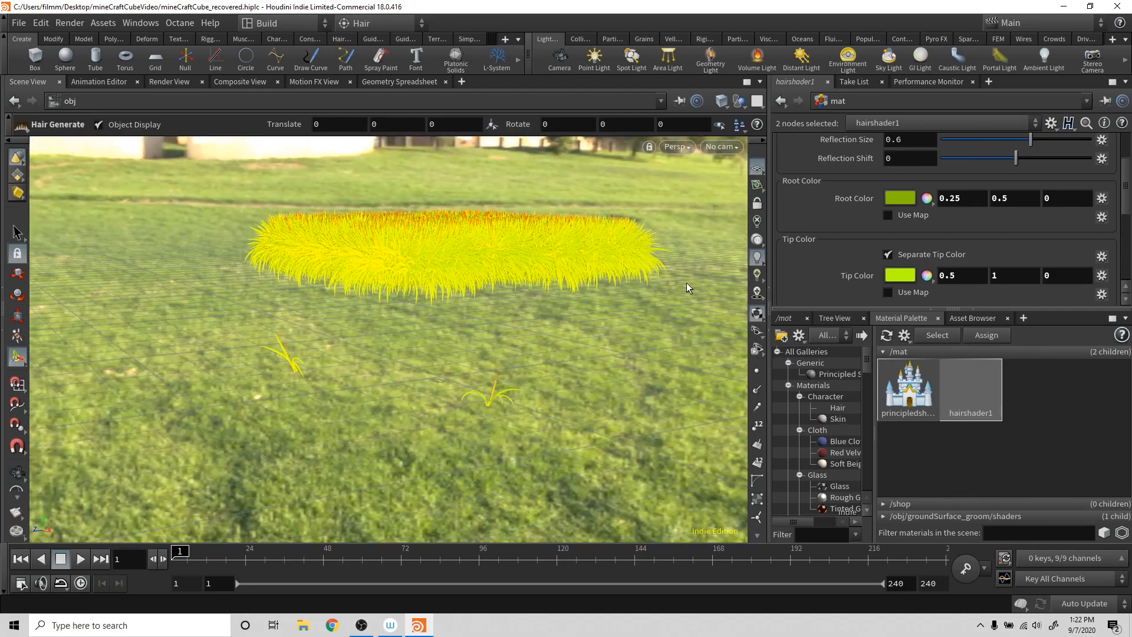
# - Inside minecraftCube, slightly lower the Keep by Normals Spread Angle of group1 and return to the object level
pyautogui.click(789, 318)
pyautogui.click(849, 337)
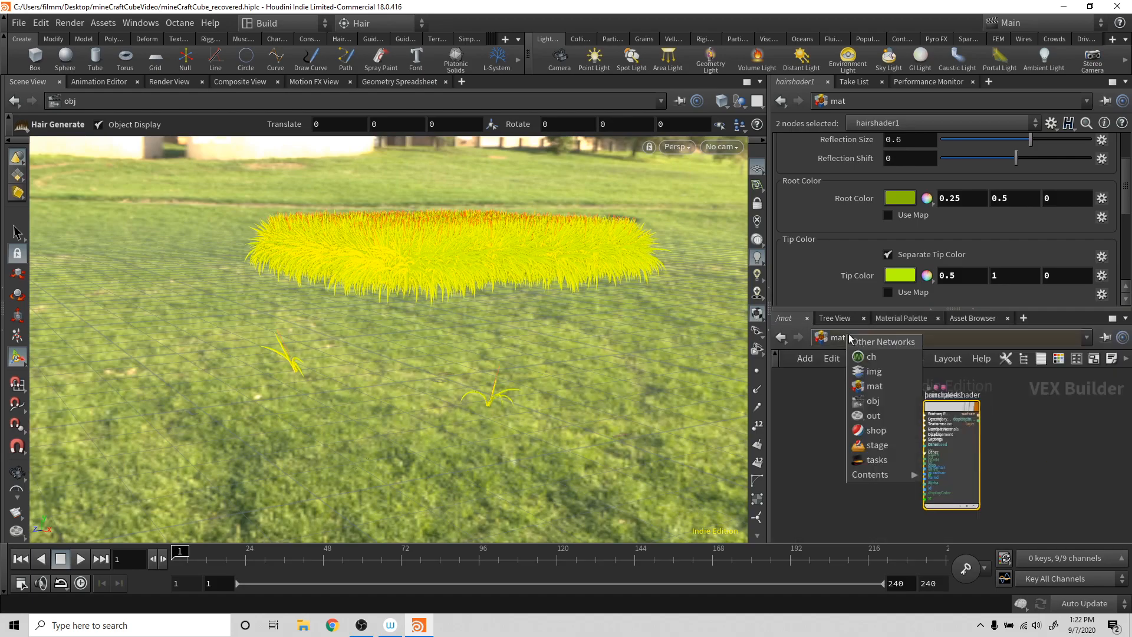
pyautogui.click(883, 416)
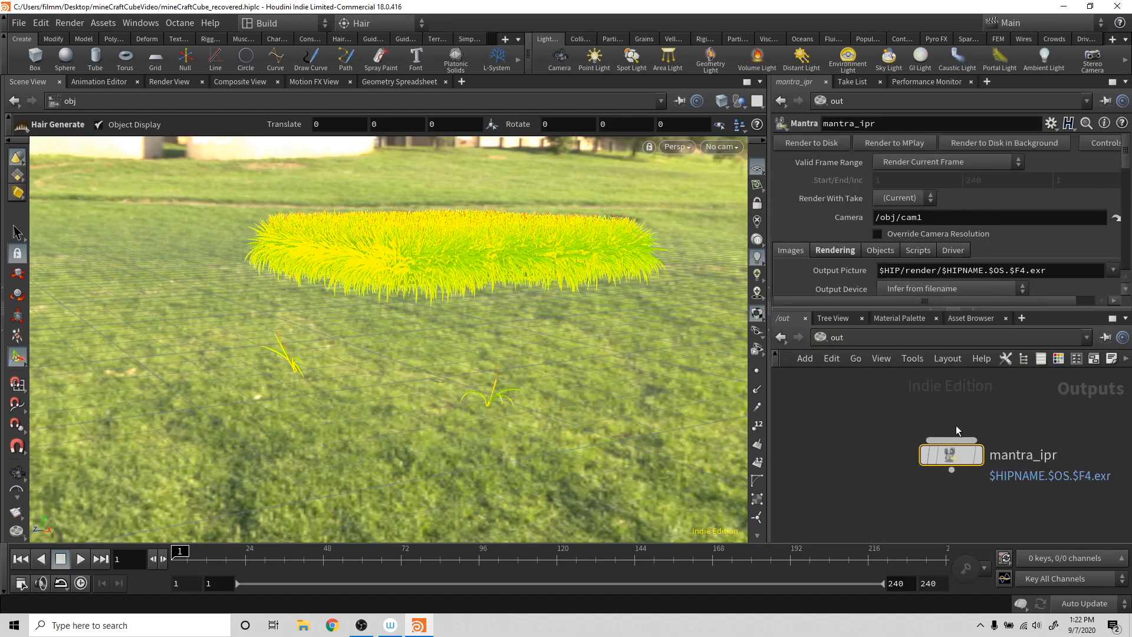
pyautogui.click(849, 337)
pyautogui.click(883, 400)
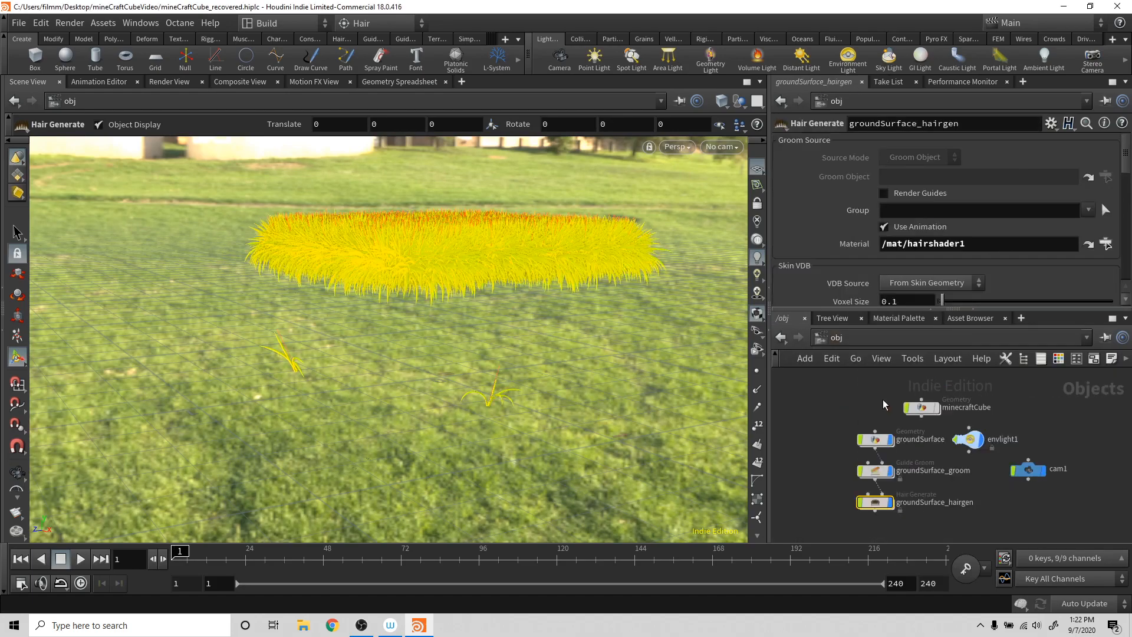
pyautogui.doubleClick(922, 412)
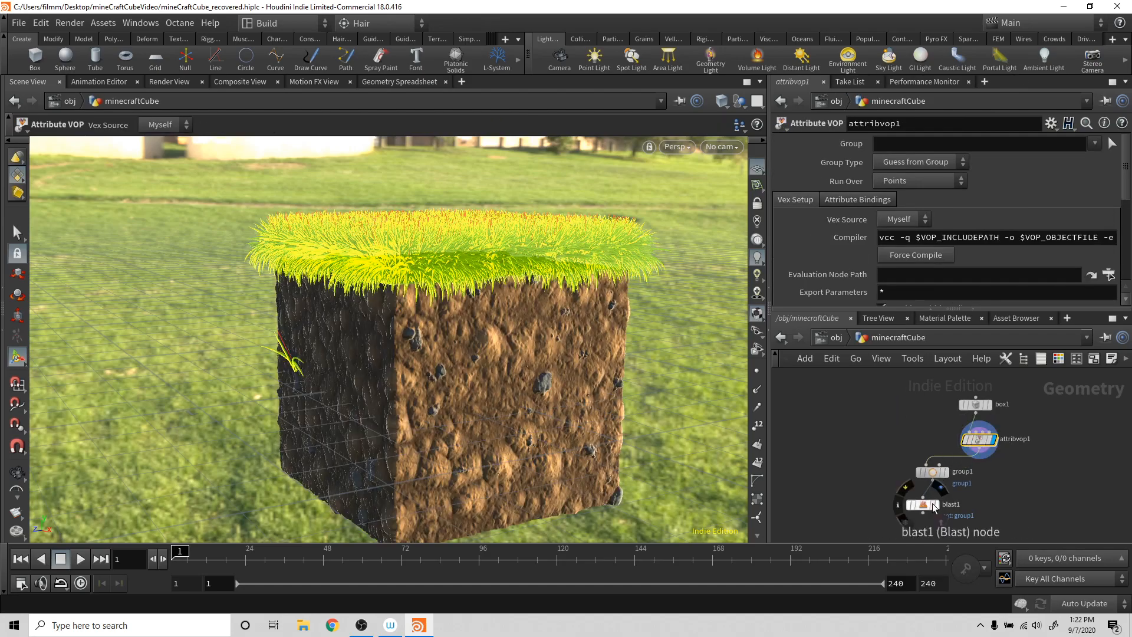
pyautogui.click(930, 469)
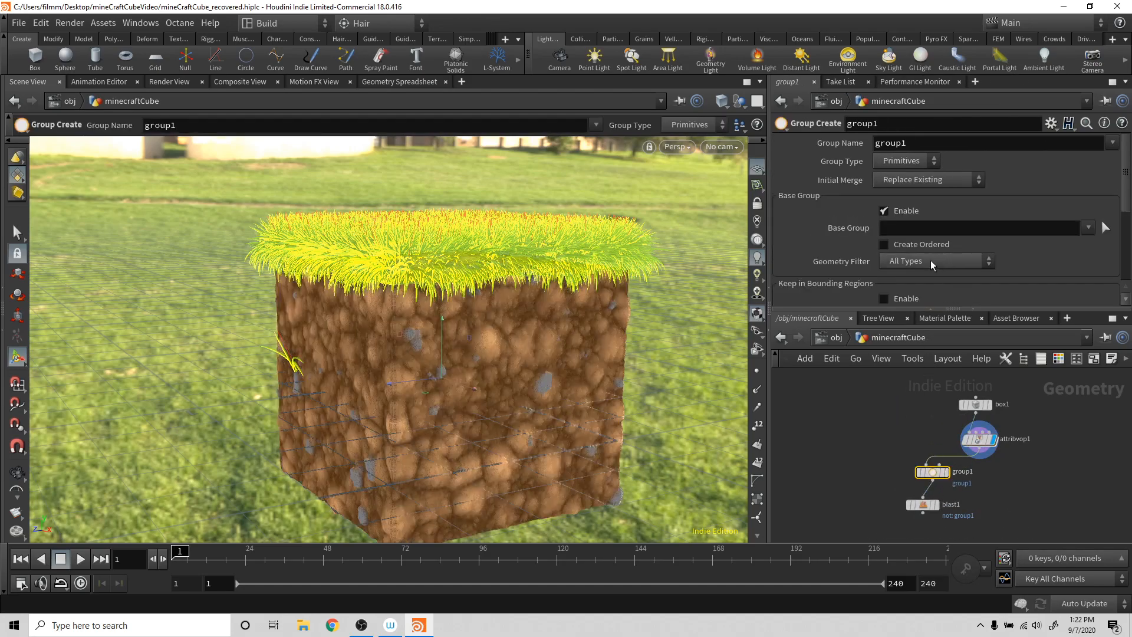
pyautogui.scroll(-5, 930, 259)
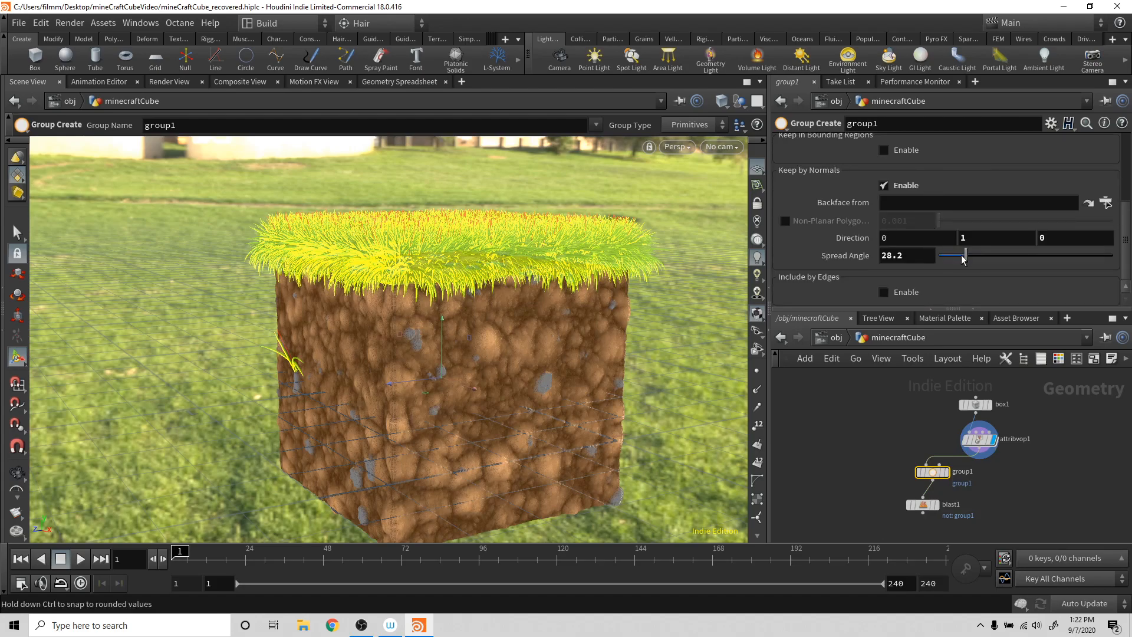
pyautogui.moveTo(963, 258); pyautogui.dragTo(956, 259)
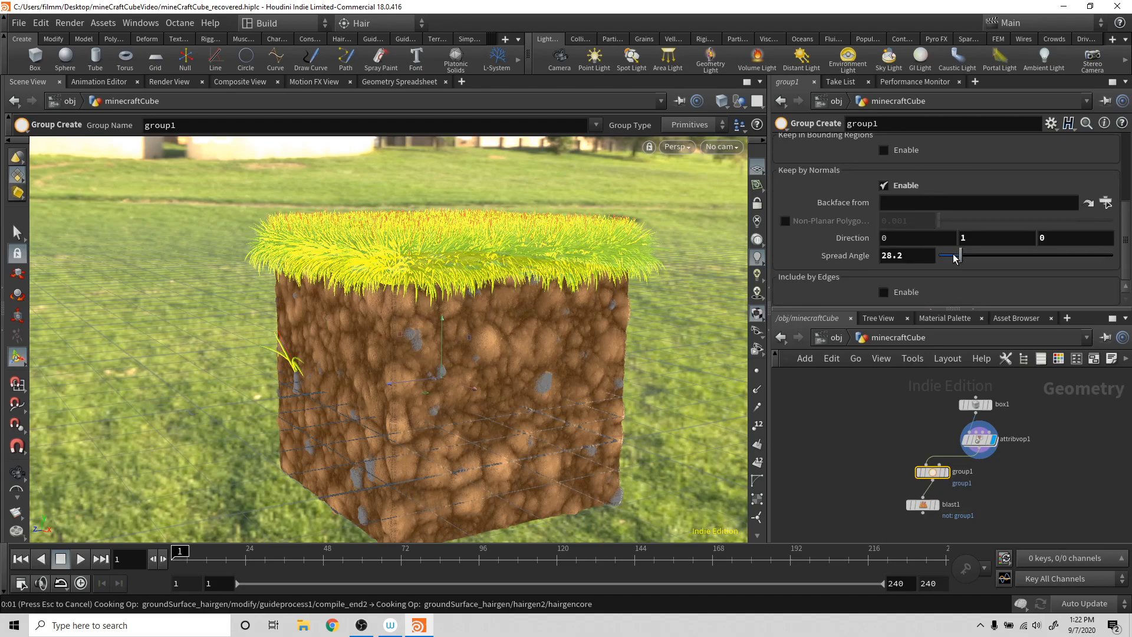
pyautogui.keyDown('alt'); pyautogui.moveTo(596, 364); pyautogui.dragTo(755, 326); pyautogui.keyUp('alt')
pyautogui.press('u')
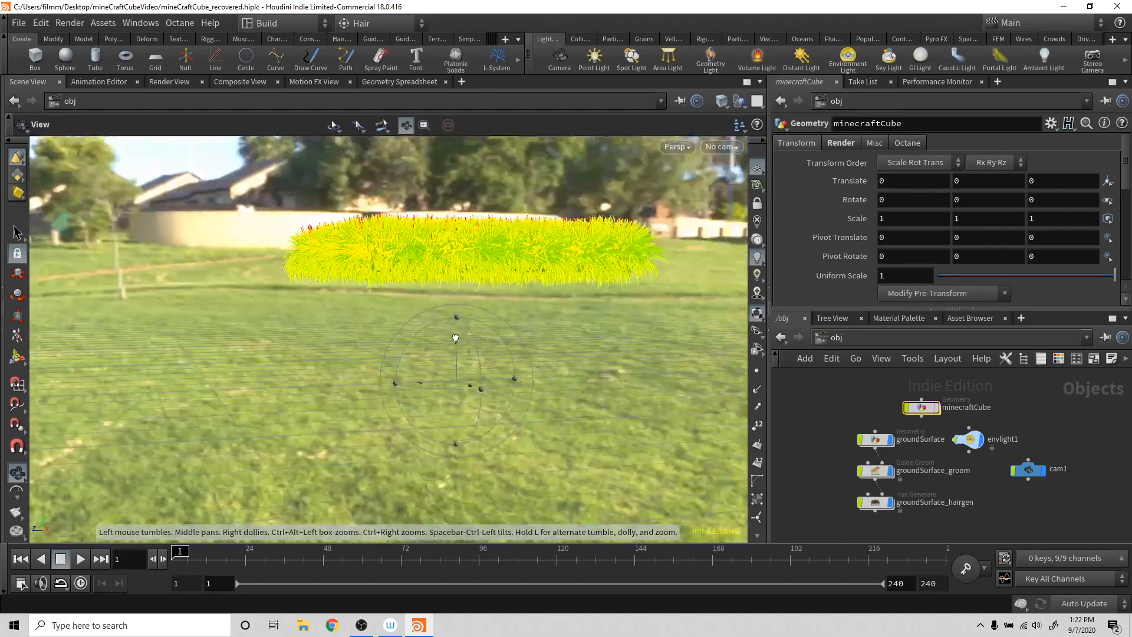
# - Turn on the display of the minecraftCube object and clear the selection
pyautogui.moveTo(455, 337); pyautogui.dragTo(488, 312)
pyautogui.press('Return')
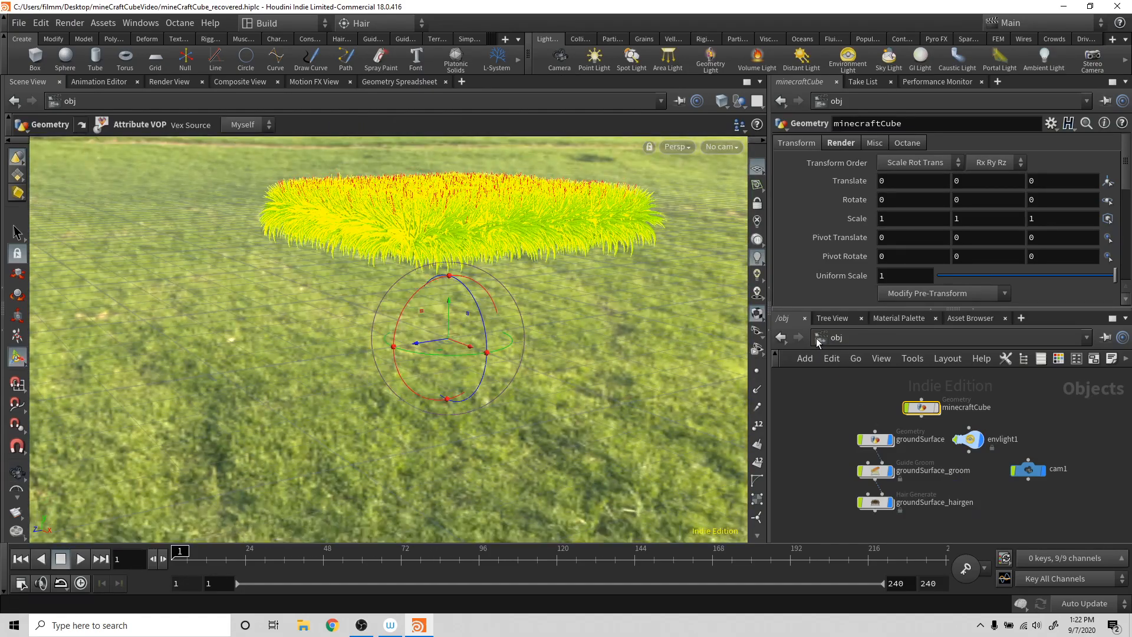
pyautogui.click(937, 407)
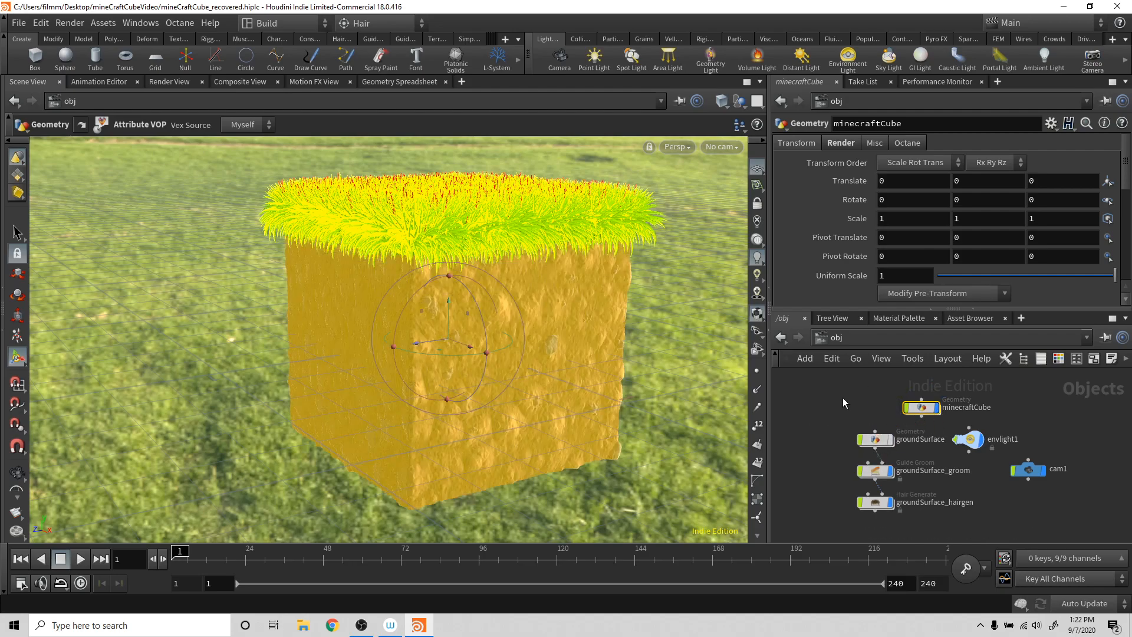
pyautogui.click(821, 436)
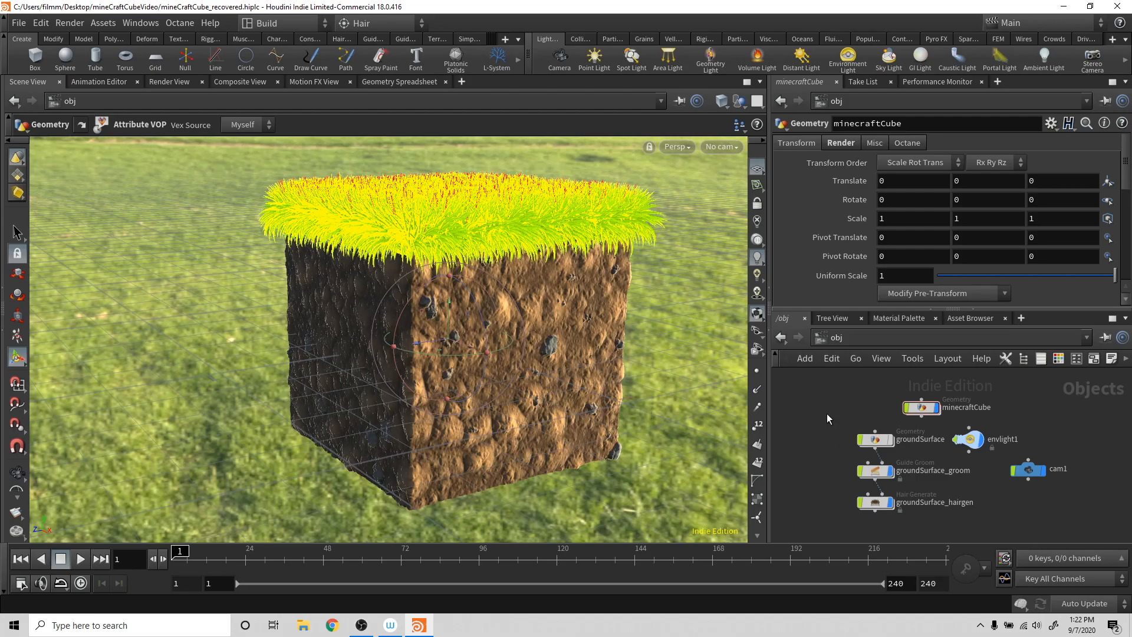
pyautogui.moveTo(594, 379)
pyautogui.keyDown('alt'); pyautogui.mouseDown()
pyautogui.moveTo(659, 394)
pyautogui.moveTo(609, 374)
pyautogui.mouseUp(); pyautogui.keyUp('alt')
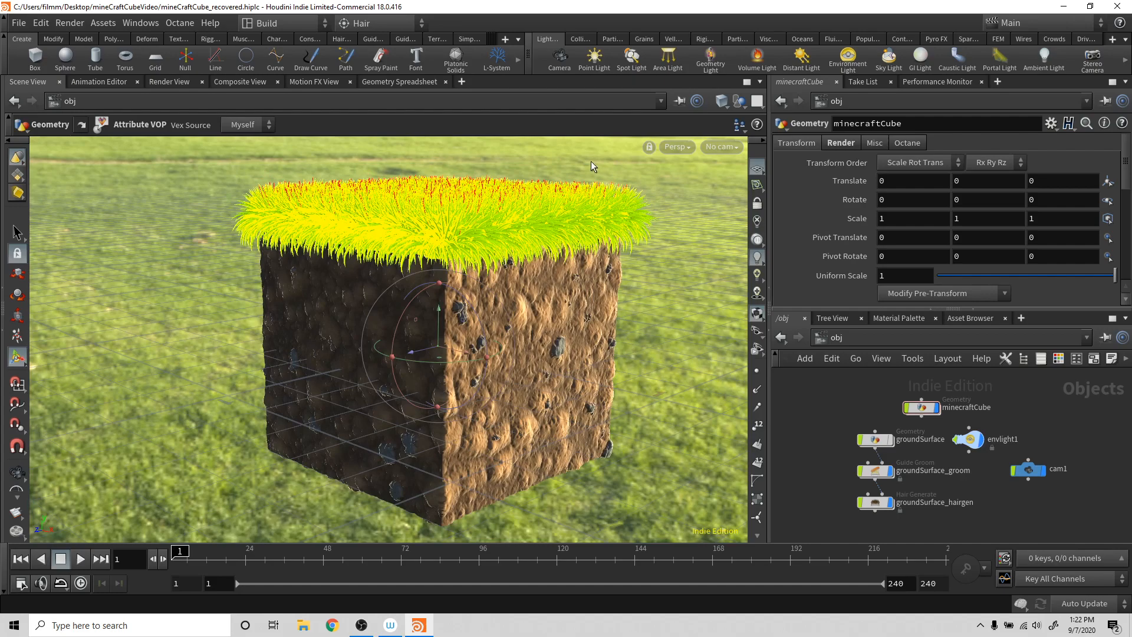
# - Start an interactive render of /out/mantra_ipr through the /obj/cam1 camera
pyautogui.click(168, 82)
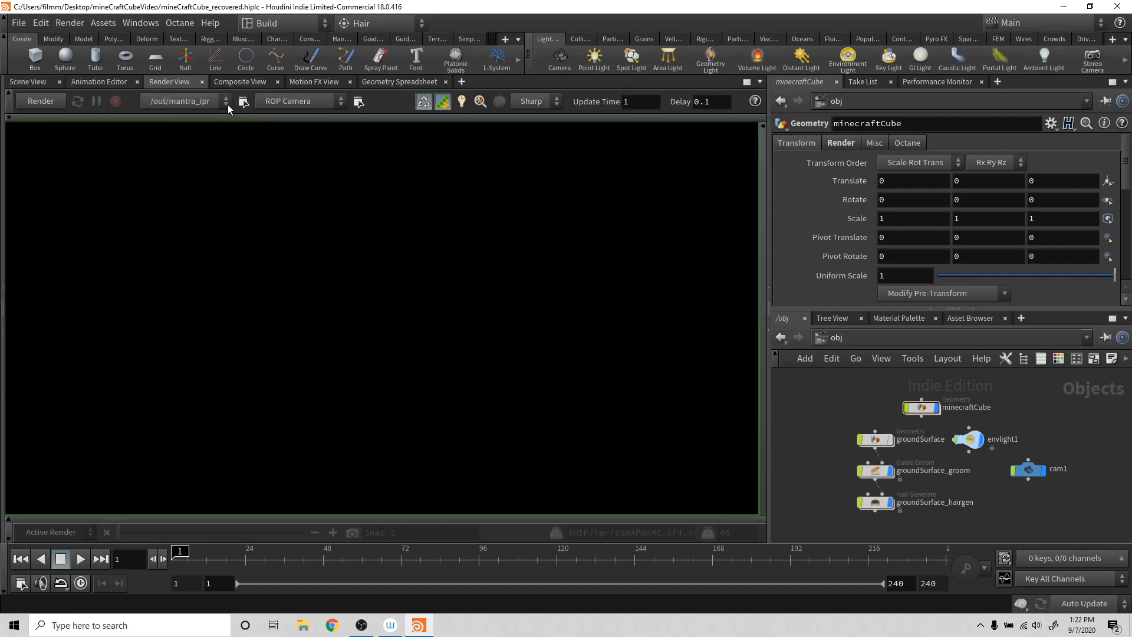
pyautogui.click(292, 104)
pyautogui.click(302, 134)
pyautogui.click(40, 101)
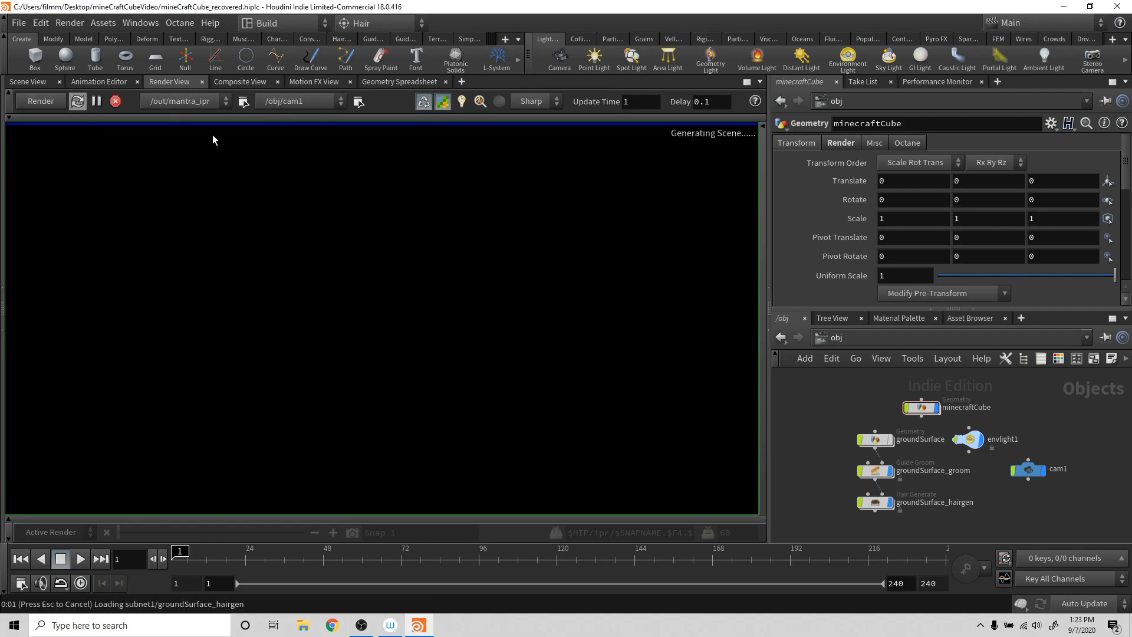
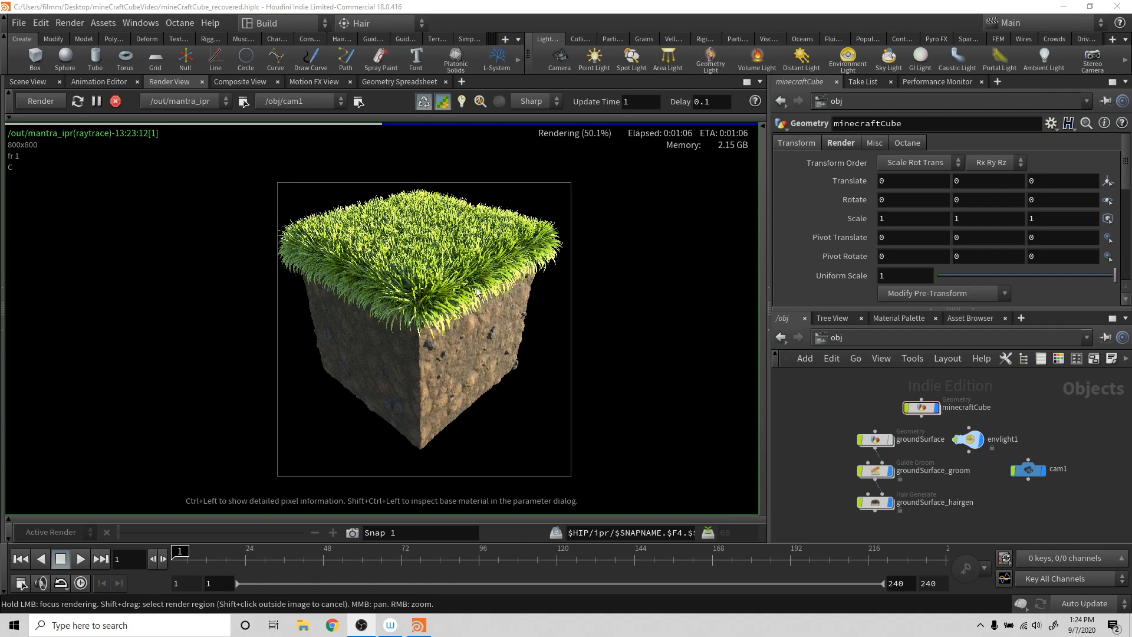
# - Enable randomization of Specular Intensity and Diffuse Hue in the hairshader1 material
pyautogui.click(901, 318)
pyautogui.click(974, 383)
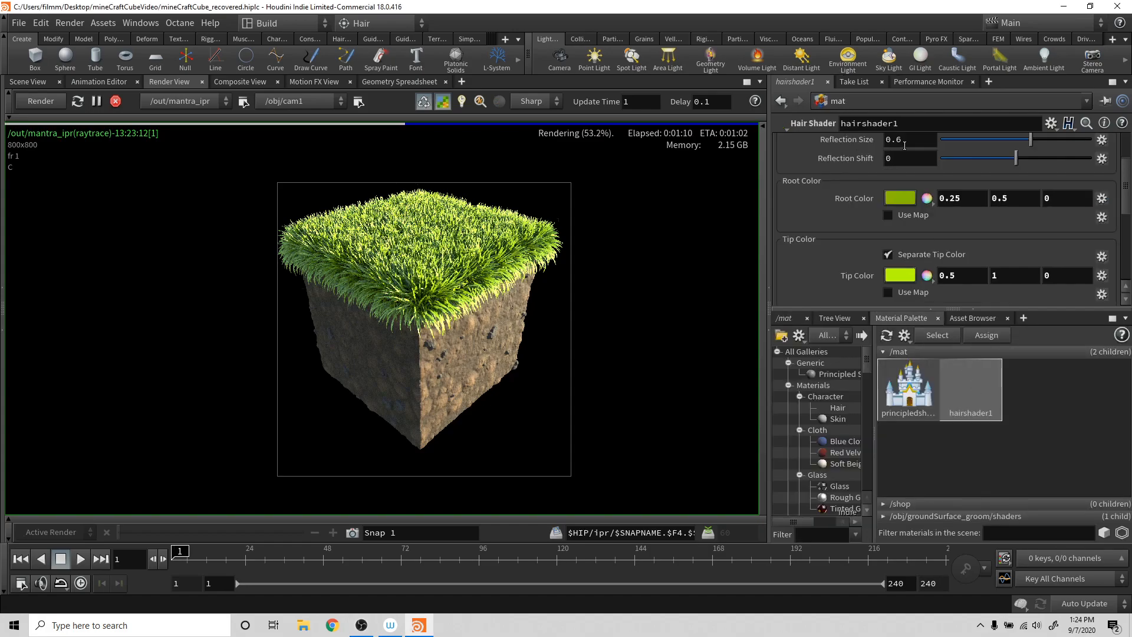
pyautogui.scroll(3, 904, 146)
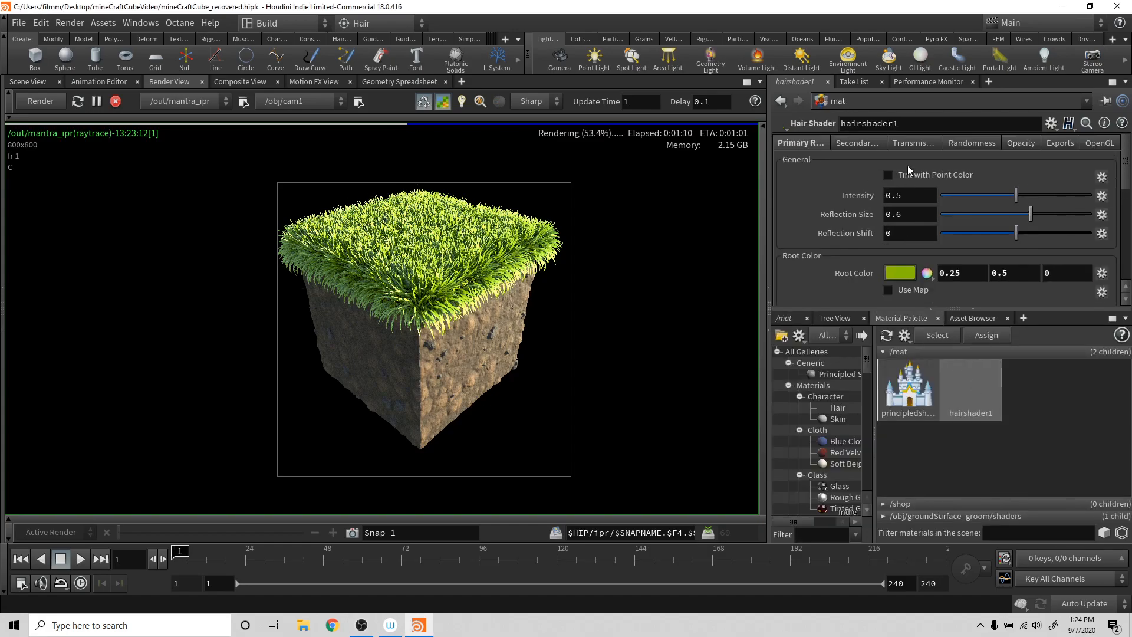
pyautogui.click(956, 141)
pyautogui.click(891, 294)
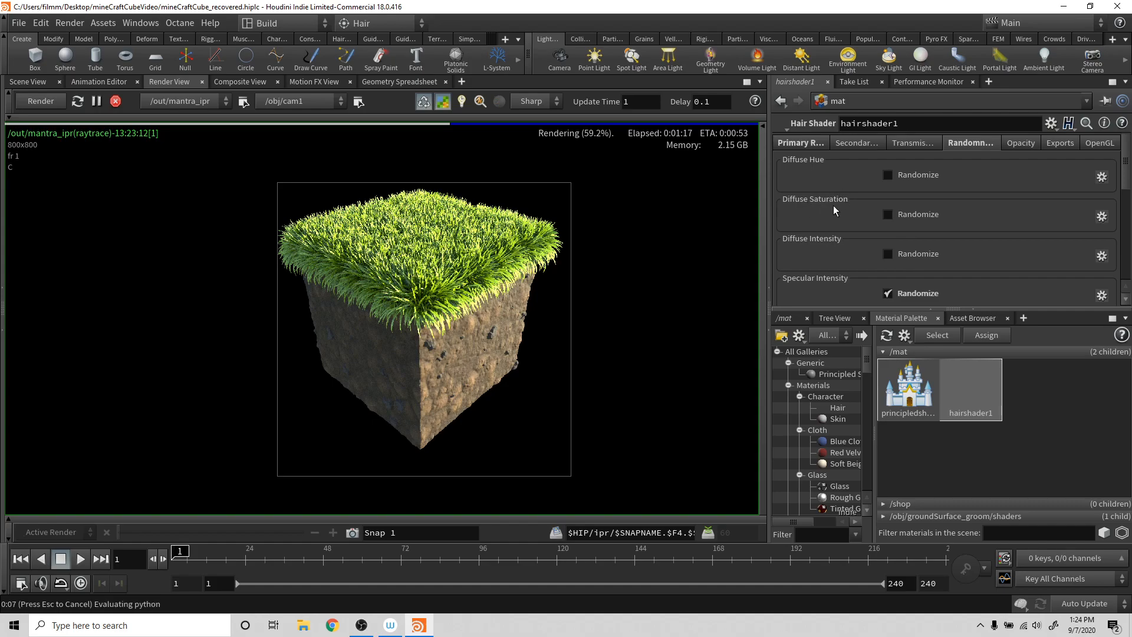
pyautogui.click(887, 175)
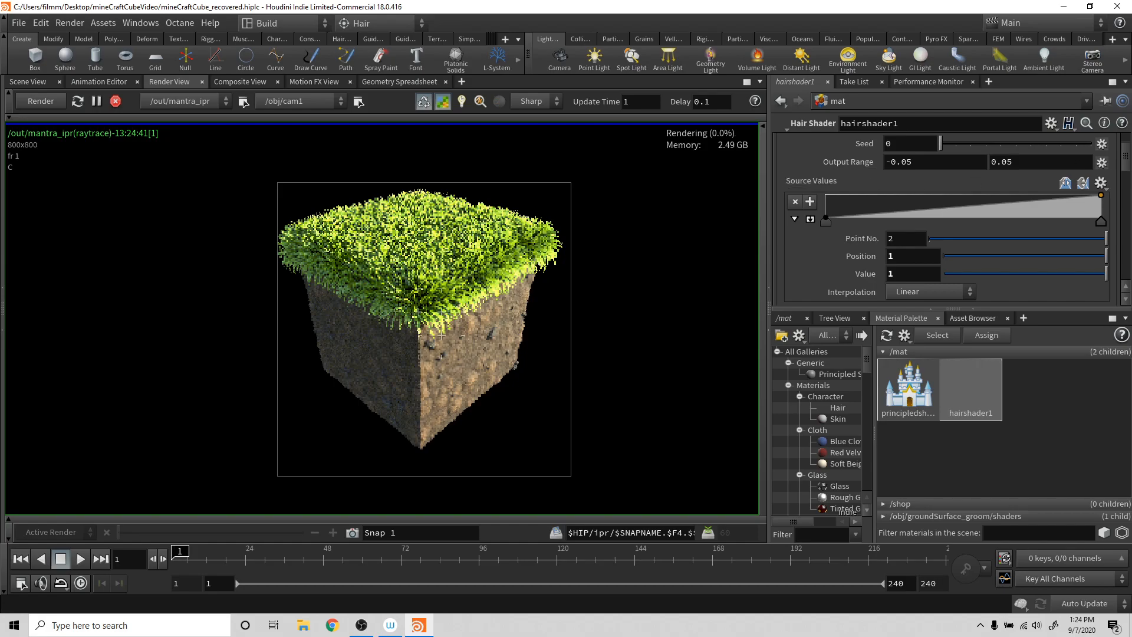
pyautogui.moveTo(1128, 165)
pyautogui.mouseDown()
pyautogui.moveTo(1128, 275)
pyautogui.moveTo(1124, 151)
pyautogui.mouseUp()
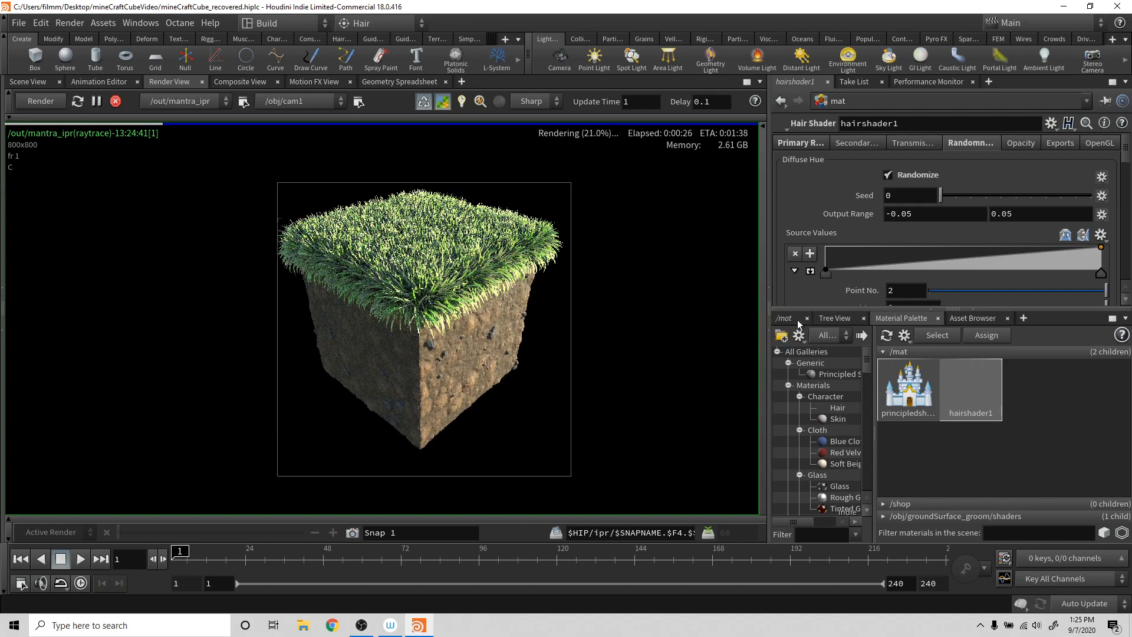
# - At the object level, set the guide Density of groundSurface_groom to 2000
pyautogui.click(791, 318)
pyautogui.click(837, 337)
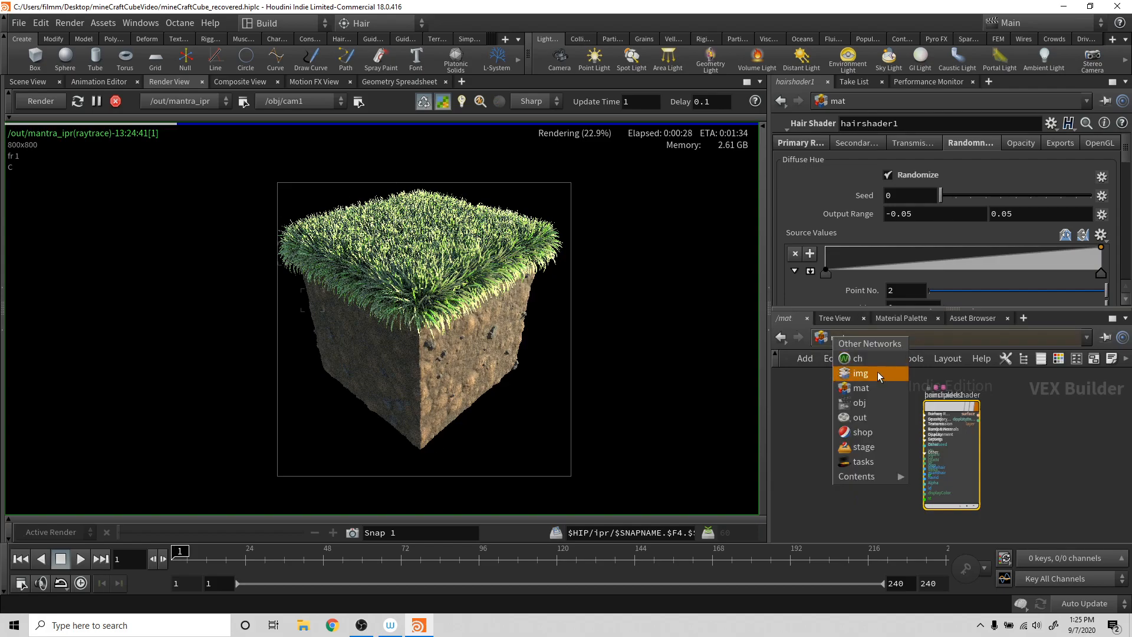
pyautogui.click(876, 403)
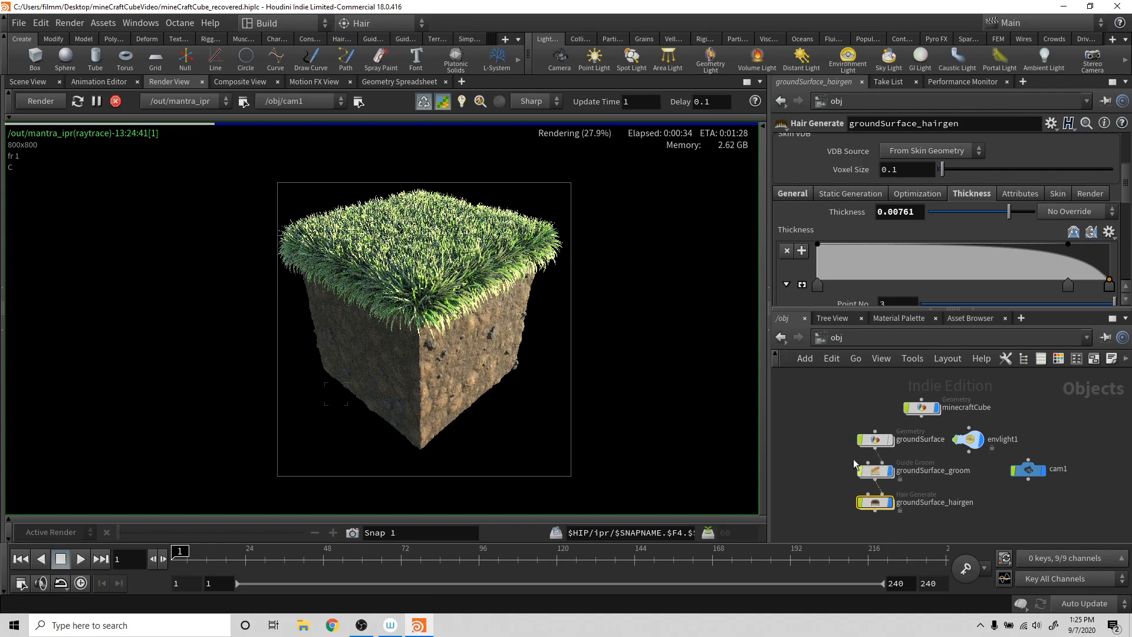
pyautogui.click(874, 471)
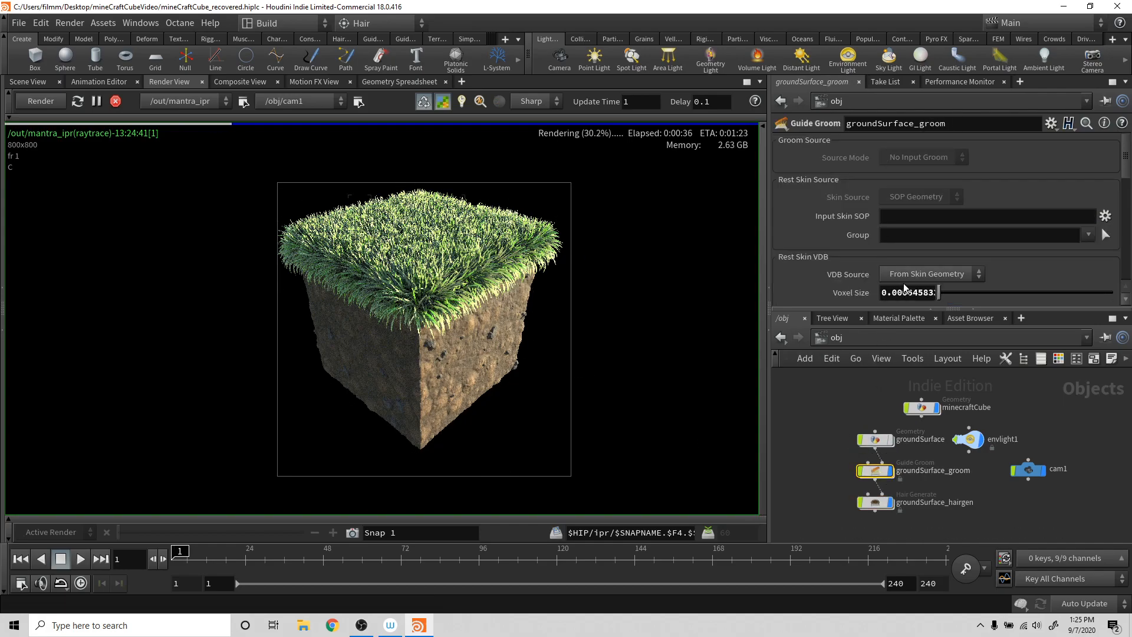
pyautogui.scroll(-5, 890, 267)
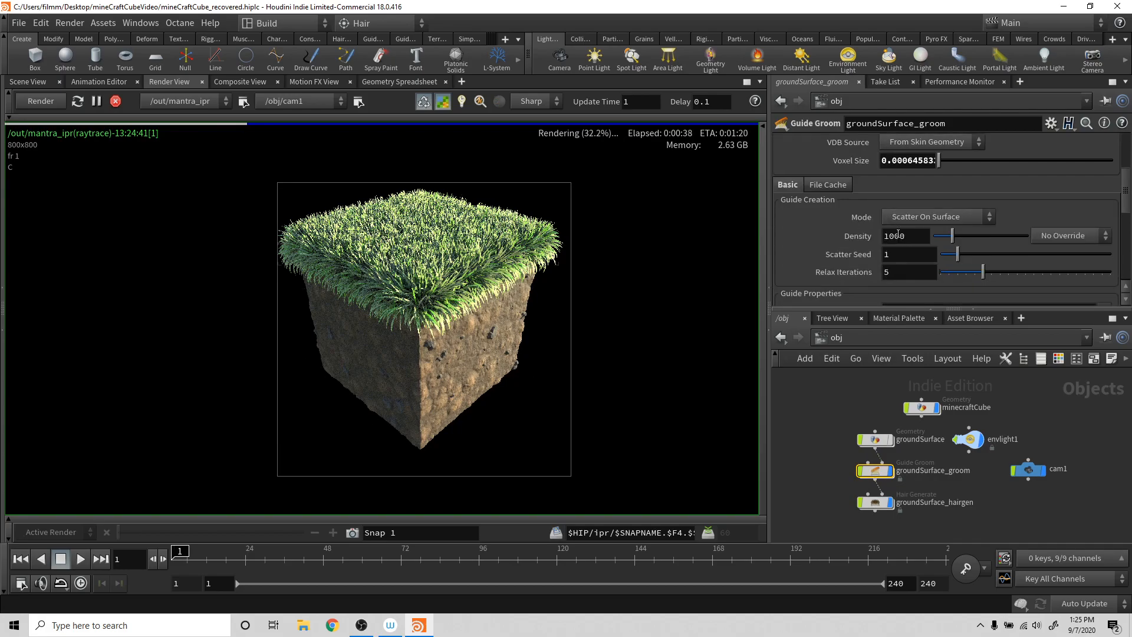
pyautogui.click(891, 238)
pyautogui.press('BackSpace')
pyautogui.write('2')
pyautogui.press('Return')
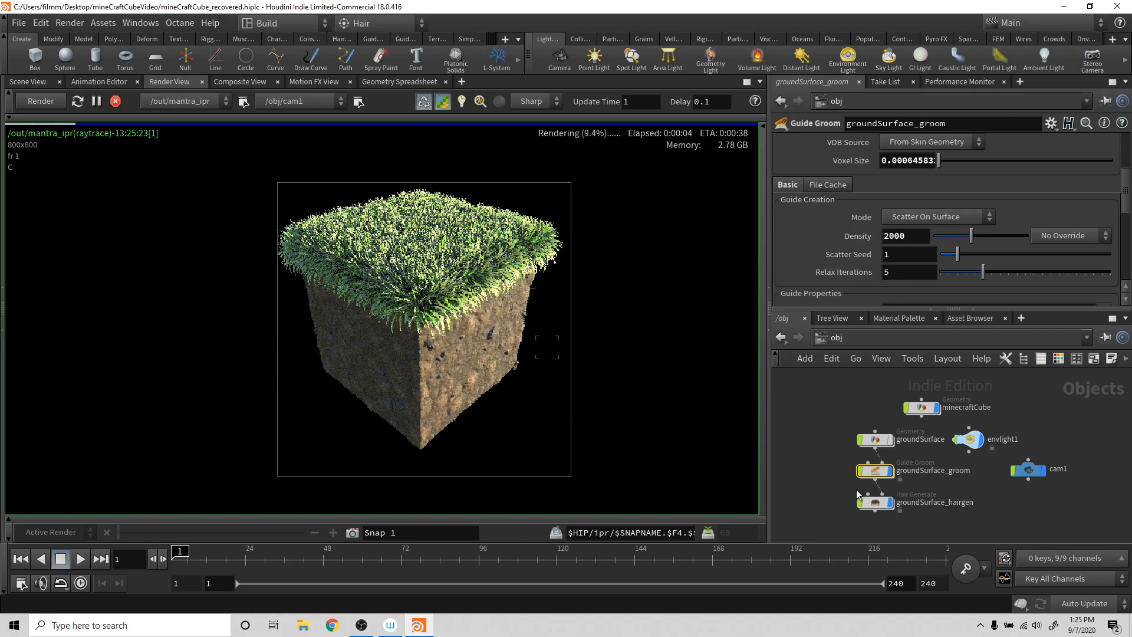
# - Set the hair distribution Density of groundSurface_hairgen to 80000
pyautogui.click(888, 502)
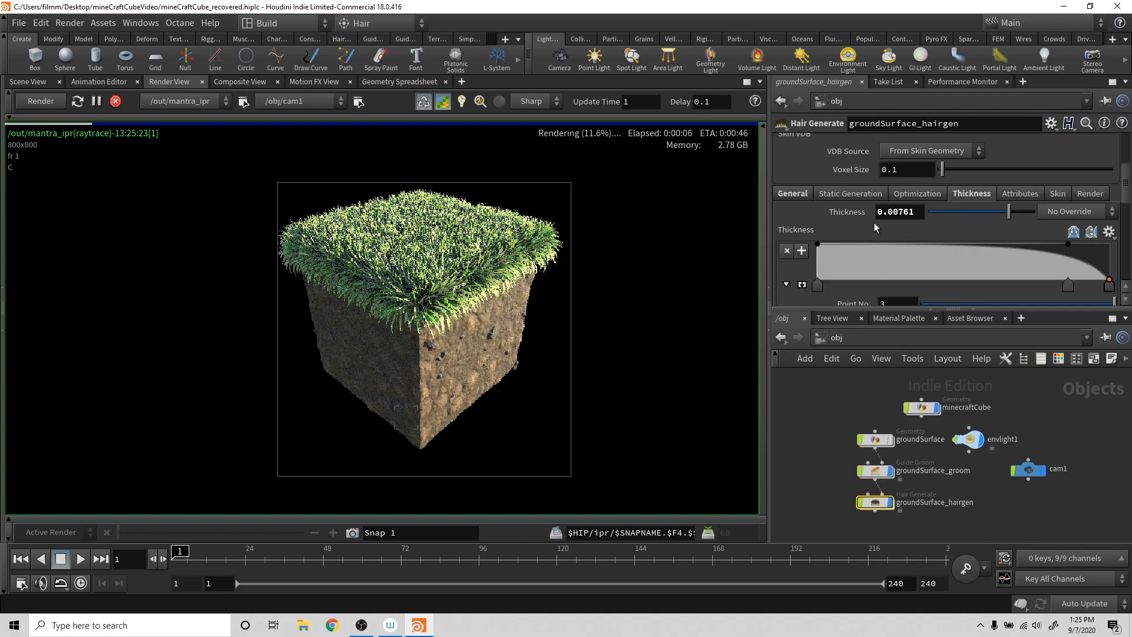
pyautogui.click(802, 194)
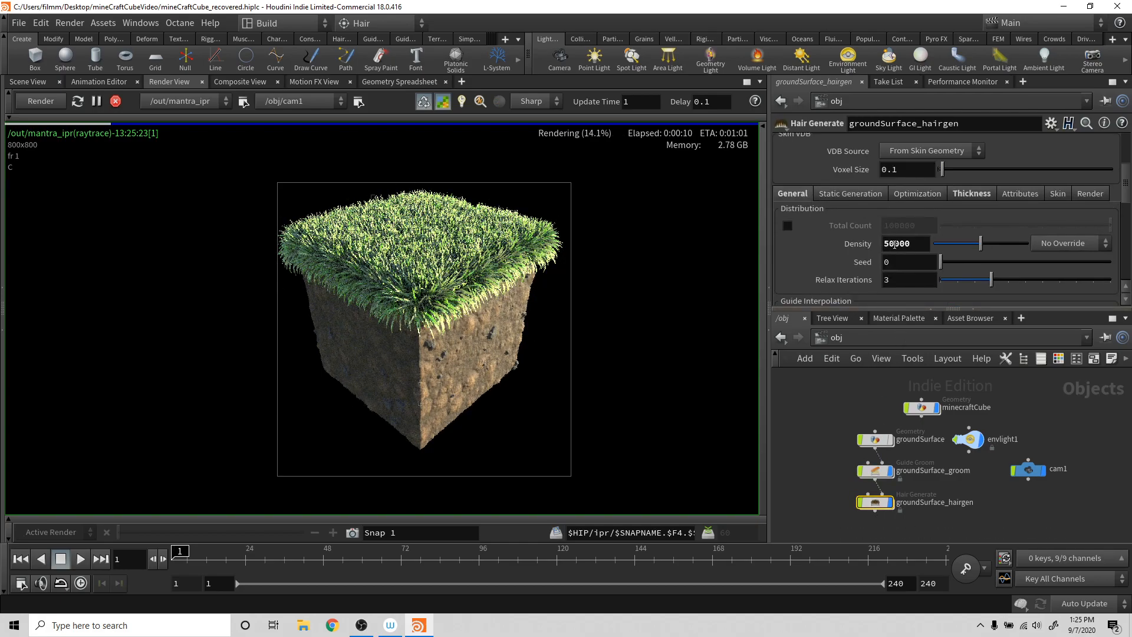
pyautogui.moveTo(891, 243); pyautogui.dragTo(874, 246)
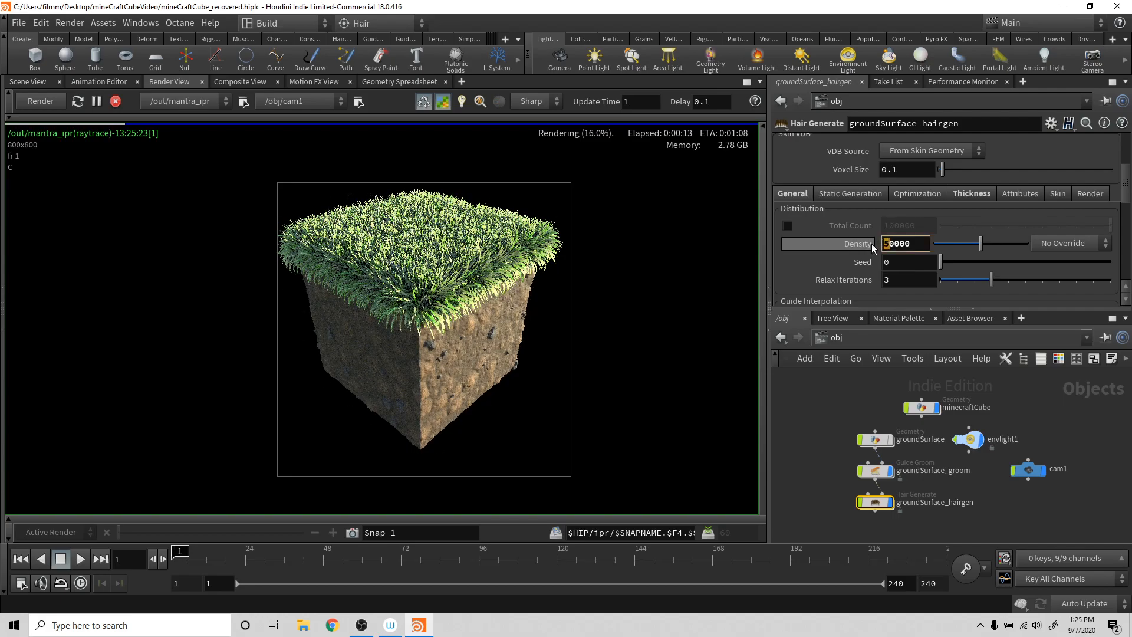
pyautogui.write('8')
pyautogui.press('Return')
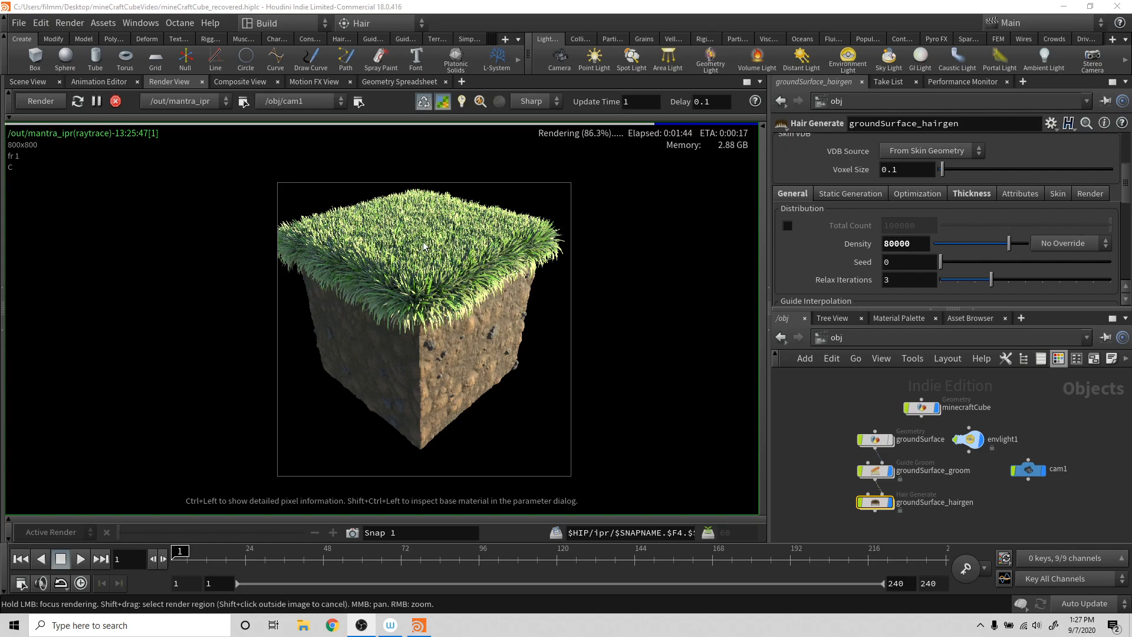
# - Examine the primary reflection settings of hairshader1, including root and tip colors, Root To Tip Blend, white hairs and guard hairs
pyautogui.click(898, 322)
pyautogui.click(966, 394)
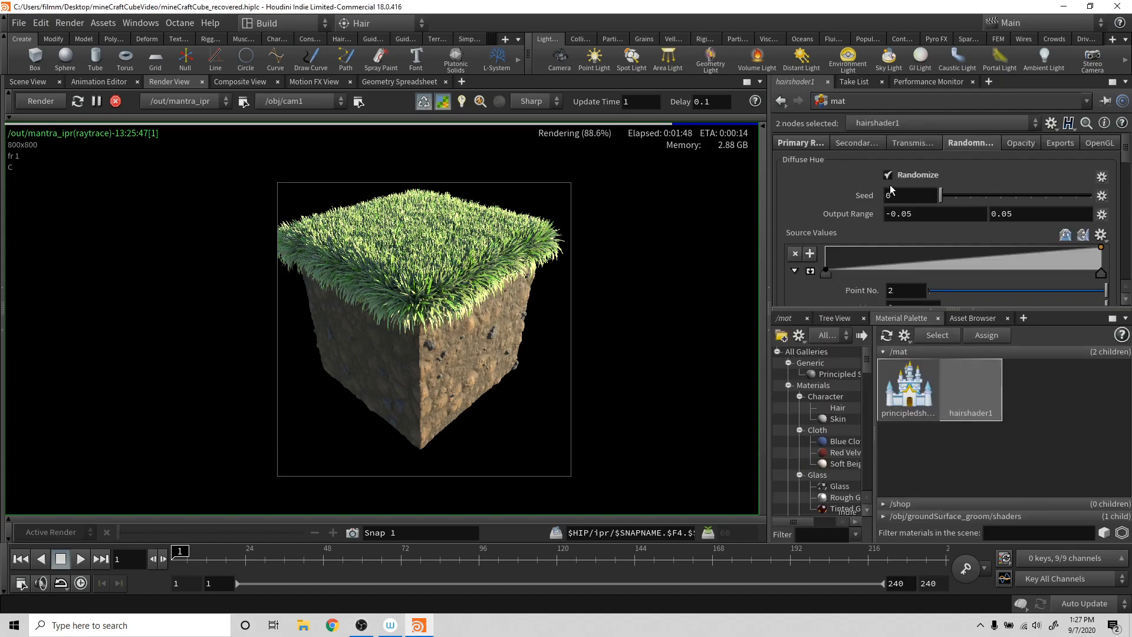
pyautogui.click(800, 144)
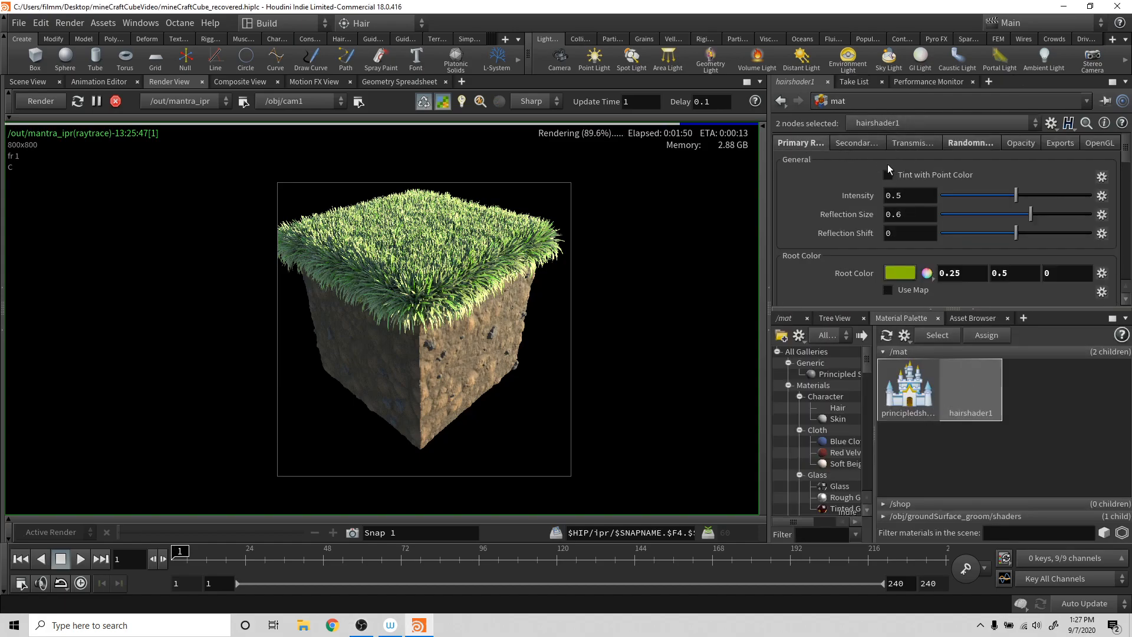
pyautogui.scroll(-3, 873, 195)
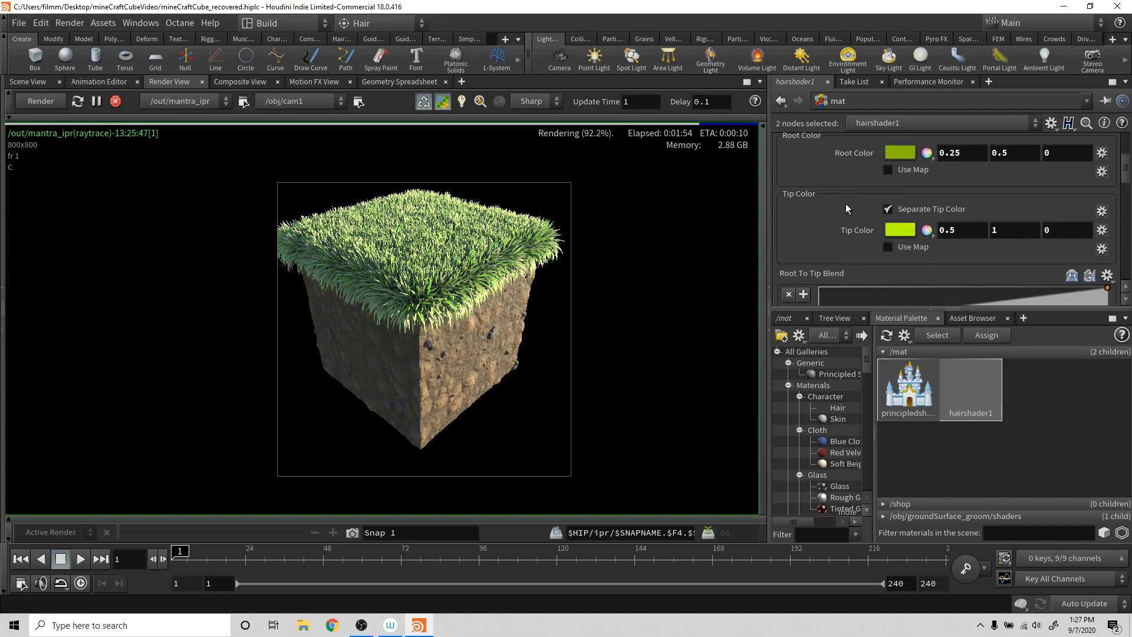
pyautogui.scroll(-3, 845, 206)
pyautogui.scroll(-4, 845, 208)
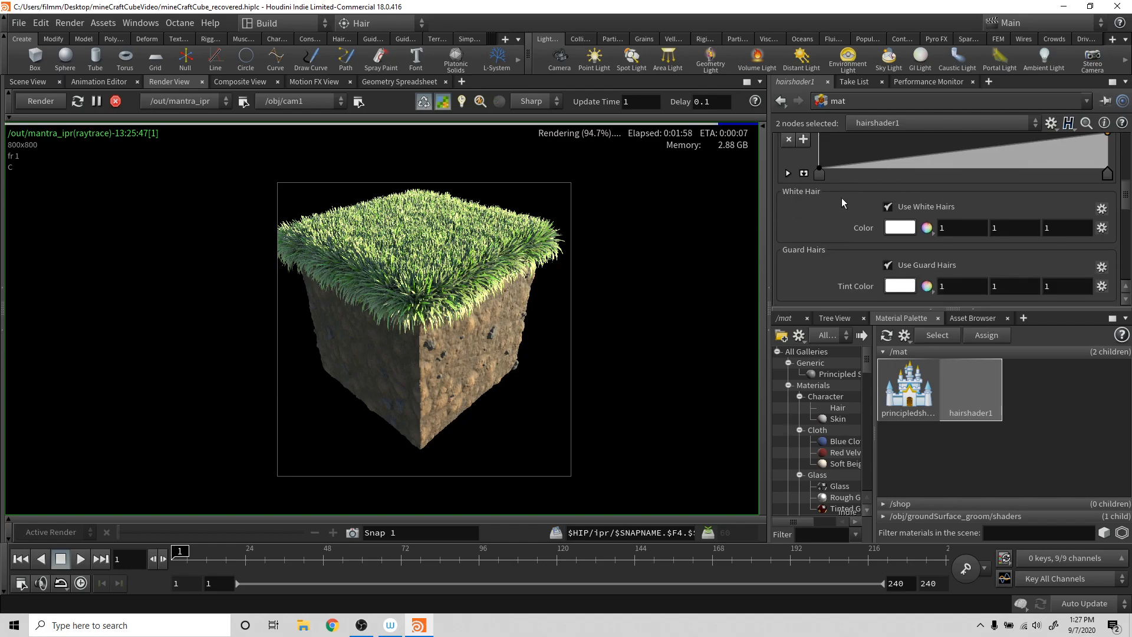
pyautogui.scroll(2, 841, 201)
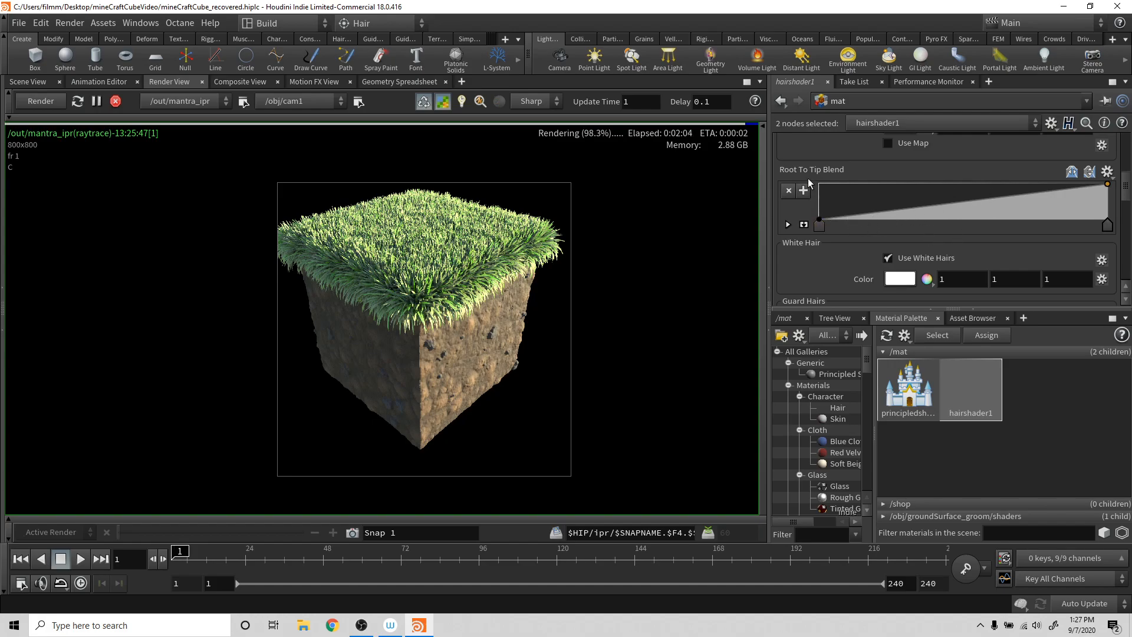
pyautogui.scroll(3, 858, 186)
pyautogui.scroll(1, 854, 187)
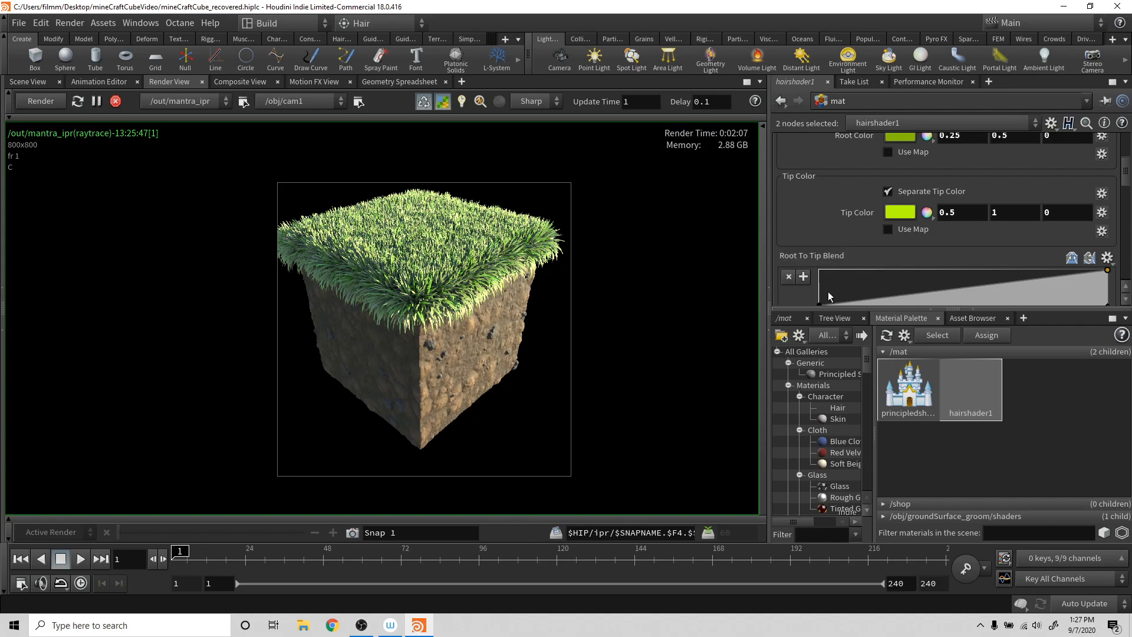
# - Try adding a control point to the Root To Tip Blend ramp of hairshader1, undo it and stop the render
pyautogui.click(865, 296)
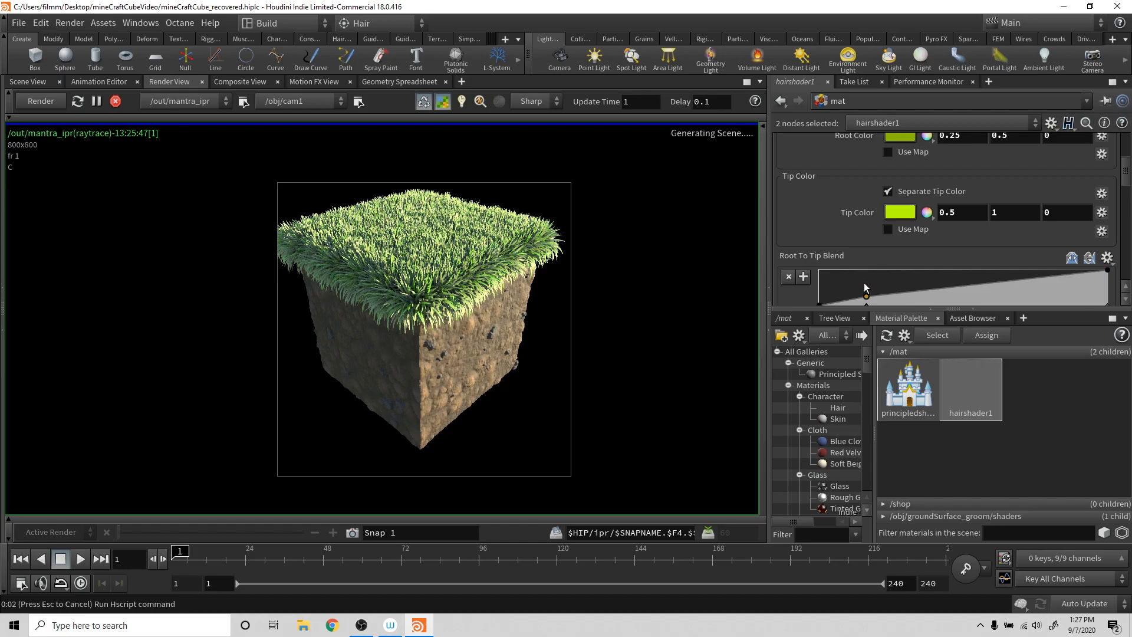
pyautogui.hotkey('ctrl', 'z')
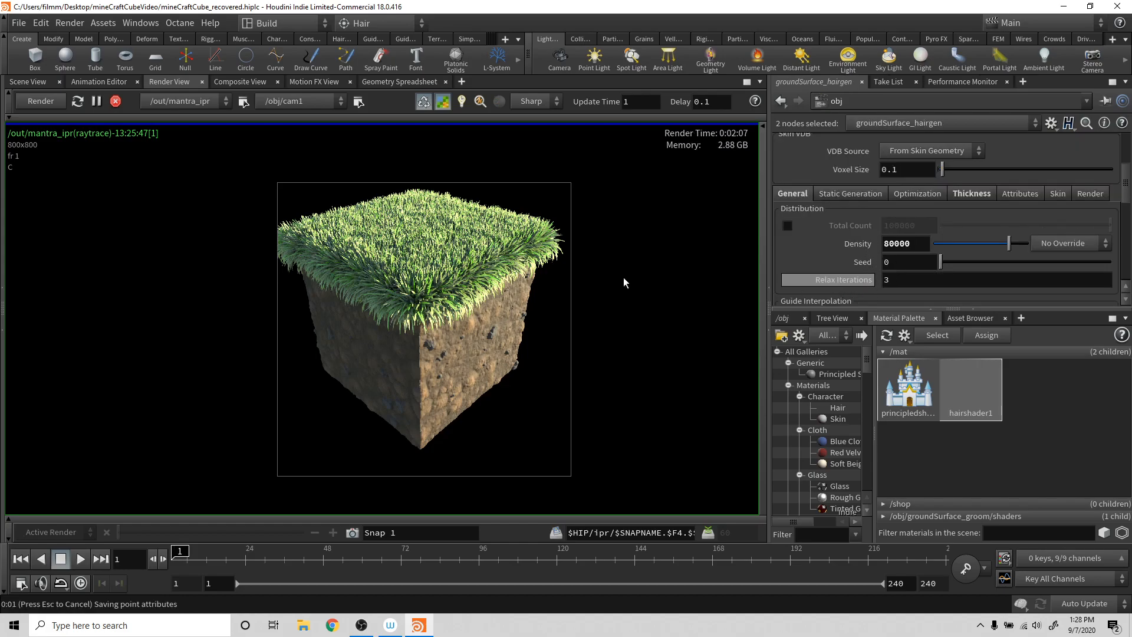
pyautogui.click(116, 102)
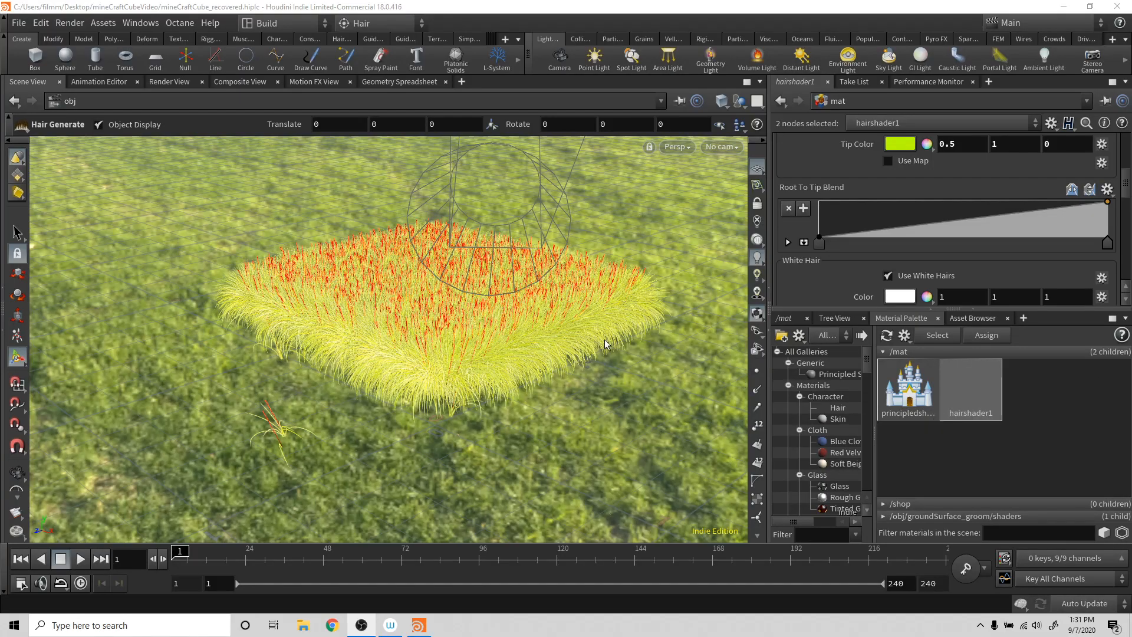
# - Return to the object-level network and turn on the display of the minecraftCube object
pyautogui.click(789, 319)
pyautogui.click(844, 339)
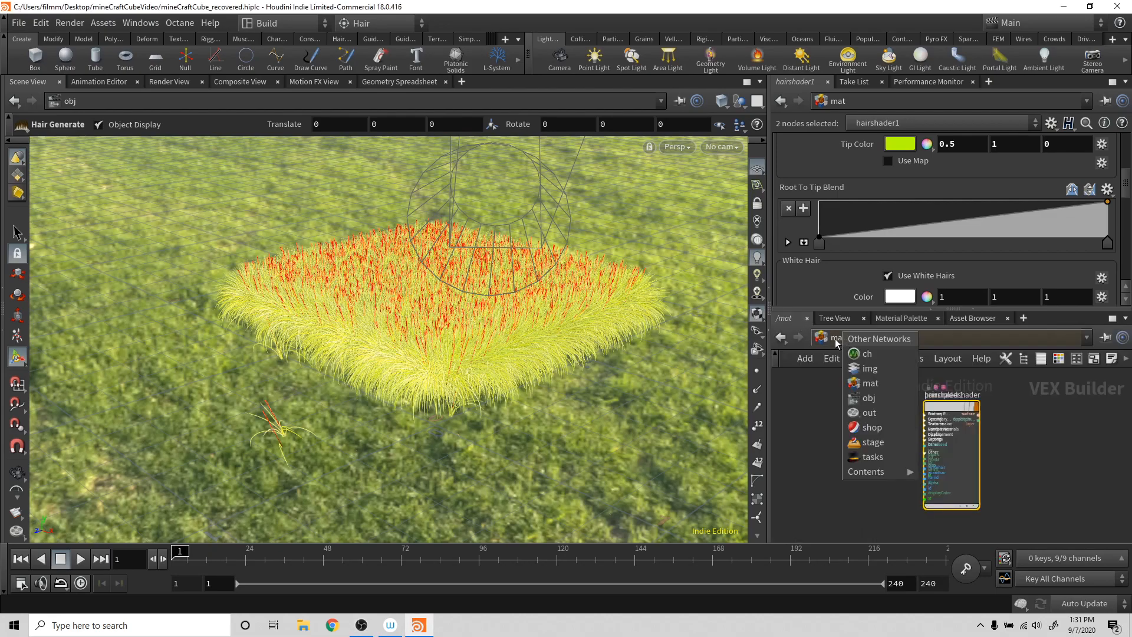
pyautogui.click(868, 398)
pyautogui.click(938, 408)
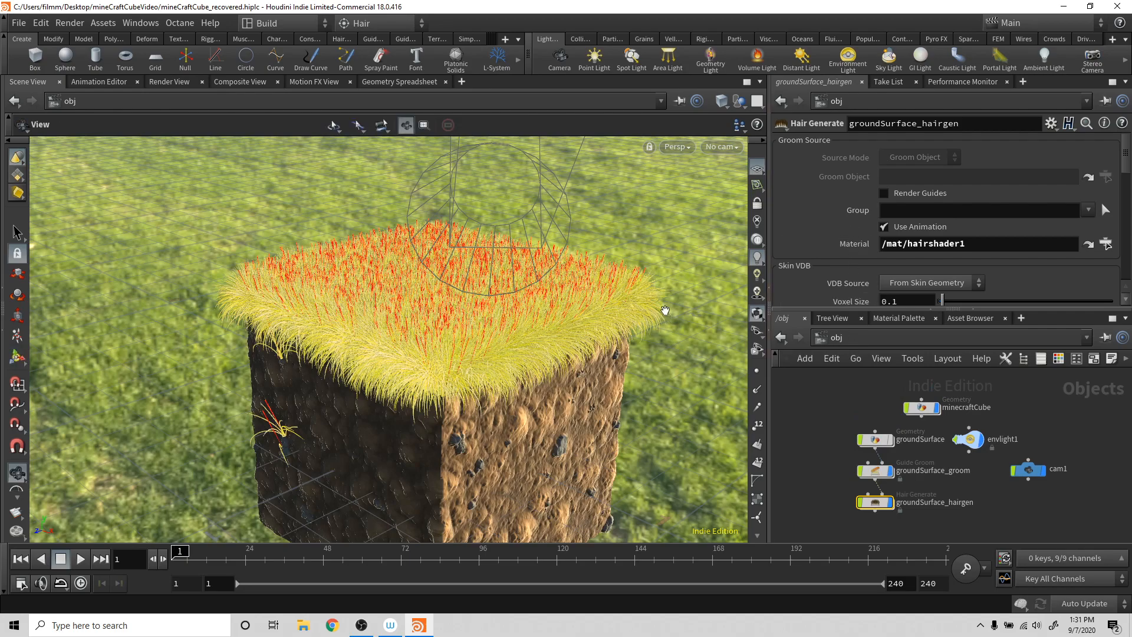
pyautogui.doubleClick(876, 474)
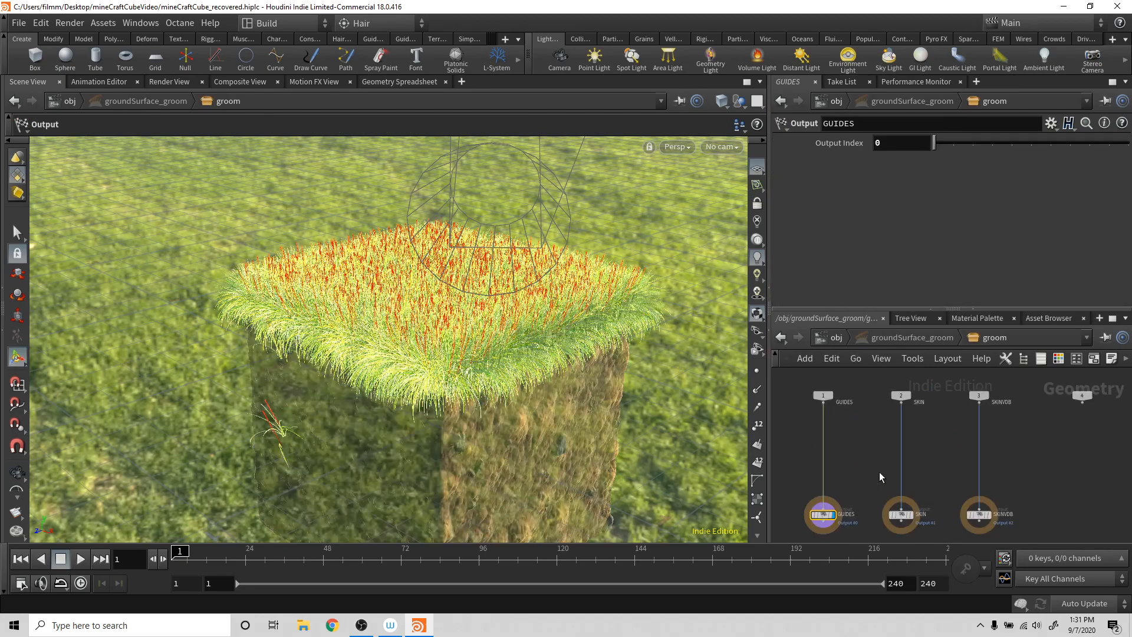
pyautogui.click(823, 341)
pyautogui.click(881, 440)
pyautogui.doubleClick(892, 437)
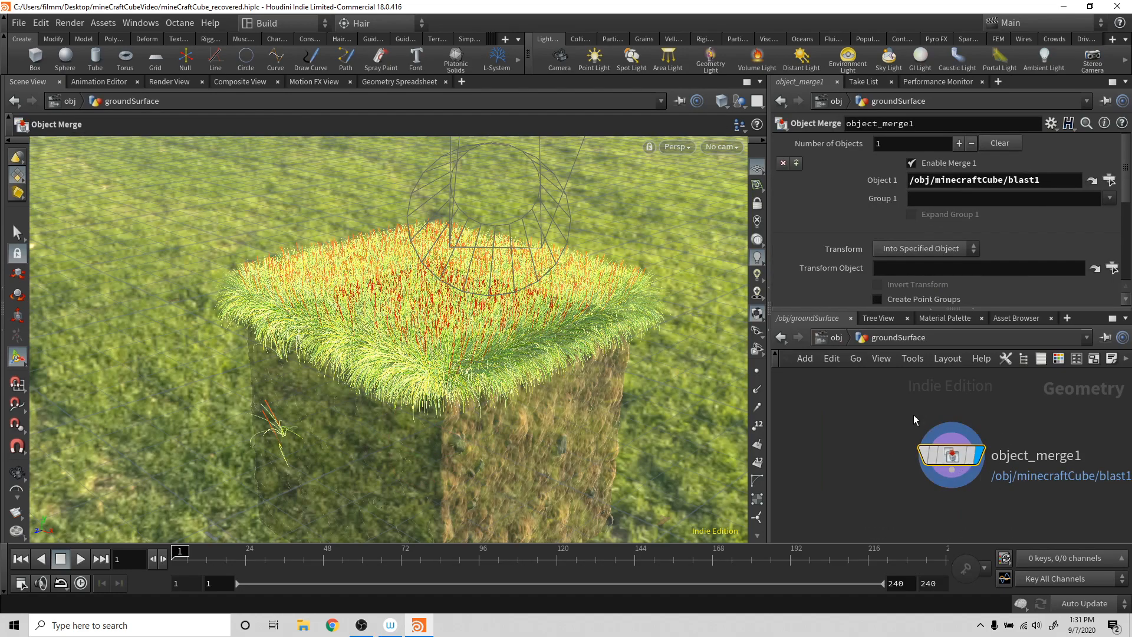
pyautogui.click(830, 340)
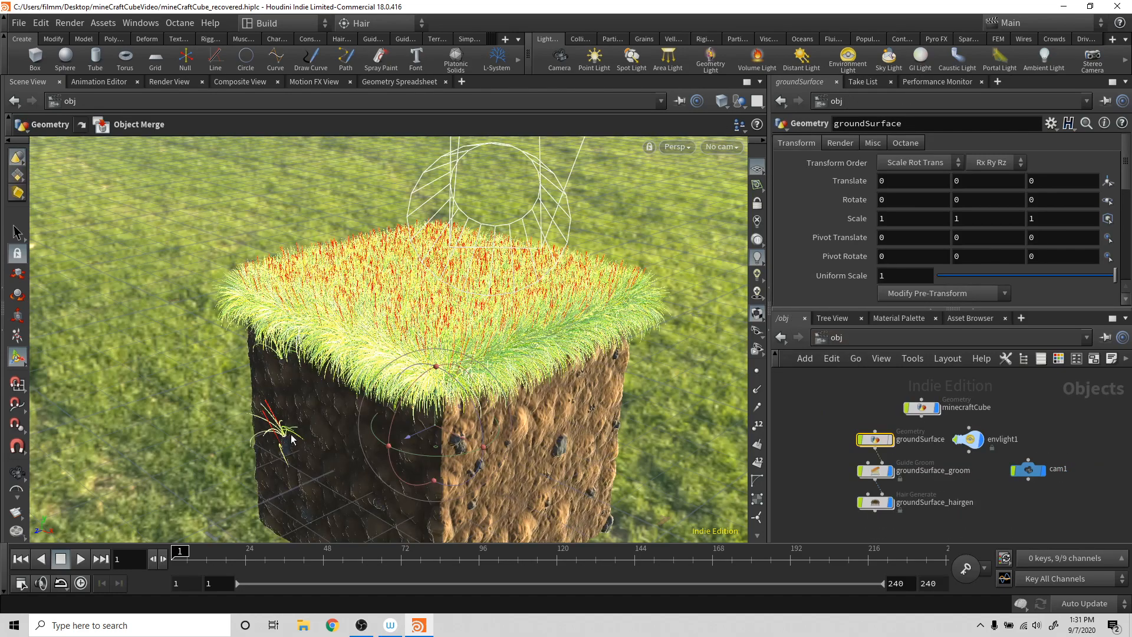
# - Inside minecraftCube, set the Keep by Normals Spread Angle of group1 to 20.2, and return to object level
pyautogui.doubleClick(931, 409)
pyautogui.click(935, 470)
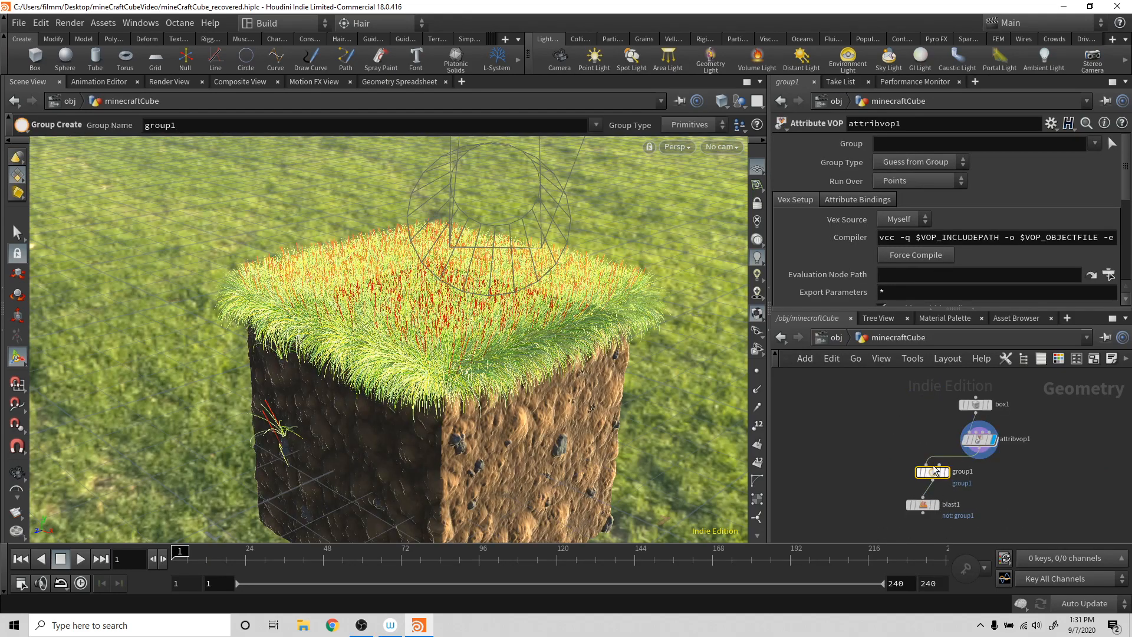
pyautogui.scroll(-5, 864, 221)
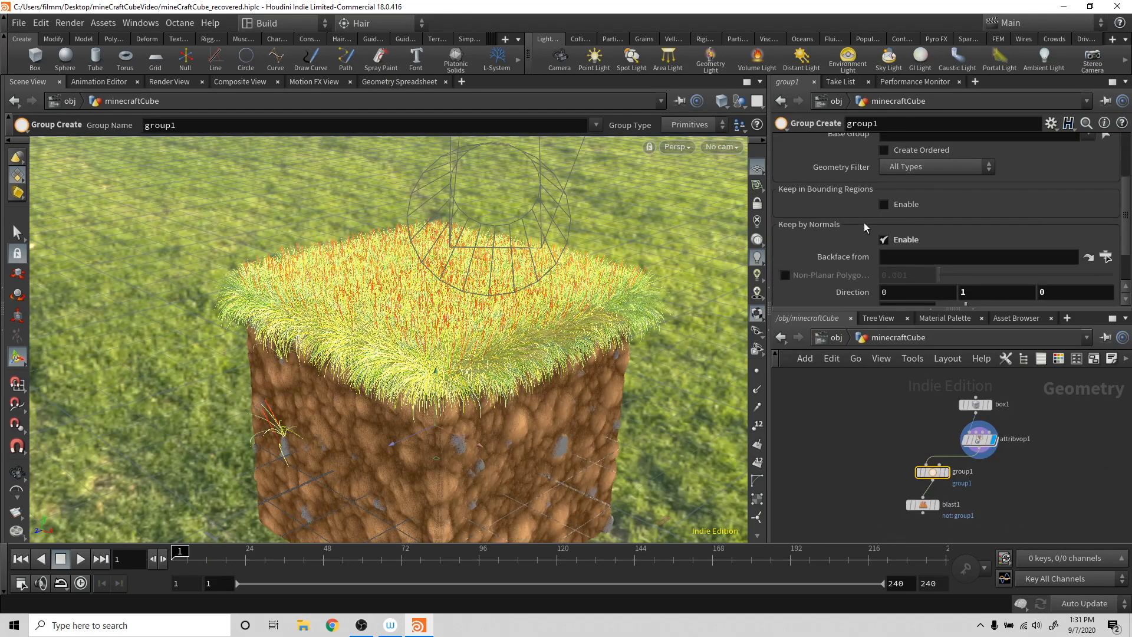
pyautogui.click(958, 256)
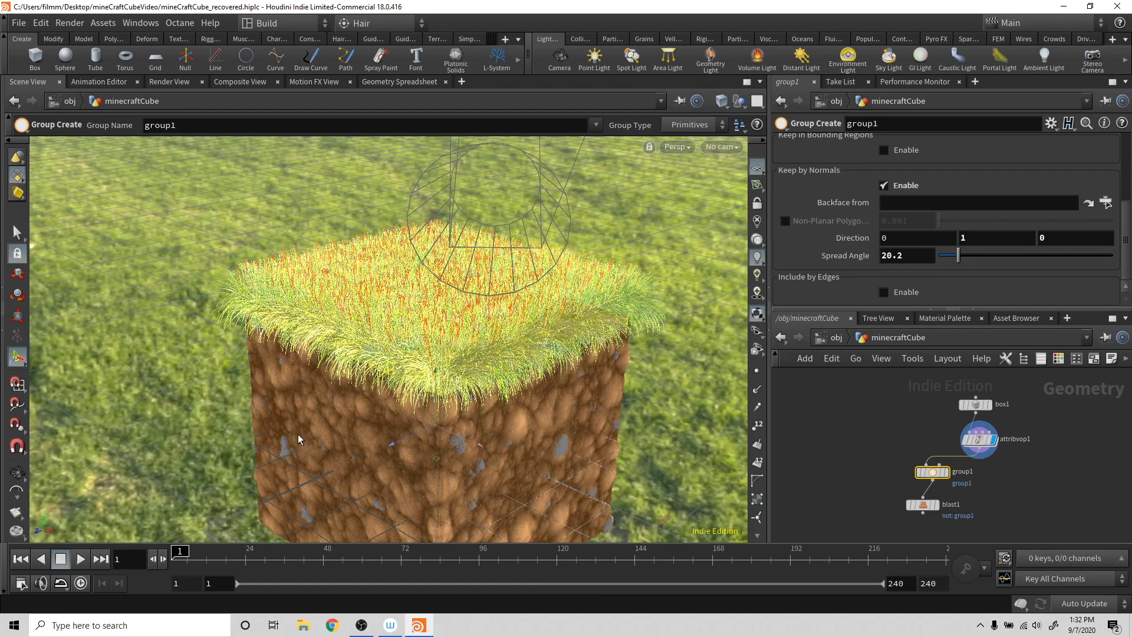
pyautogui.click(835, 336)
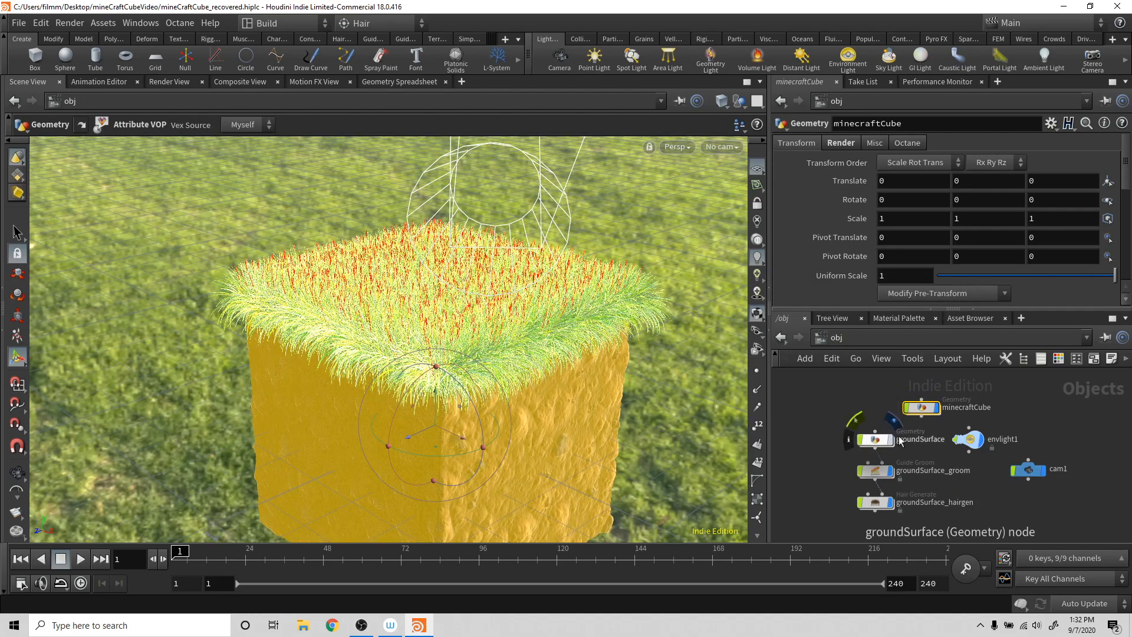
# - Change the Root Color of the hairshader1 material to orange (1, 0.5, 0)
pyautogui.click(902, 318)
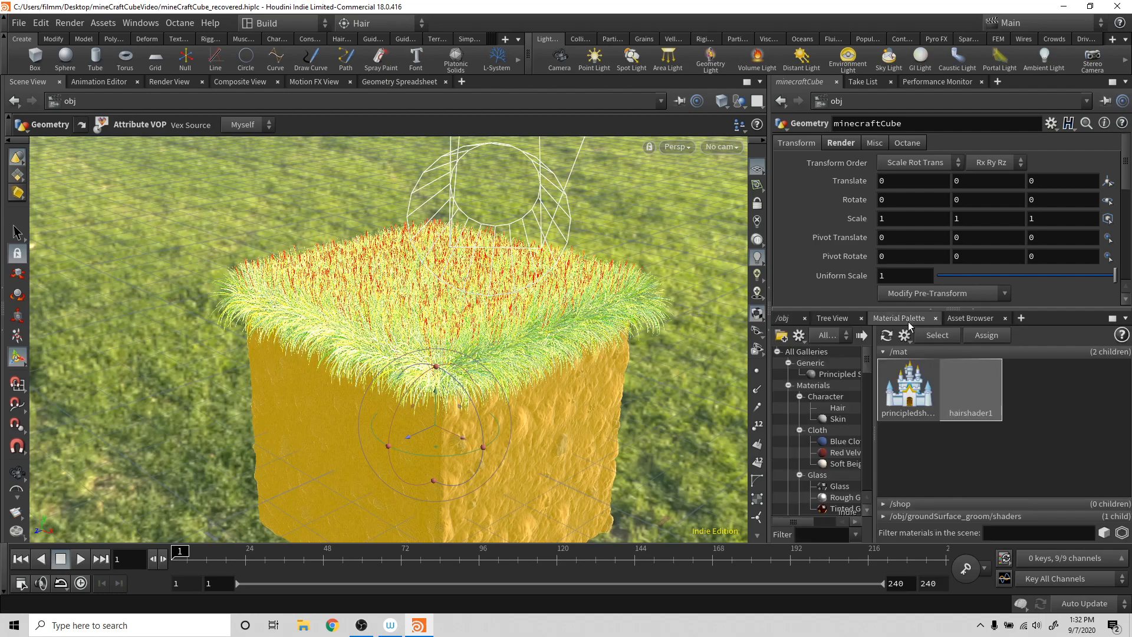
pyautogui.click(981, 382)
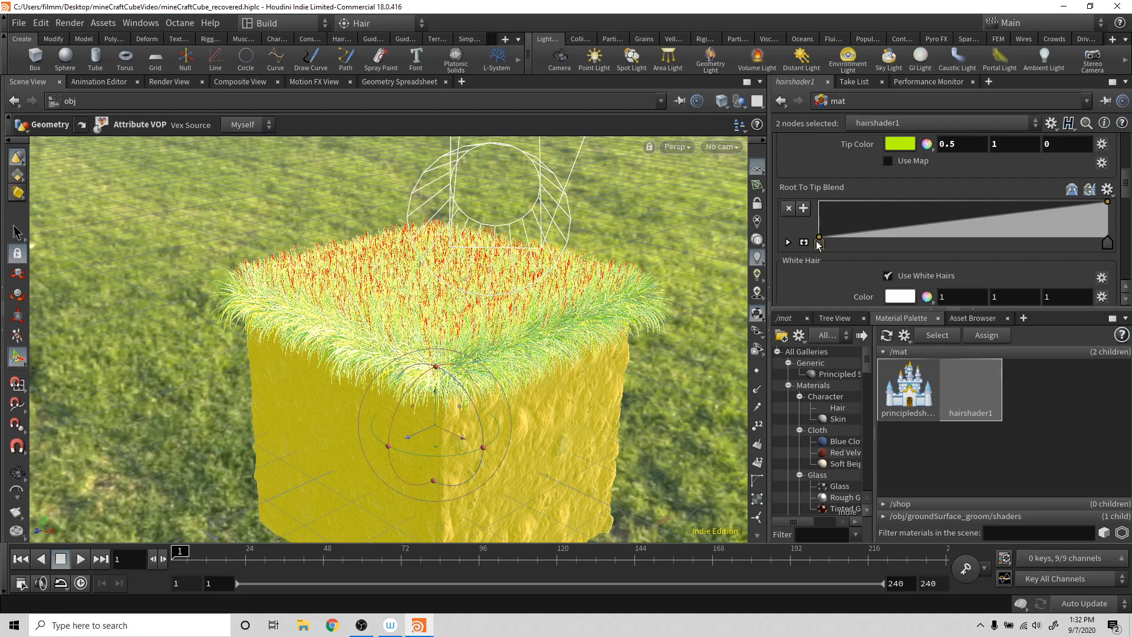
pyautogui.keyDown('alt'); pyautogui.moveTo(619, 383); pyautogui.dragTo(703, 327); pyautogui.keyUp('alt')
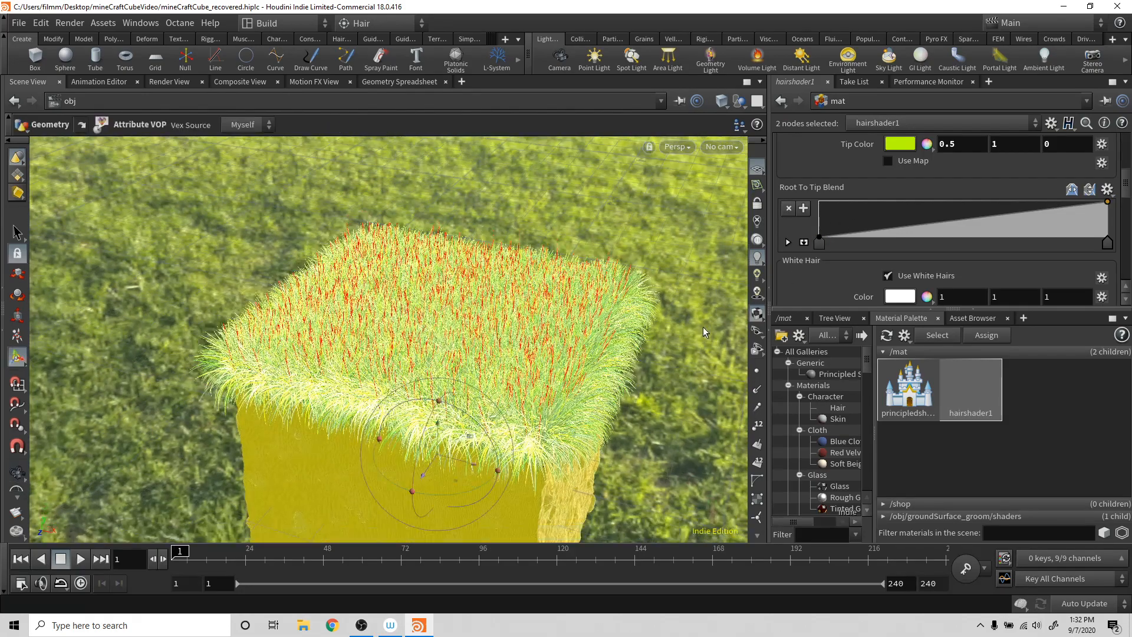
pyautogui.scroll(3, 874, 148)
pyautogui.click(902, 139)
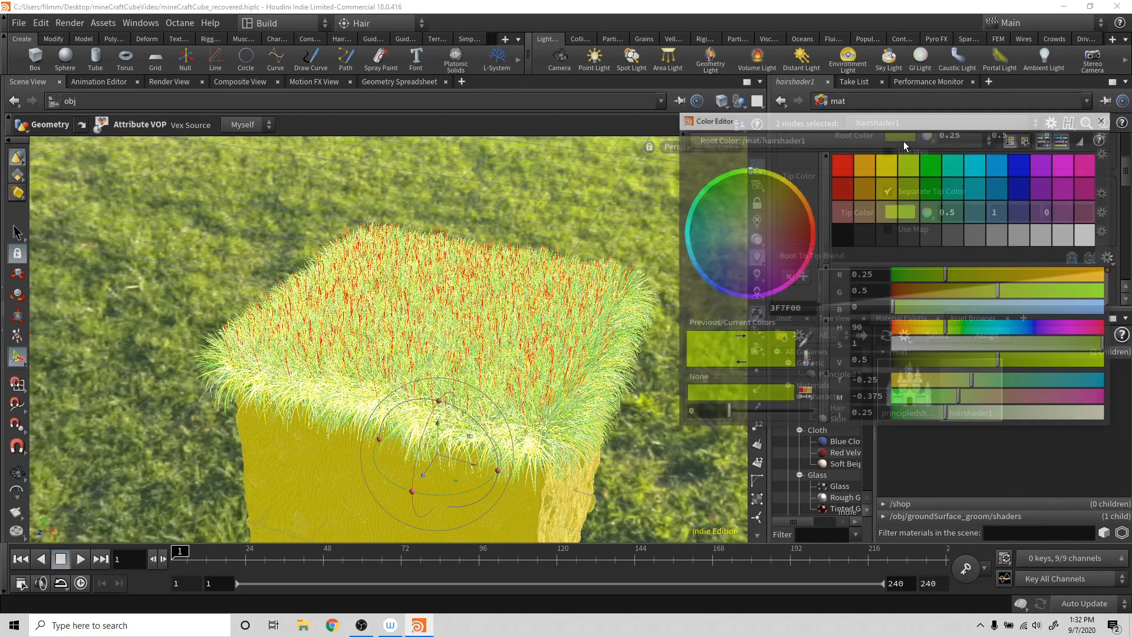
pyautogui.click(865, 161)
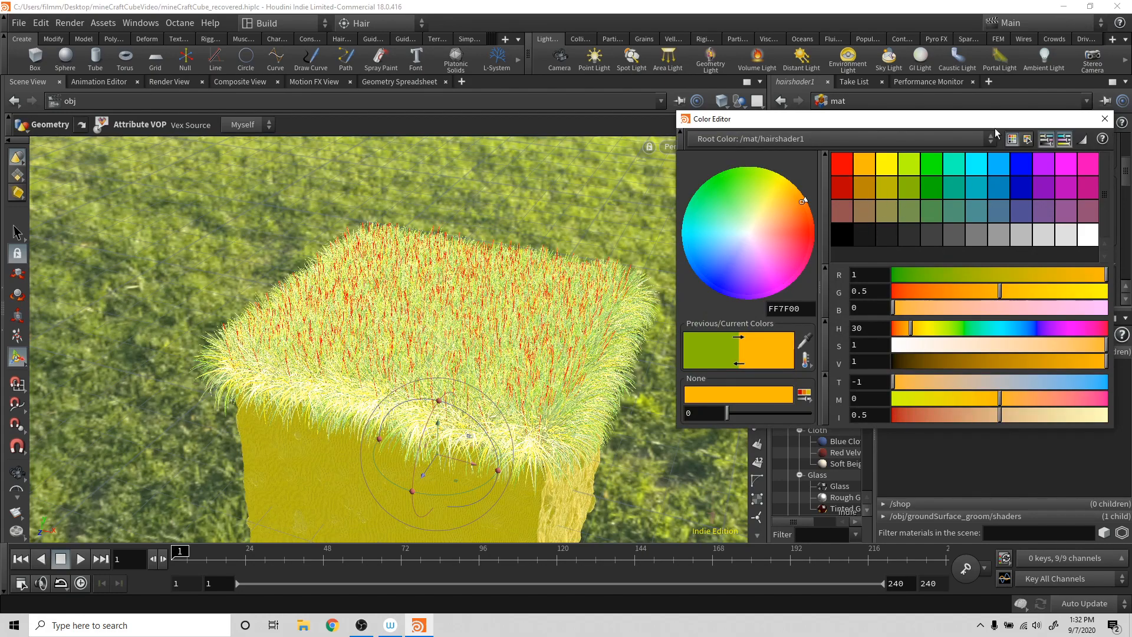
pyautogui.click(1104, 119)
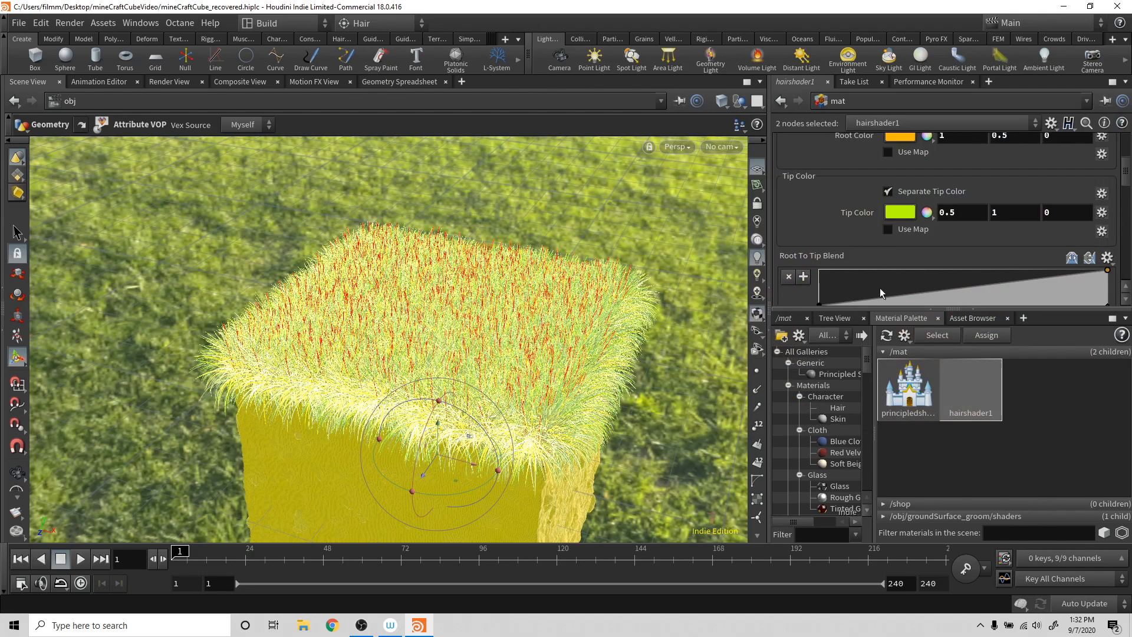
# - Add a control point near the start of hairshader1's Root To Tip Blend ramp, raised almost to full value, and check the grass
pyautogui.moveTo(867, 302); pyautogui.dragTo(847, 273)
pyautogui.keyDown('alt'); pyautogui.moveTo(635, 398); pyautogui.dragTo(609, 324); pyautogui.keyUp('alt')
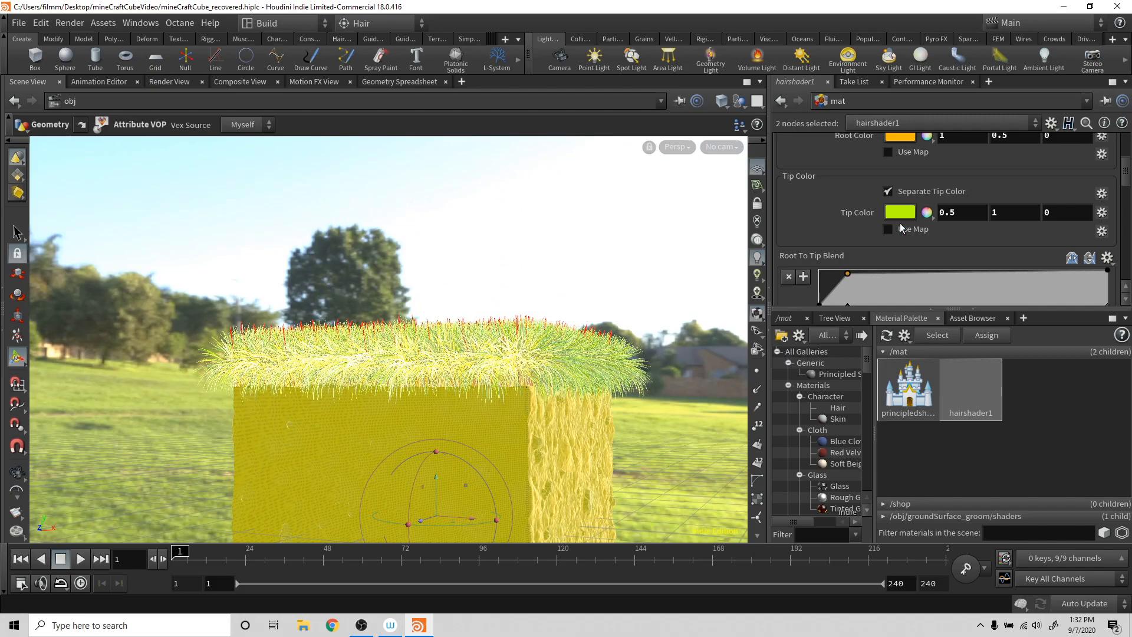
pyautogui.press('alt')
pyautogui.moveTo(626, 342); pyautogui.dragTo(613, 400)
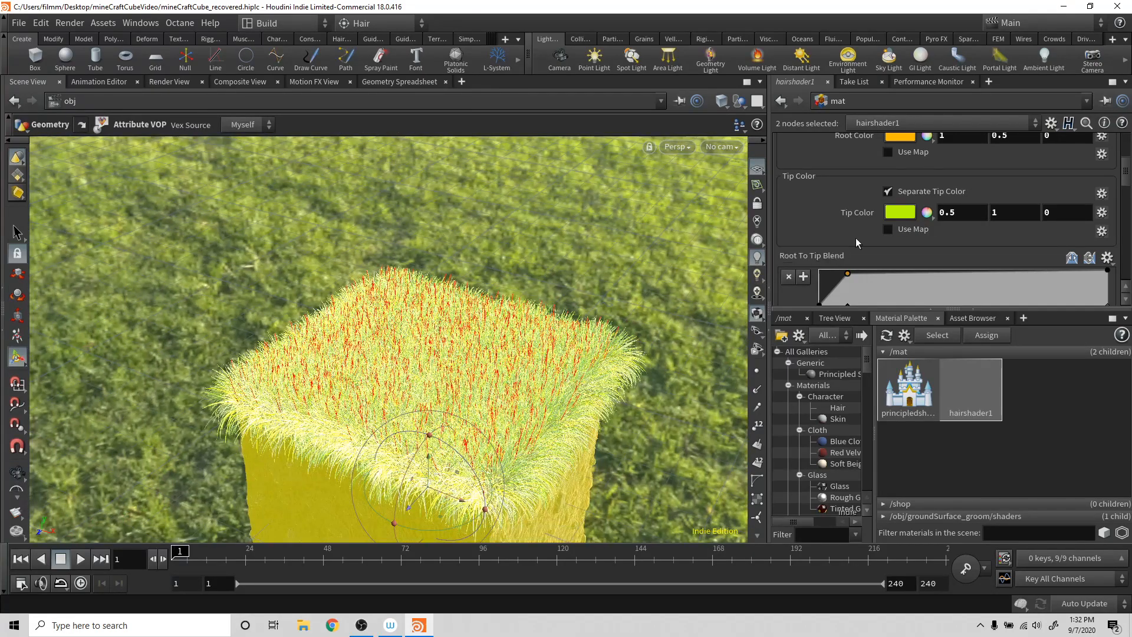
# - Disable Use White Hairs and Use Guard Hairs in the hairshader1 material
pyautogui.scroll(-5, 845, 236)
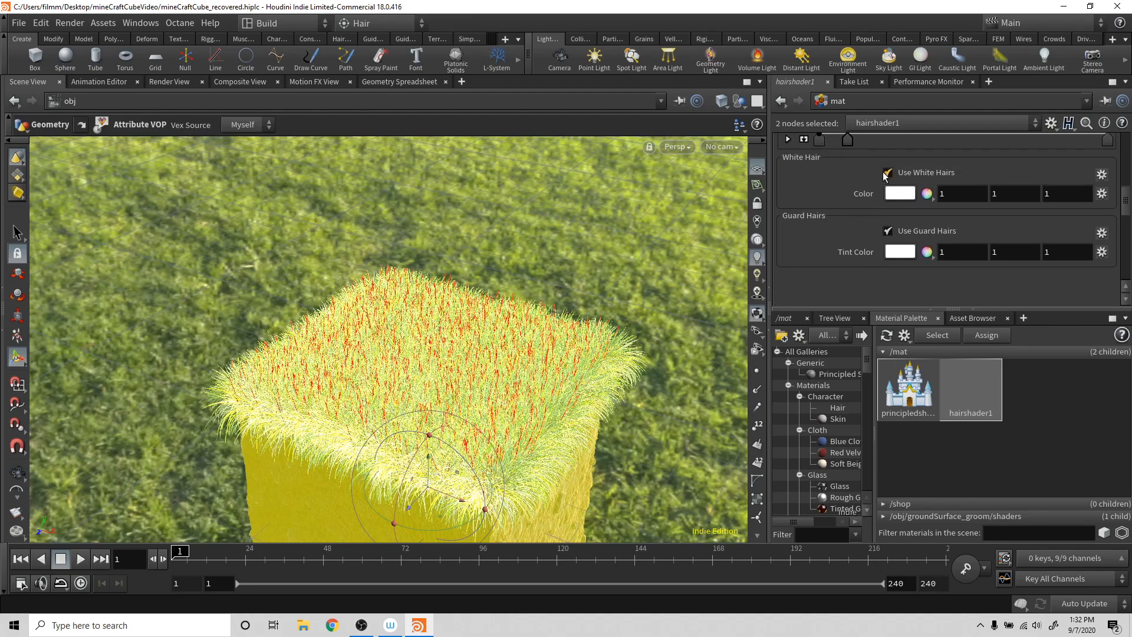
pyautogui.click(887, 173)
pyautogui.click(887, 213)
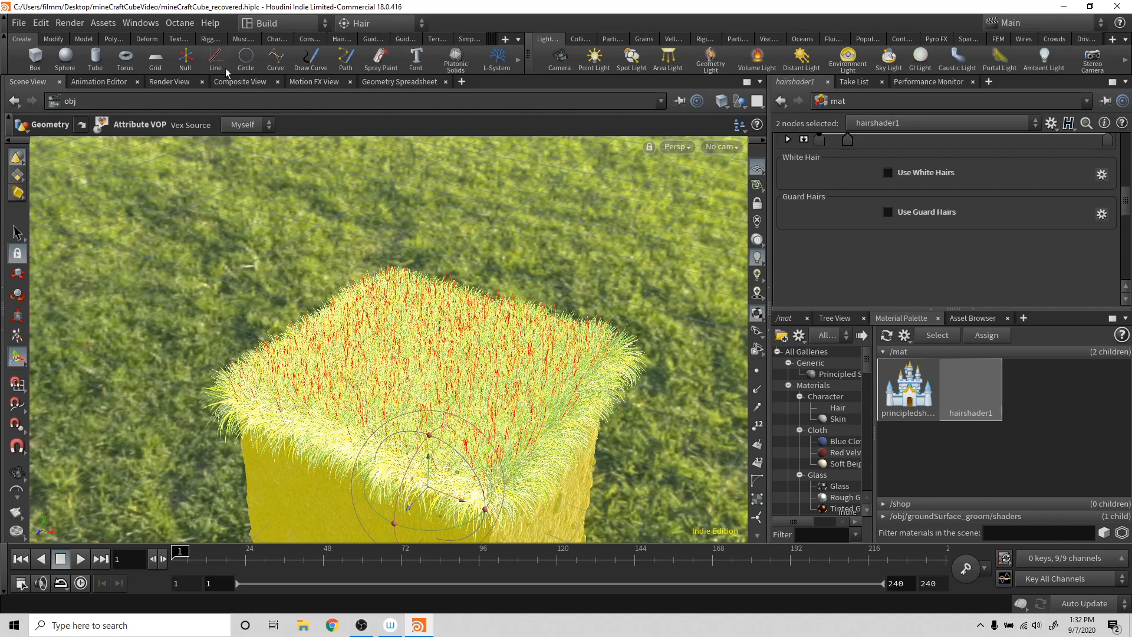
# - Start a new interactive render of /out/mantra_ipr through the /obj/cam1 camera
pyautogui.click(173, 82)
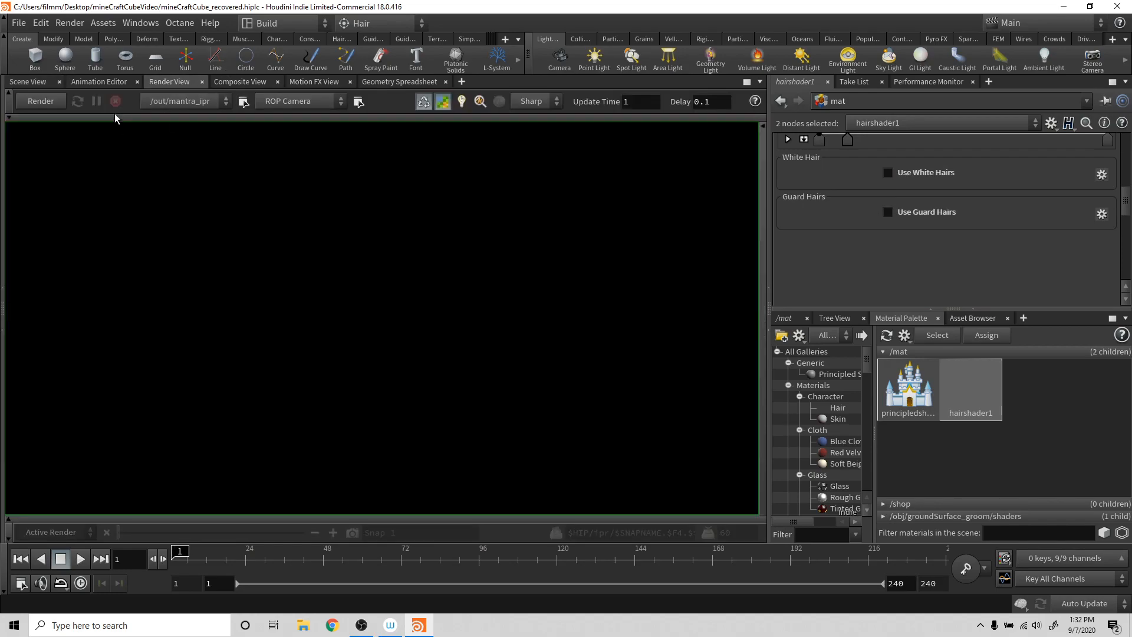
pyautogui.click(301, 105)
pyautogui.click(309, 142)
pyautogui.click(41, 100)
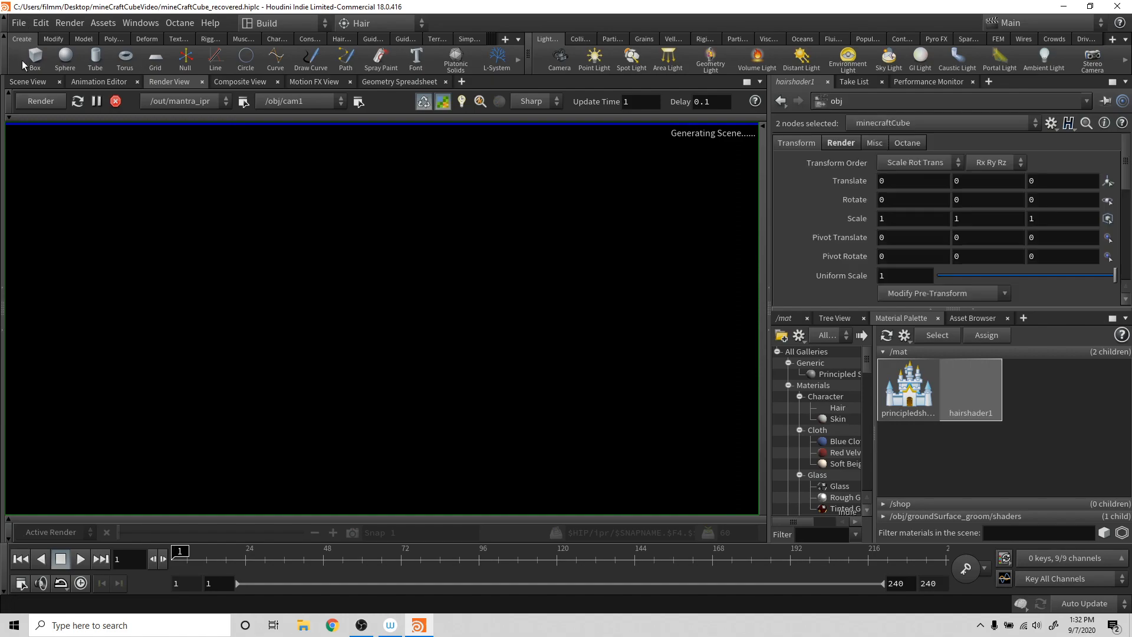
# - Save the scene as mineCraftCube.hiplc, overwriting the existing file
pyautogui.click(19, 23)
pyautogui.moveTo(52, 74)
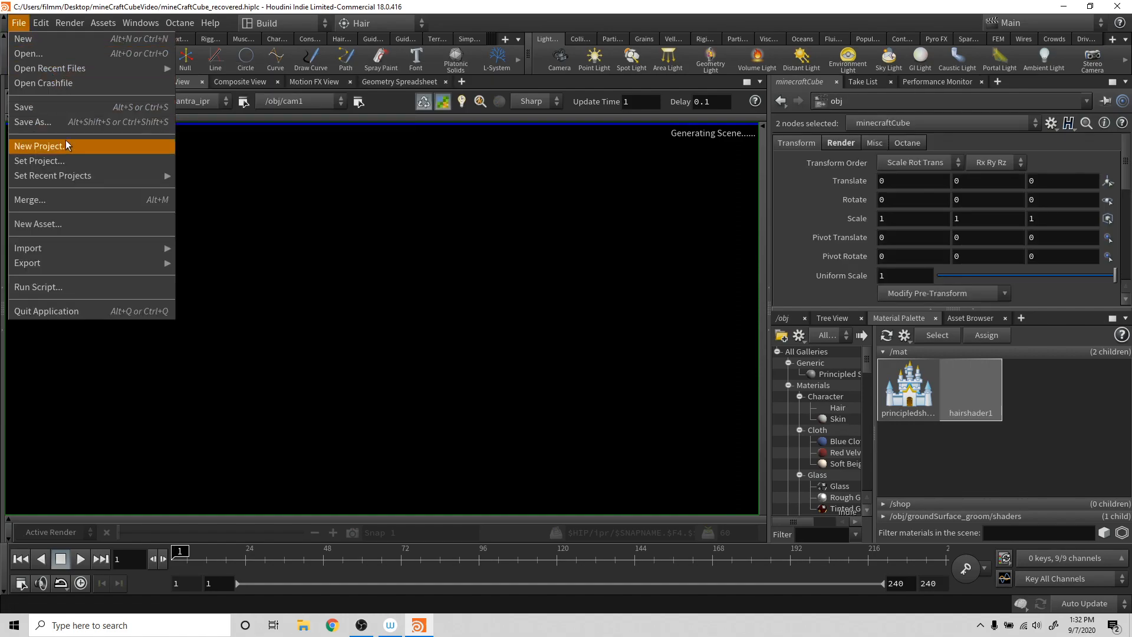
pyautogui.moveTo(87, 171)
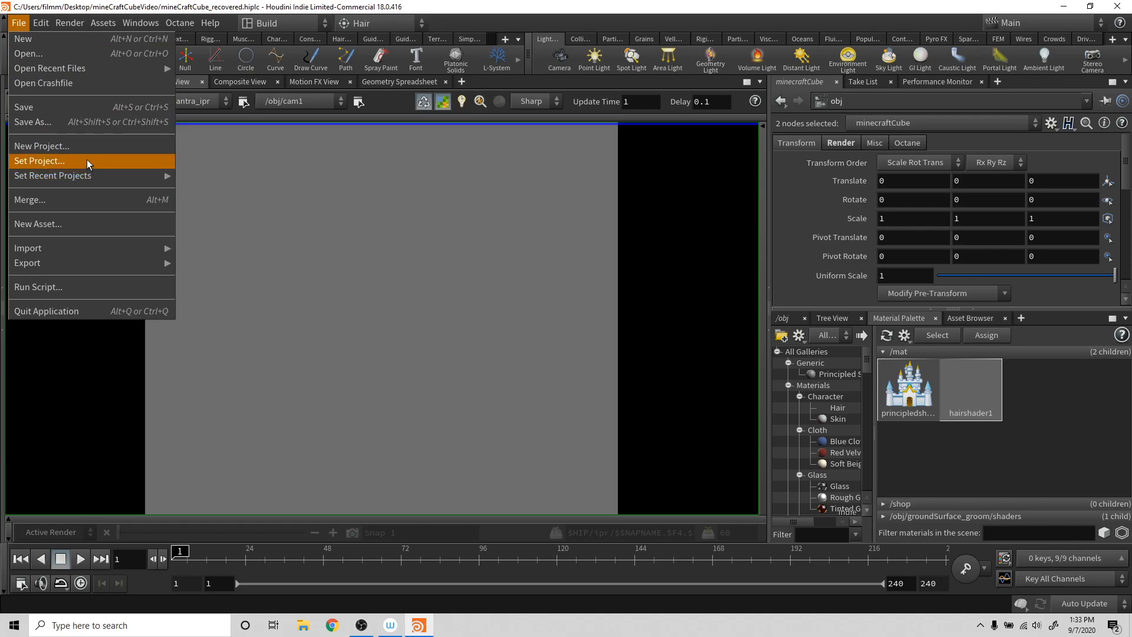
pyautogui.click(65, 121)
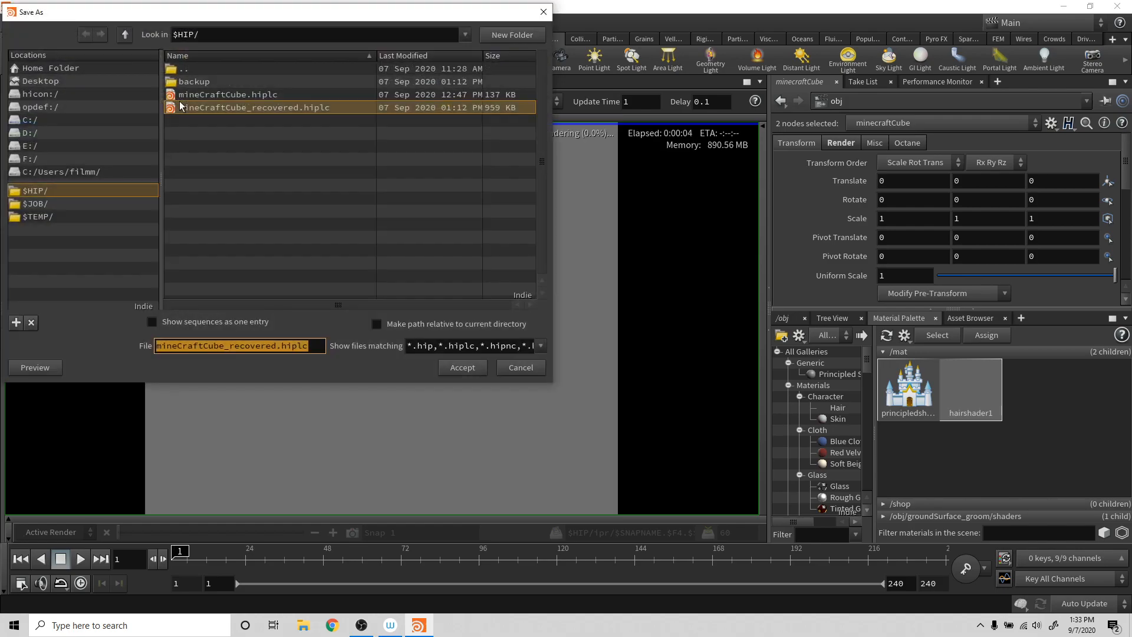
pyautogui.doubleClick(211, 94)
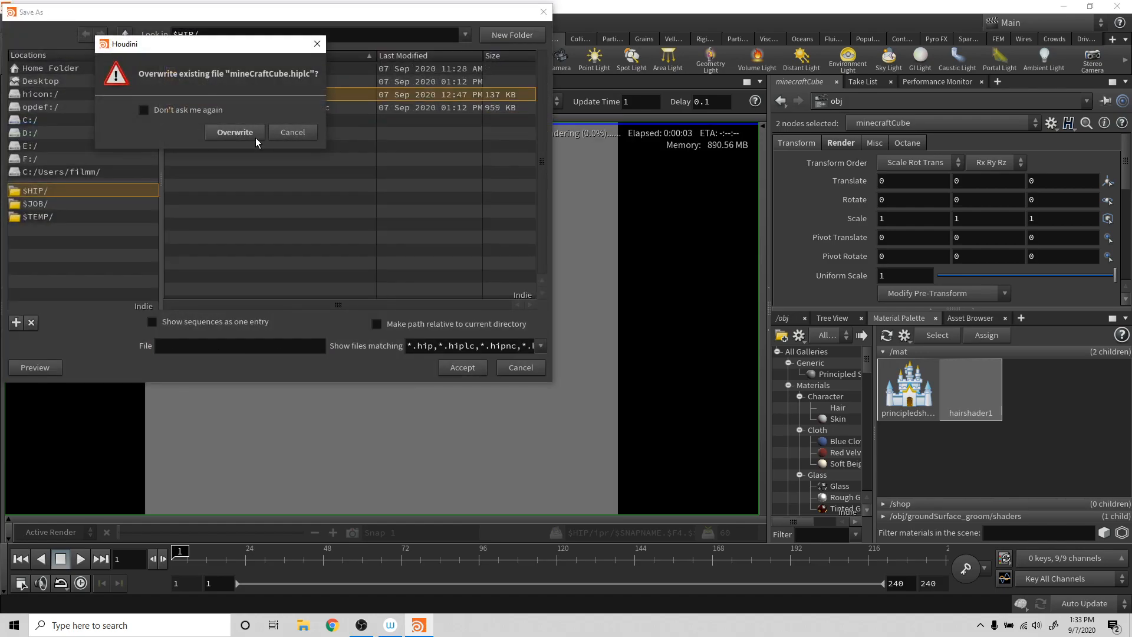
pyautogui.click(245, 133)
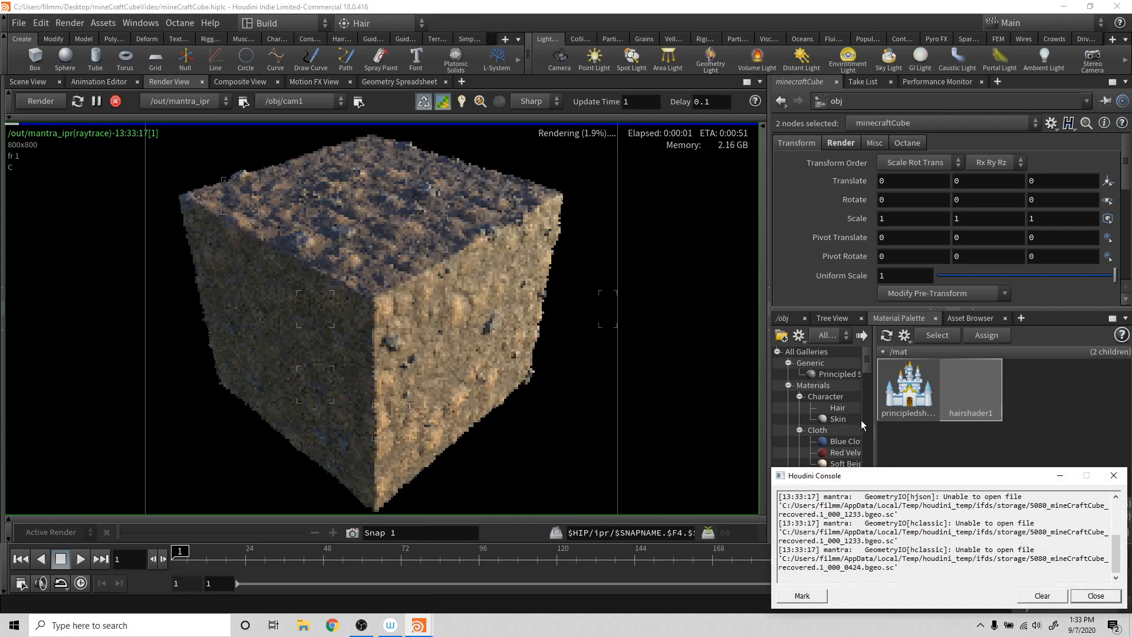
# - Dismiss the console messages, stop the running render and start a new render of /out/mantra_ipr
pyautogui.click(1111, 475)
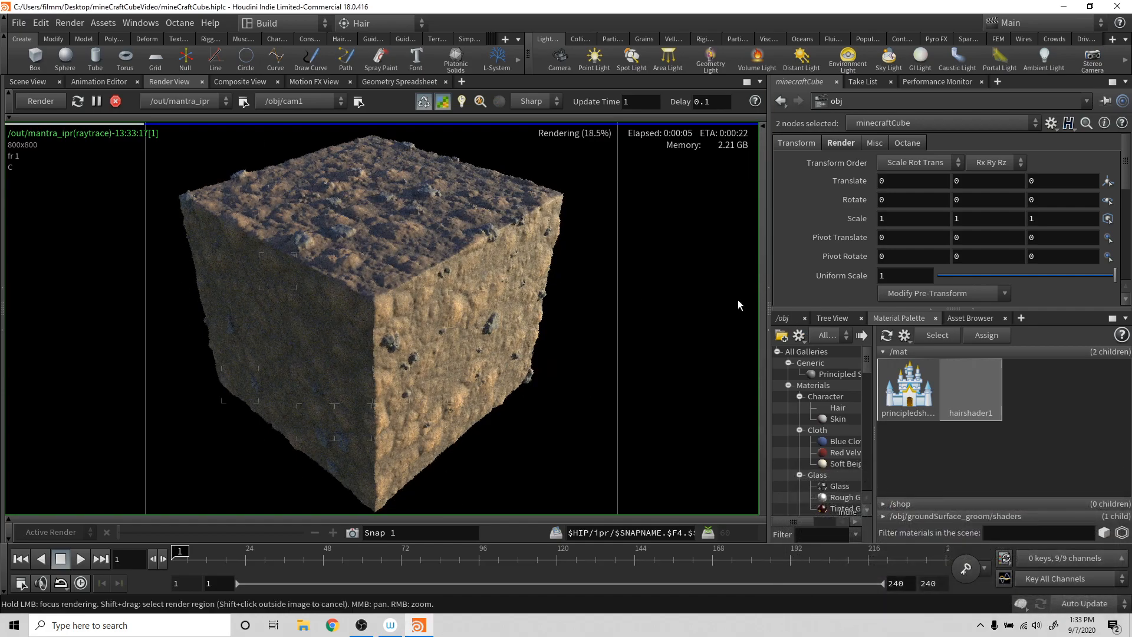
pyautogui.click(115, 101)
pyautogui.click(783, 318)
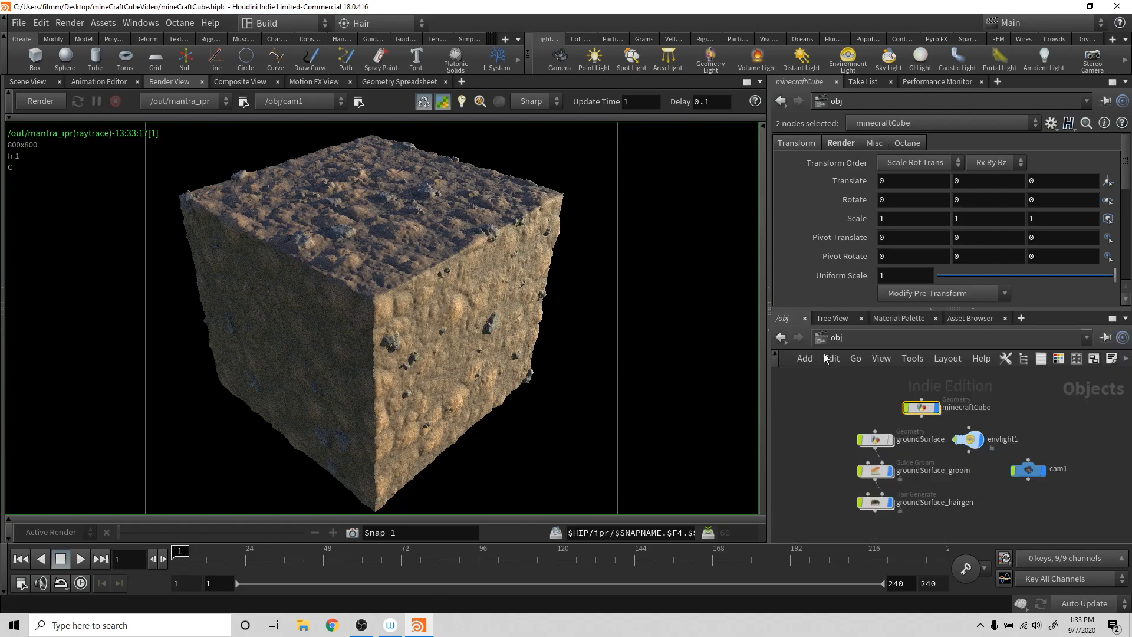
pyautogui.click(902, 319)
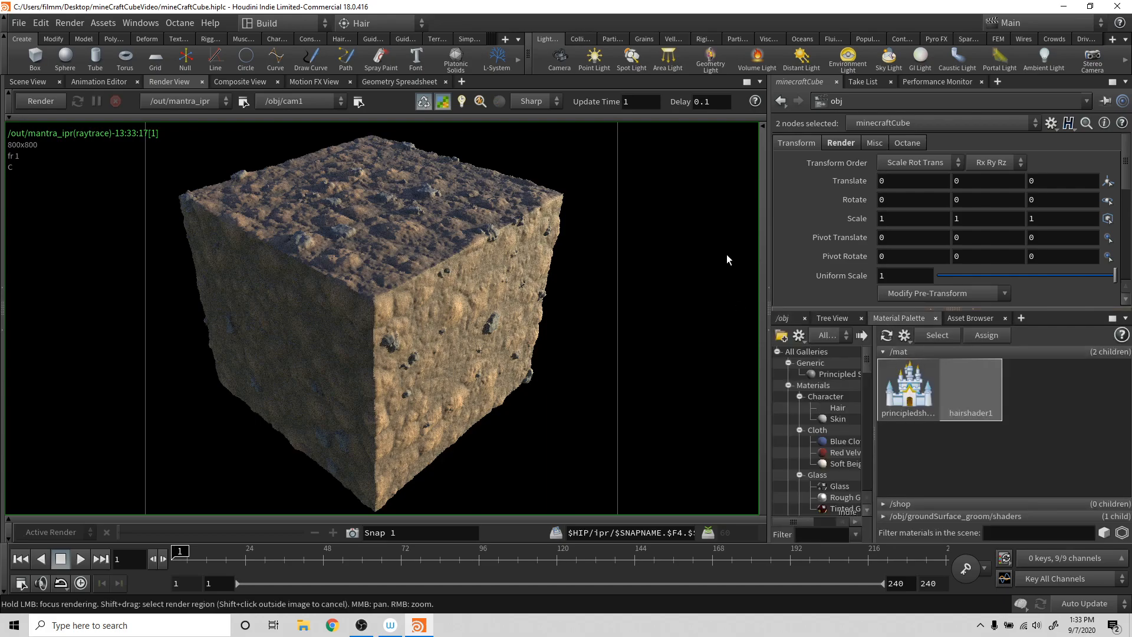
pyautogui.click(41, 102)
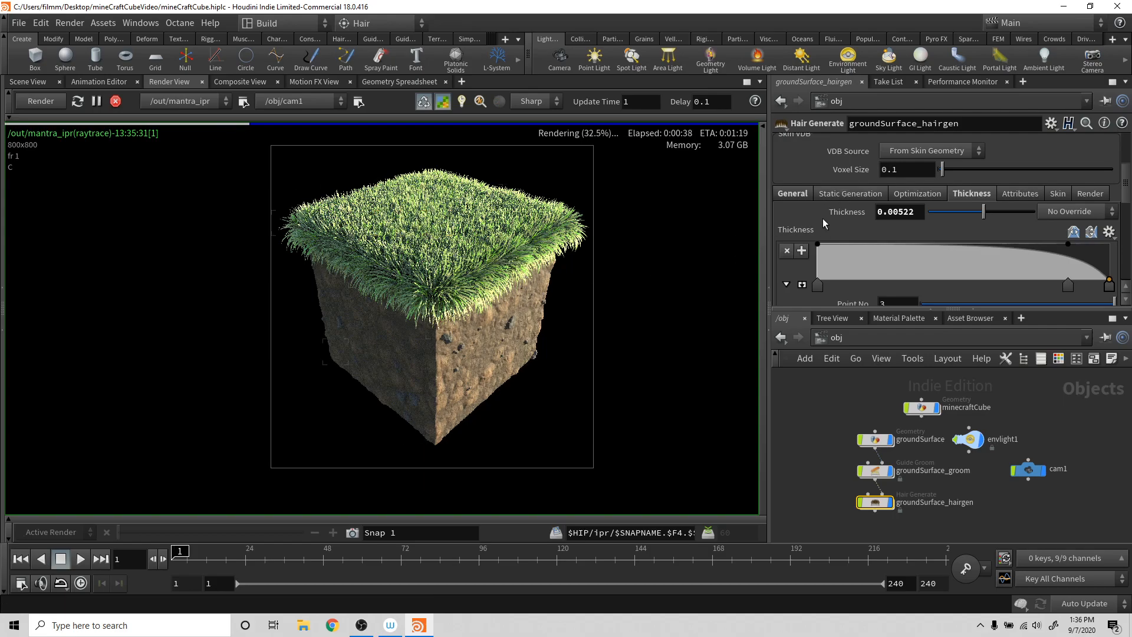
# - Lower hairshader1's primary reflection Intensity to 0.2 and Reflection Size to 0.176, and rerun the render
pyautogui.click(848, 193)
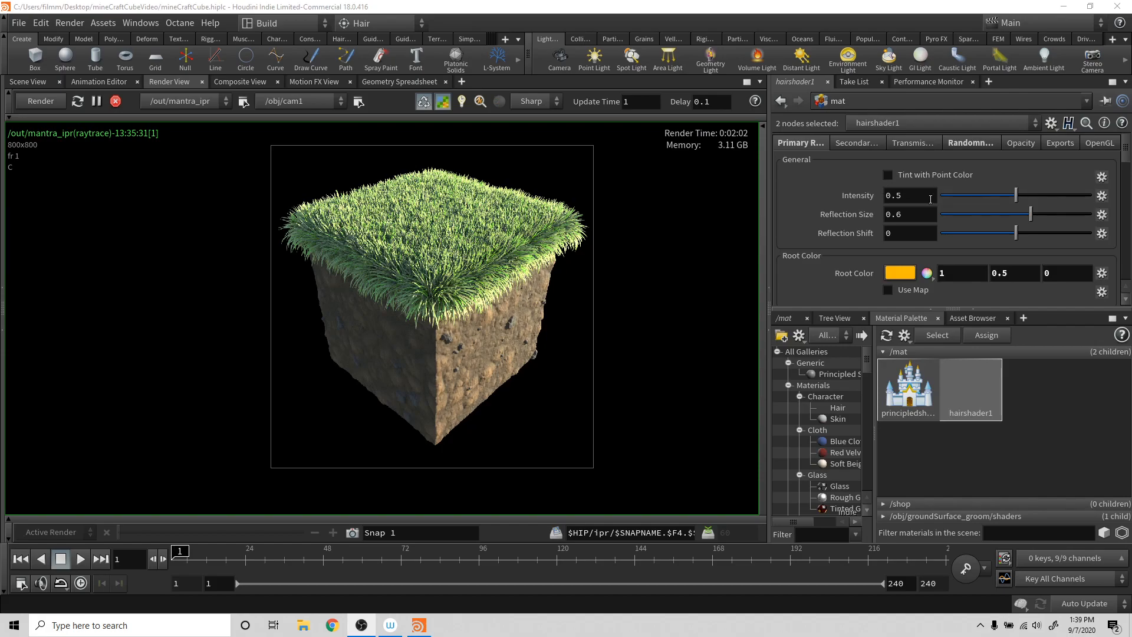
pyautogui.scroll(-1, 849, 233)
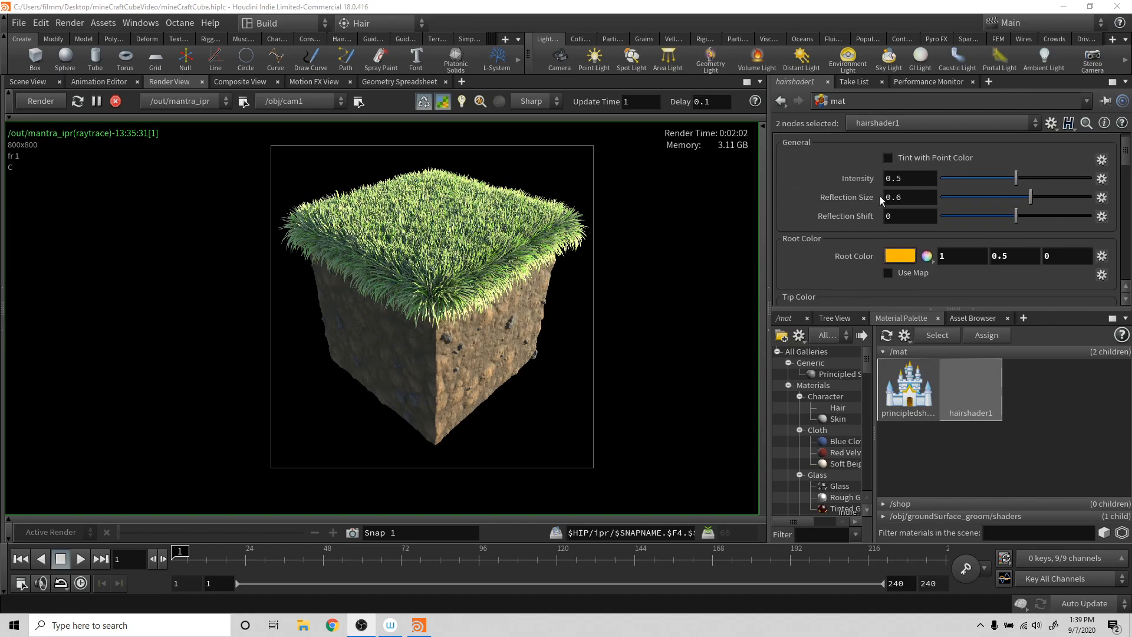
pyautogui.moveTo(1028, 197); pyautogui.dragTo(1011, 199)
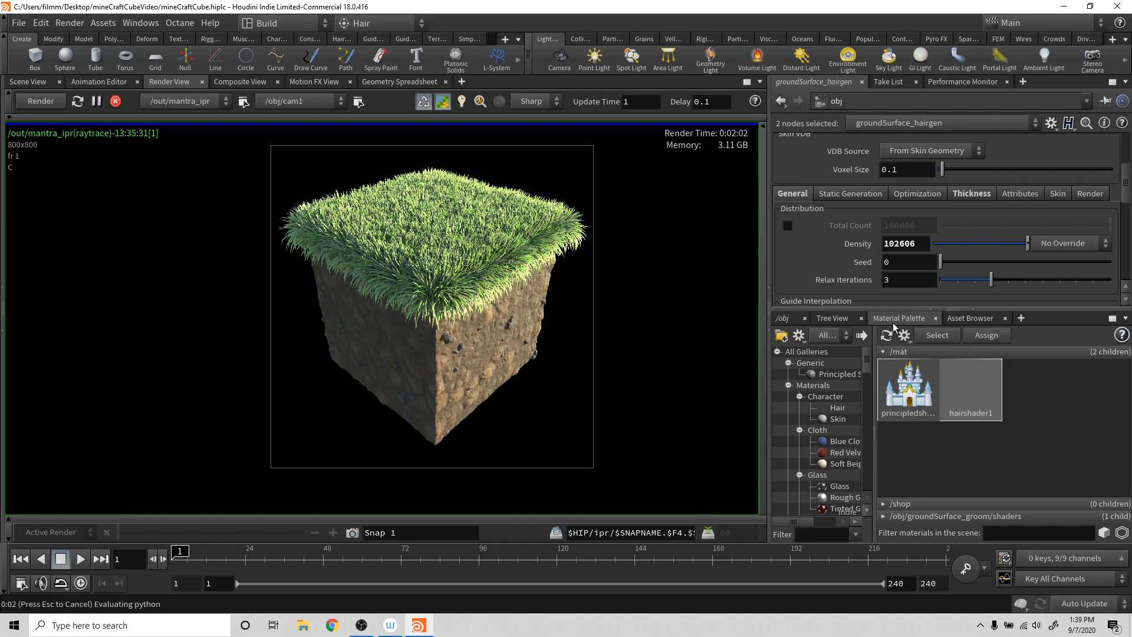
pyautogui.click(115, 102)
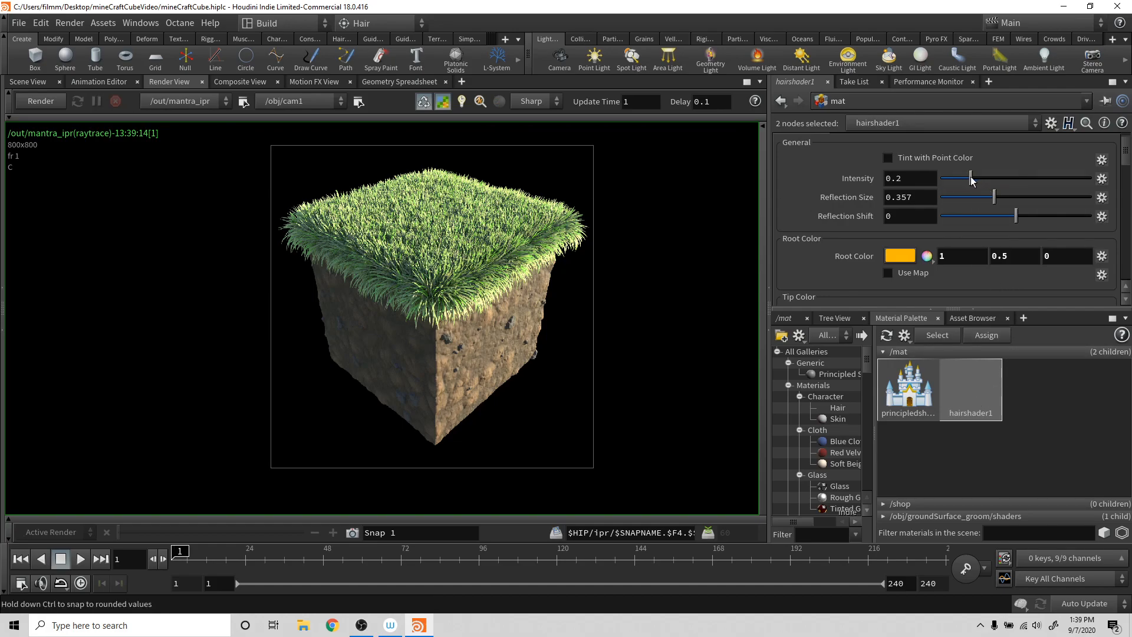
pyautogui.moveTo(995, 205); pyautogui.dragTo(967, 206)
pyautogui.click(41, 101)
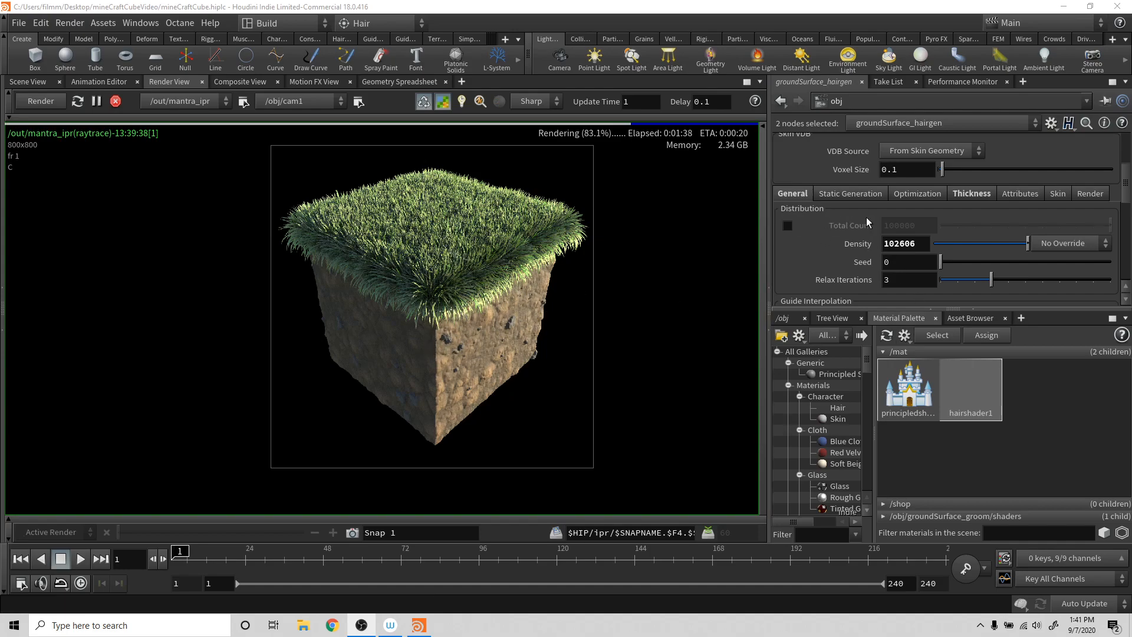
# - Disable the Secondary Reflection of the hairshader1 material
pyautogui.click(967, 406)
pyautogui.scroll(2, 881, 201)
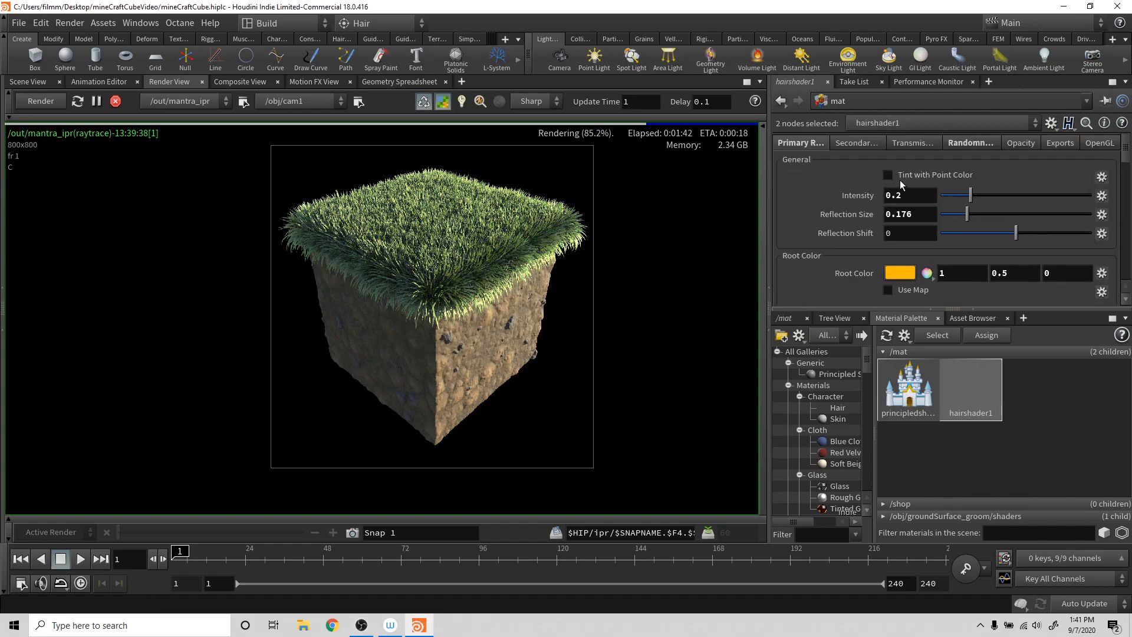
pyautogui.click(914, 144)
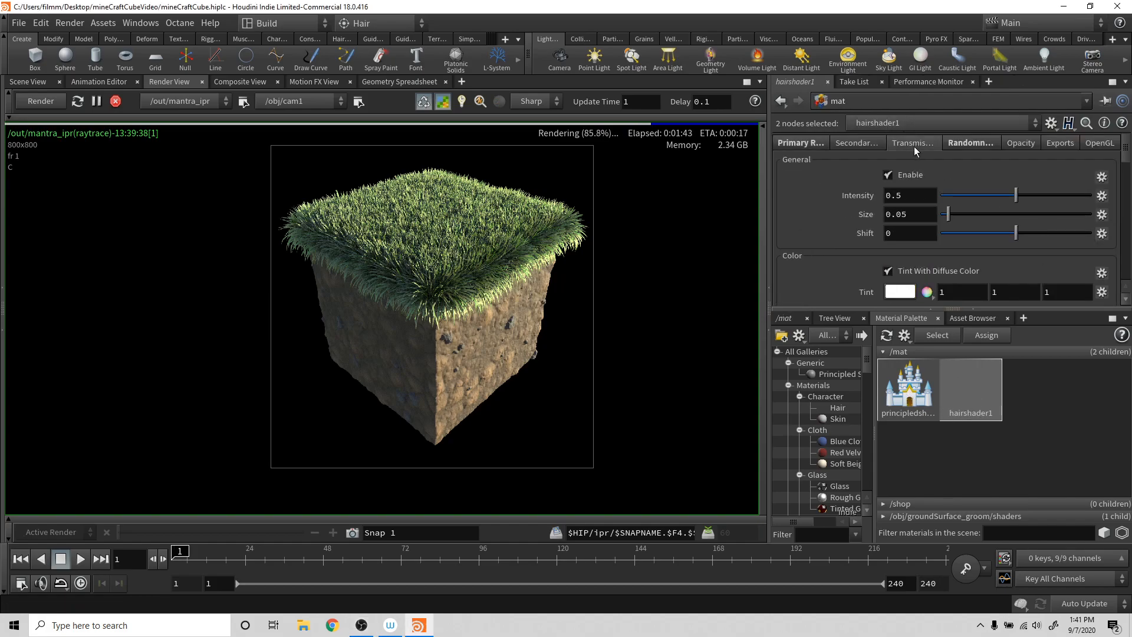
pyautogui.click(856, 142)
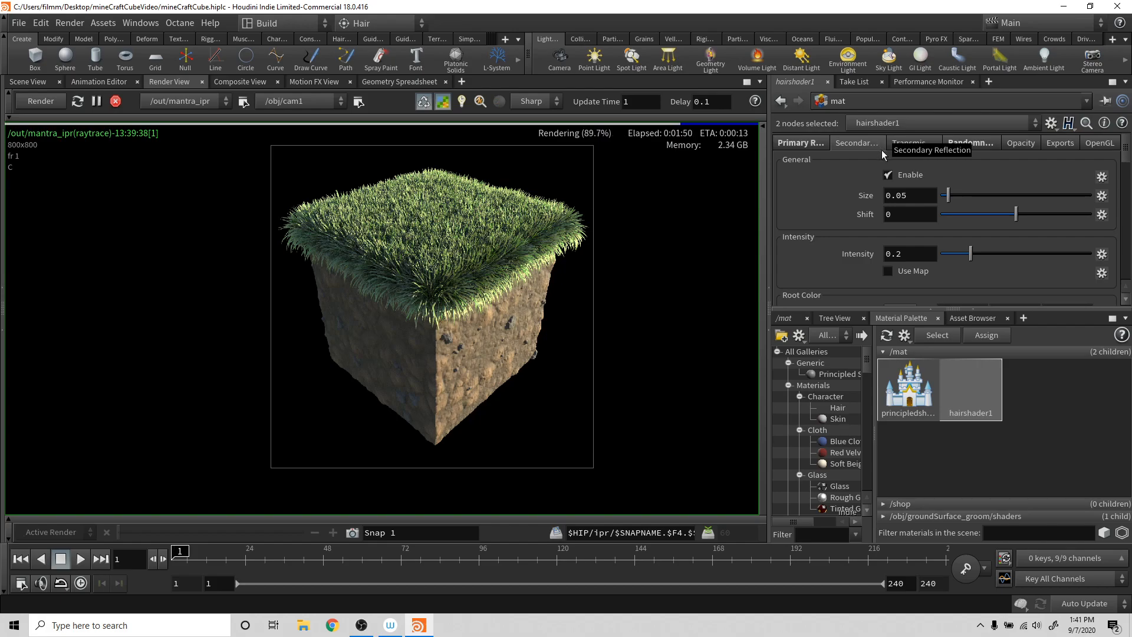
pyautogui.click(888, 176)
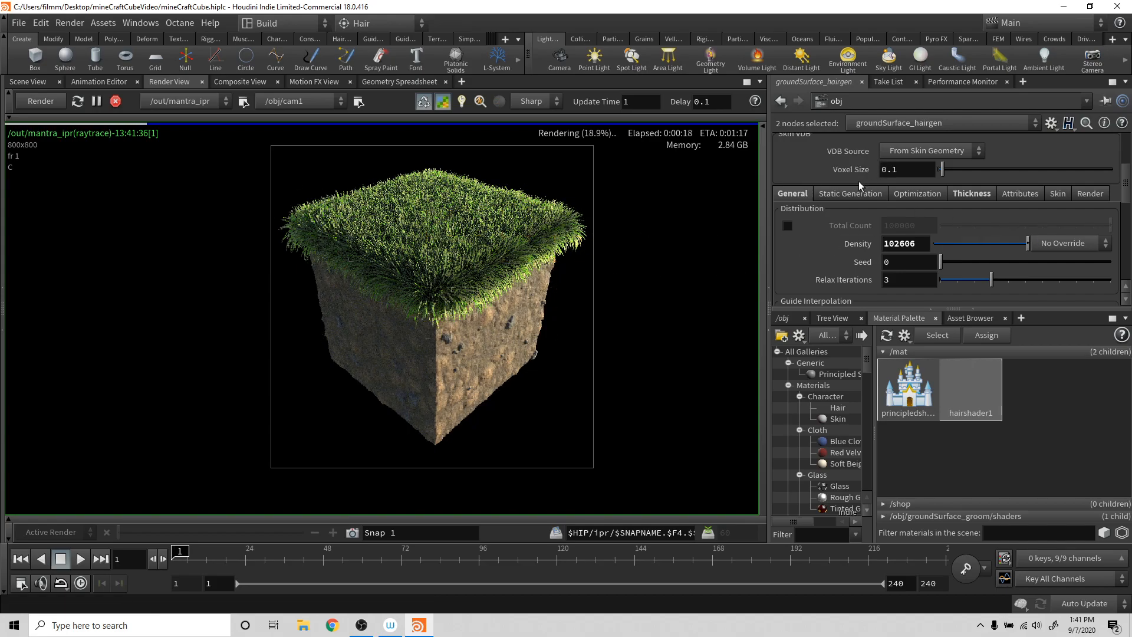
# - Disable Transmission in the hairshader1 material
pyautogui.click(982, 402)
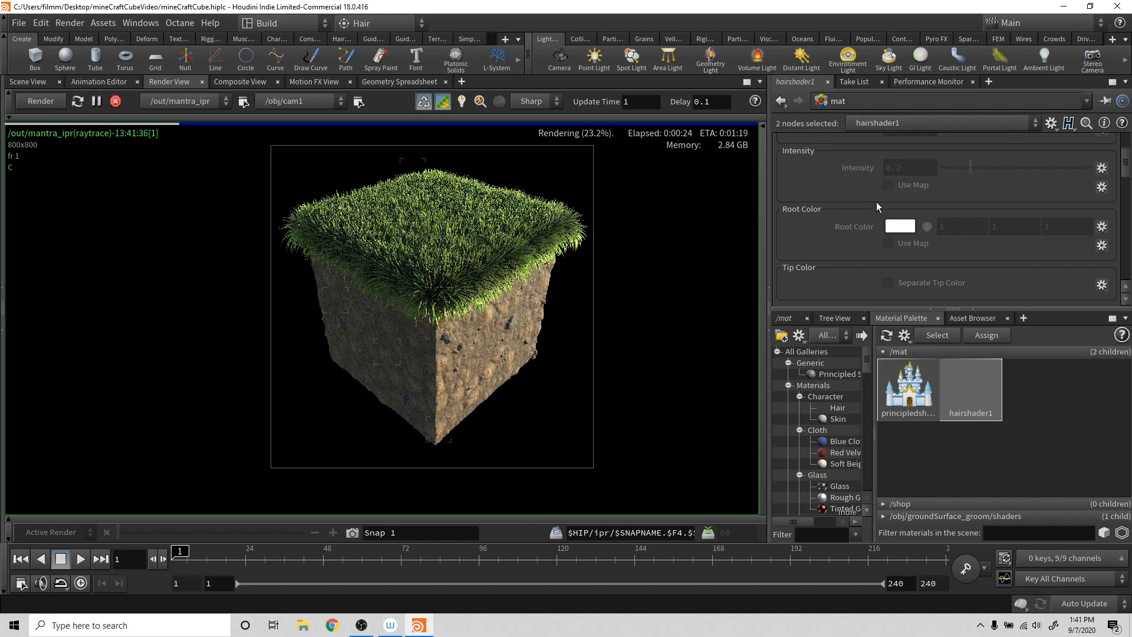
pyautogui.scroll(3, 876, 199)
pyautogui.click(918, 140)
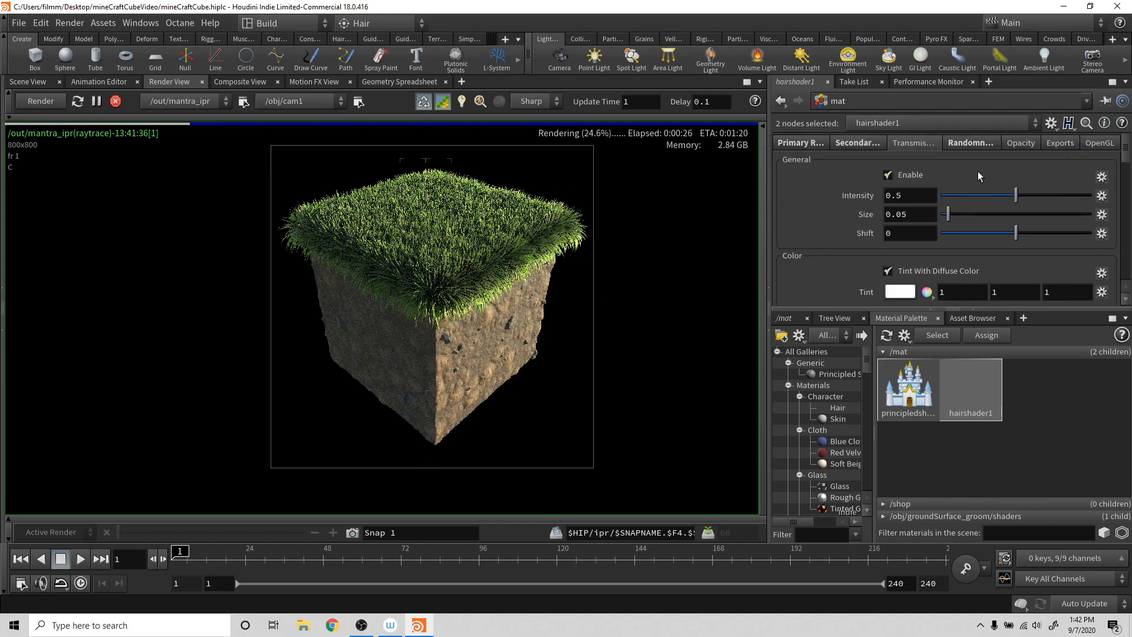
pyautogui.click(900, 172)
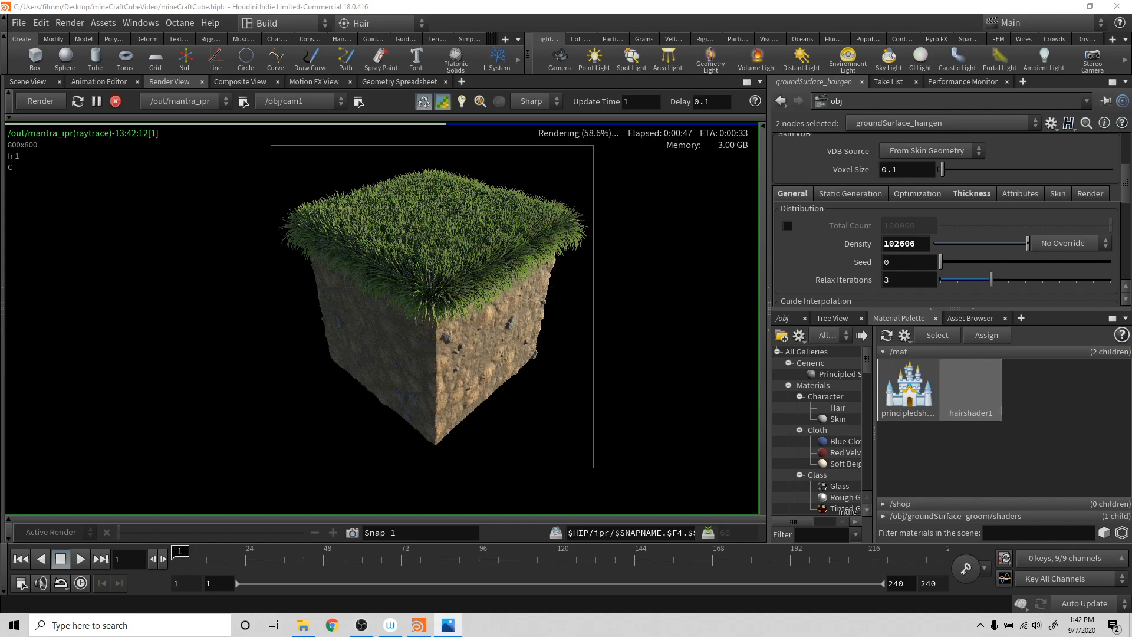
# - Compare the render with the iso-grassblock.png reference image and re-enable Transmission in the hairshader1 material
pyautogui.moveTo(786, 49); pyautogui.dragTo(756, 115)
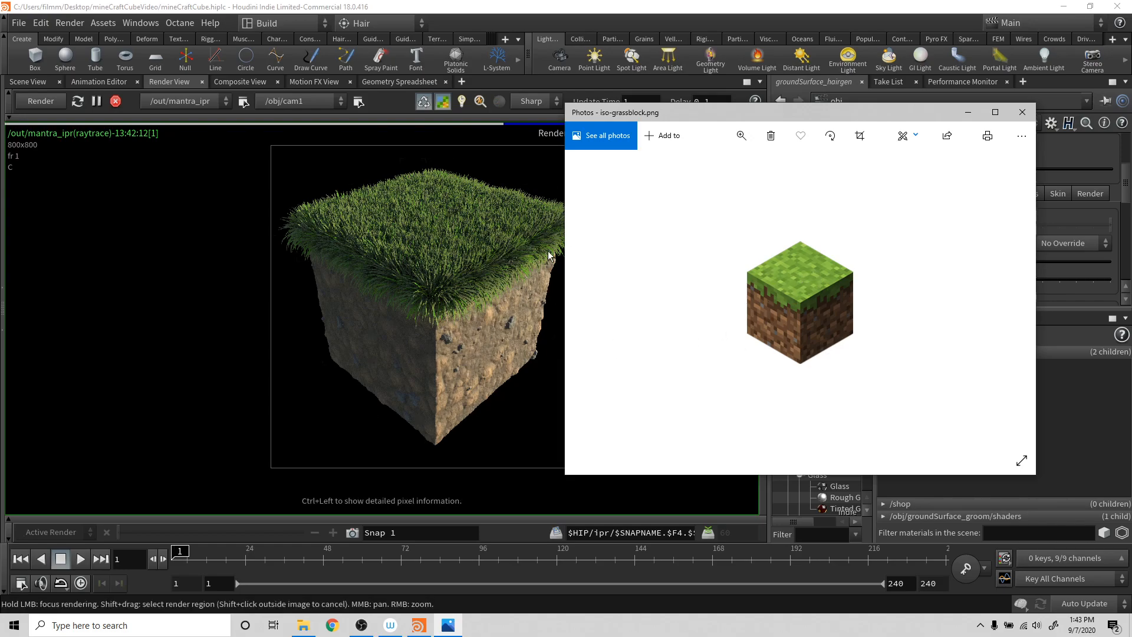
pyautogui.moveTo(884, 117); pyautogui.dragTo(749, 123)
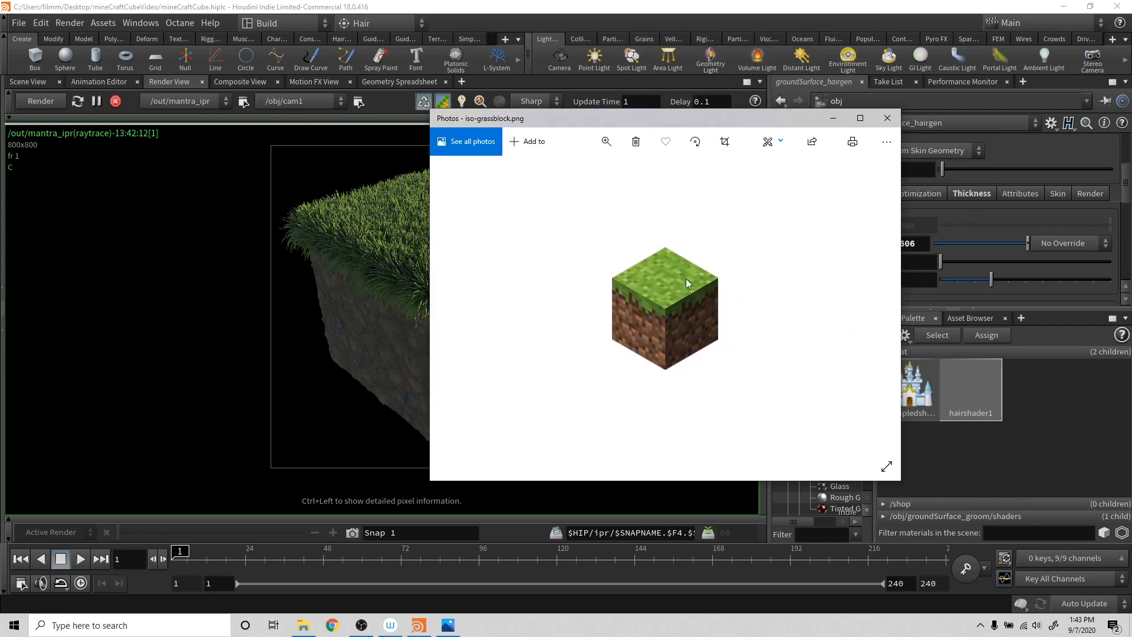
pyautogui.moveTo(662, 119); pyautogui.dragTo(584, 150)
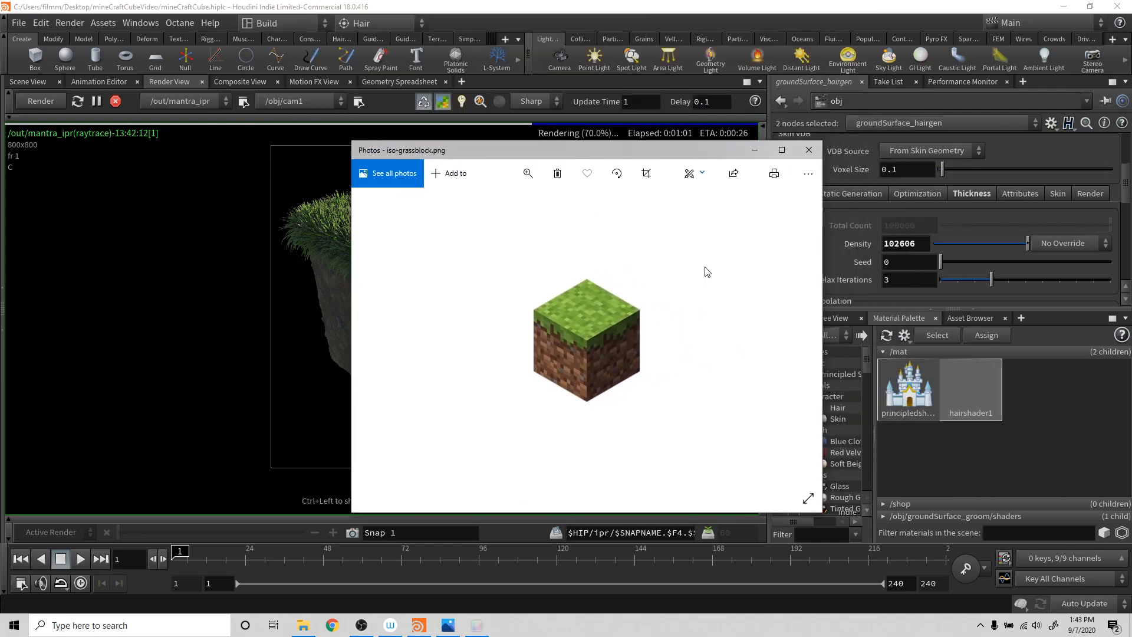
pyautogui.click(991, 408)
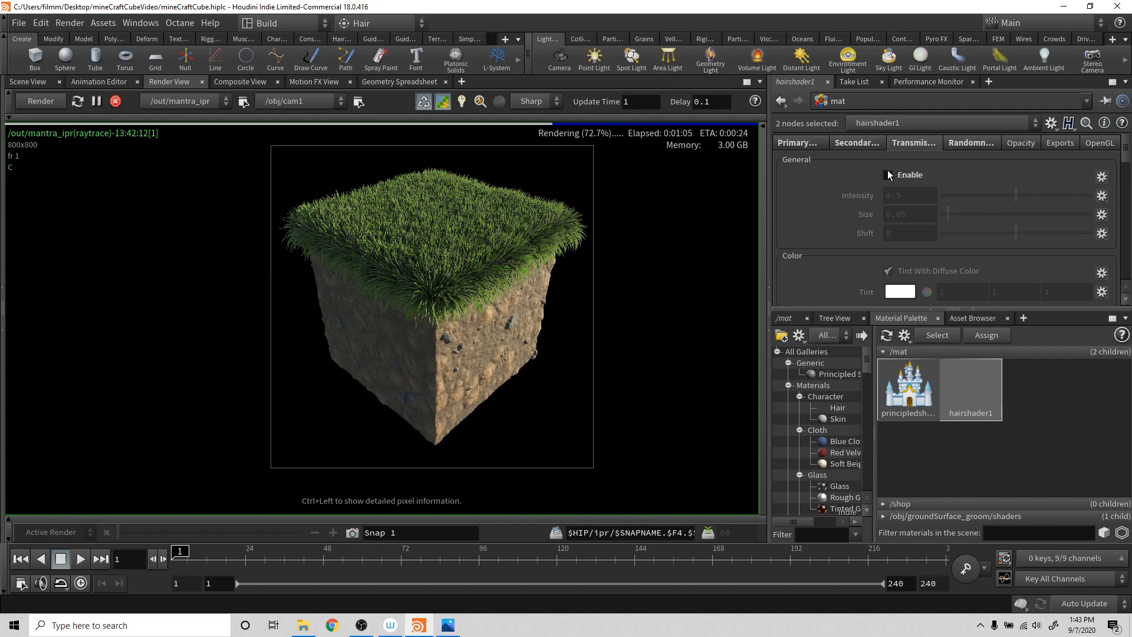
pyautogui.click(888, 175)
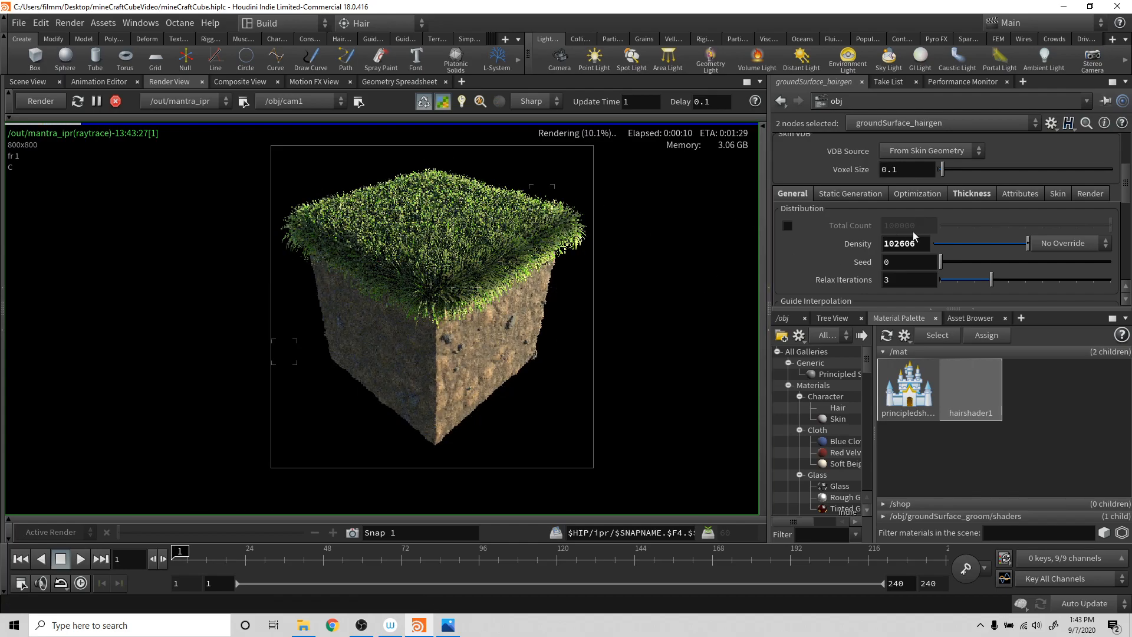
# - Re-enable the Secondary Reflection of the hairshader1 material
pyautogui.scroll(3, 877, 210)
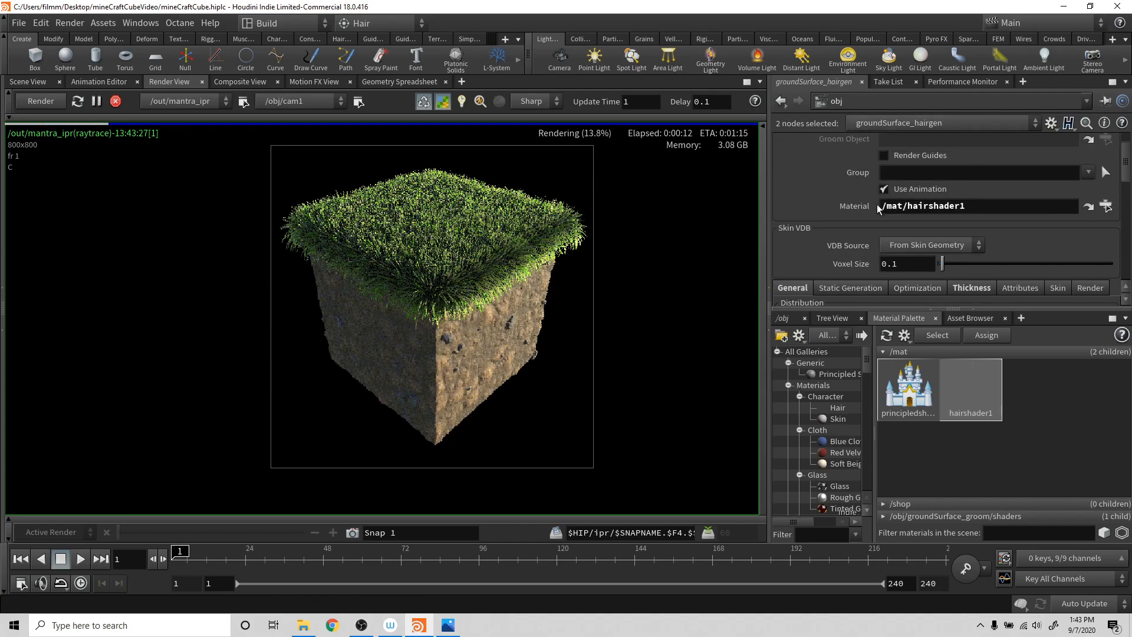
pyautogui.scroll(1, 876, 204)
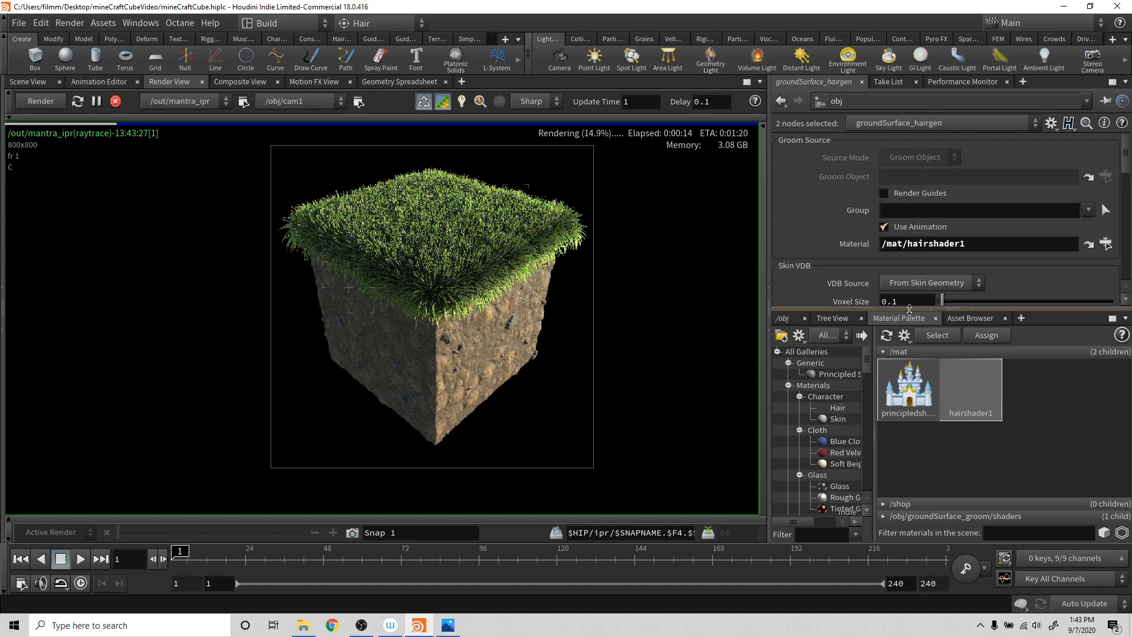
pyautogui.click(1105, 244)
pyautogui.click(864, 144)
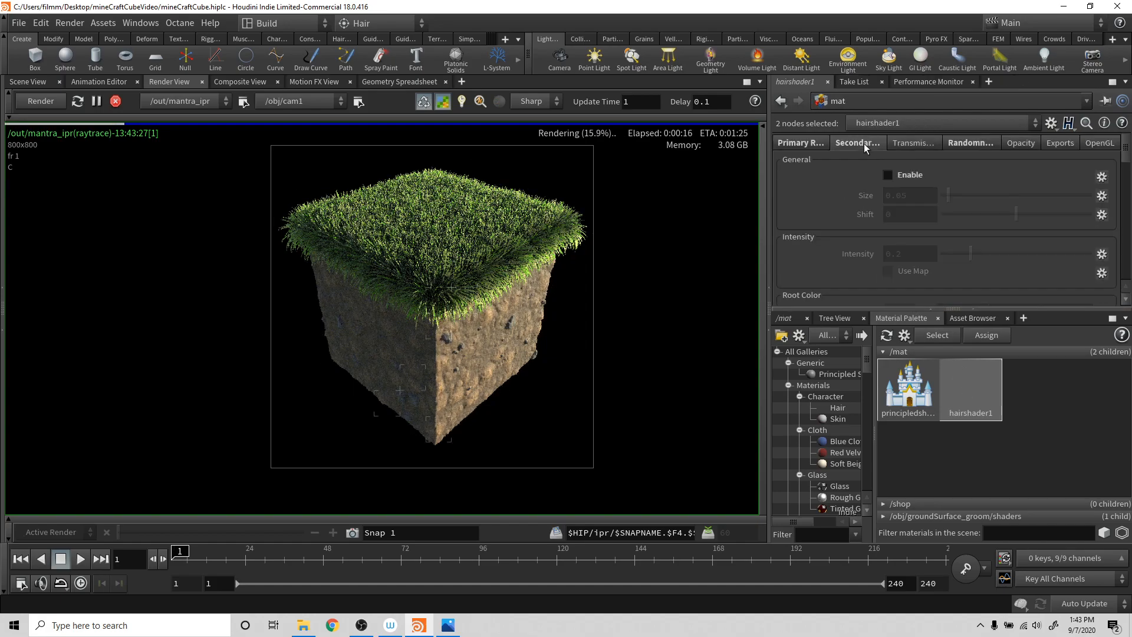
pyautogui.click(888, 175)
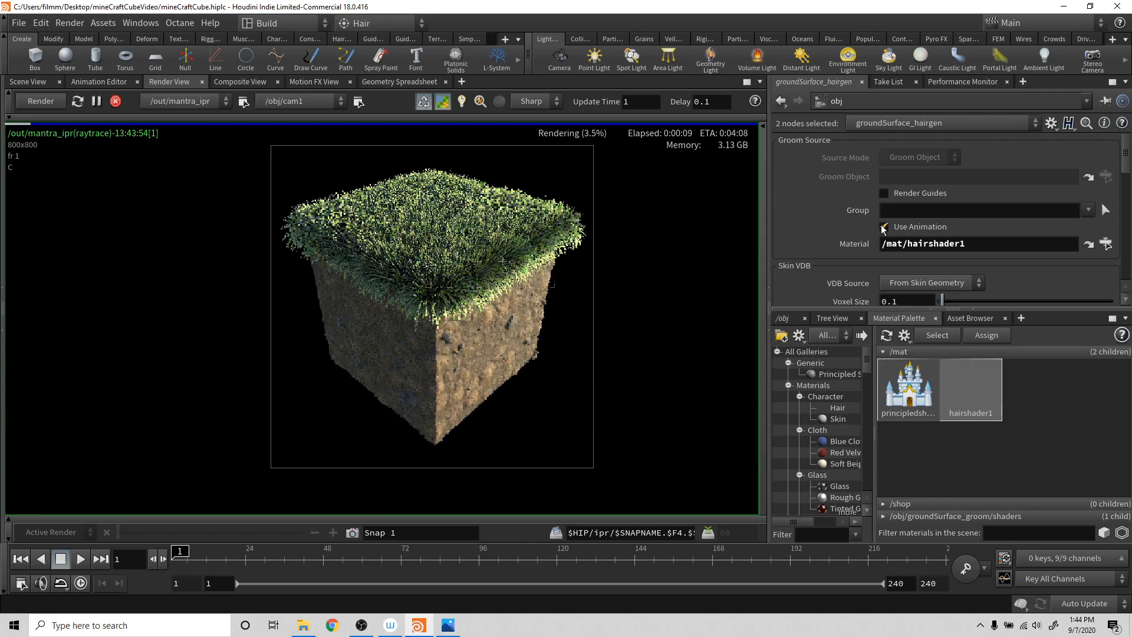
# - Slightly lower the Secondary Reflection Intensity of the hairshader1 material
pyautogui.scroll(-4, 872, 242)
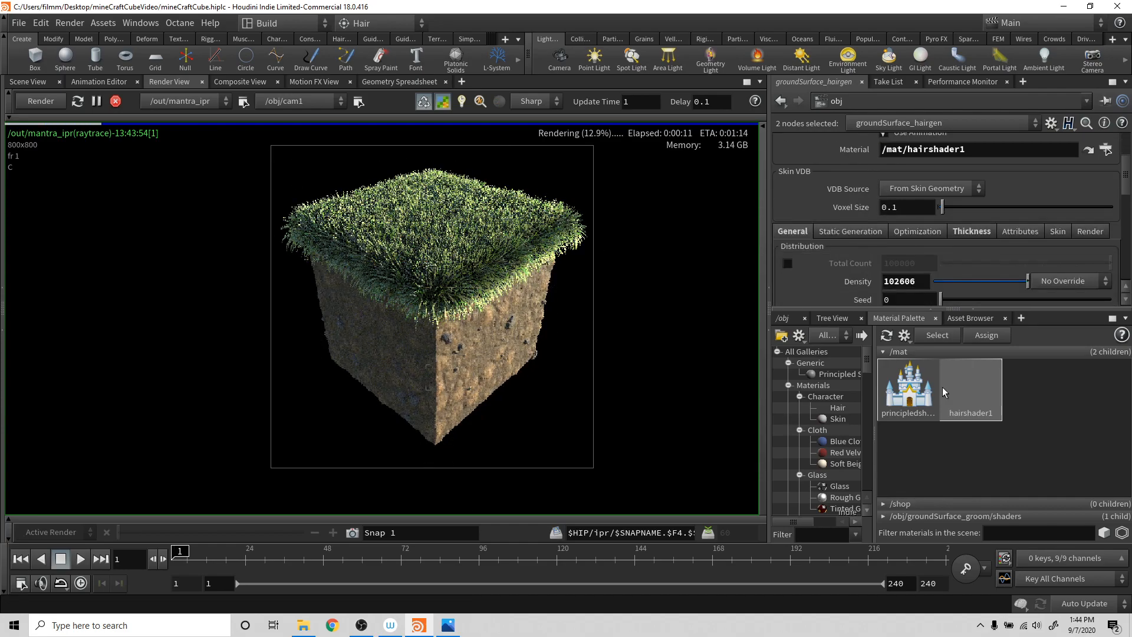
pyautogui.click(970, 394)
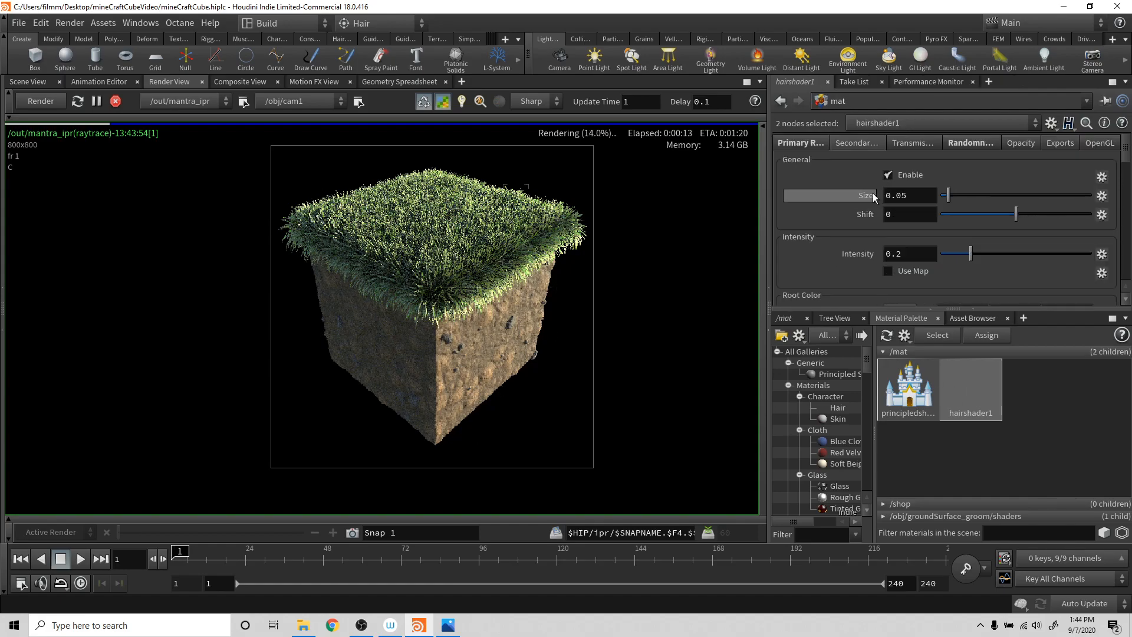
pyautogui.scroll(-9, 867, 202)
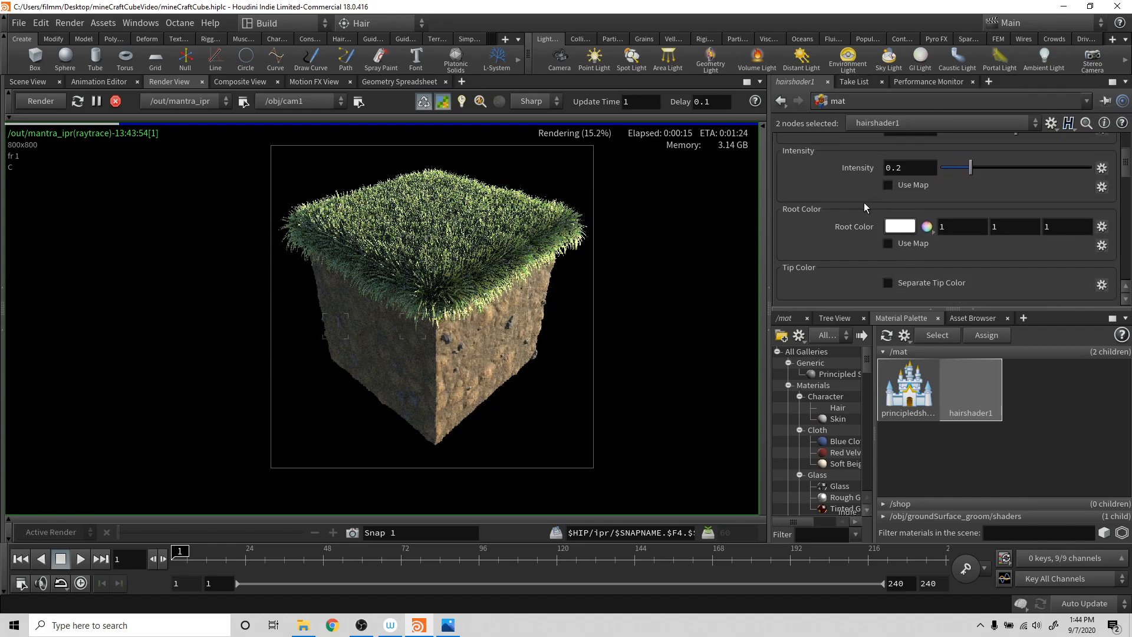
pyautogui.scroll(6, 864, 203)
pyautogui.scroll(2, 865, 203)
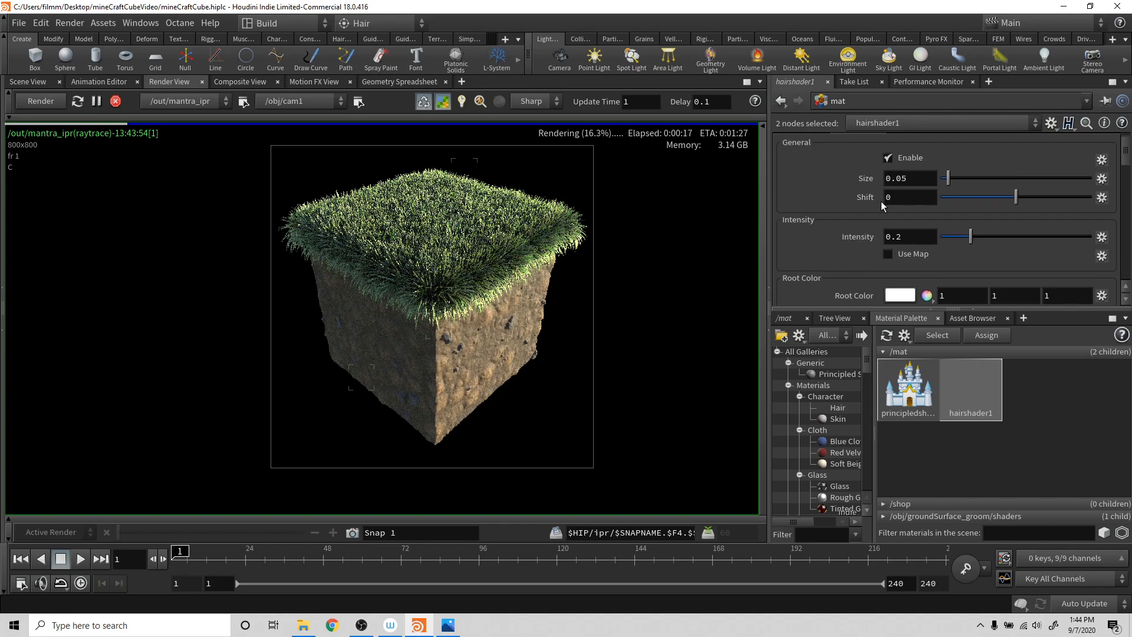
pyautogui.moveTo(969, 237); pyautogui.dragTo(960, 237)
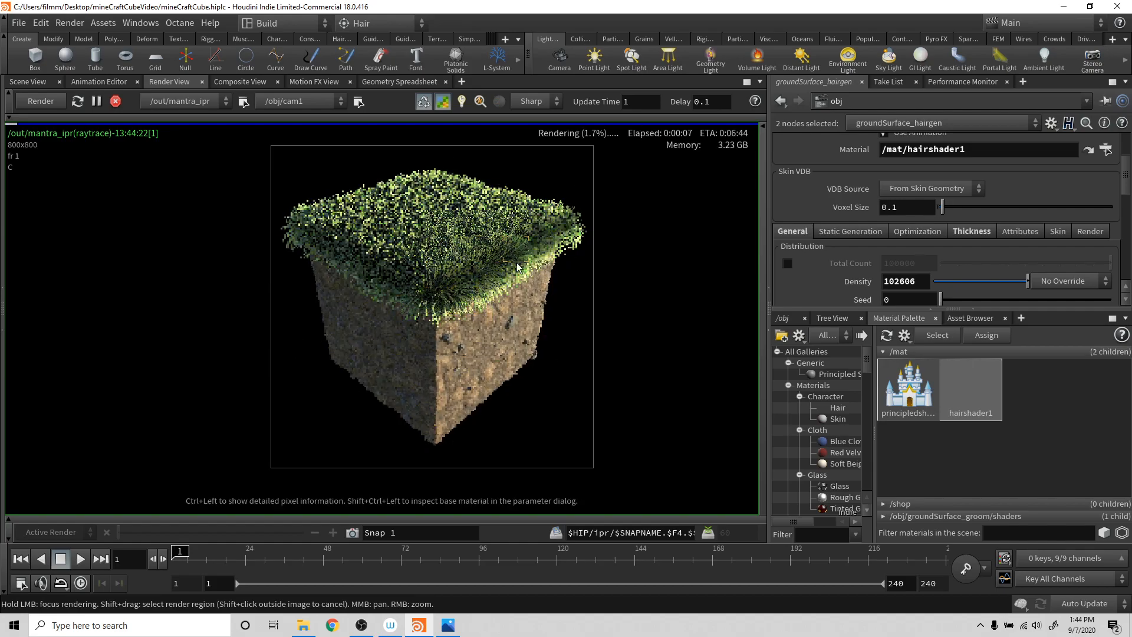
# - Review the groundSurface_hairgen distribution settings and the Diffuse Hue randomization settings of the hairshader1 material
pyautogui.scroll(3, 842, 236)
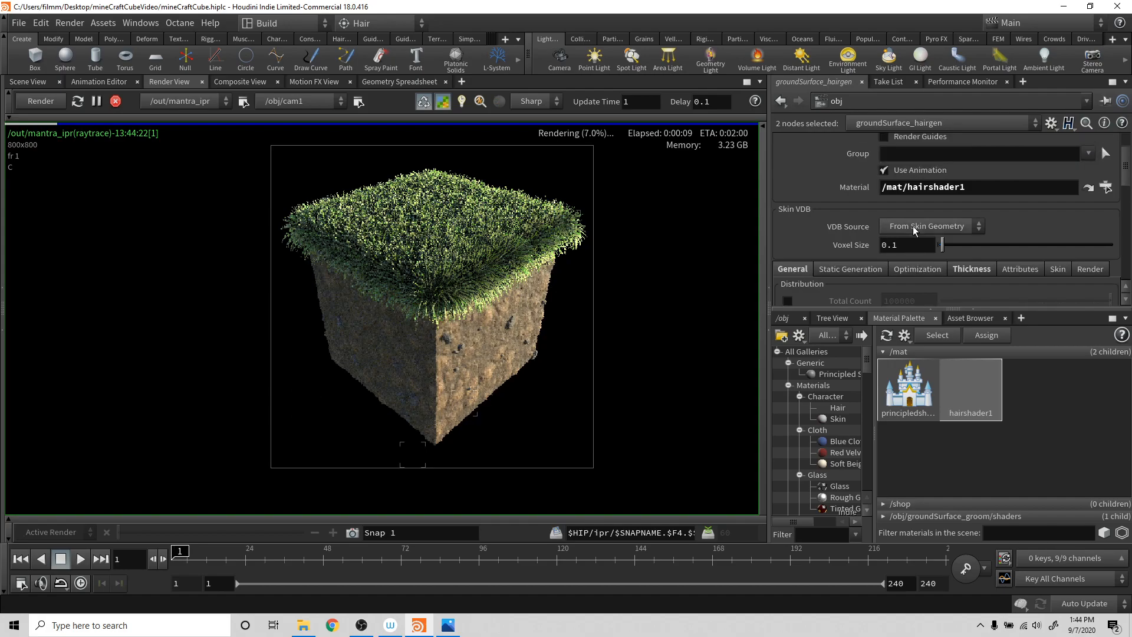
pyautogui.scroll(-4, 913, 225)
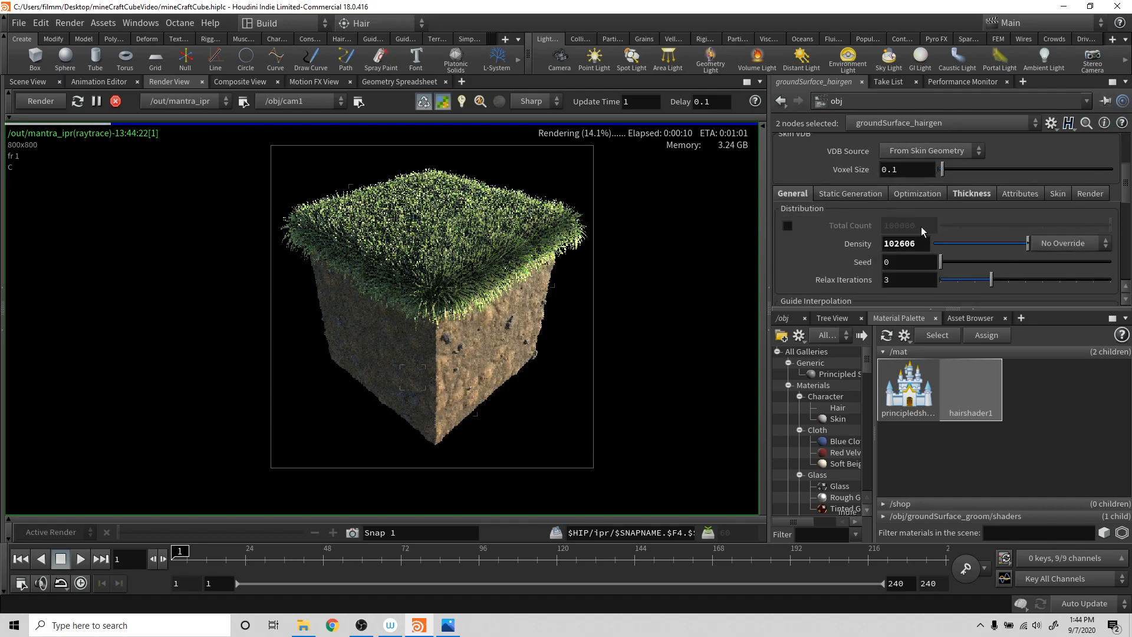
pyautogui.click(967, 388)
pyautogui.scroll(1, 941, 169)
pyautogui.click(965, 145)
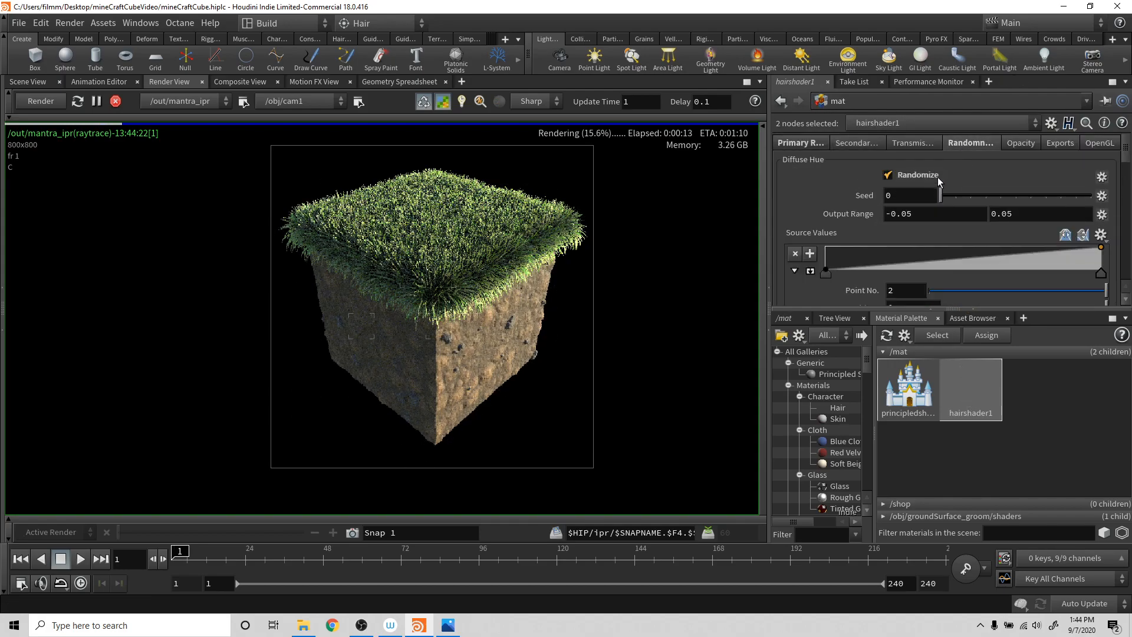
pyautogui.scroll(-5, 936, 214)
pyautogui.scroll(5, 937, 218)
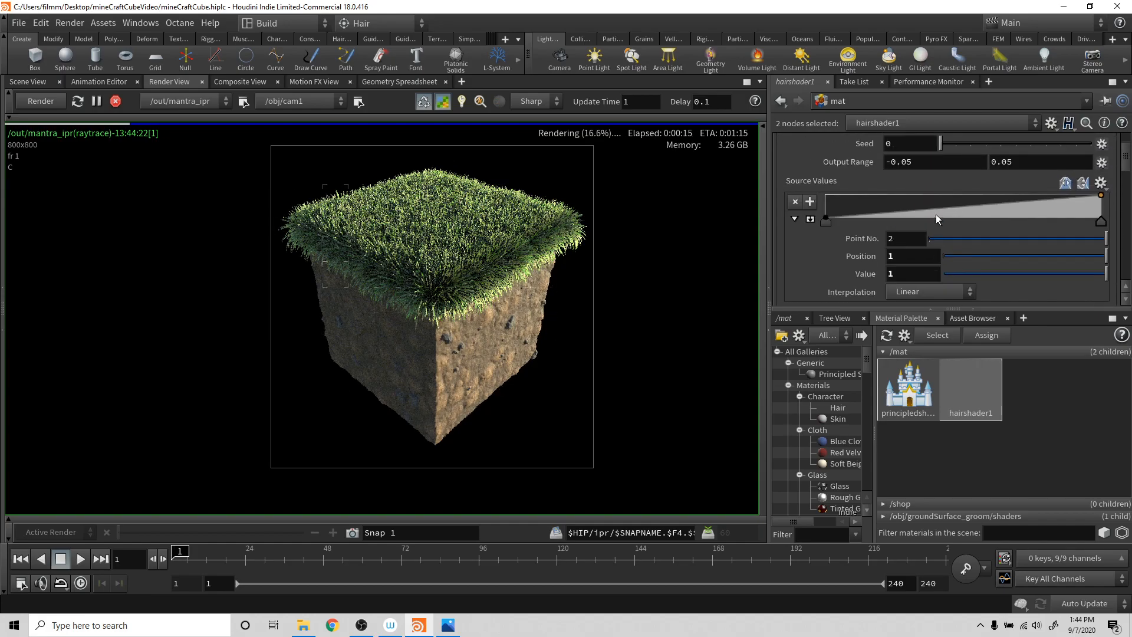
# - Make the Primary Reflection Tip Color of the hairshader1 material greener by lowering its red value to 0.285
pyautogui.click(803, 144)
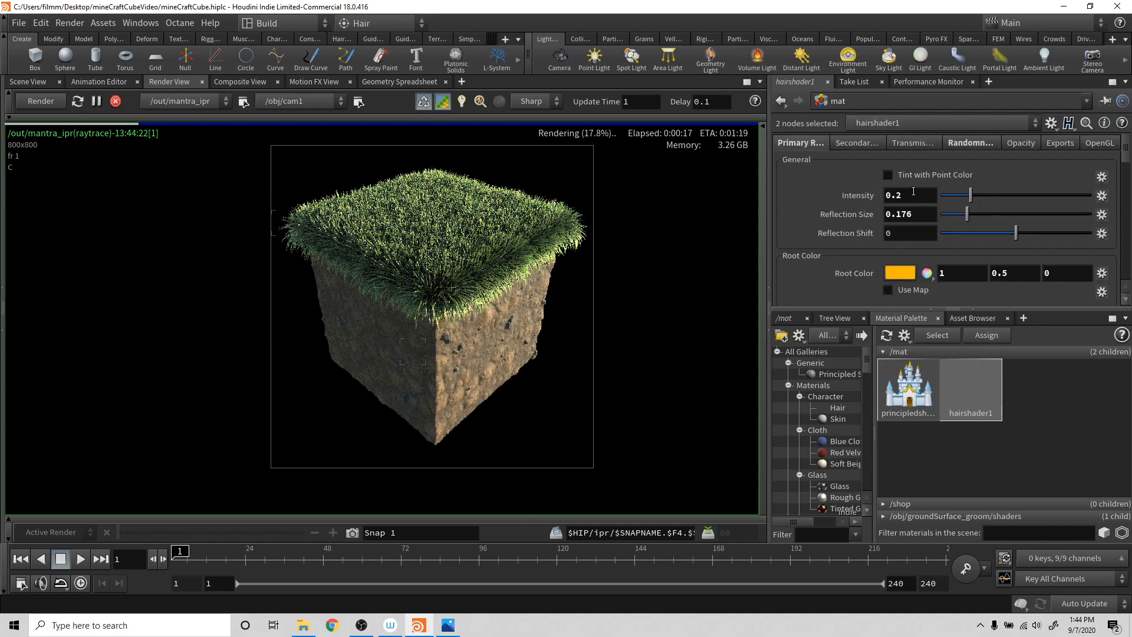
pyautogui.scroll(-3, 918, 184)
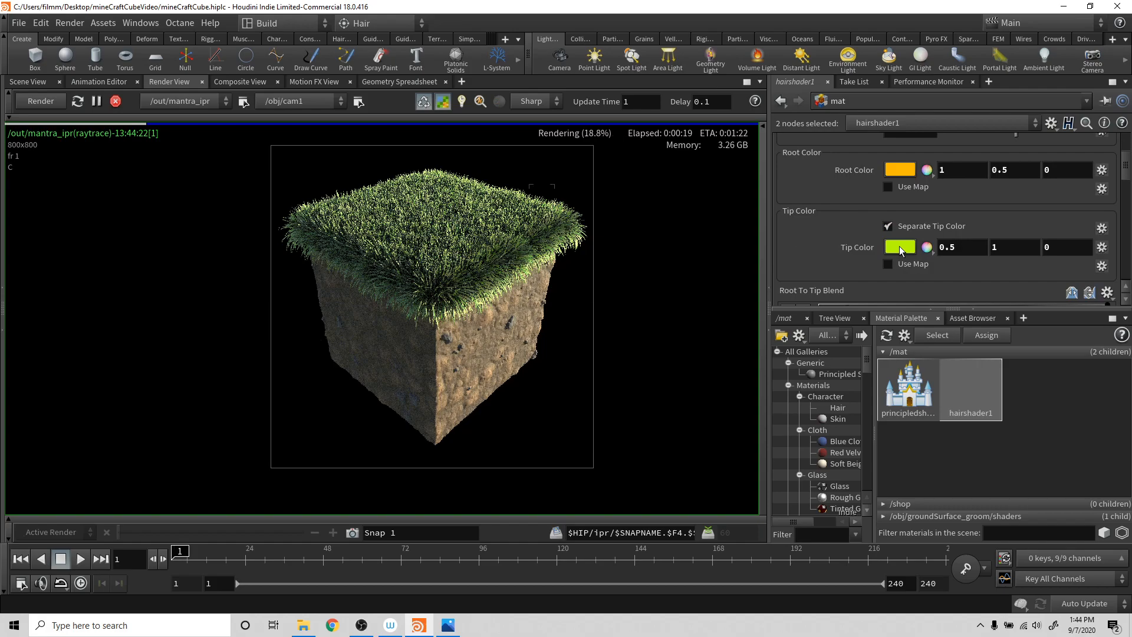
pyautogui.click(900, 246)
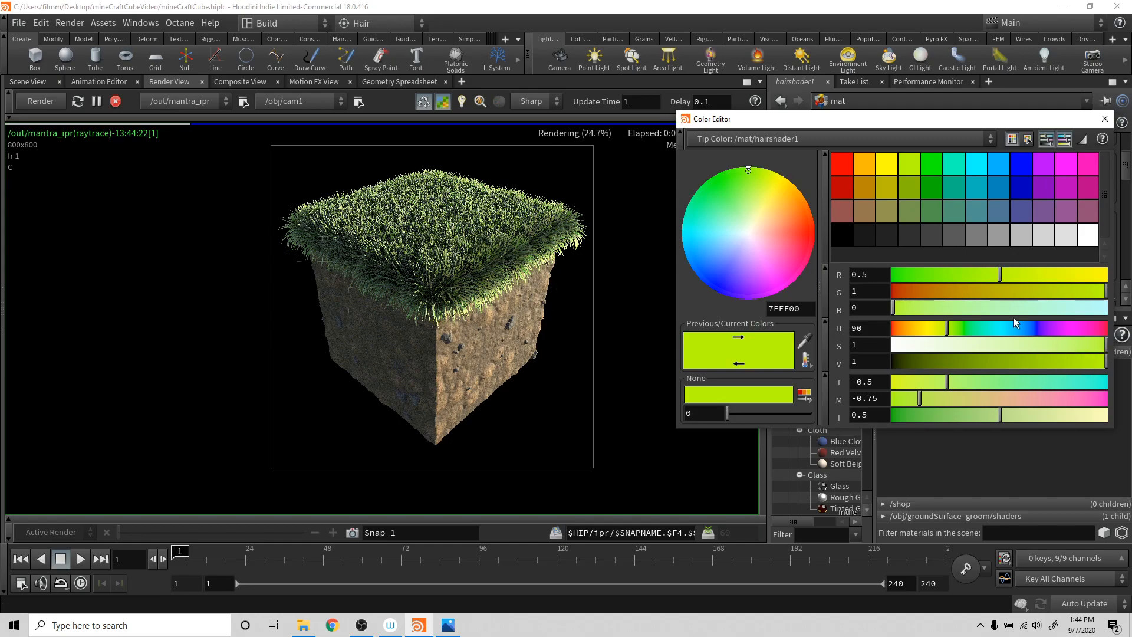
pyautogui.moveTo(1002, 277); pyautogui.dragTo(993, 279)
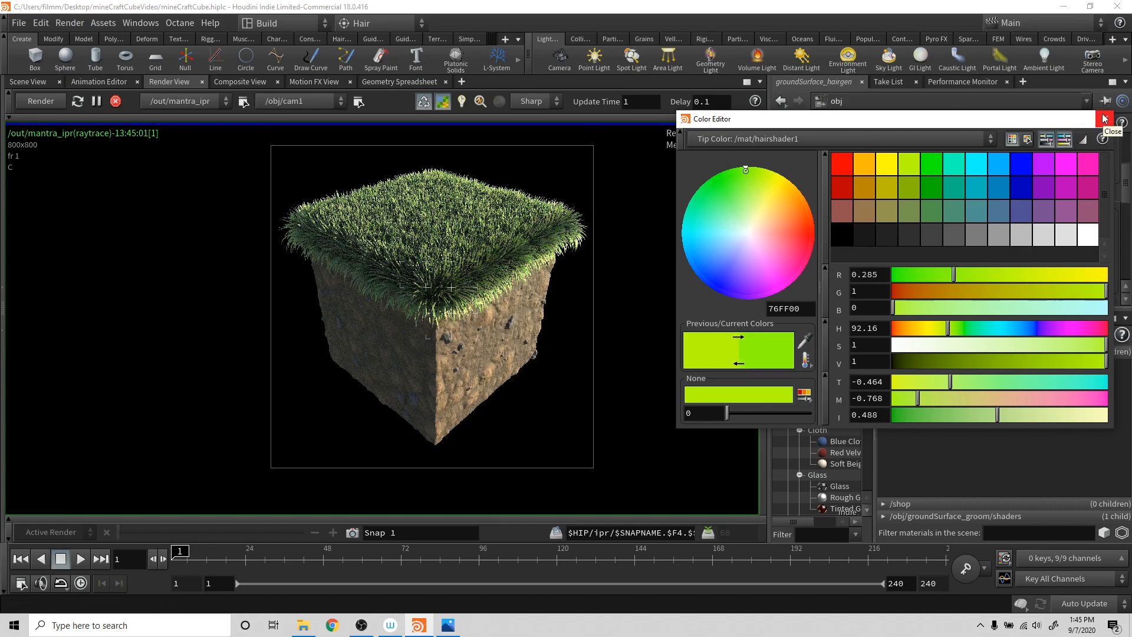
pyautogui.click(1108, 121)
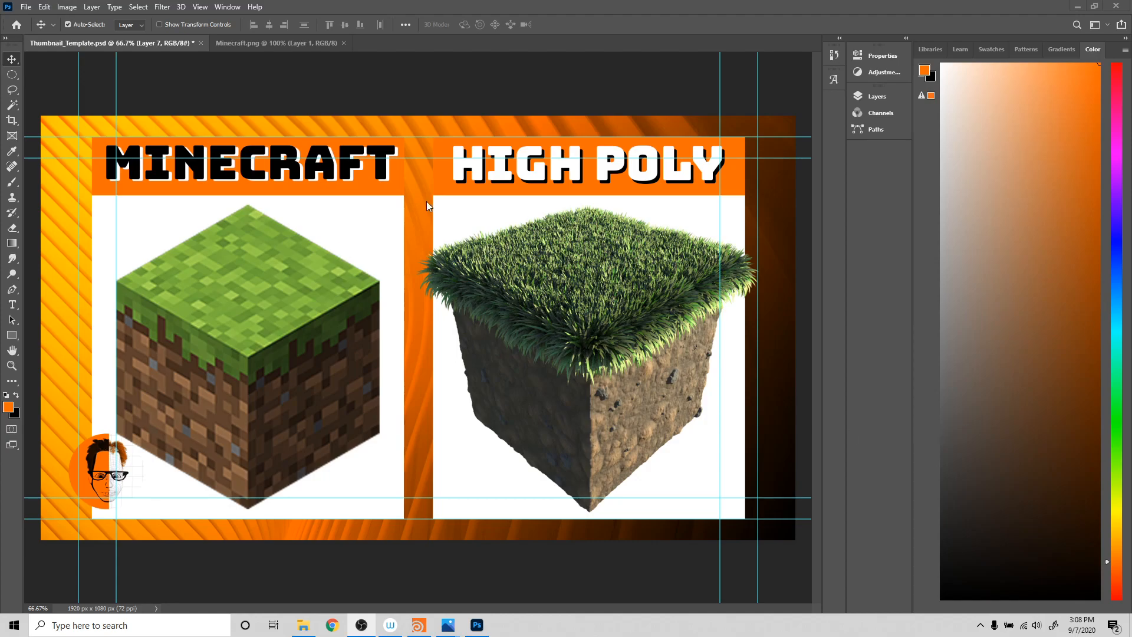
pyautogui.click(884, 103)
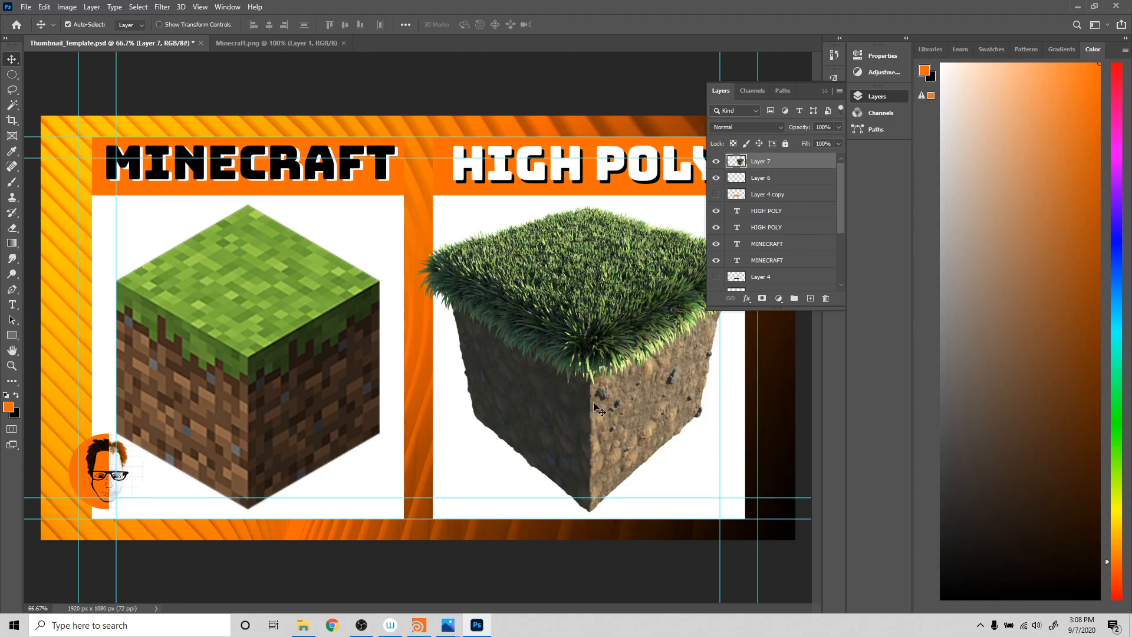
pyautogui.click(67, 6)
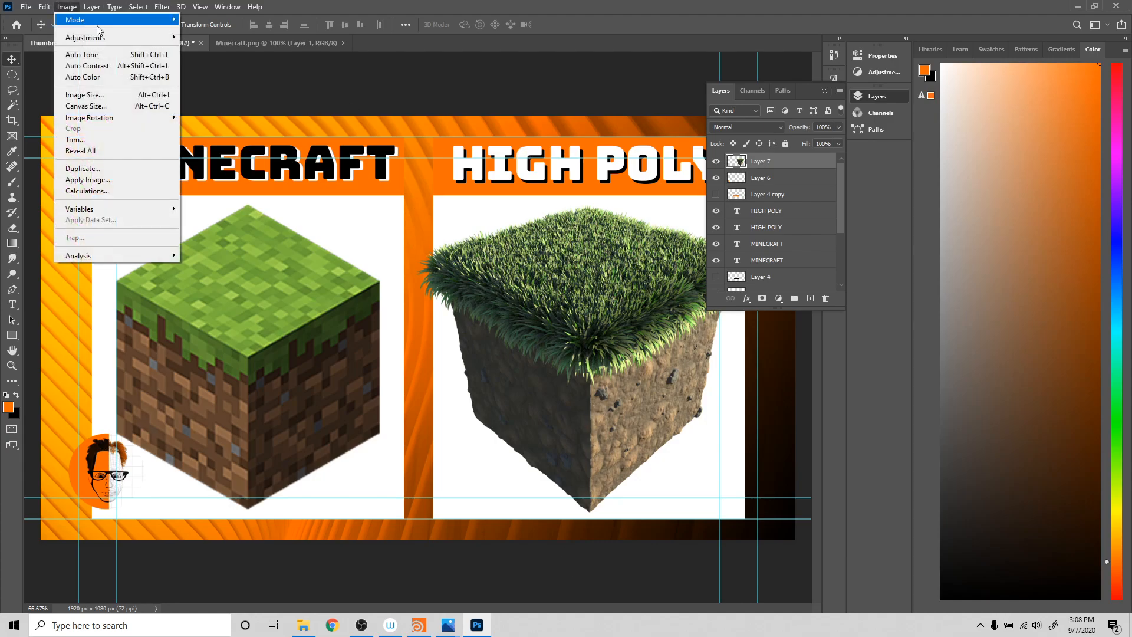
pyautogui.click(199, 37)
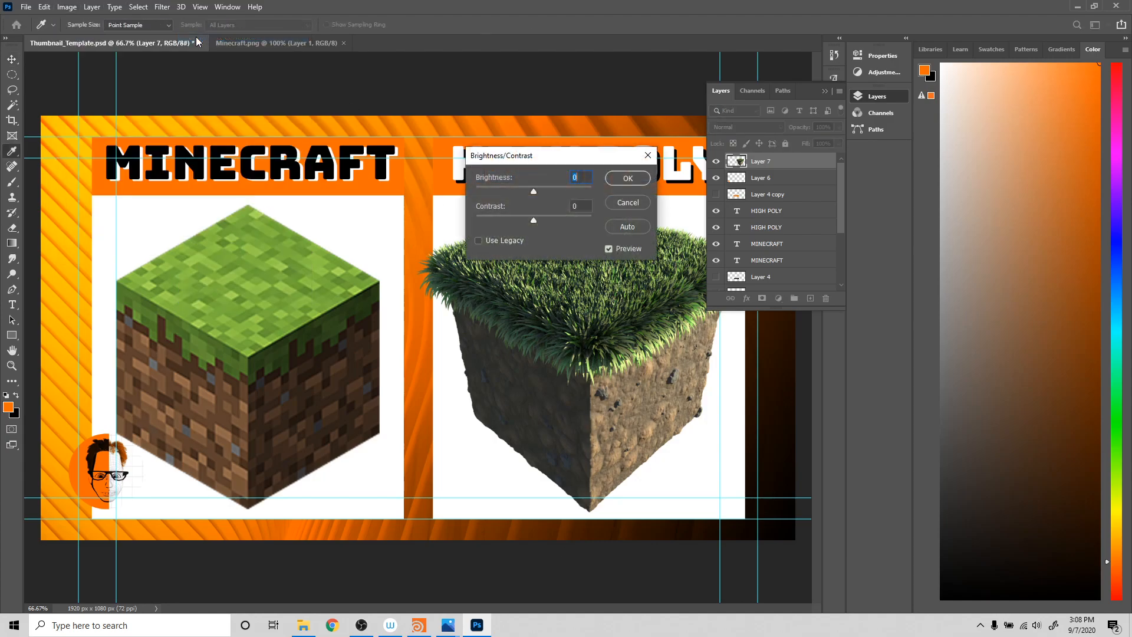
pyautogui.click(648, 156)
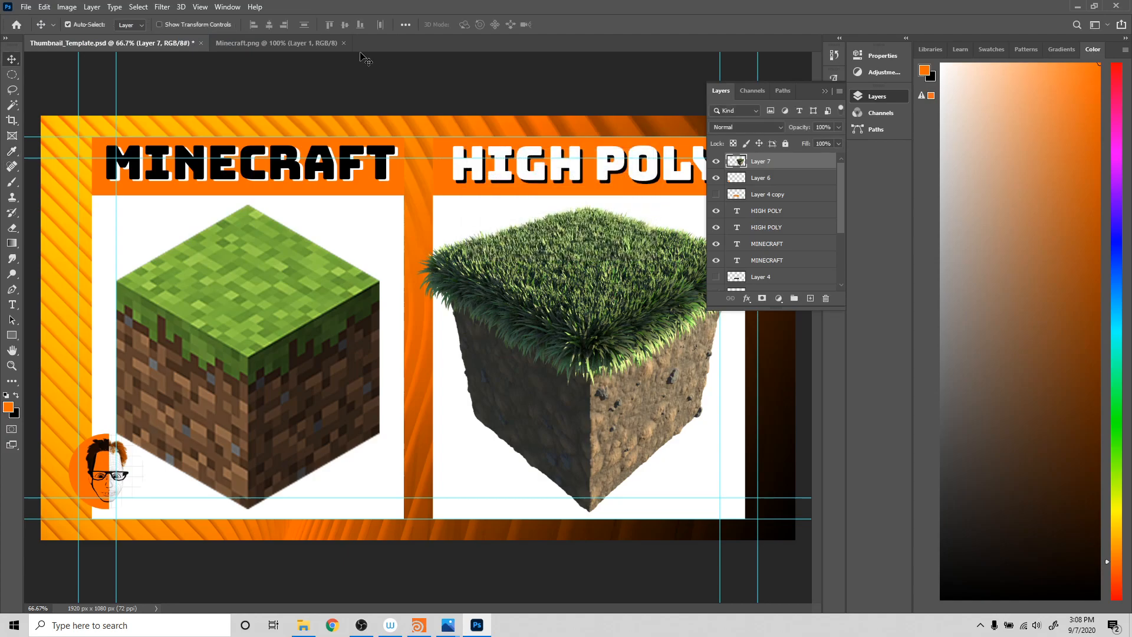
# - Apply a Levels adjustment to the High Poly cube on Layer 7 with input levels 16, 1.04 and 206
pyautogui.click(92, 8)
pyautogui.moveTo(66, 6)
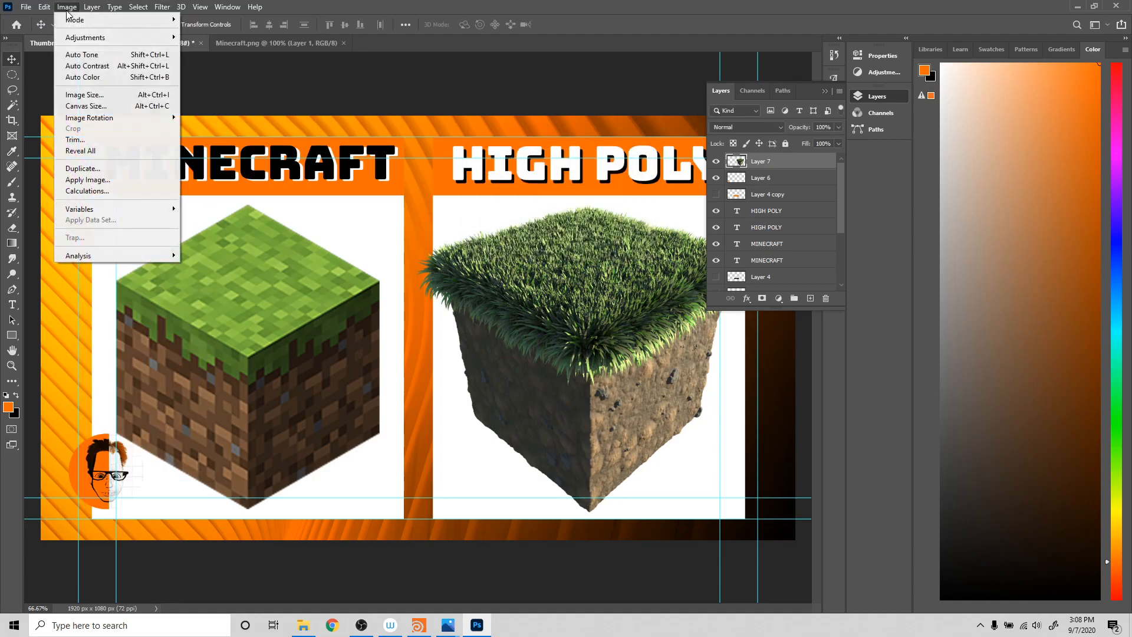
pyautogui.moveTo(90, 37)
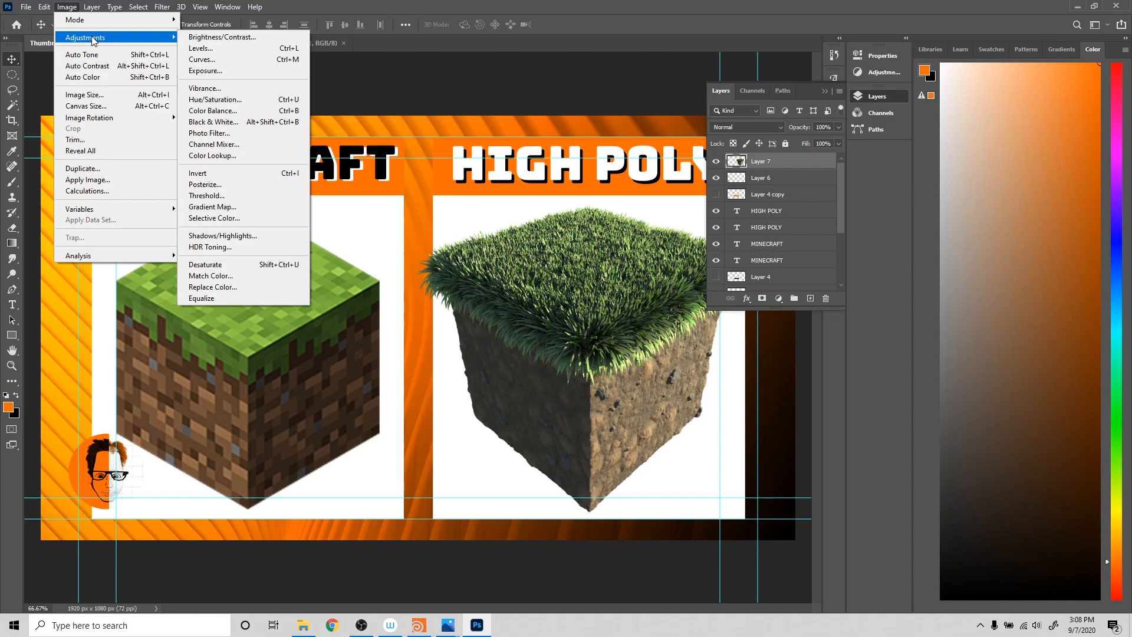
pyautogui.click(198, 49)
pyautogui.moveTo(719, 263); pyautogui.dragTo(580, 261)
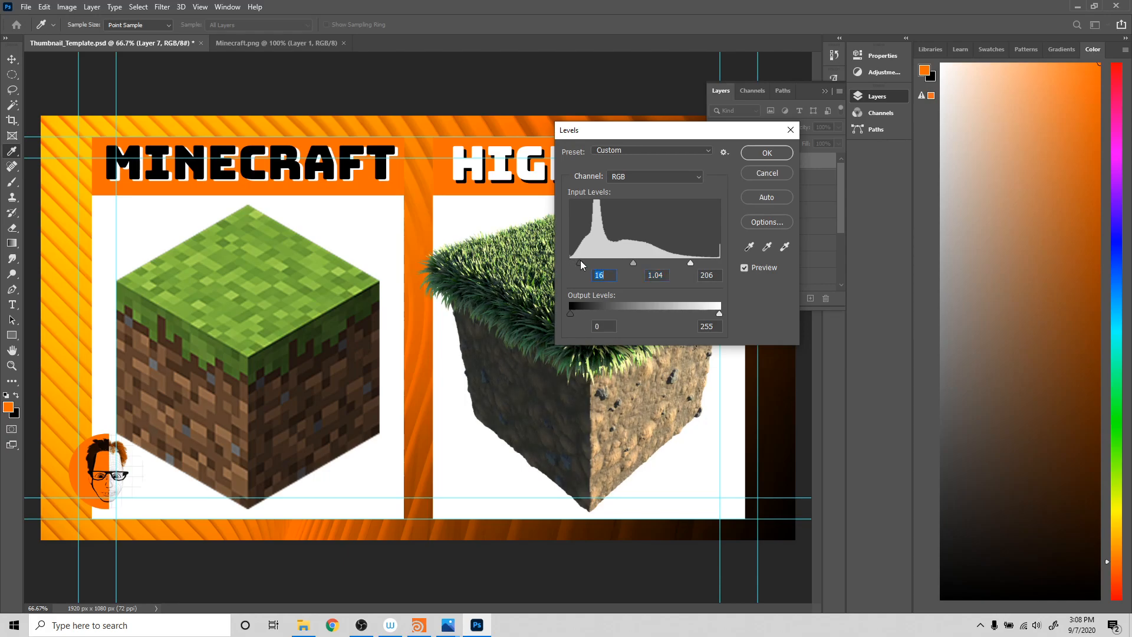
pyautogui.click(773, 156)
pyautogui.press('v')
# - Try raising the saturation of the High Poly cube on Layer 7 to about +29 with Hue/Saturation
pyautogui.click(91, 8)
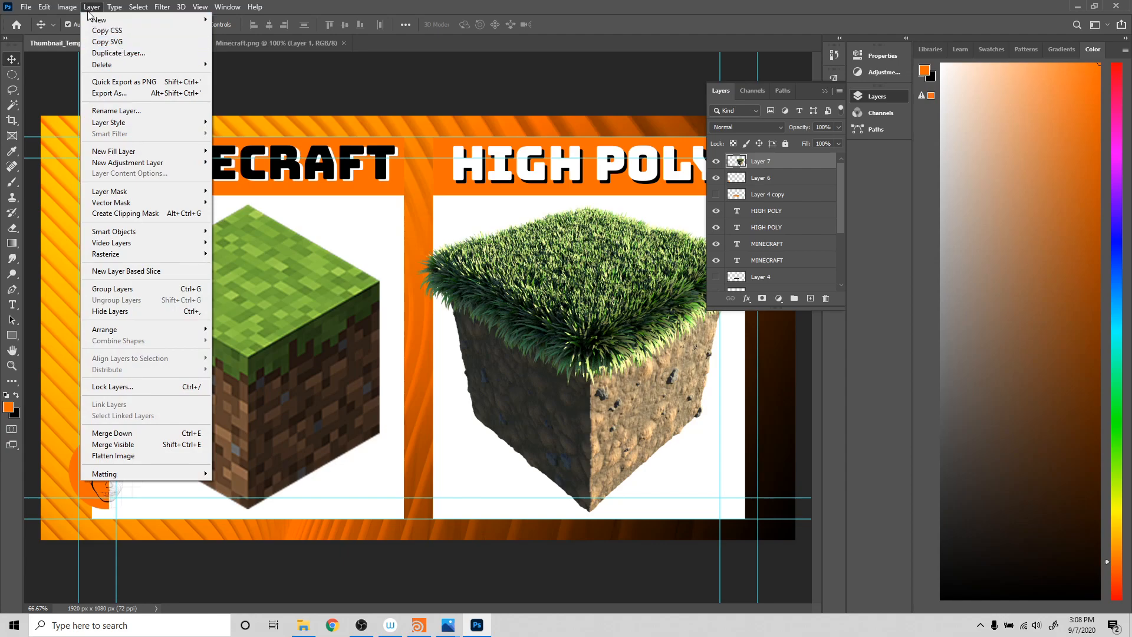
pyautogui.moveTo(67, 7)
pyautogui.moveTo(85, 39)
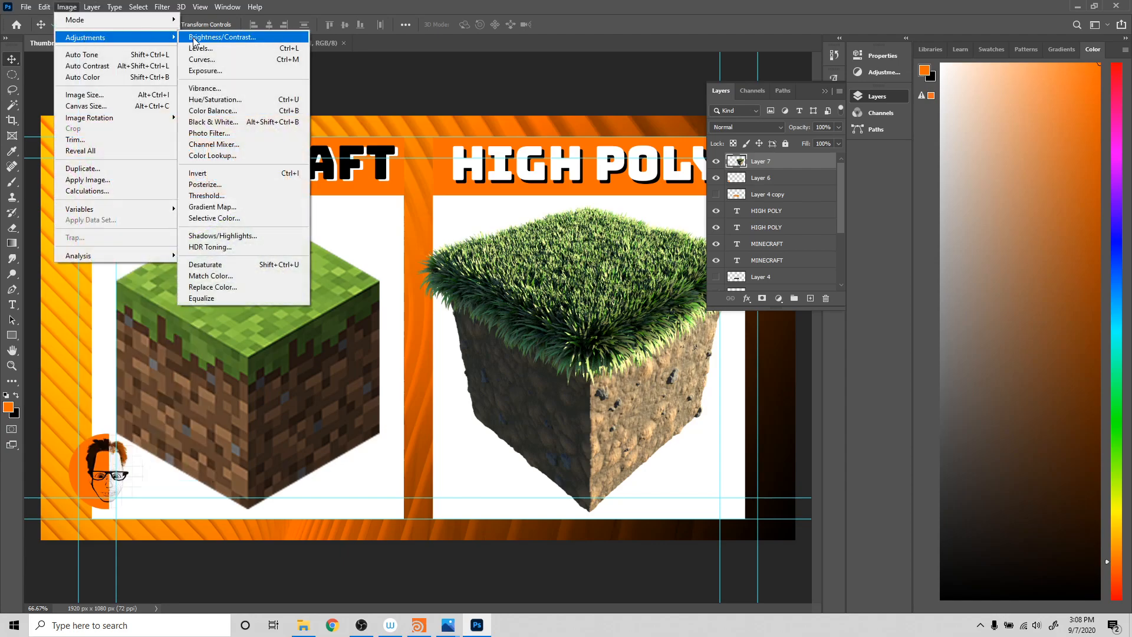
pyautogui.click(215, 100)
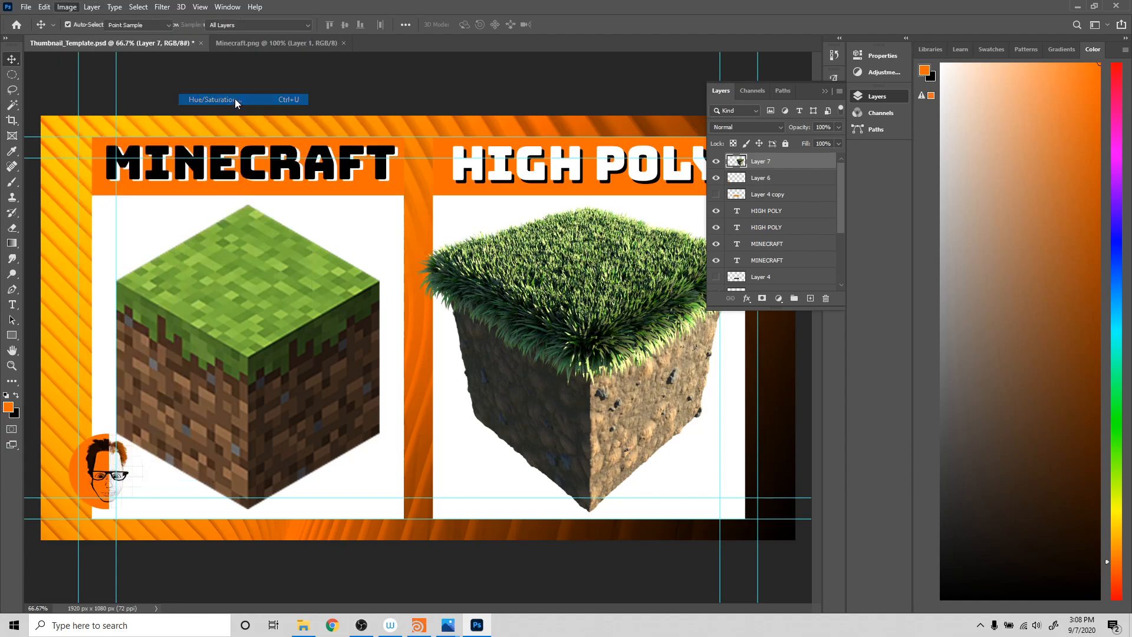
pyautogui.moveTo(636, 231); pyautogui.dragTo(634, 232)
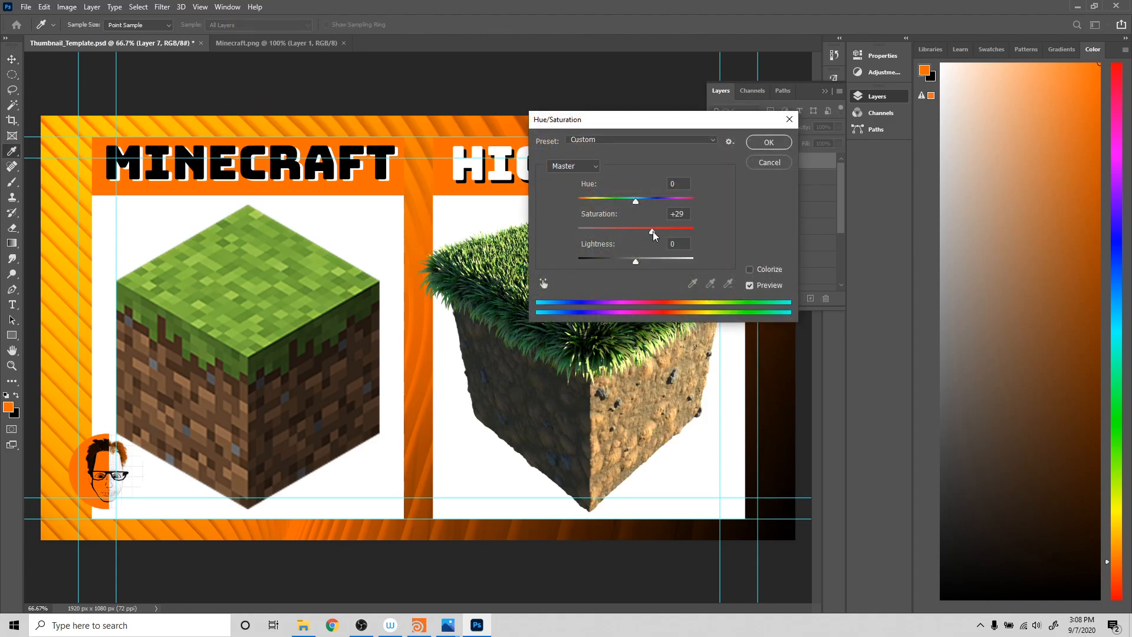
pyautogui.click(769, 142)
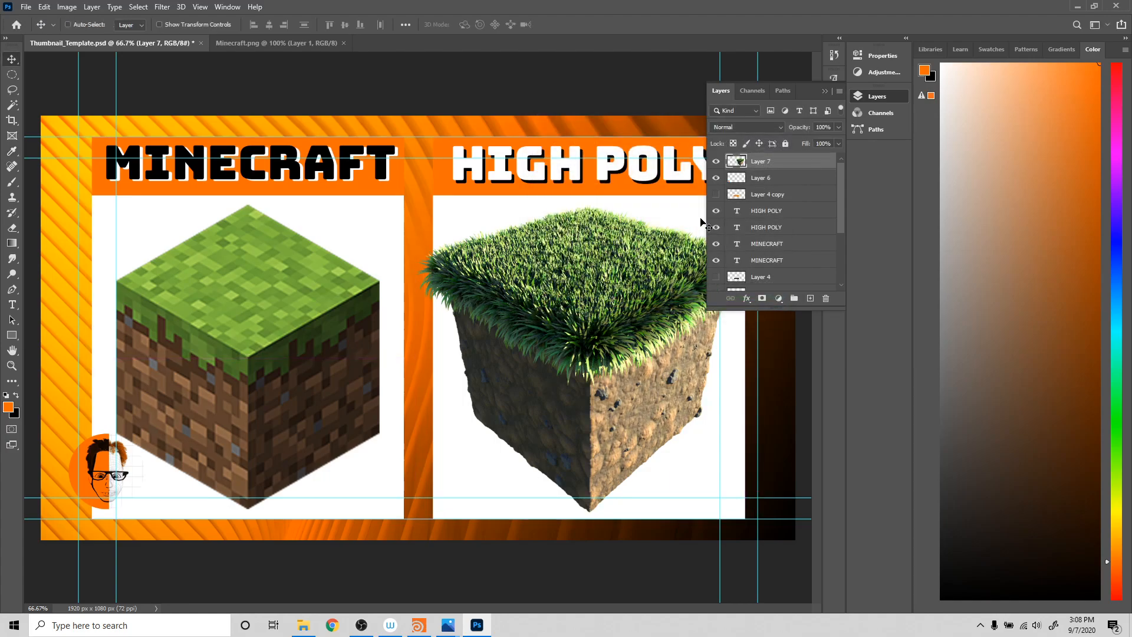
# - Undo the Hue/Saturation change on the High Poly cube, keeping the Levels adjustment applied
pyautogui.hotkey('ctrl', 'z')
pyautogui.click(44, 7)
pyautogui.click(64, 29)
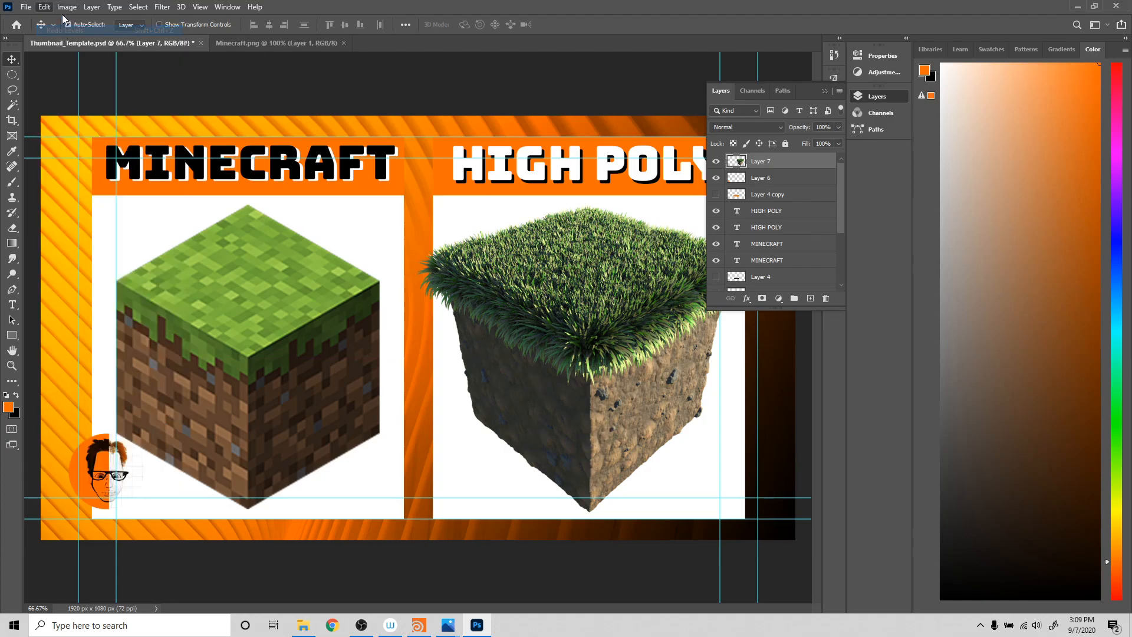
# - Increase the saturation of the High Poly cube on Layer 7 with a Hue/Saturation adjustment, leaving hue and lightness at 0
pyautogui.click(92, 7)
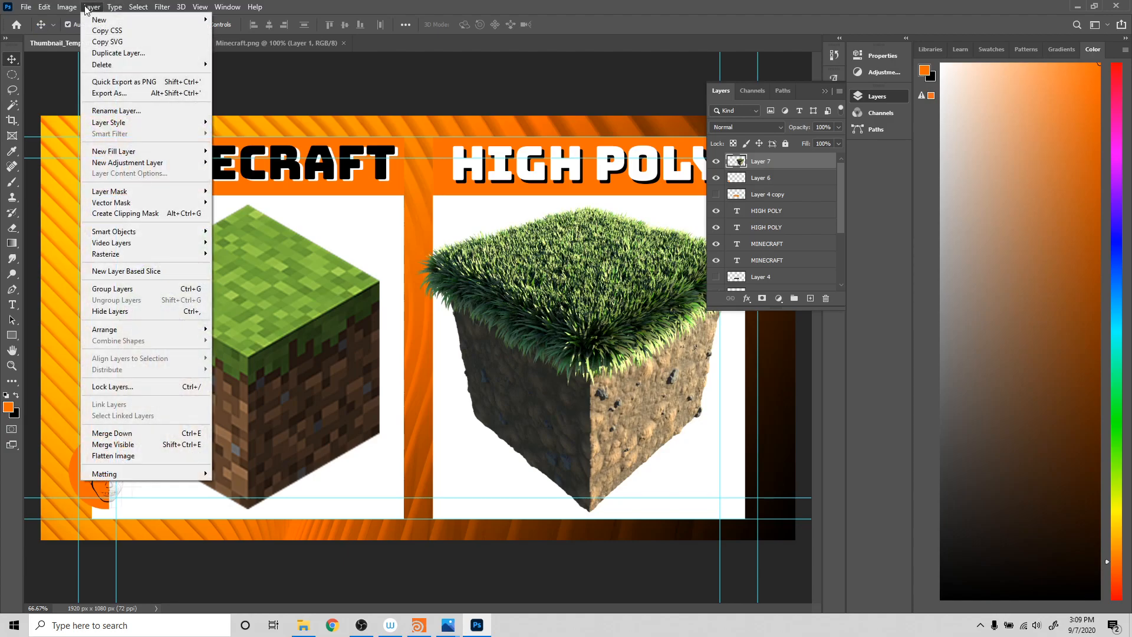
pyautogui.moveTo(103, 21)
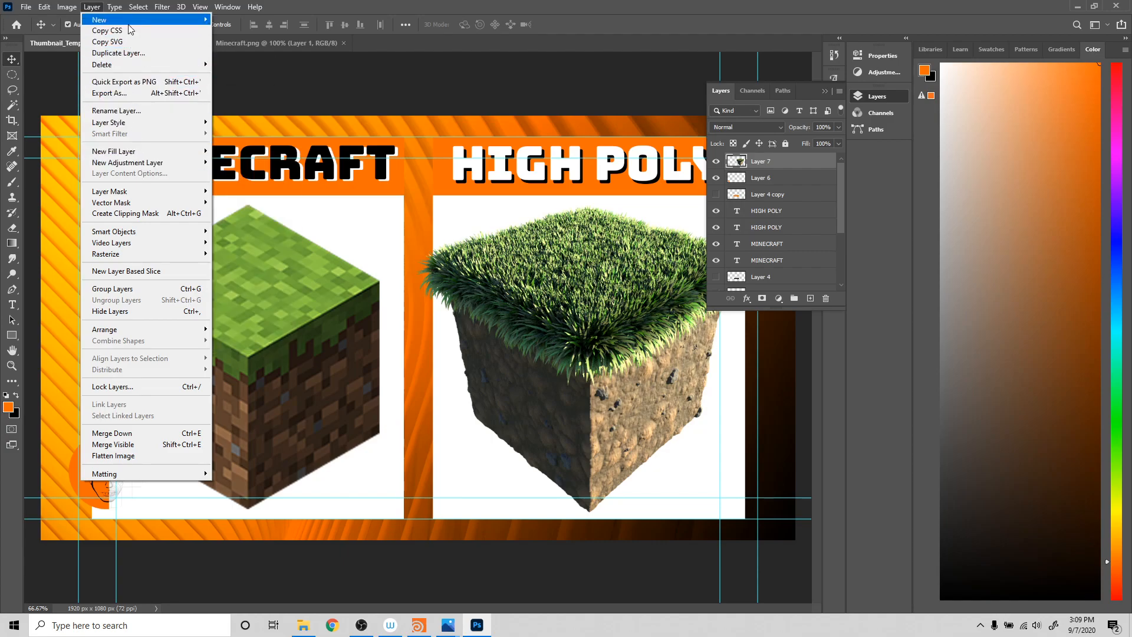
pyautogui.click(62, 7)
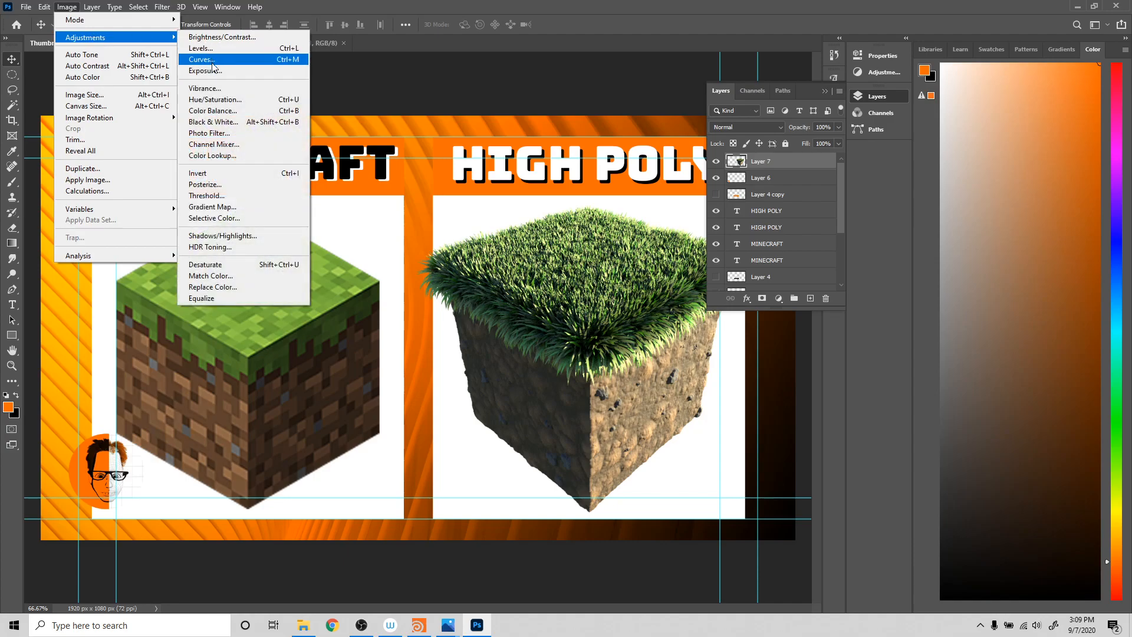
pyautogui.click(218, 100)
pyautogui.moveTo(612, 133); pyautogui.dragTo(844, 119)
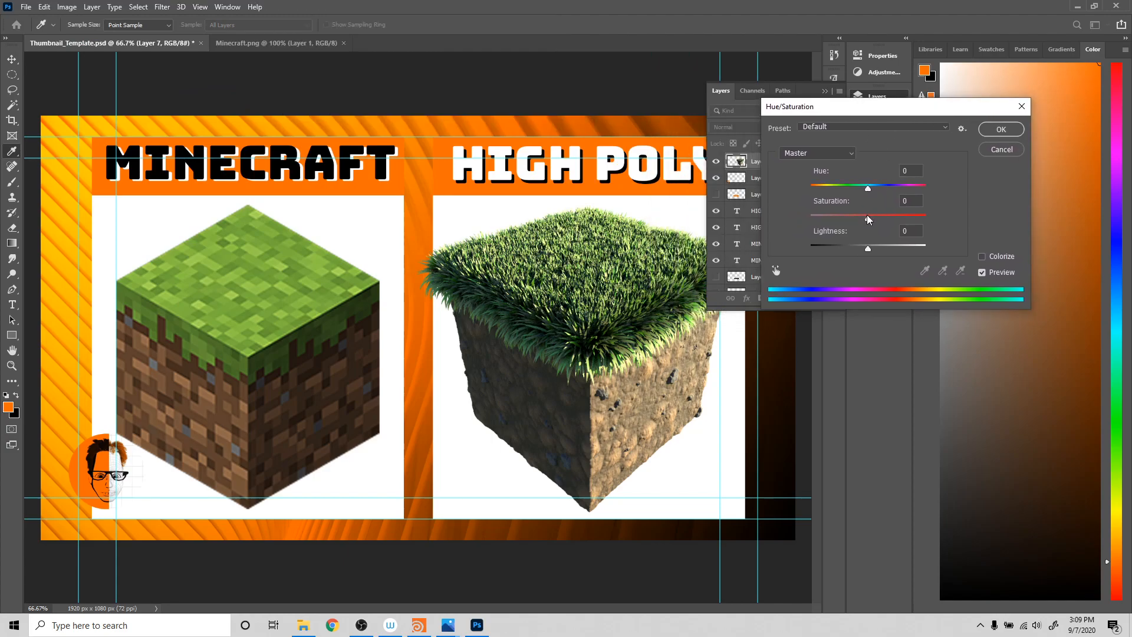
pyautogui.moveTo(873, 221)
pyautogui.mouseDown()
pyautogui.moveTo(901, 223)
pyautogui.moveTo(878, 223)
pyautogui.mouseUp()
pyautogui.moveTo(882, 223); pyautogui.dragTo(889, 221)
pyautogui.moveTo(885, 221); pyautogui.dragTo(885, 221)
pyautogui.click(1001, 130)
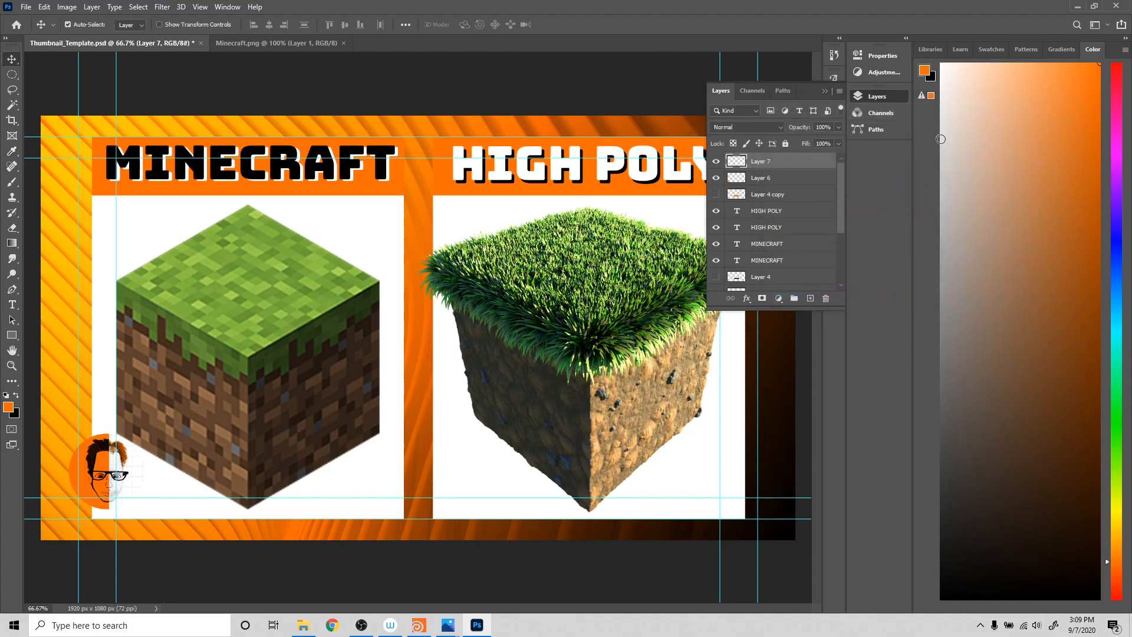
# - Compare the High Poly cube without and with its Hue/Saturation adjustment, restore the adjustment and hide the layer list
pyautogui.press('ctrl')
pyautogui.click(44, 8)
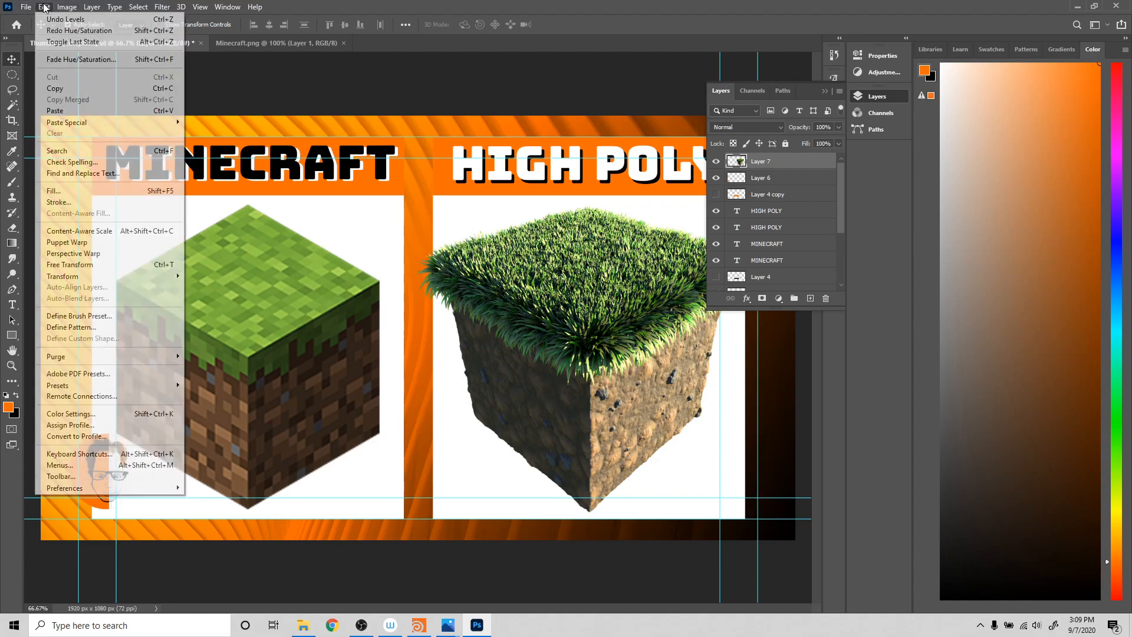
pyautogui.click(68, 30)
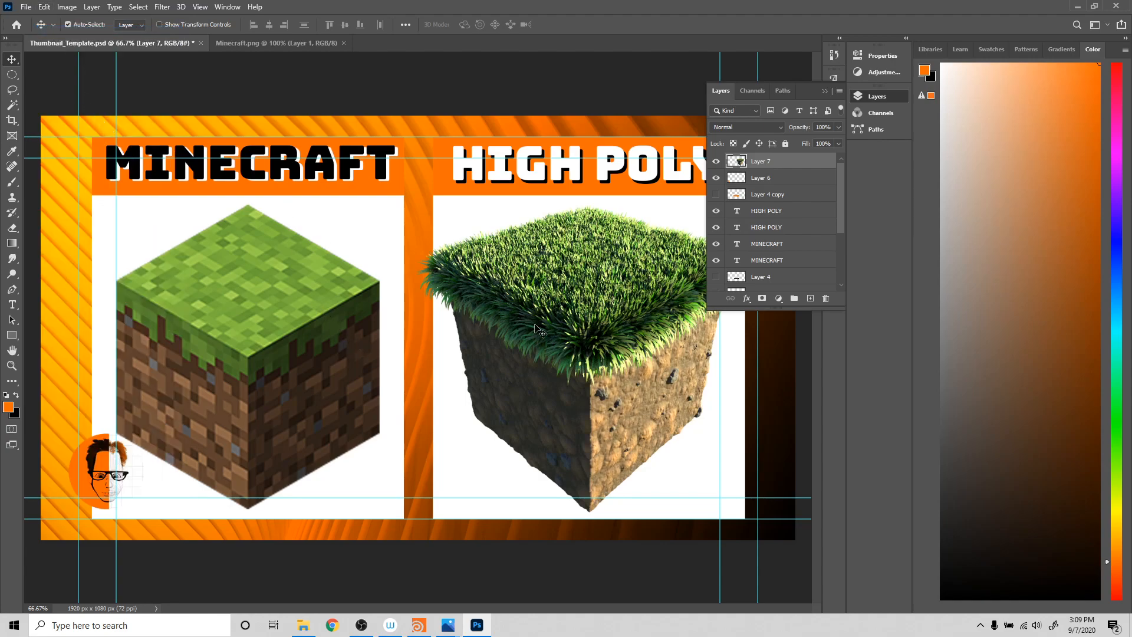
pyautogui.click(824, 90)
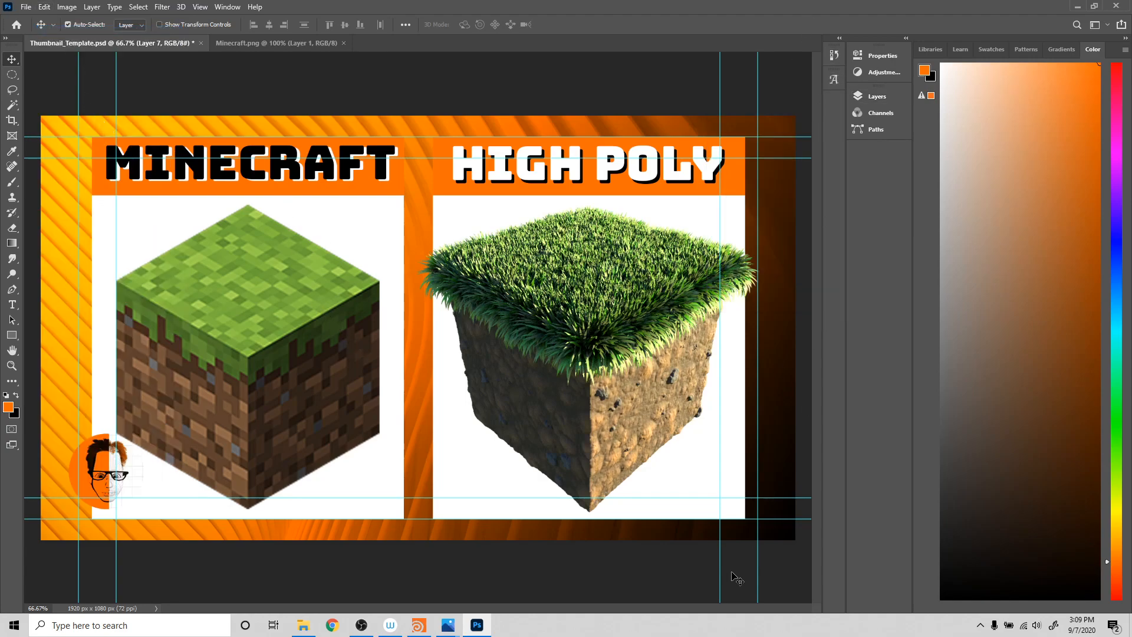